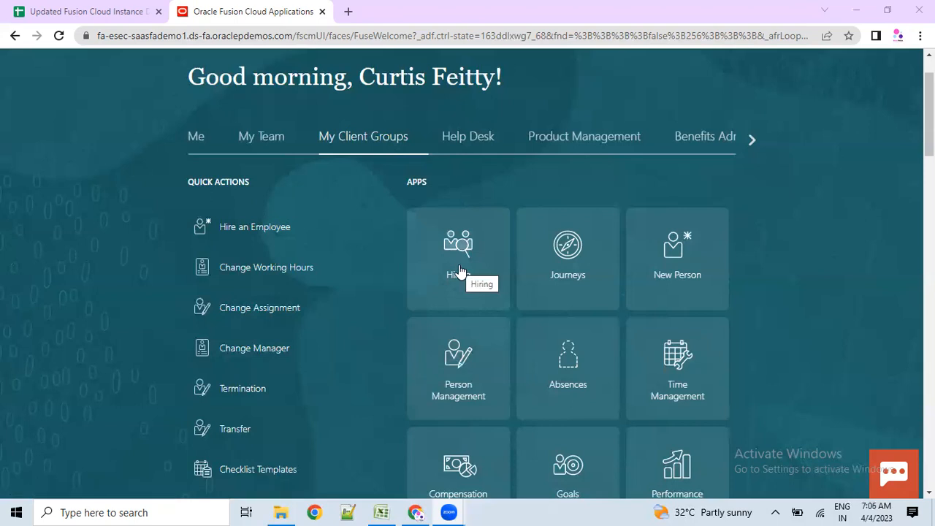
# - Open the Hiring app's Job Requisitions list, then return to the home page
pyautogui.scroll(2, 460, 272)
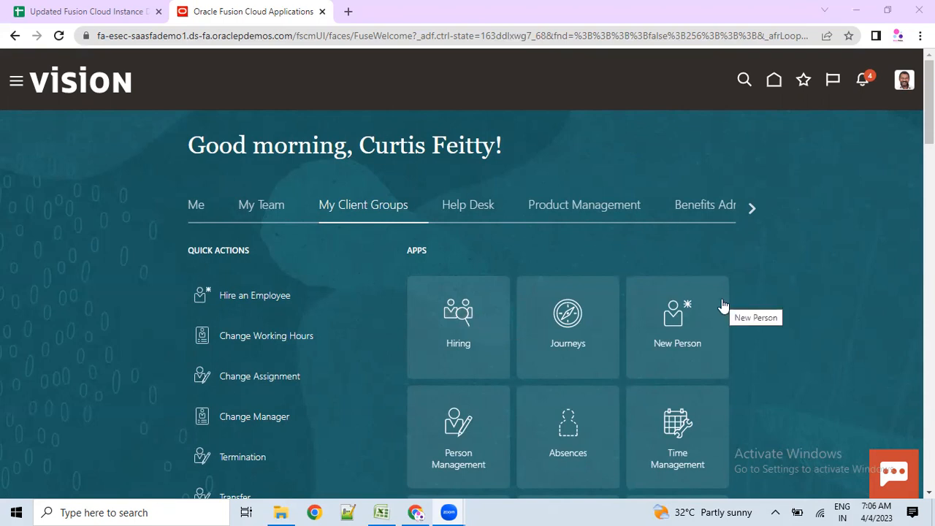
pyautogui.click(465, 326)
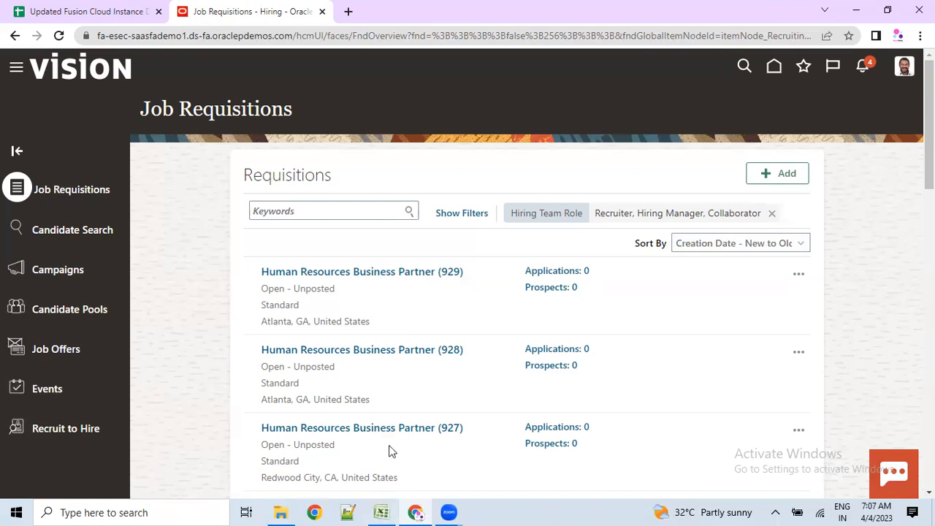
pyautogui.click(774, 70)
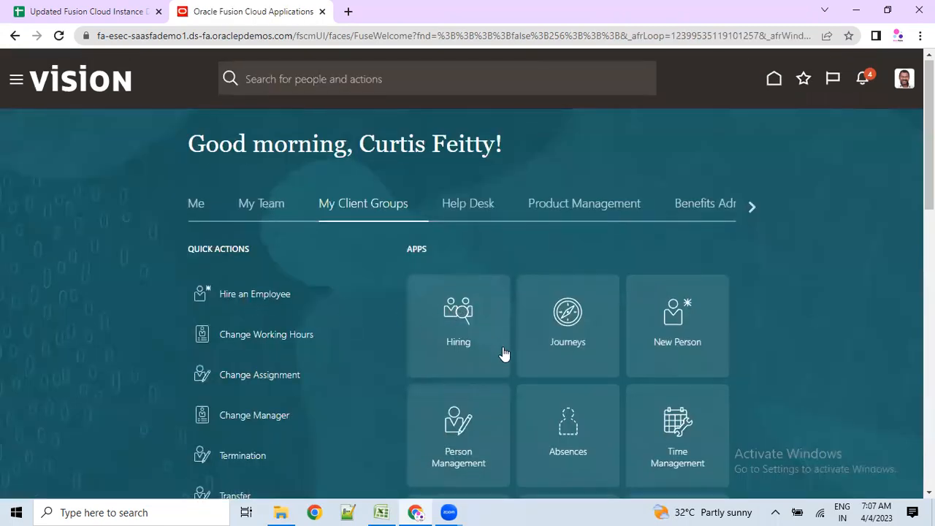
pyautogui.scroll(-1, 540, 372)
pyautogui.scroll(-3, 650, 383)
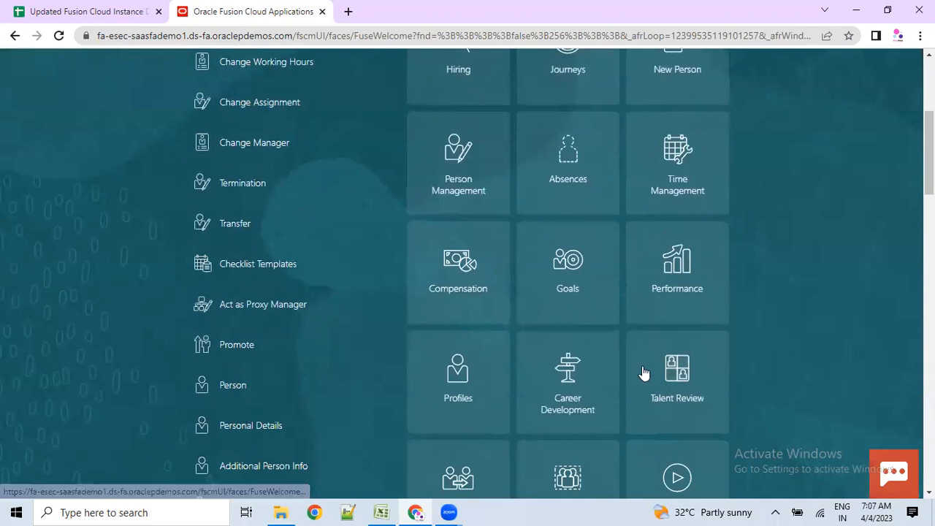
pyautogui.scroll(-3, 602, 384)
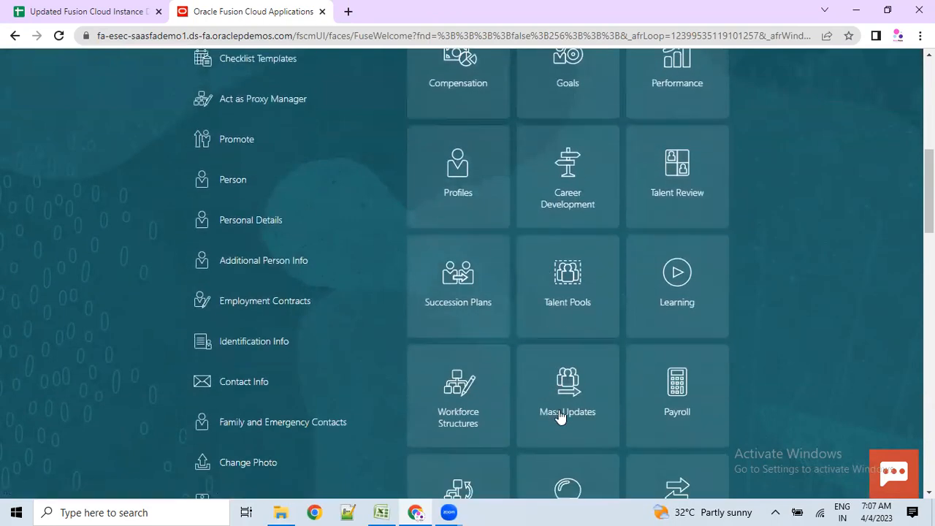
pyautogui.scroll(-4, 612, 436)
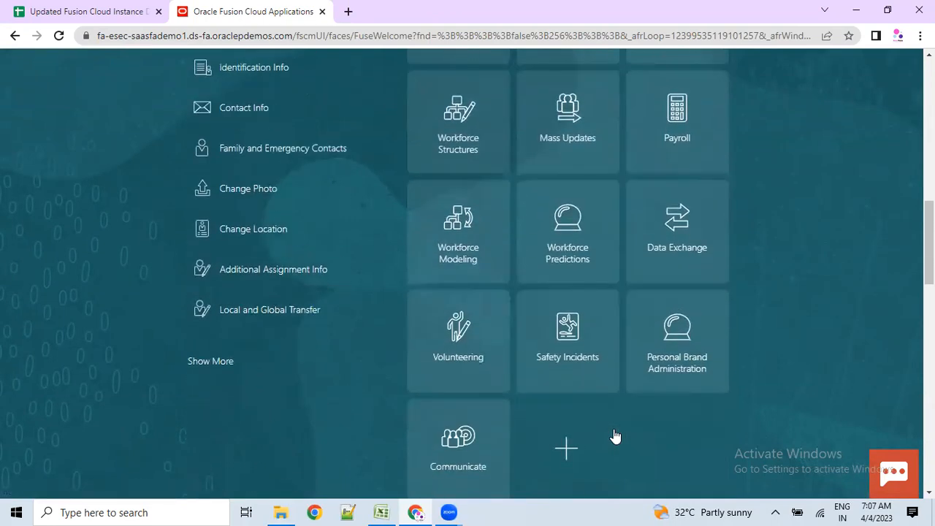
pyautogui.scroll(9, 613, 436)
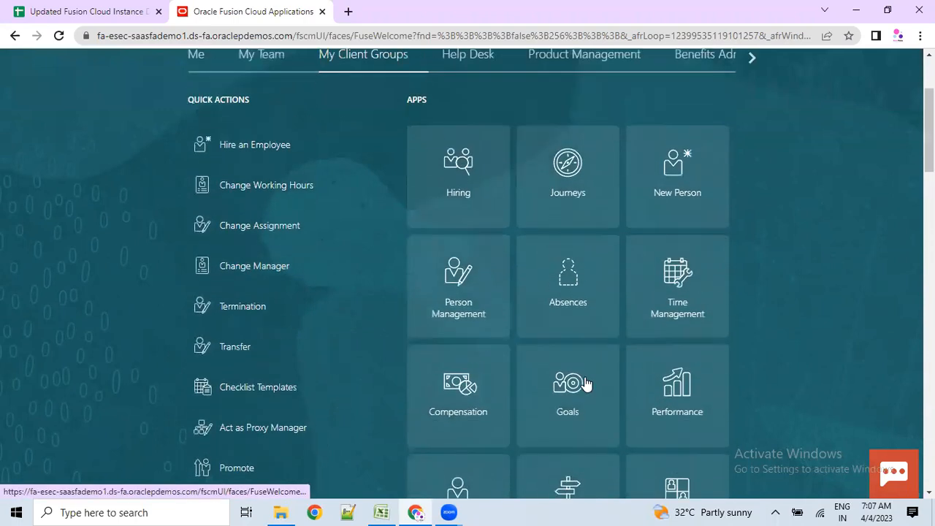
pyautogui.scroll(3, 584, 384)
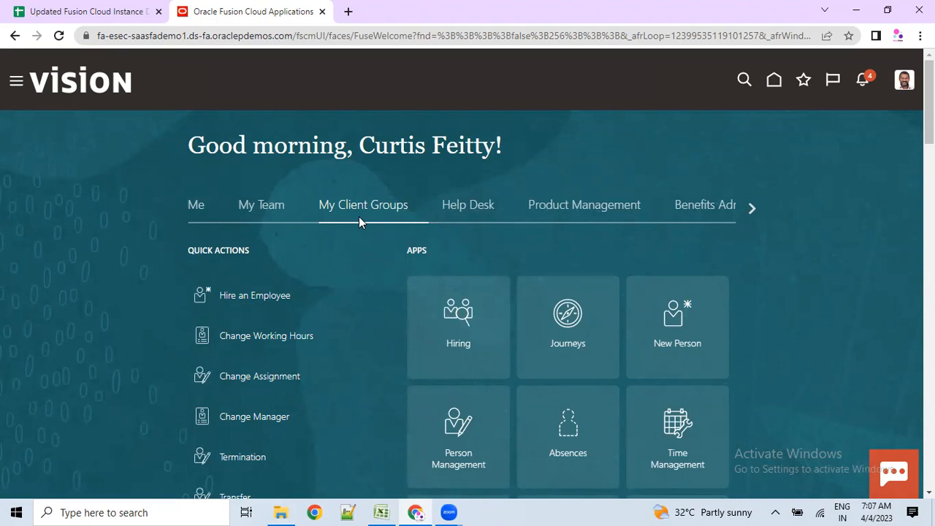
pyautogui.click(465, 313)
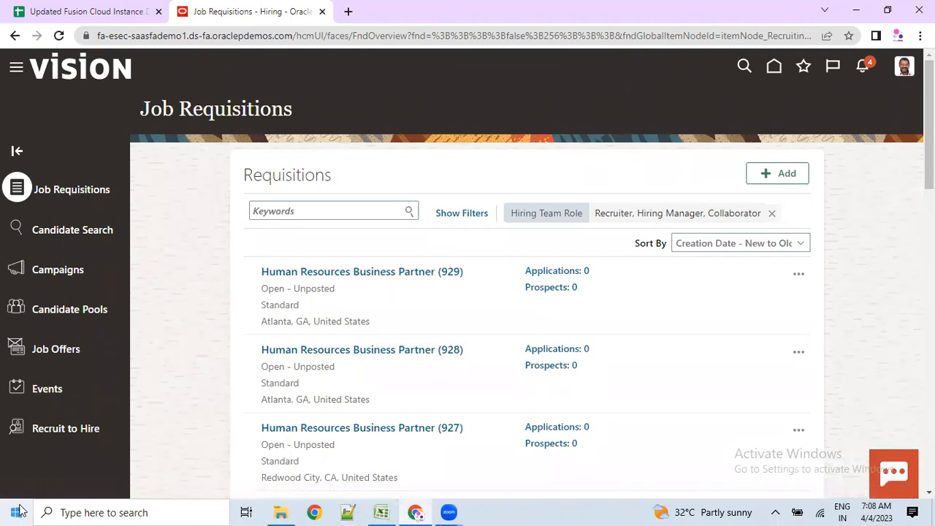
pyautogui.click(772, 173)
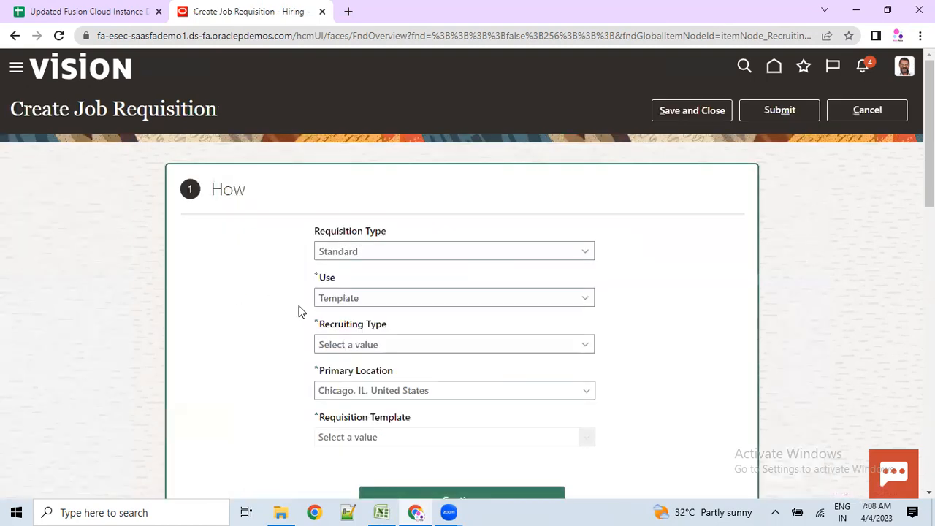
# - Set the browser zoom to 90% so the requisition form fits
pyautogui.hotkey('ctrl', '-')
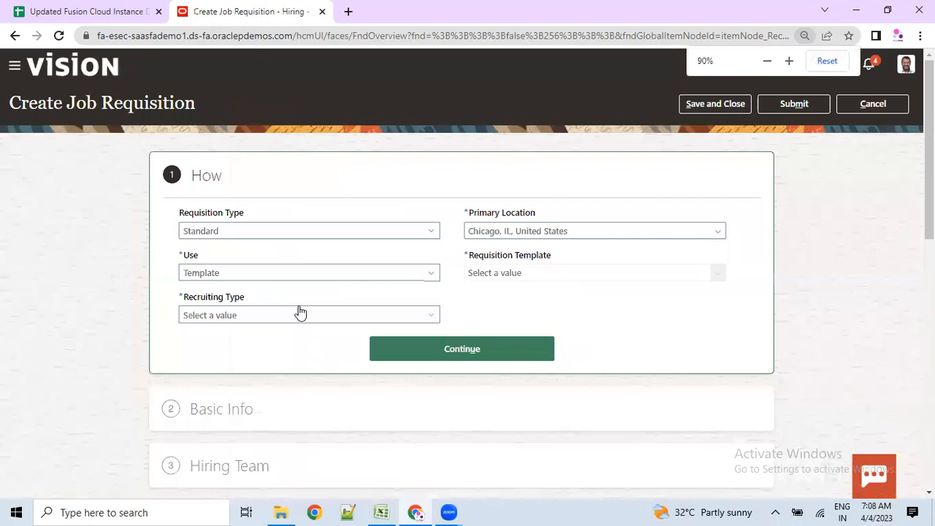
pyautogui.hotkey('ctrl', '+')
pyautogui.hotkey('ctrl', '-')
pyautogui.hotkey('ctrl', '-')
pyautogui.hotkey('ctrl', '+')
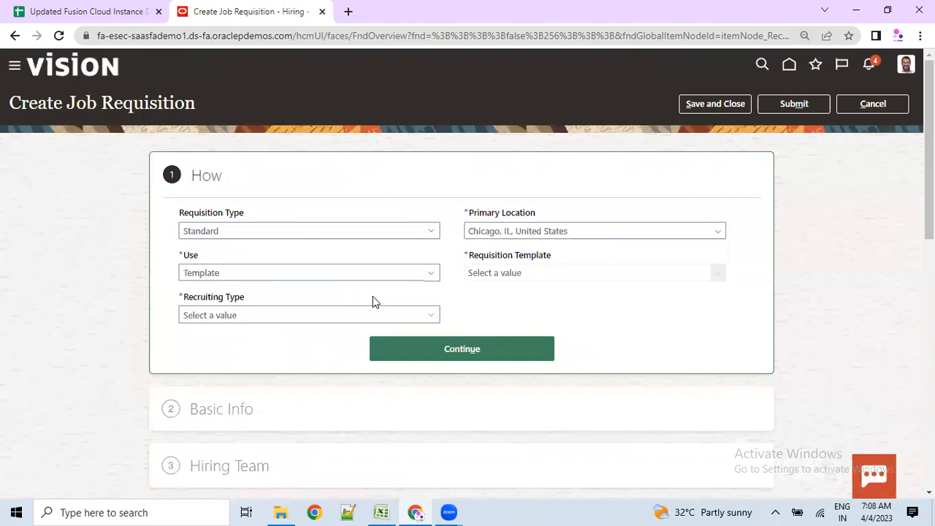
pyautogui.hotkey('ctrl', '+')
pyautogui.hotkey('ctrl', '+')
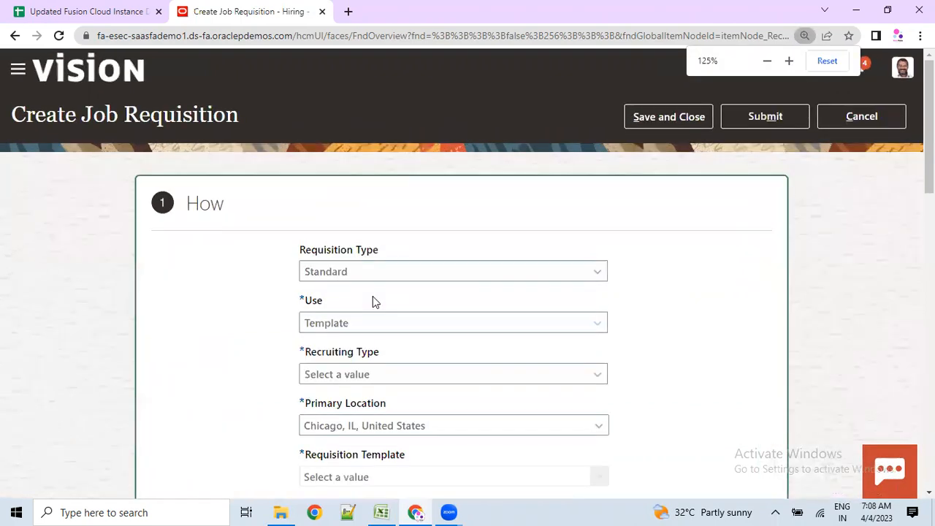
pyautogui.hotkey('ctrl', '-')
pyautogui.hotkey('ctrl', '-')
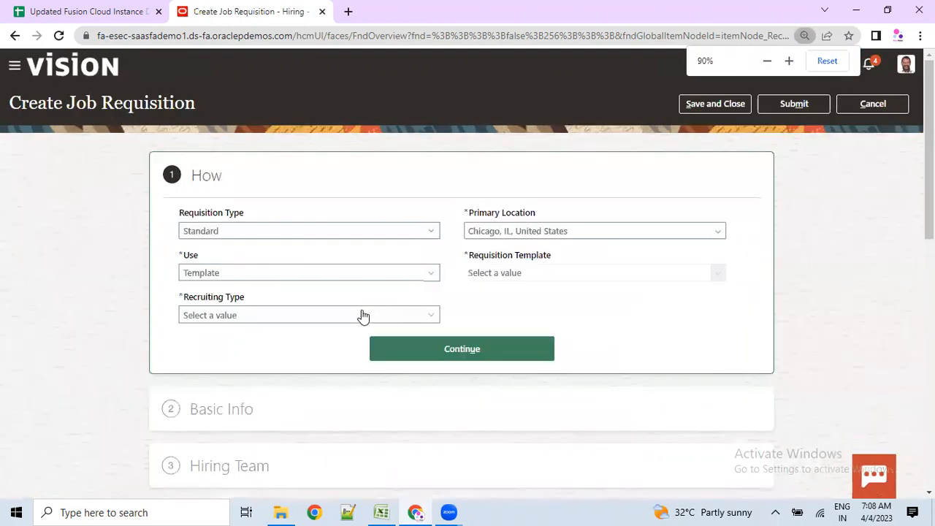
# - Scroll through the new requisition form, reviewing the How step and Questionnaires sections
pyautogui.scroll(-4, 349, 370)
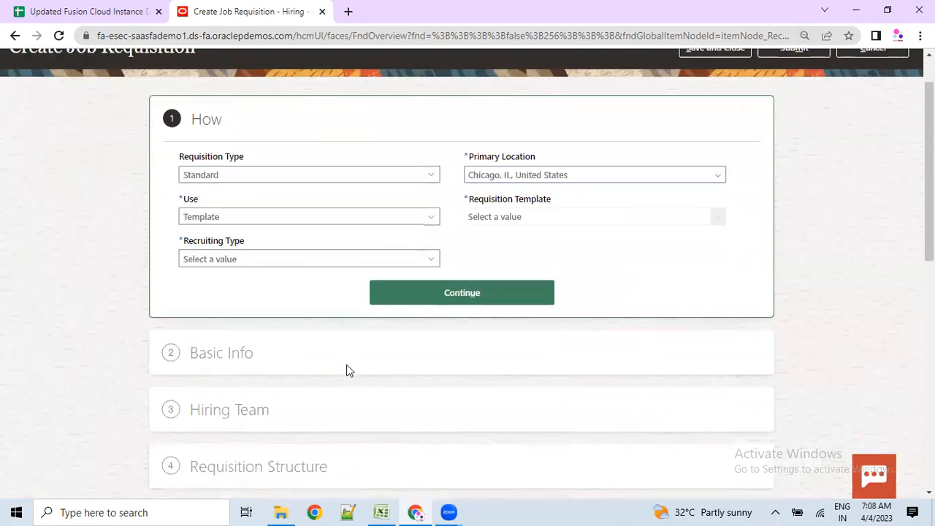
pyautogui.scroll(-1, 348, 373)
pyautogui.scroll(5, 351, 368)
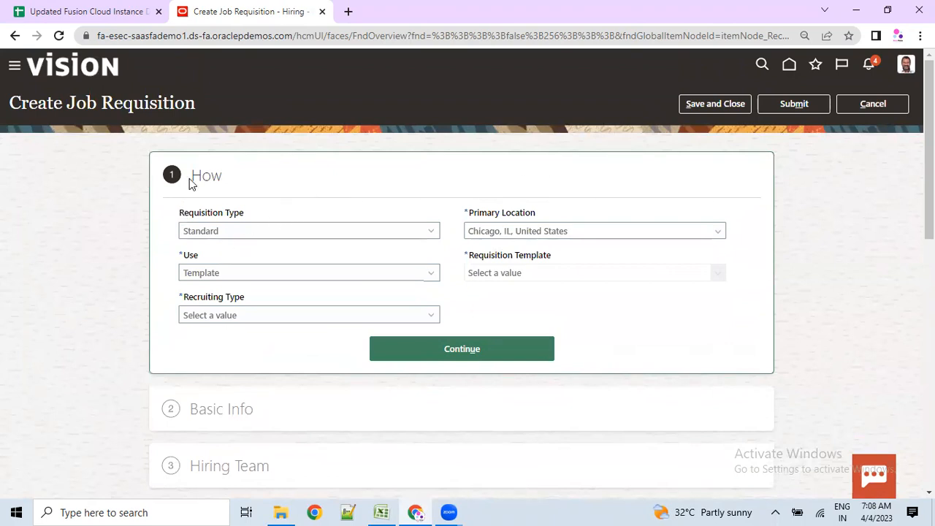
pyautogui.moveTo(190, 183); pyautogui.dragTo(215, 182)
pyautogui.scroll(-5, 203, 303)
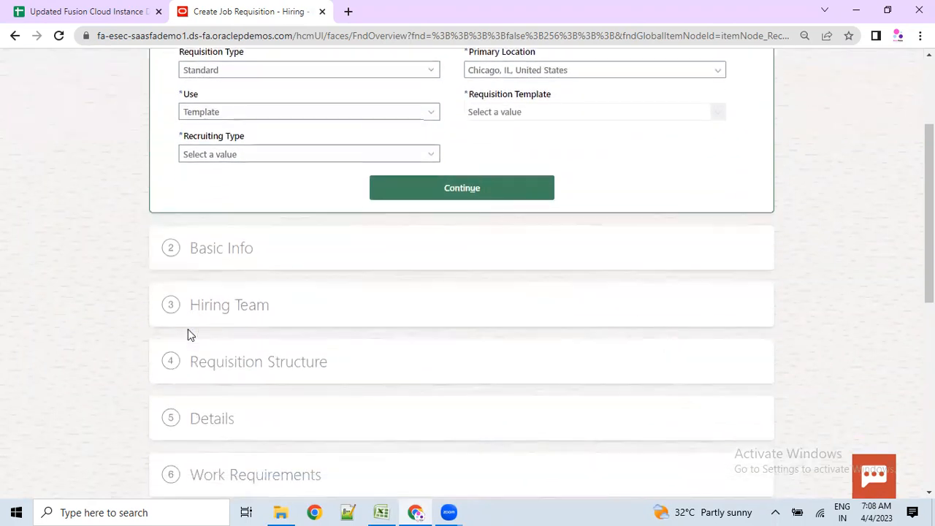
pyautogui.scroll(-4, 188, 334)
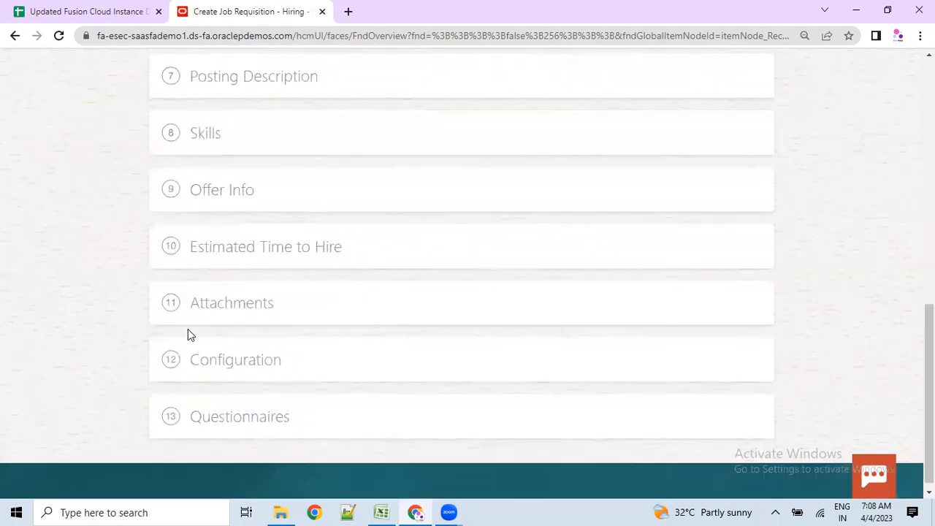
pyautogui.moveTo(281, 428); pyautogui.dragTo(303, 422)
pyautogui.scroll(9, 306, 338)
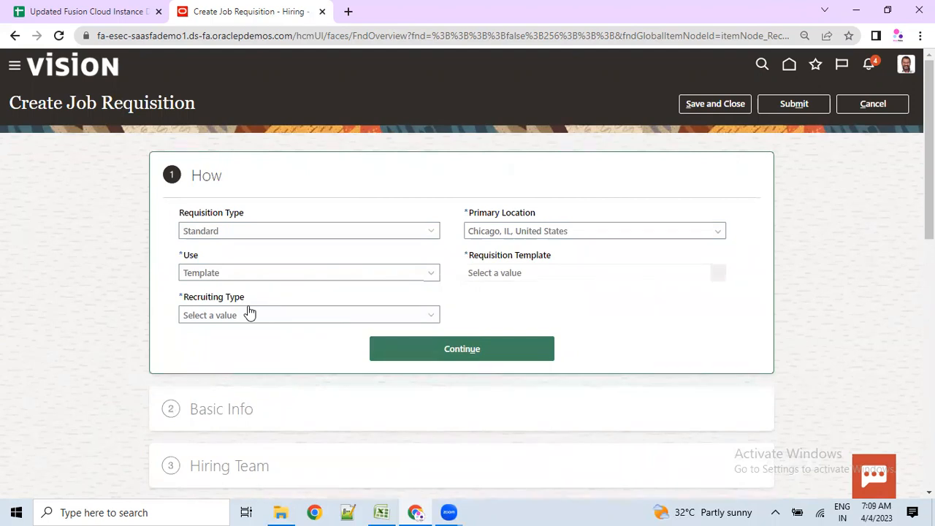
pyautogui.scroll(-7, 236, 350)
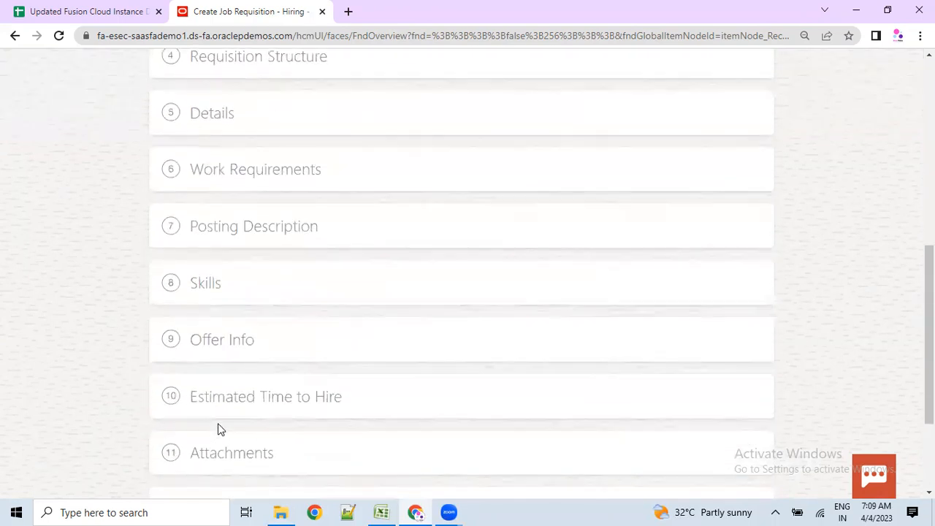
pyautogui.scroll(7, 218, 429)
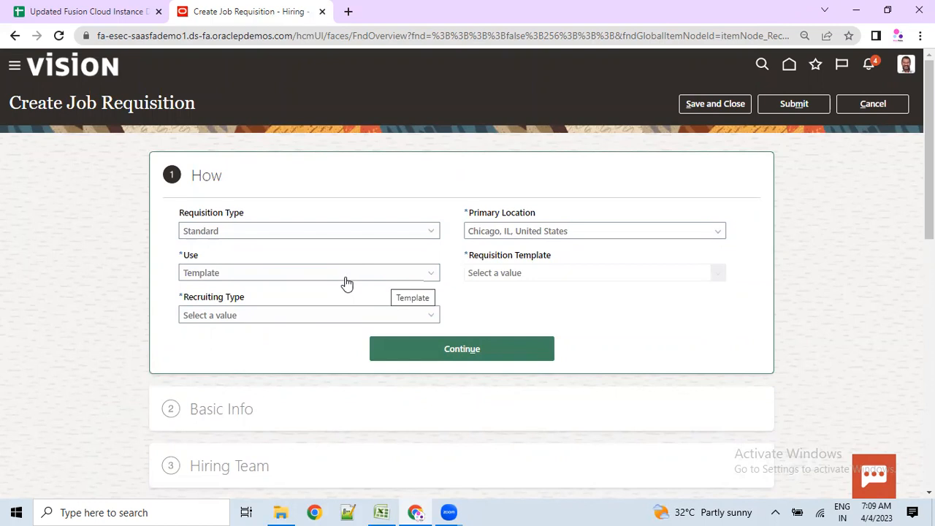
pyautogui.scroll(-1, 348, 299)
pyautogui.scroll(1, 349, 309)
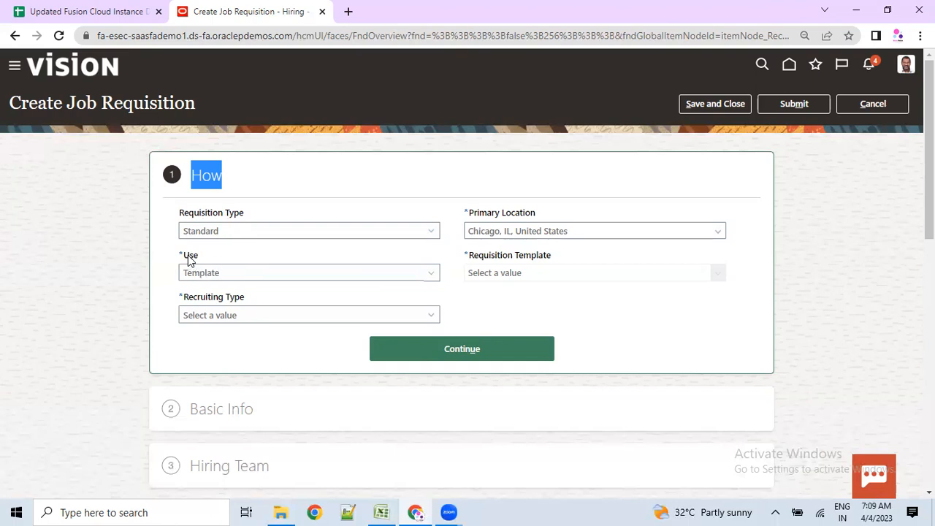
# - Keep the requisition type set to Standard
pyautogui.click(502, 276)
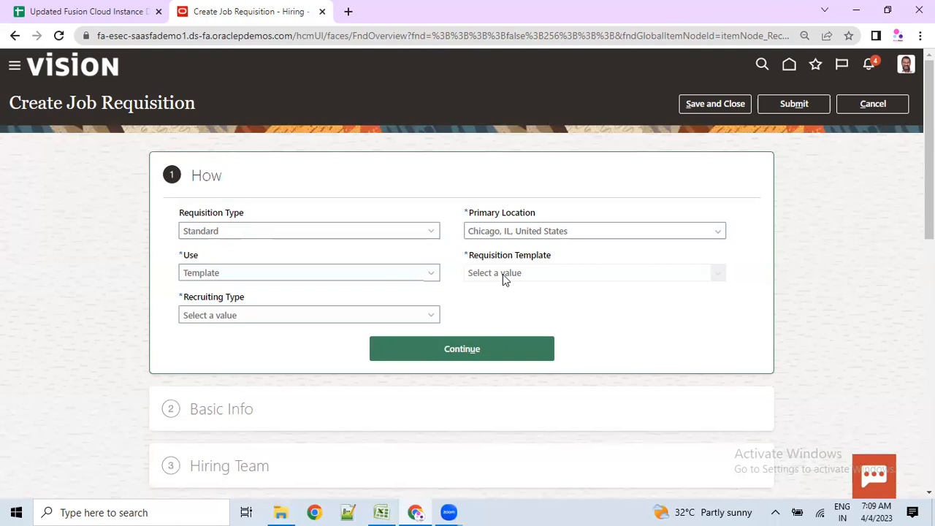
pyautogui.click(221, 237)
pyautogui.click(212, 249)
pyautogui.click(213, 238)
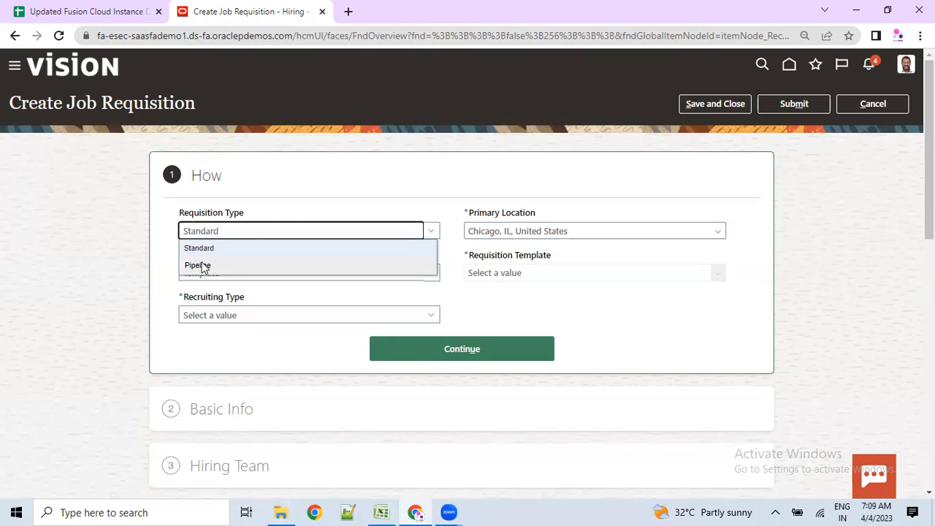
pyautogui.click(211, 248)
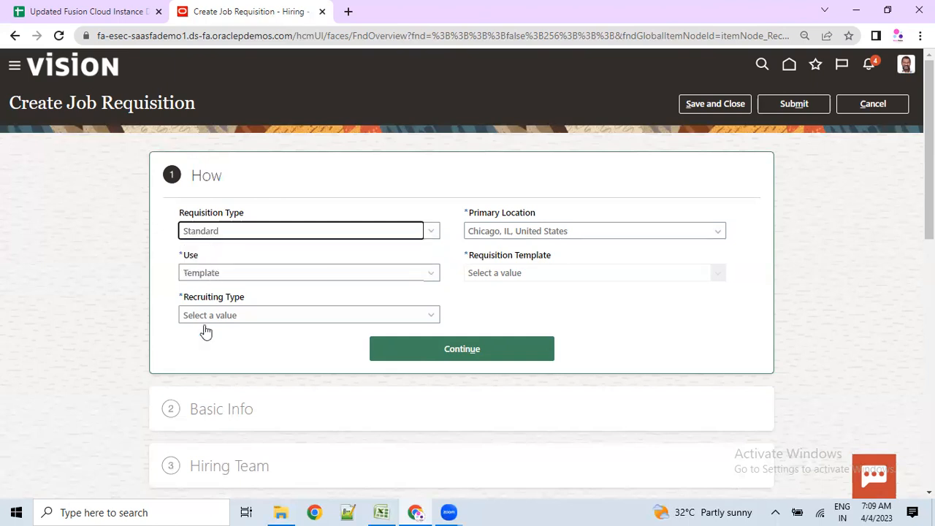
# - Switch the requisition's Use basis to Position and back to Template
pyautogui.click(230, 278)
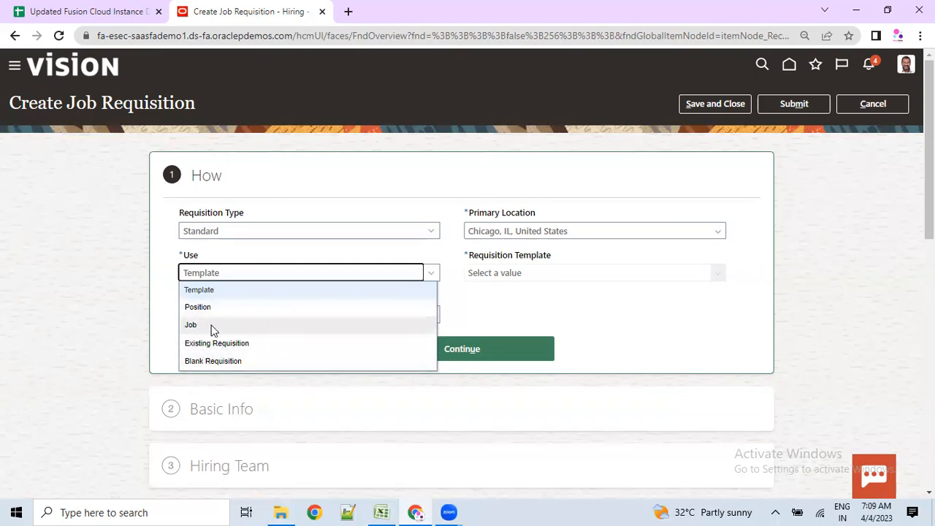
pyautogui.click(154, 344)
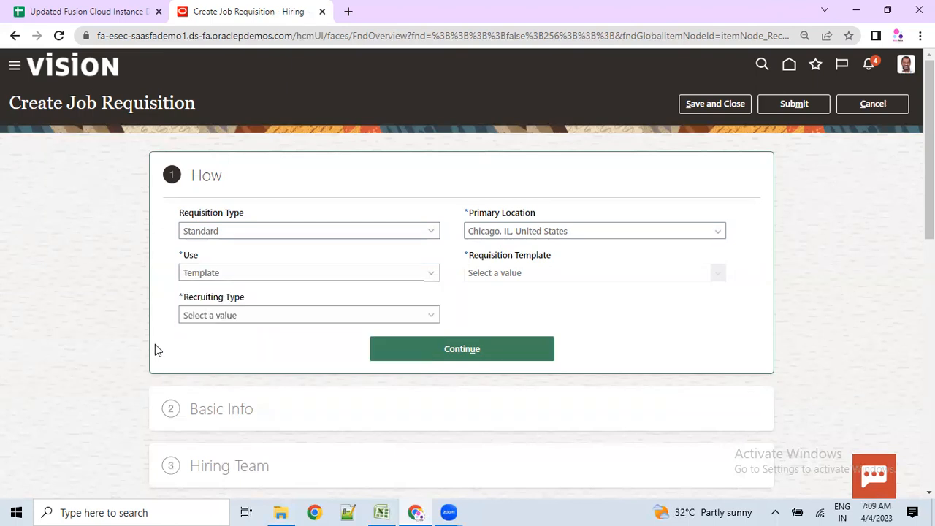
pyautogui.click(211, 274)
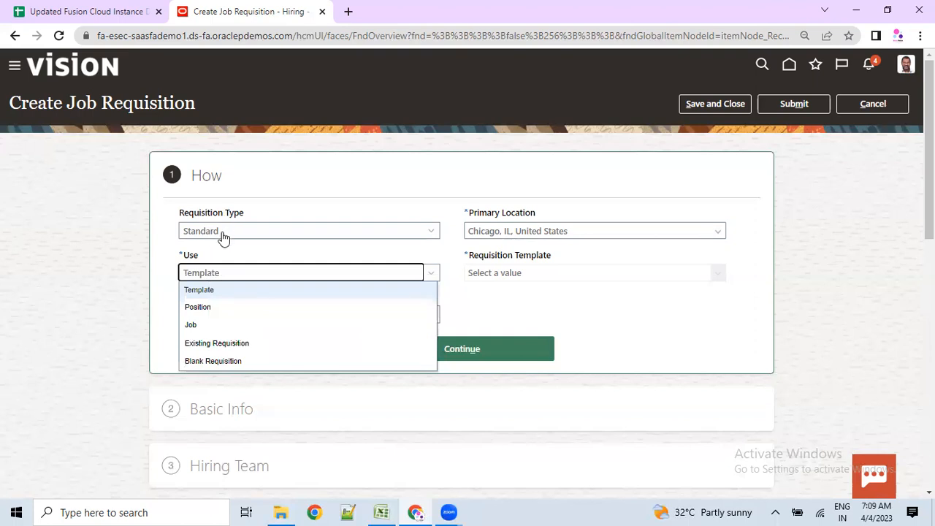
pyautogui.click(226, 308)
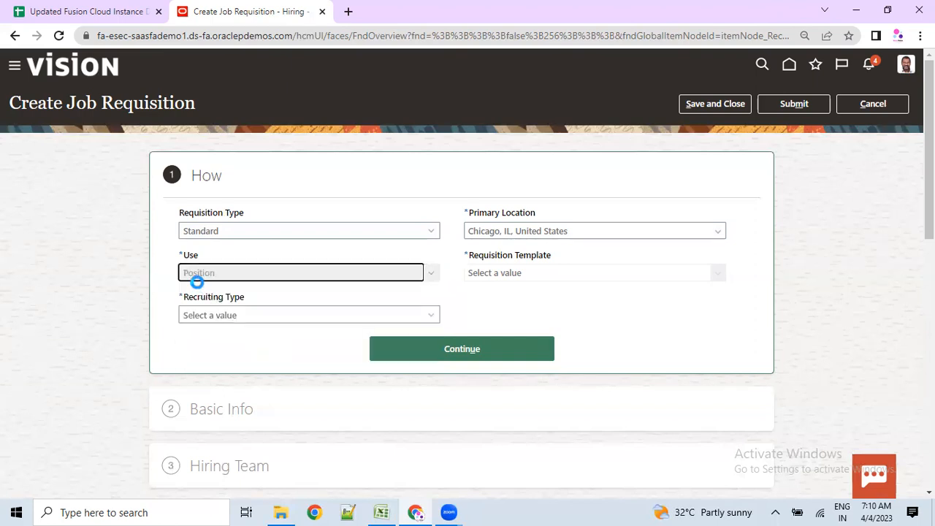
pyautogui.click(246, 280)
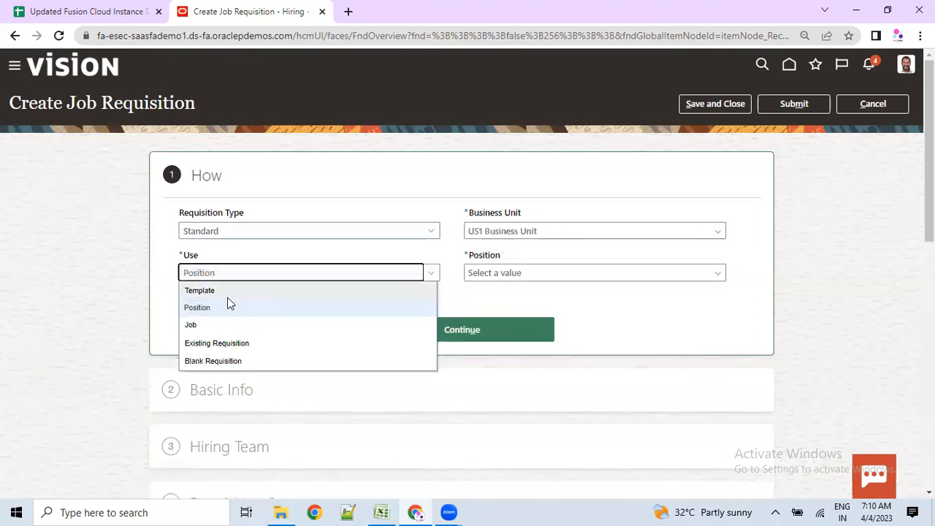
pyautogui.click(226, 293)
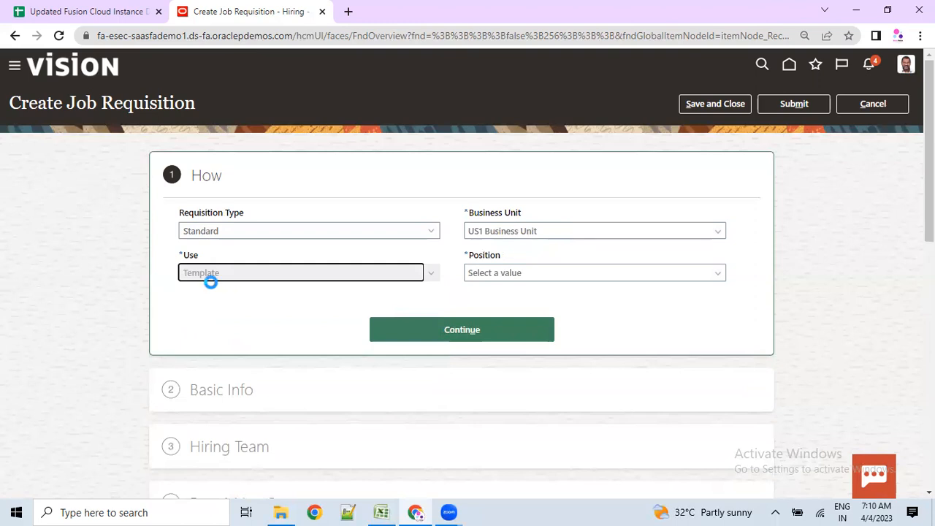
pyautogui.click(205, 279)
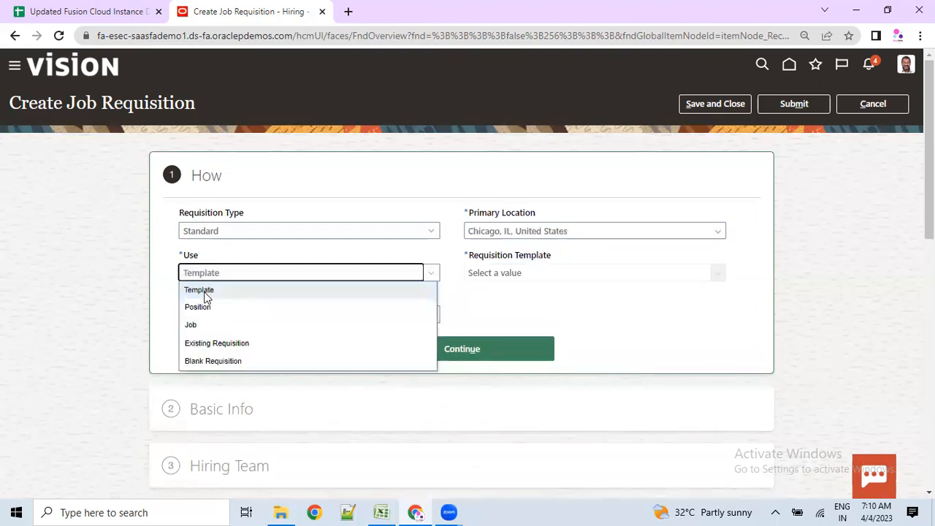
# - Try Blank Requisition as the starting point, then settle on Existing Requisition
pyautogui.click(206, 343)
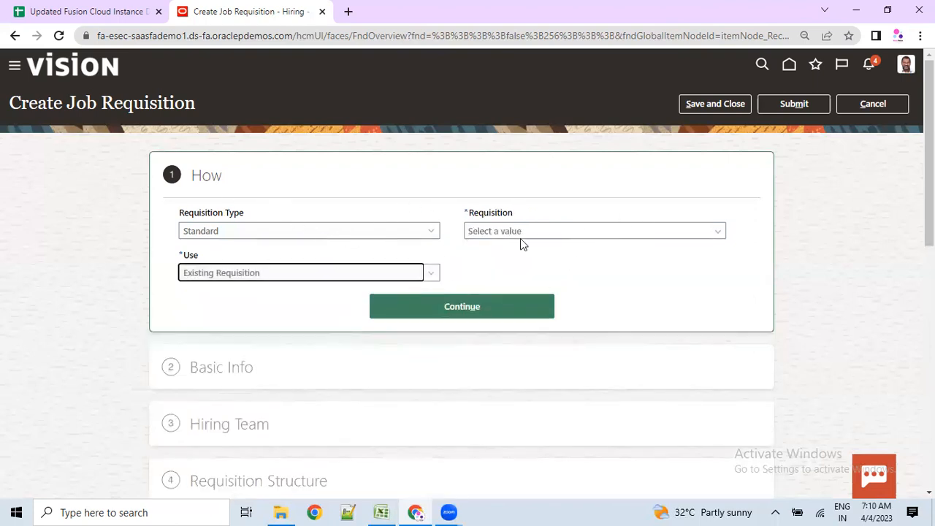
pyautogui.click(246, 273)
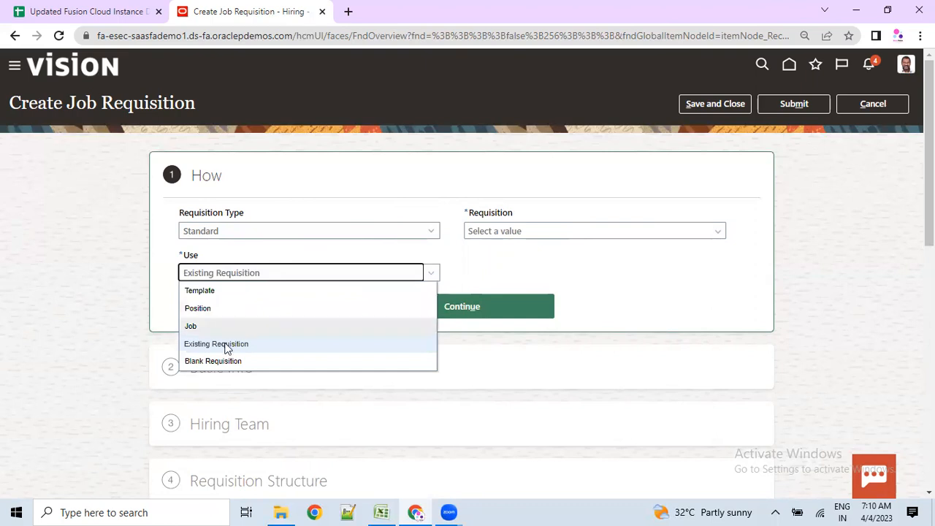
pyautogui.click(218, 361)
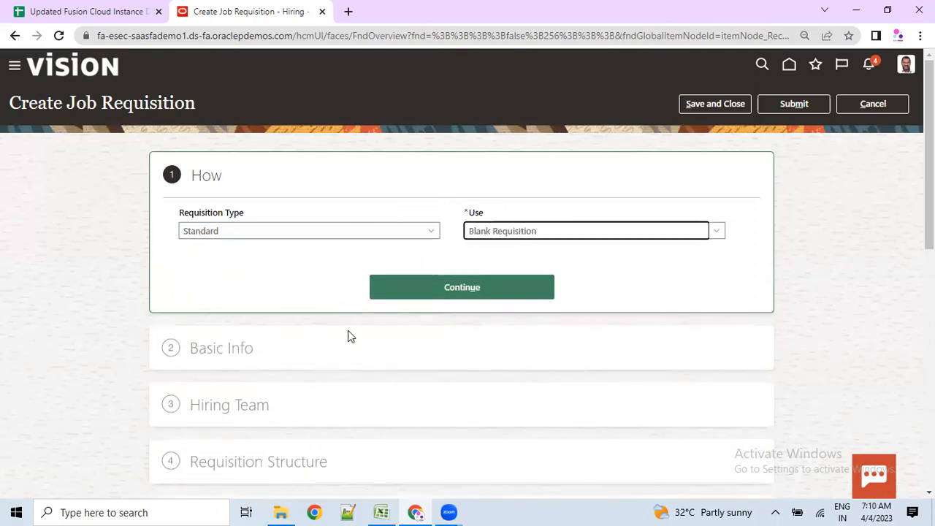
pyautogui.scroll(-5, 260, 384)
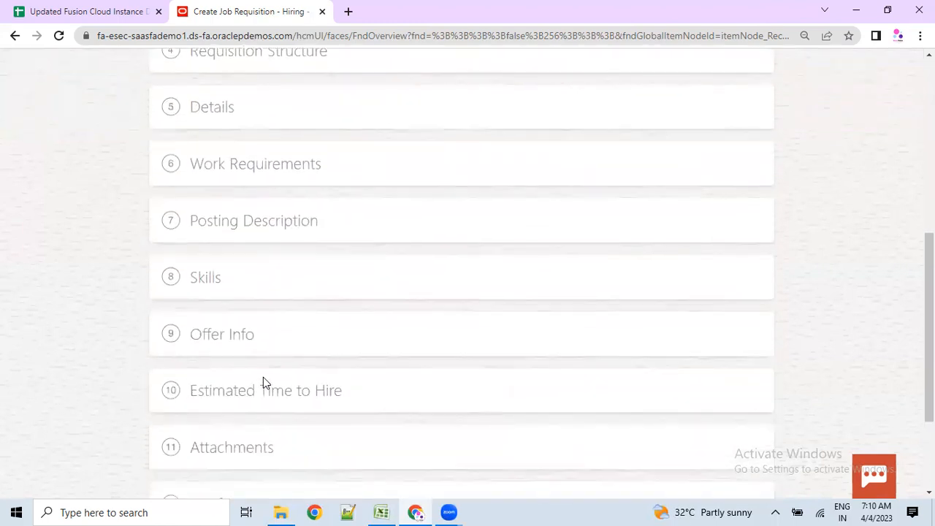
pyautogui.scroll(5, 263, 377)
pyautogui.click(358, 232)
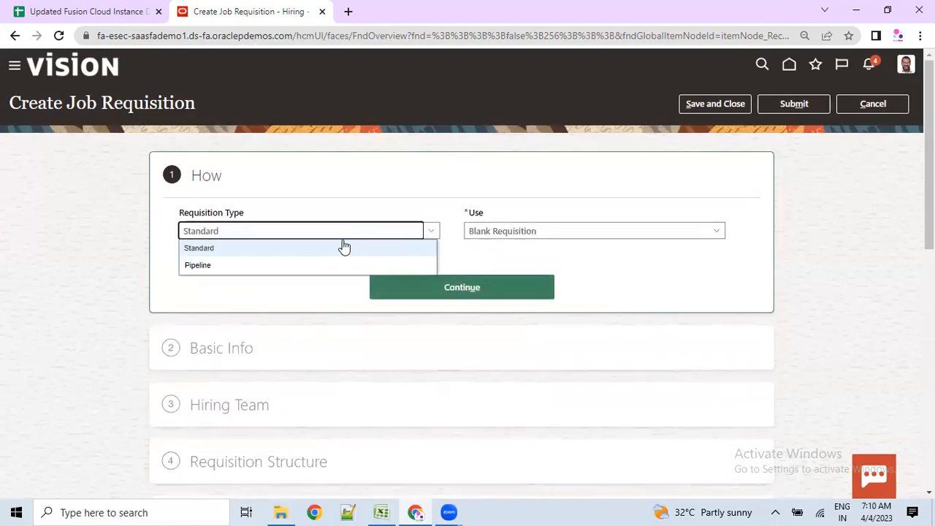
pyautogui.click(503, 231)
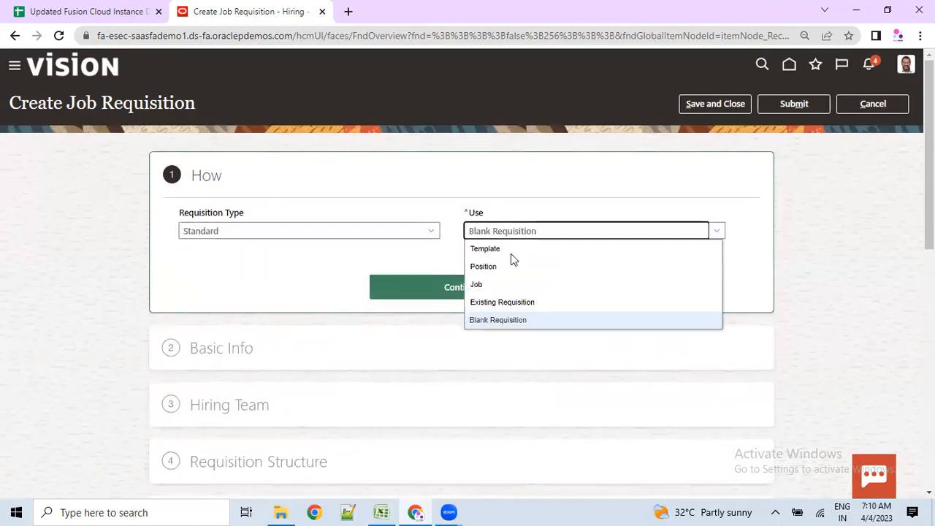
pyautogui.click(481, 302)
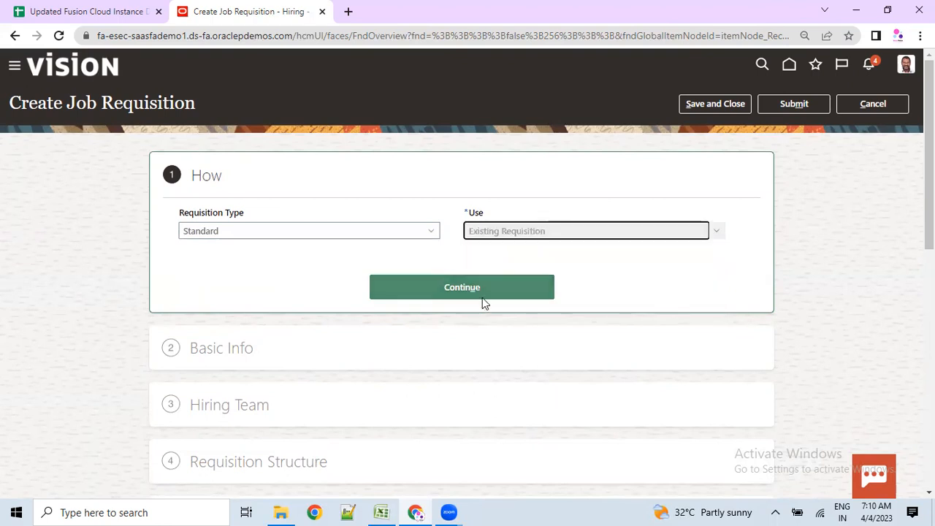
# - Copy the existing Senior Floor Worker (934) requisition
pyautogui.click(500, 231)
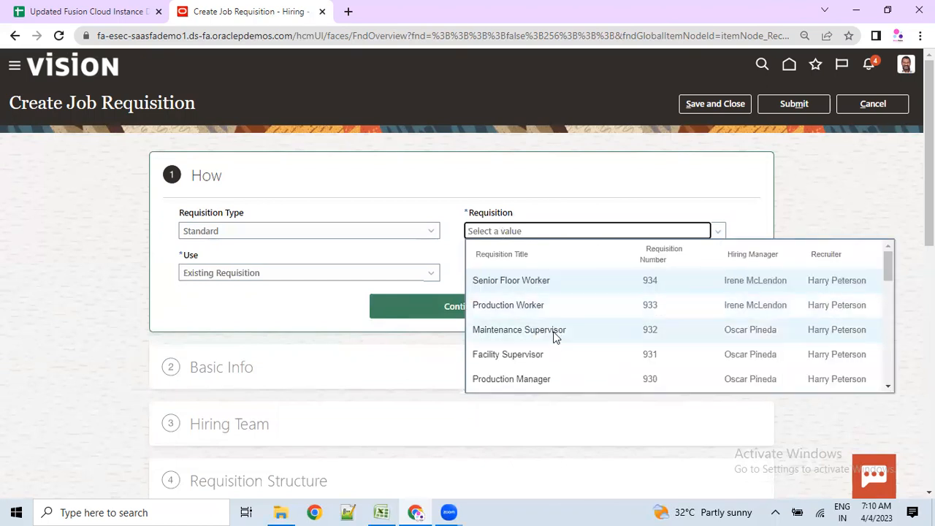
pyautogui.click(540, 281)
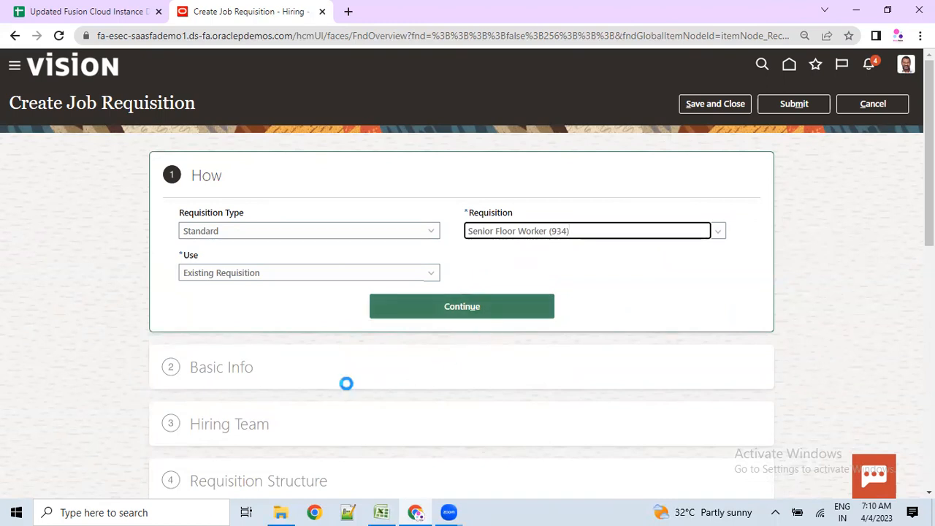
pyautogui.scroll(-1, 346, 382)
pyautogui.moveTo(468, 162); pyautogui.dragTo(570, 165)
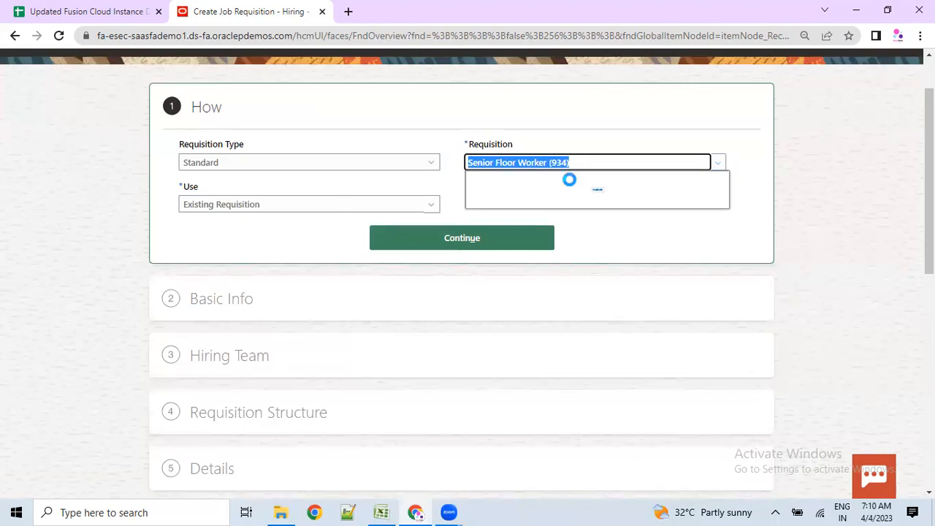
pyautogui.scroll(-1, 199, 323)
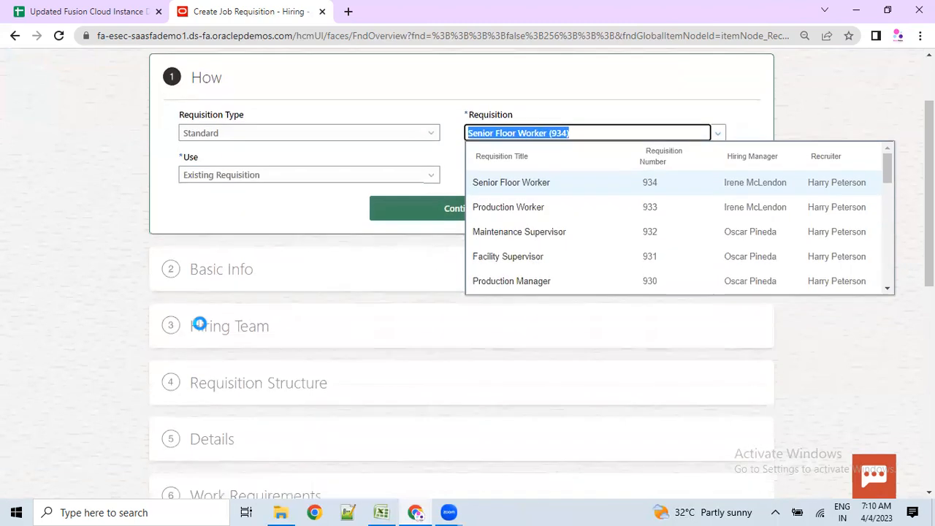
pyautogui.scroll(-7, 199, 323)
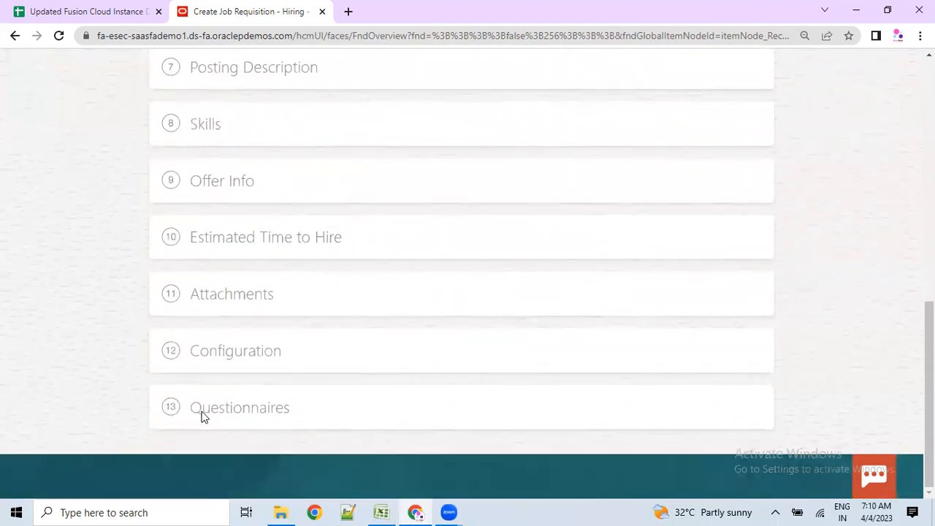
pyautogui.scroll(8, 203, 417)
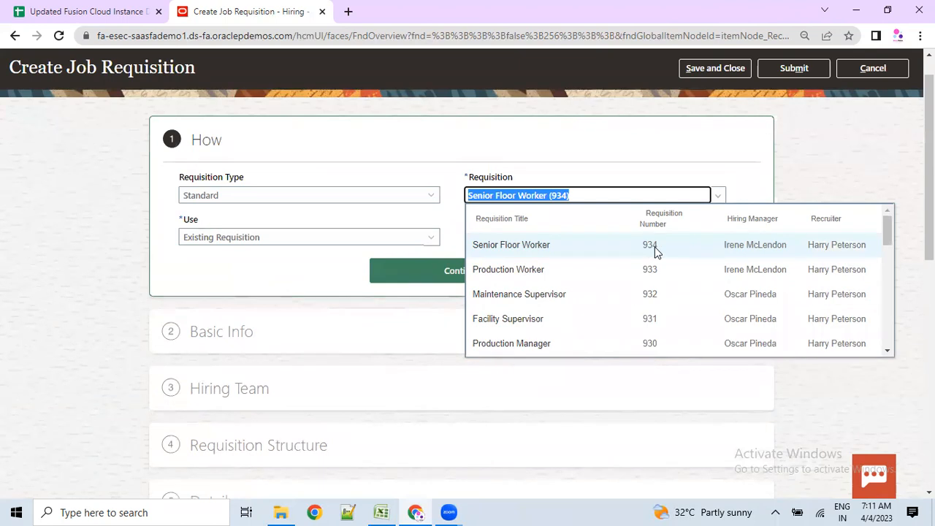
pyautogui.click(810, 157)
pyautogui.moveTo(199, 334); pyautogui.dragTo(279, 332)
pyautogui.scroll(-4, 216, 443)
pyautogui.scroll(3, 219, 438)
# - Accept the copied Basic Info, Hiring Team, Requisition Structure and Details steps
pyautogui.click(434, 209)
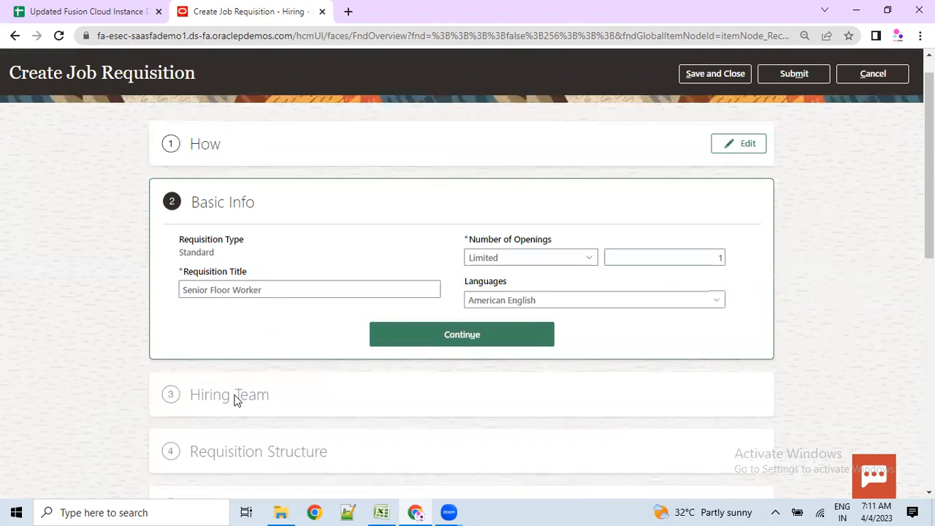
pyautogui.moveTo(276, 292); pyautogui.dragTo(181, 291)
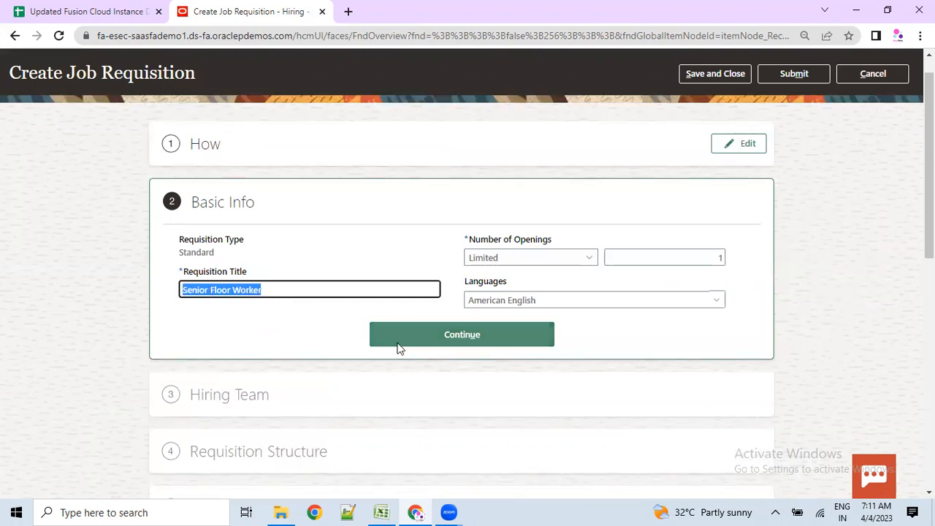
pyautogui.click(453, 336)
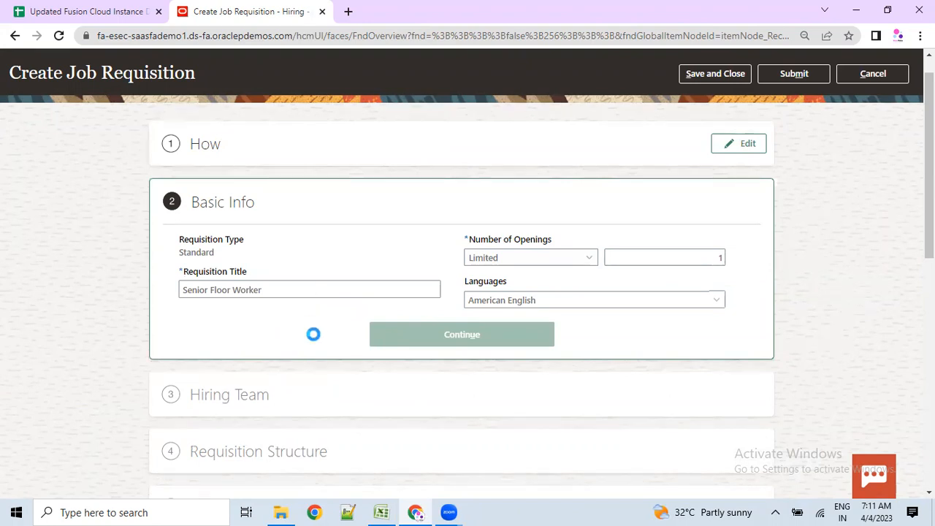
pyautogui.scroll(-1, 335, 379)
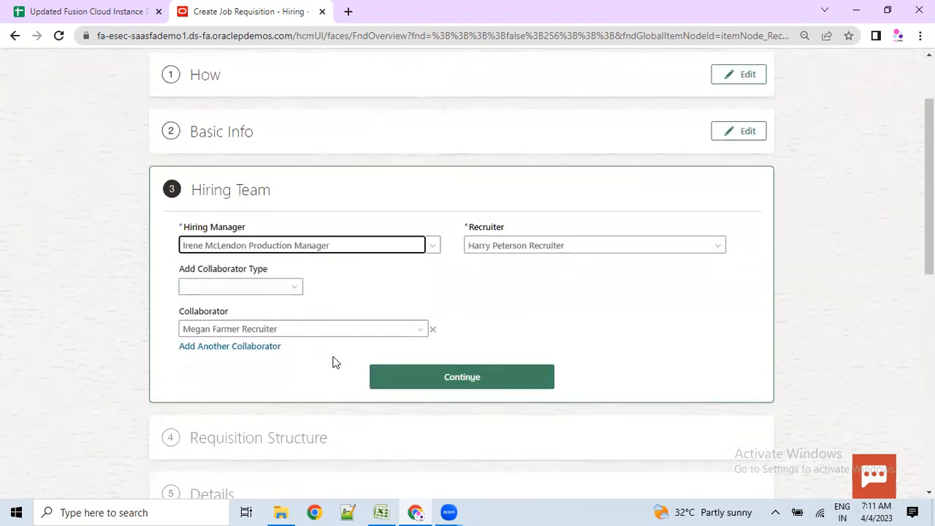
pyautogui.click(434, 379)
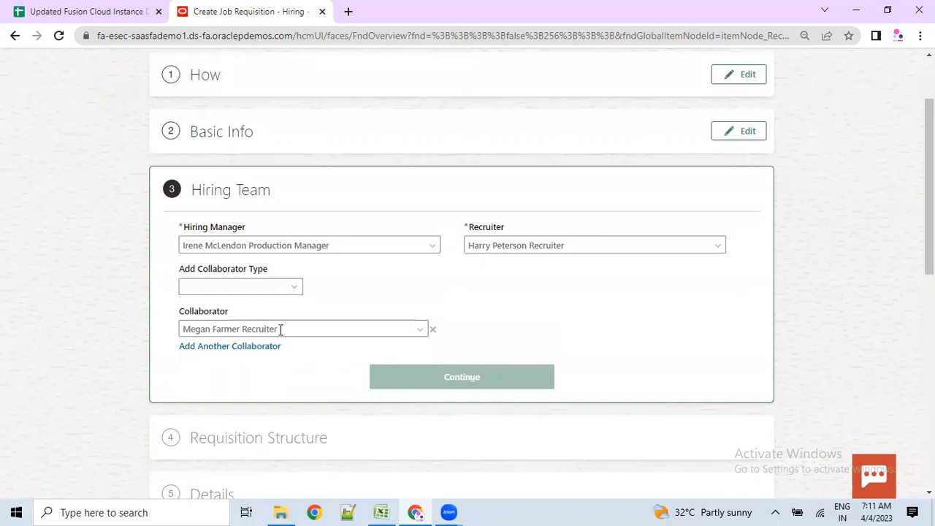
pyautogui.scroll(-1, 292, 332)
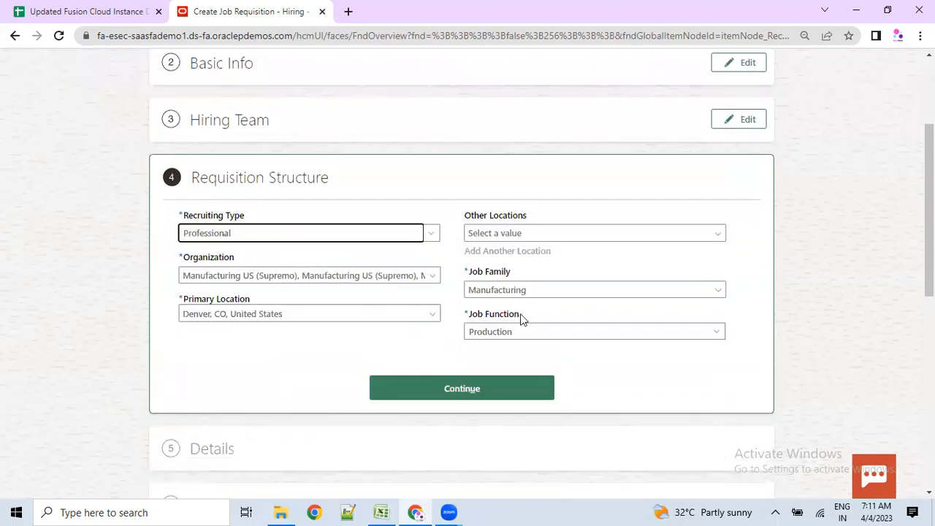
pyautogui.click(463, 387)
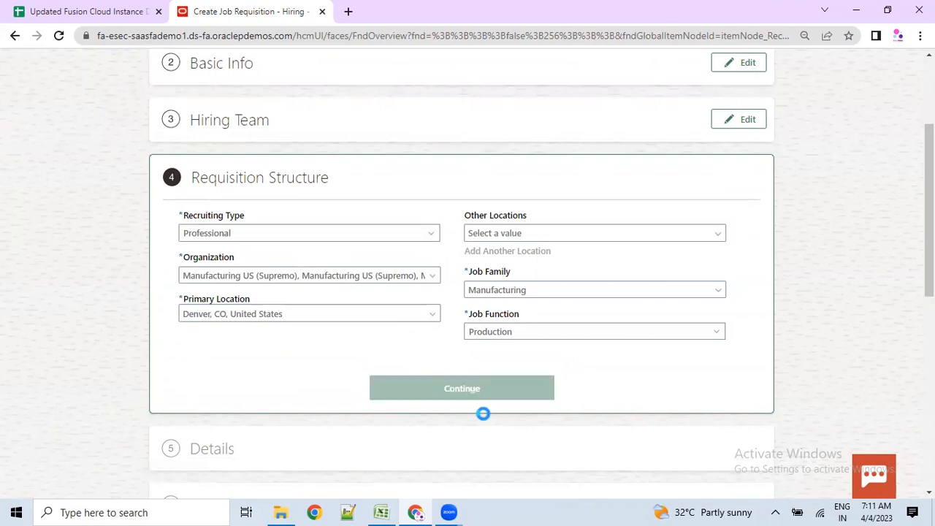
pyautogui.scroll(-1, 453, 412)
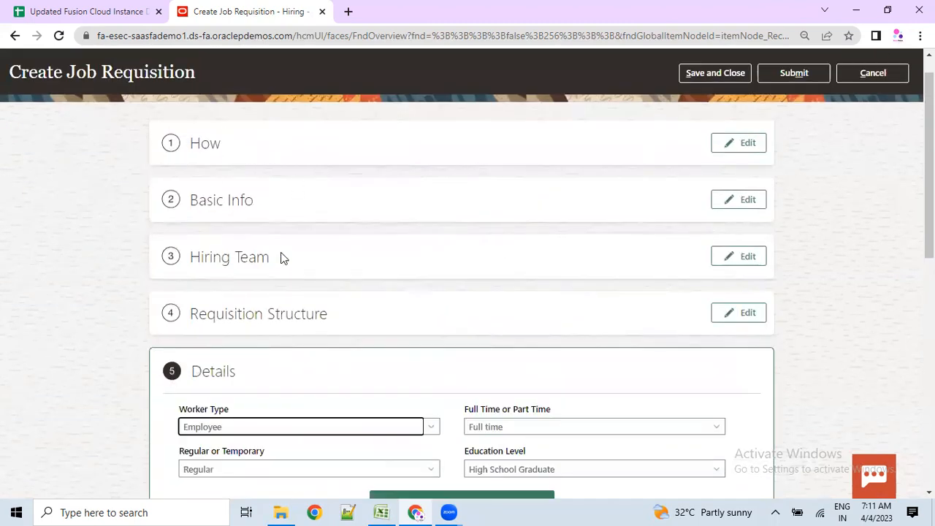
pyautogui.scroll(-4, 281, 257)
pyautogui.click(453, 241)
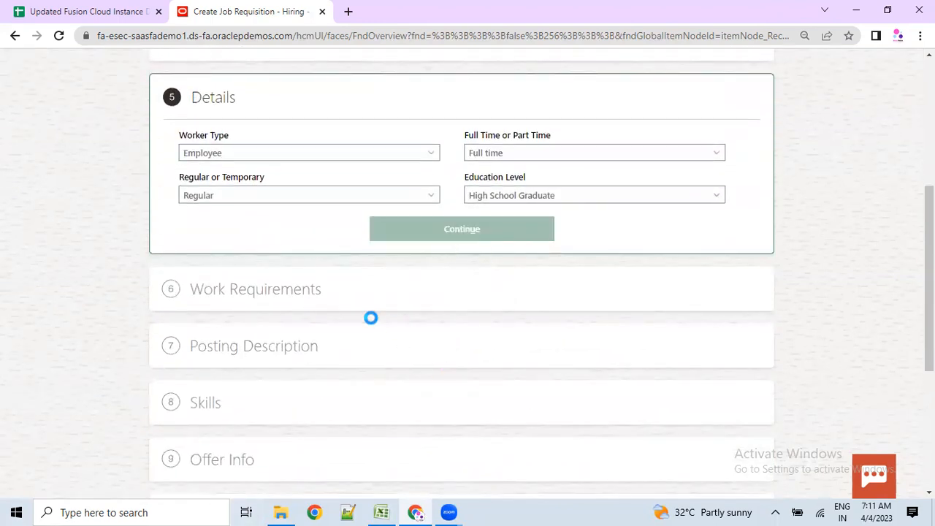
# - Cancel and discard the draft requisition
pyautogui.scroll(-4, 369, 328)
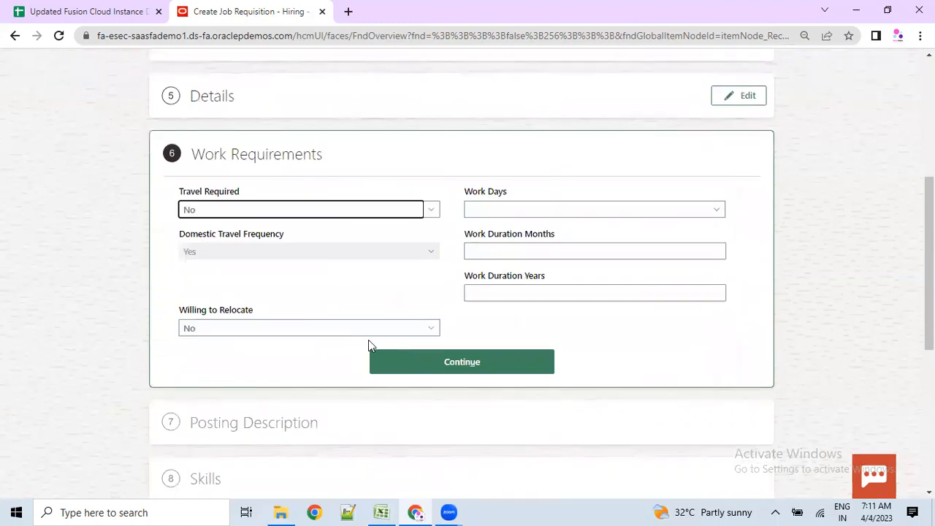
pyautogui.scroll(-2, 366, 341)
pyautogui.scroll(6, 355, 334)
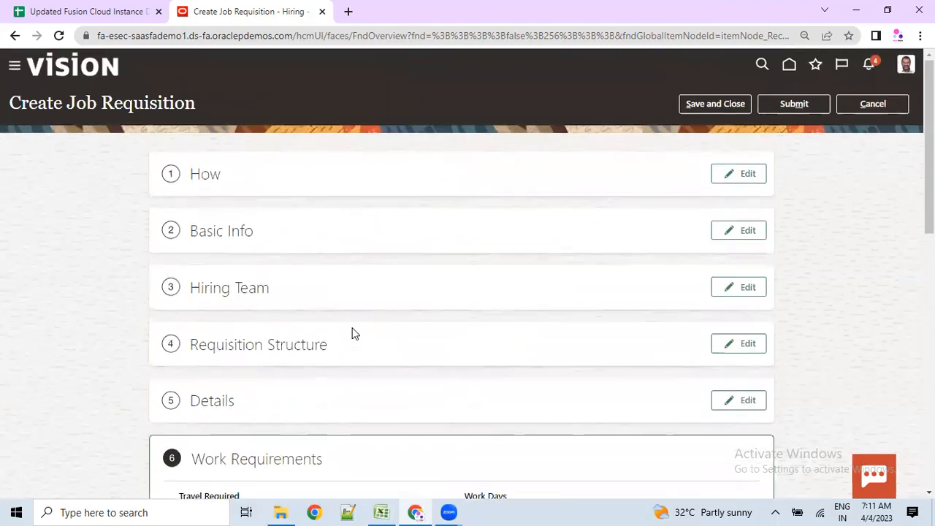
pyautogui.click(847, 106)
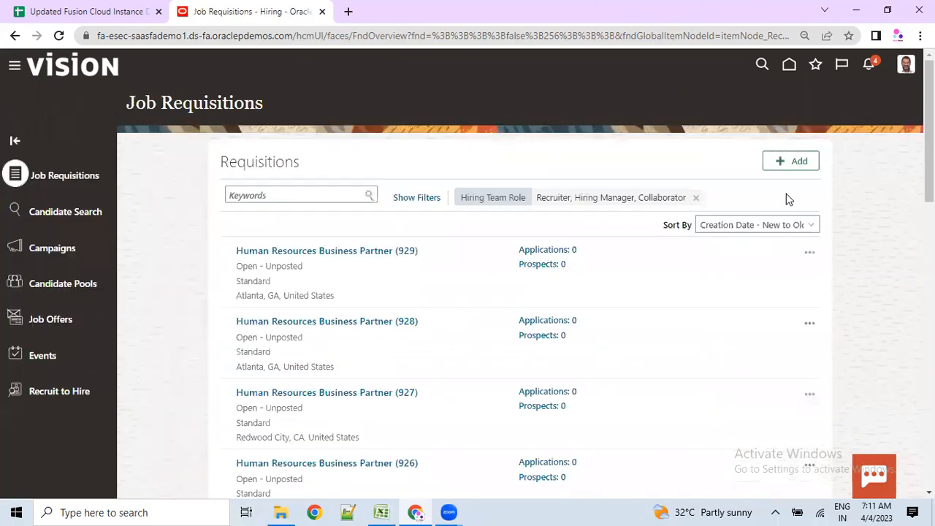
# - Start a new template-based requisition with the recruiting type set to Professional
pyautogui.click(790, 162)
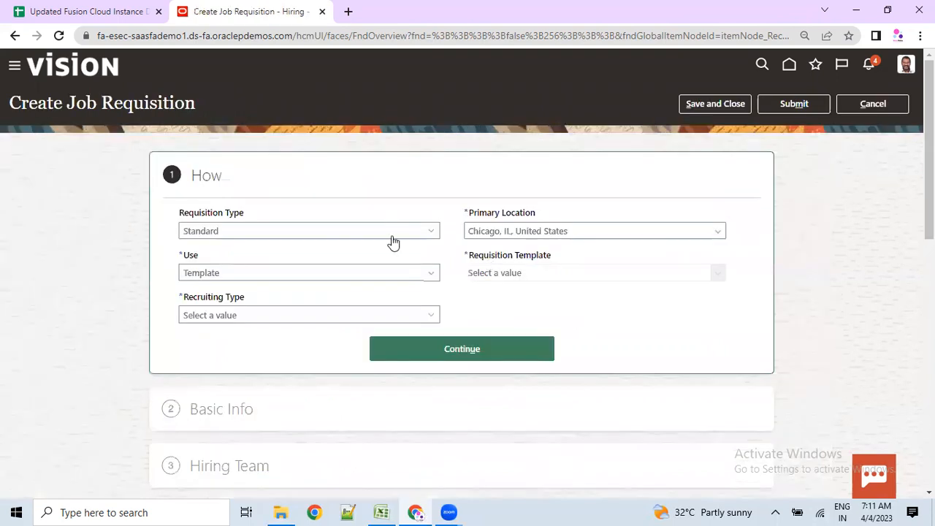
pyautogui.click(234, 275)
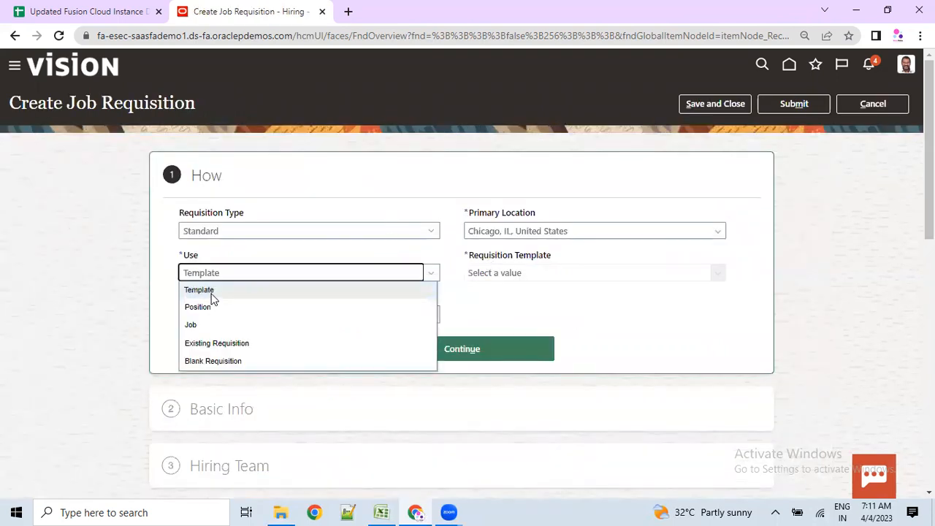
pyautogui.click(210, 292)
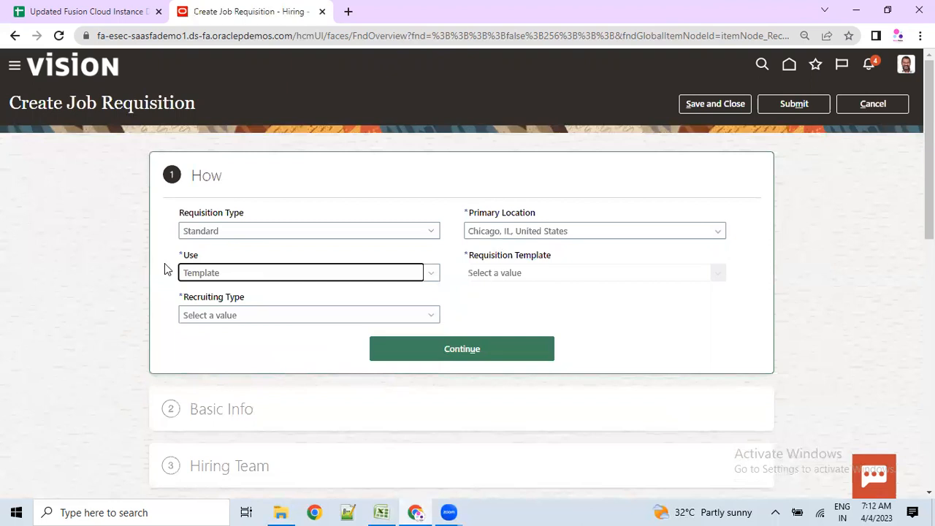
pyautogui.click(210, 316)
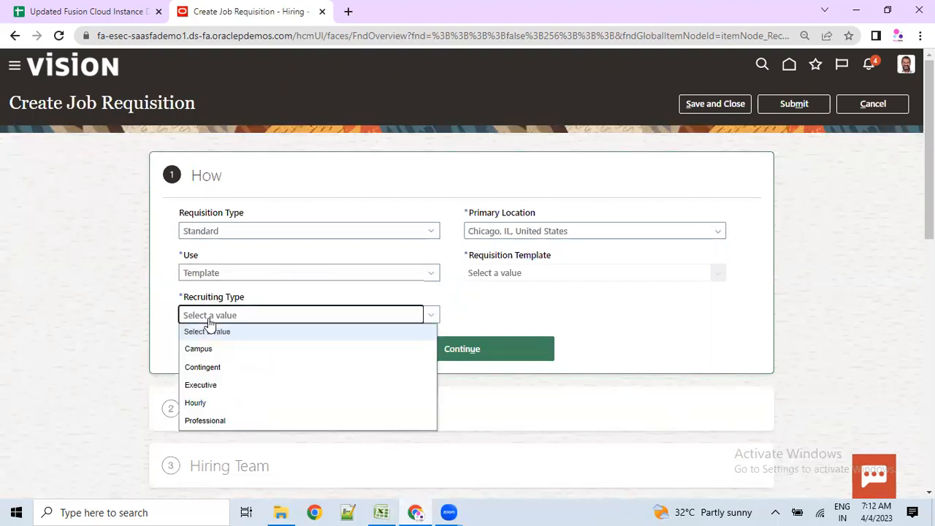
pyautogui.click(208, 420)
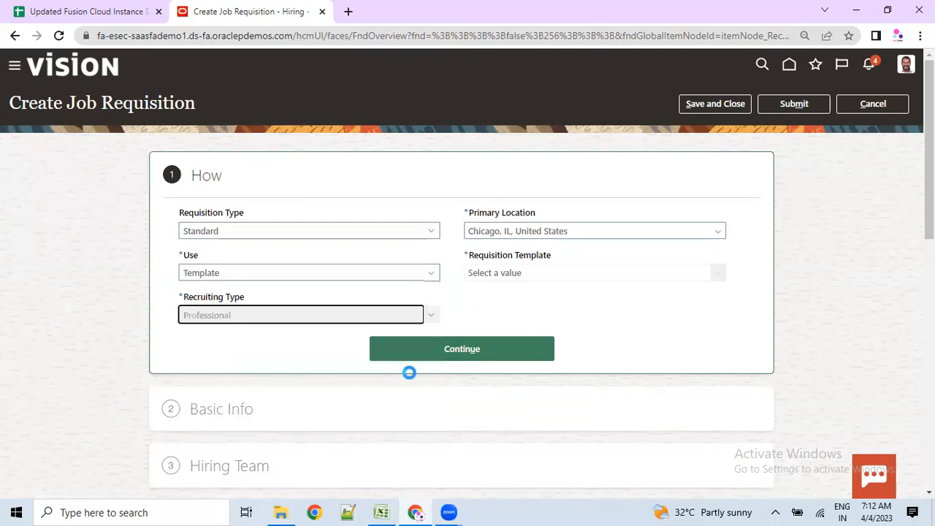
# - Select Loan Associate (FS_LOANASS) as the requisition template
pyautogui.click(539, 273)
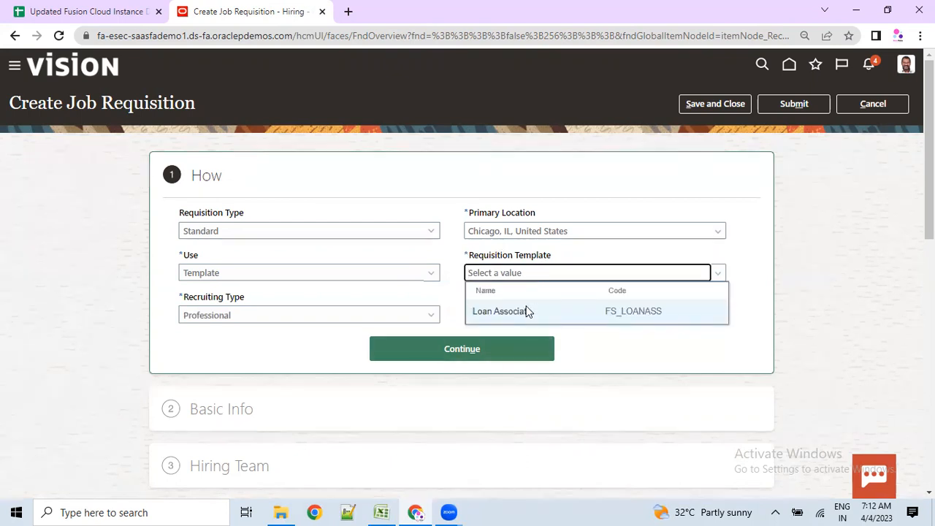
pyautogui.click(523, 316)
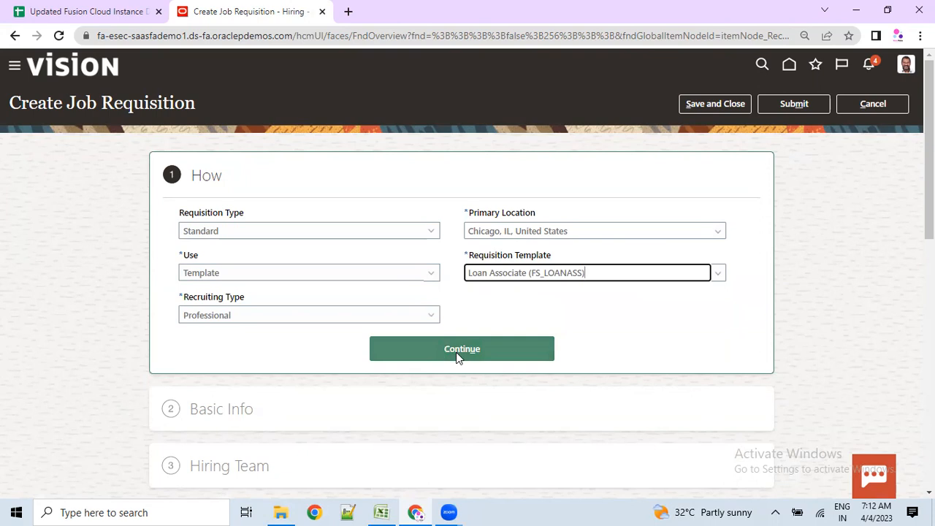
pyautogui.scroll(-1, 456, 352)
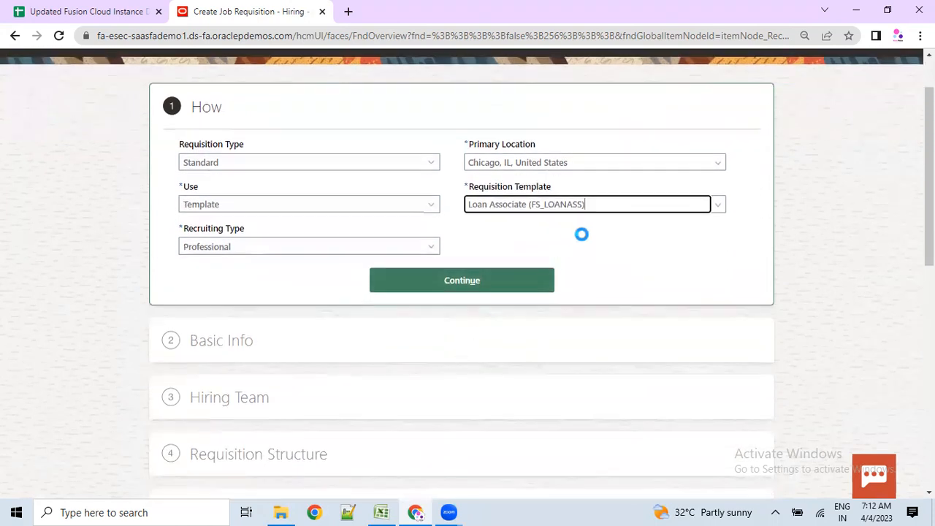
pyautogui.moveTo(594, 204); pyautogui.dragTo(468, 204)
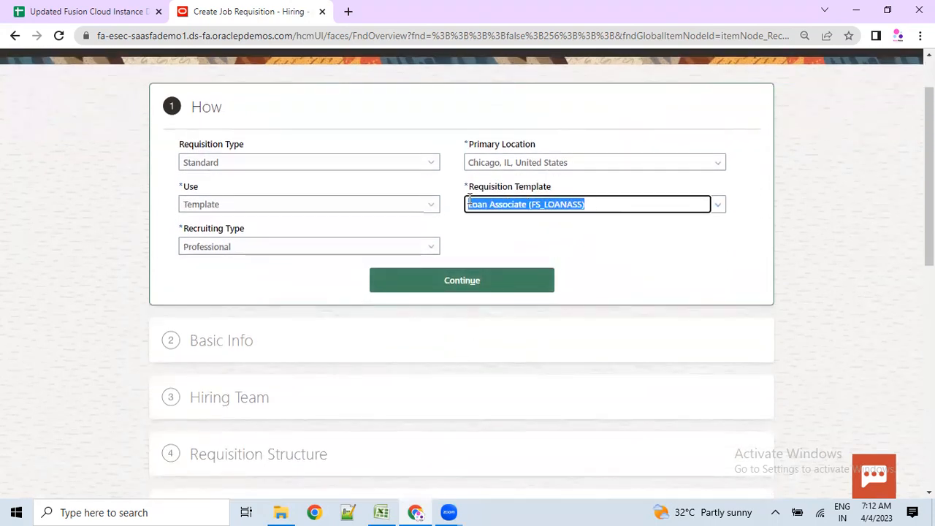
pyautogui.click(470, 204)
pyautogui.scroll(-6, 323, 395)
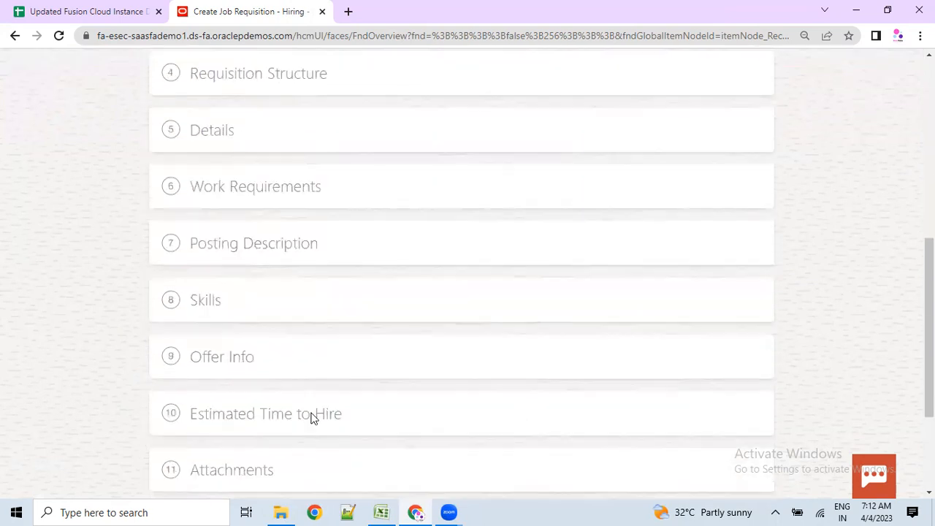
pyautogui.scroll(6, 309, 424)
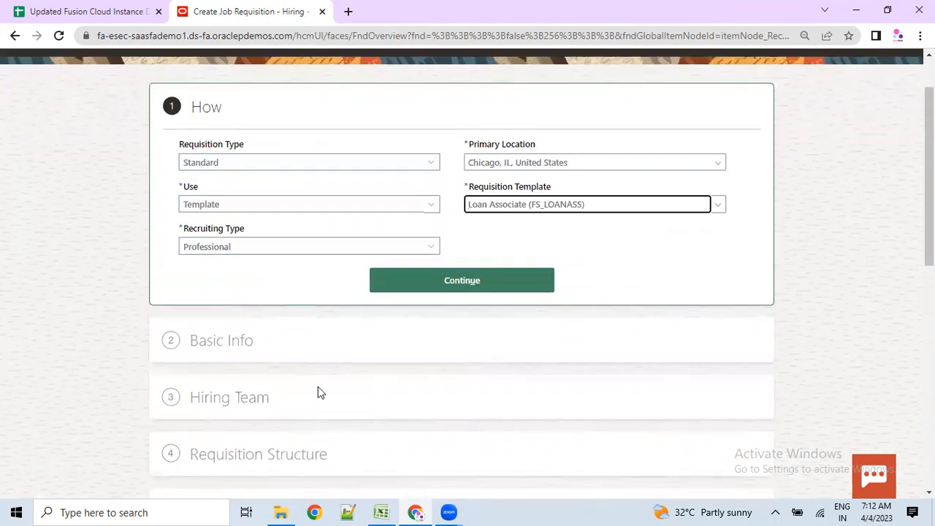
pyautogui.click(219, 207)
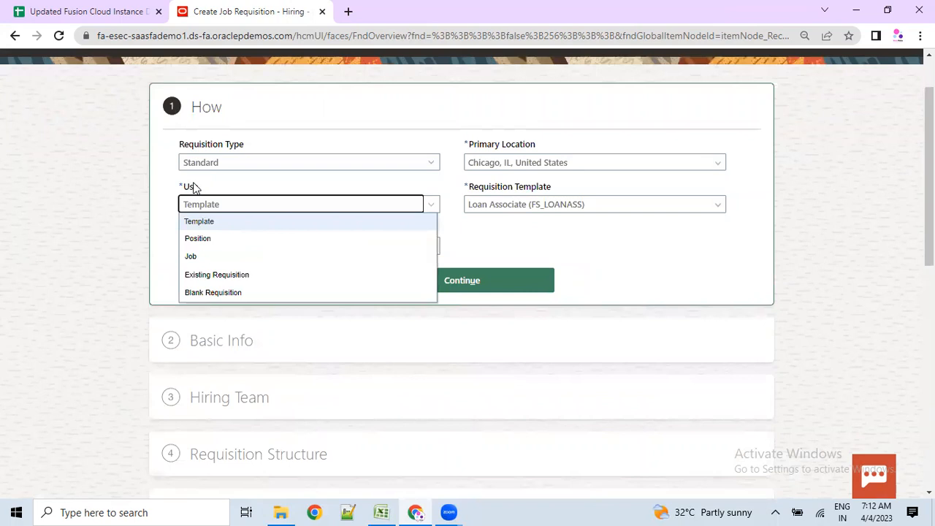
# - Try Position and Job as the basis, then continue with a Blank Requisition
pyautogui.click(226, 240)
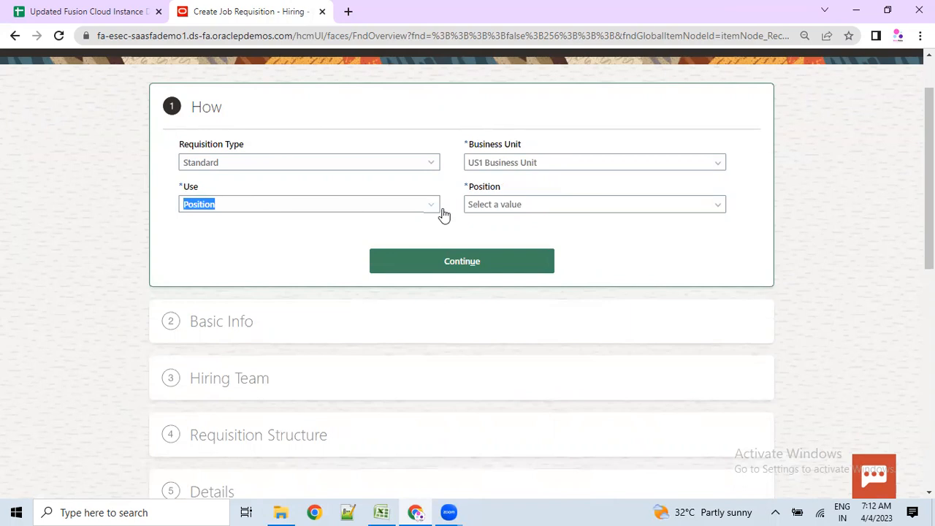
pyautogui.click(613, 204)
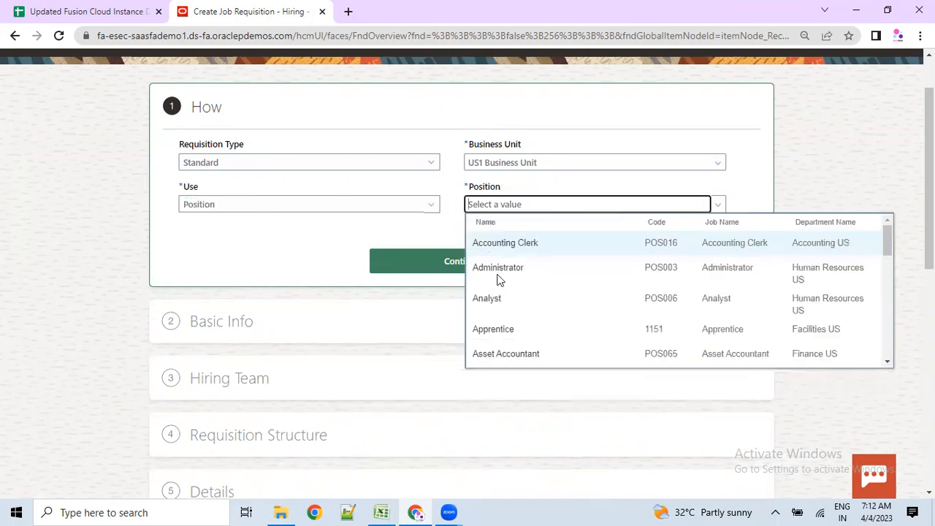
pyautogui.click(230, 207)
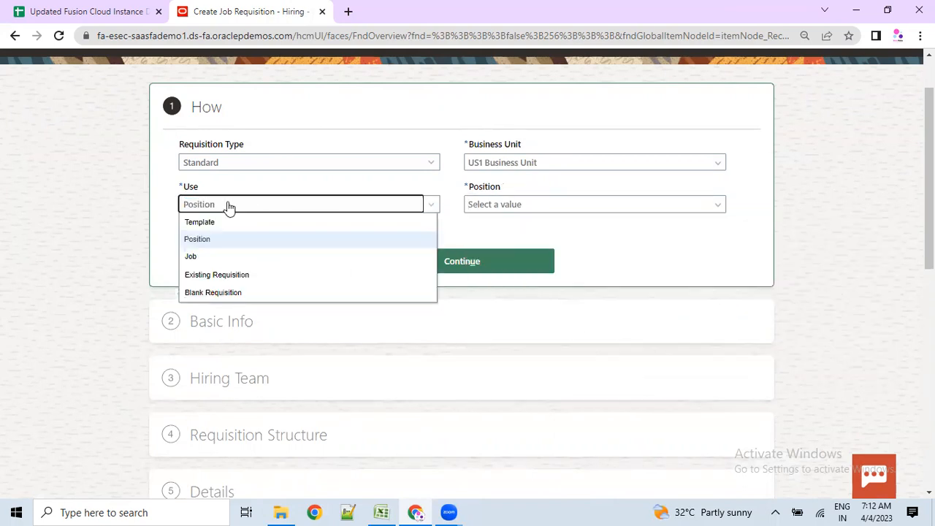
pyautogui.click(207, 259)
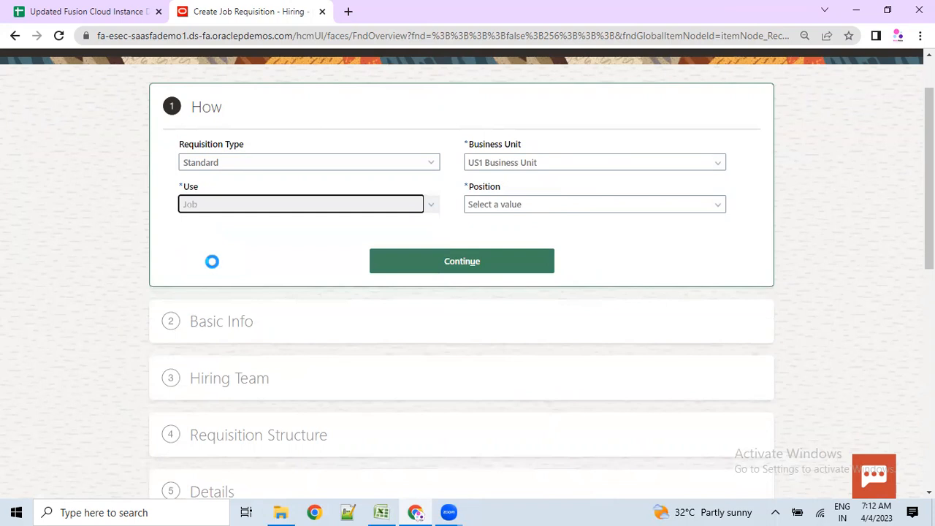
pyautogui.click(525, 204)
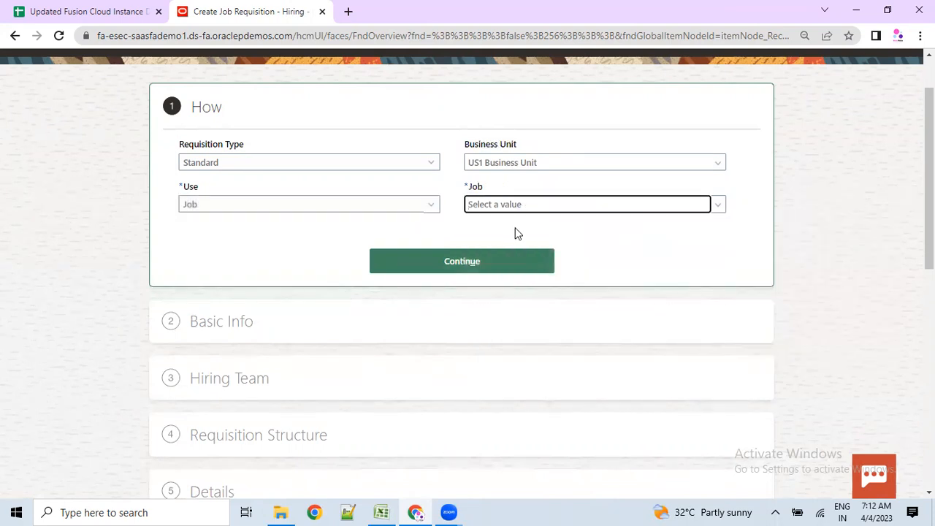
pyautogui.click(466, 142)
pyautogui.moveTo(467, 146); pyautogui.dragTo(515, 147)
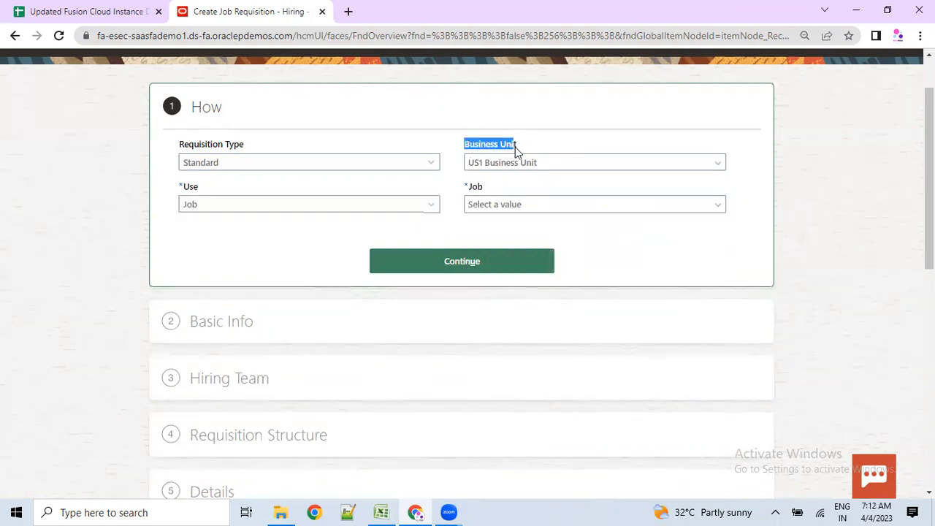
pyautogui.click(506, 206)
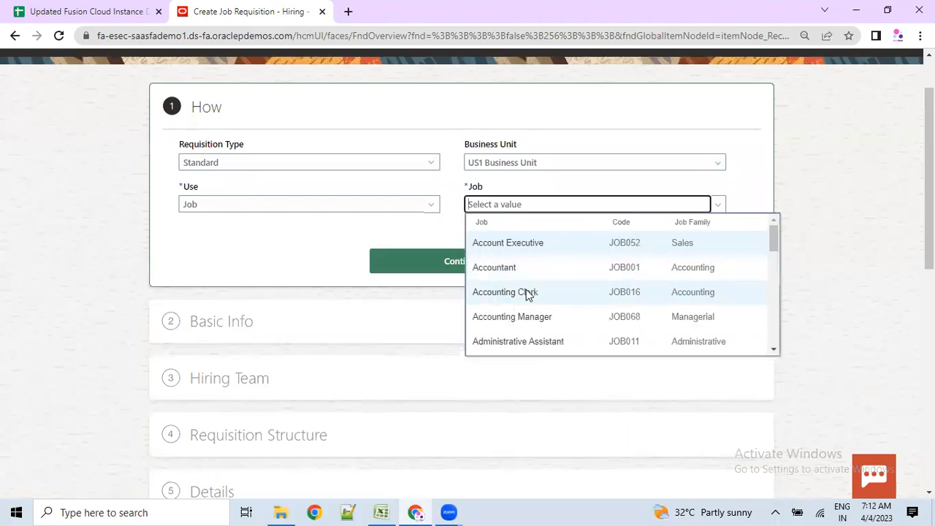
pyautogui.click(226, 207)
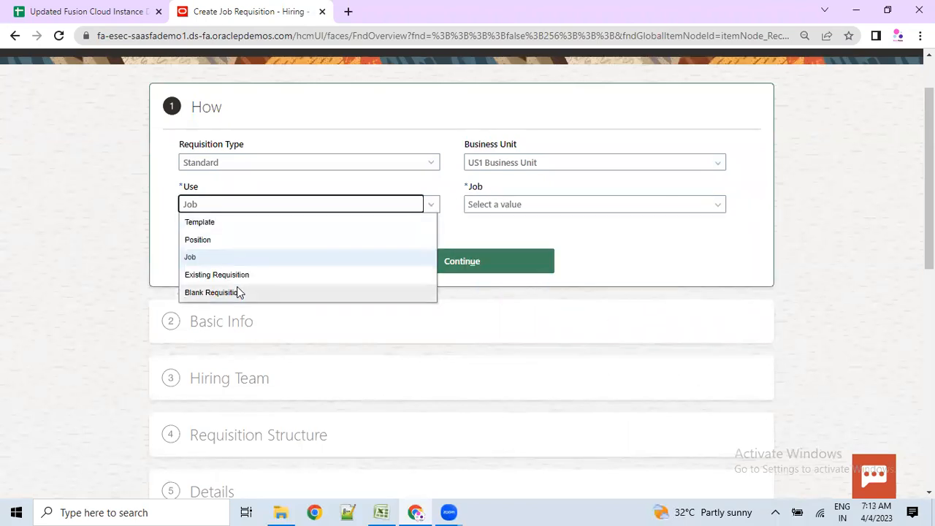
pyautogui.click(237, 293)
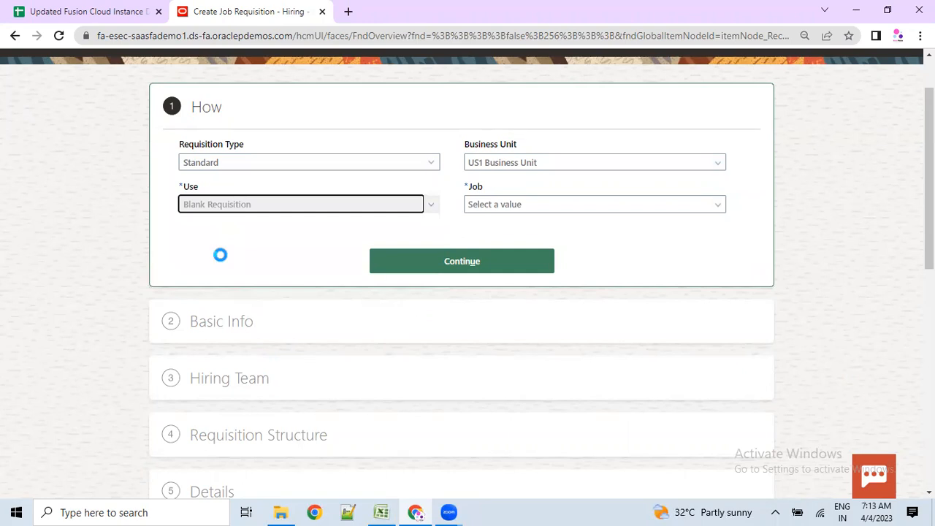
pyautogui.click(477, 221)
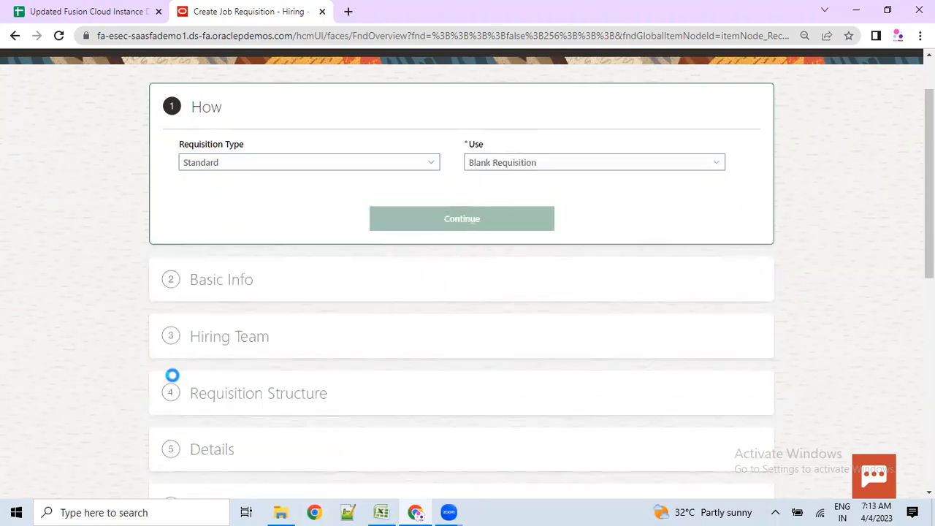
# - Enter 'Sr.Sales Manager' as the requisition title and continue past Basic Info
pyautogui.click(241, 292)
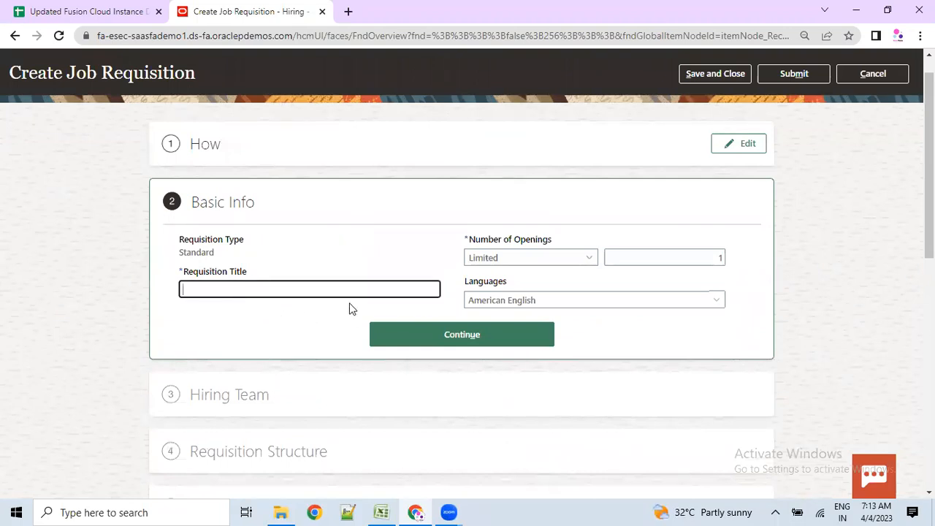
pyautogui.write('Sales Manag')
pyautogui.write('s')
pyautogui.write('r')
pyautogui.press('Left')
pyautogui.press('BackSpace')
pyautogui.press('BackSpace')
pyautogui.write('Sr.')
pyautogui.moveTo(474, 281); pyautogui.dragTo(517, 278)
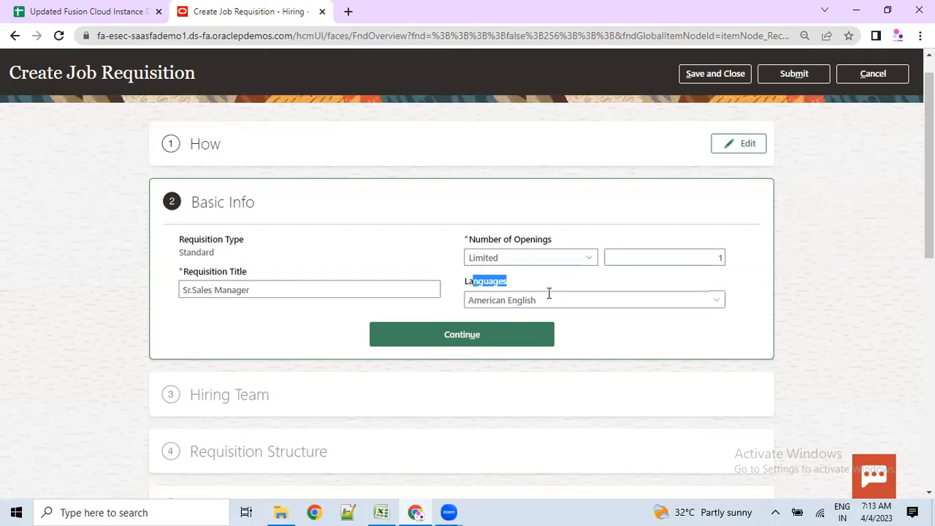
pyautogui.click(468, 336)
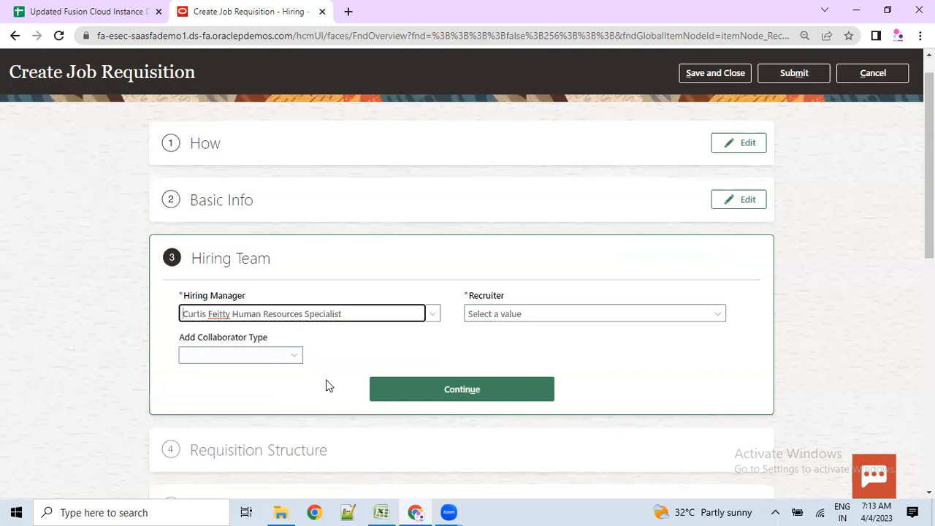
# - Review the prefilled Human Resources Specialist hiring manager in the Hiring Team section
pyautogui.moveTo(192, 258); pyautogui.dragTo(248, 260)
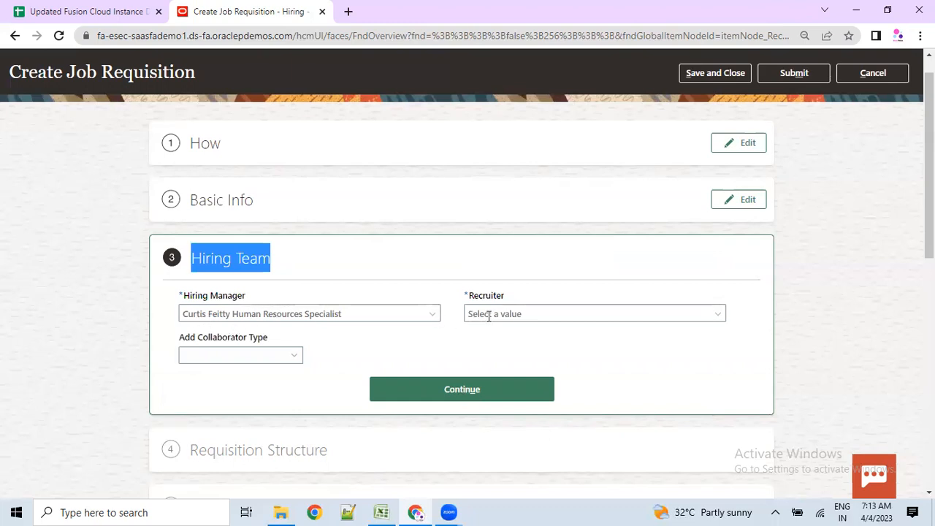
pyautogui.moveTo(189, 314); pyautogui.dragTo(343, 328)
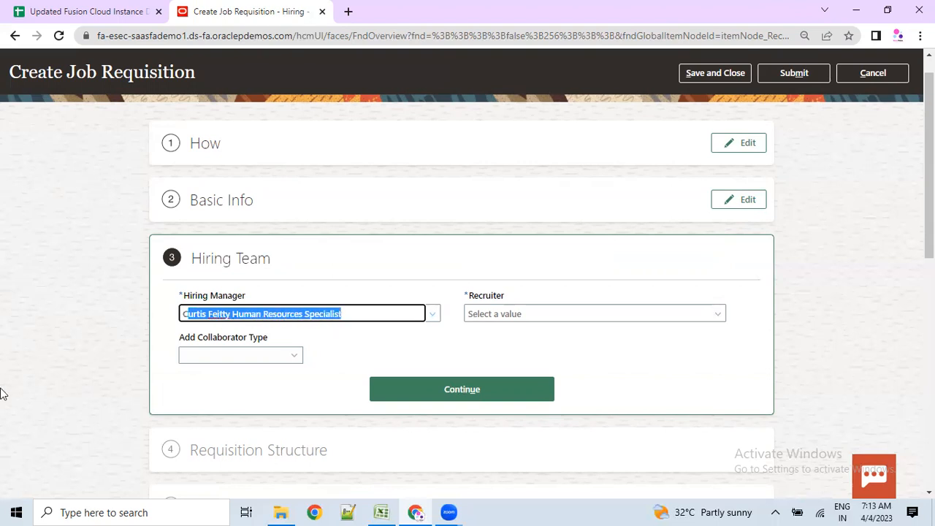
pyautogui.scroll(1, 882, 247)
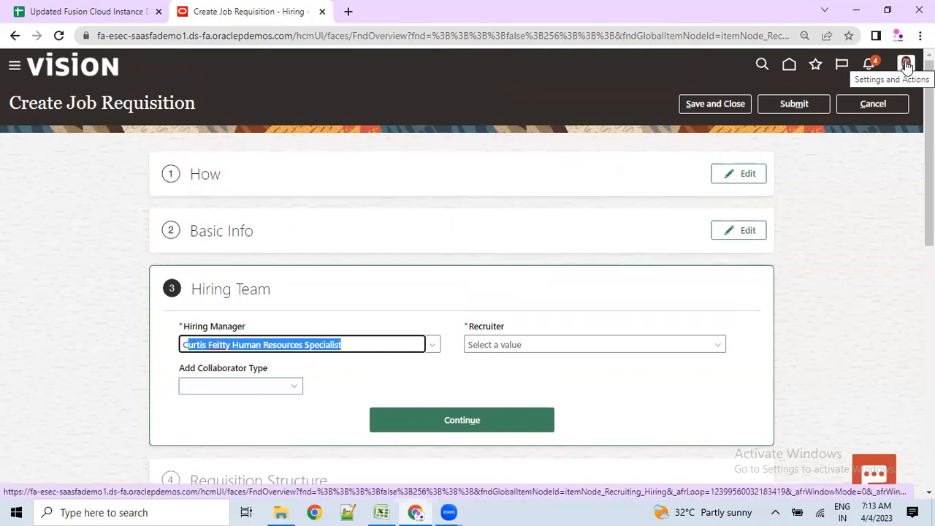
pyautogui.moveTo(350, 344); pyautogui.dragTo(176, 344)
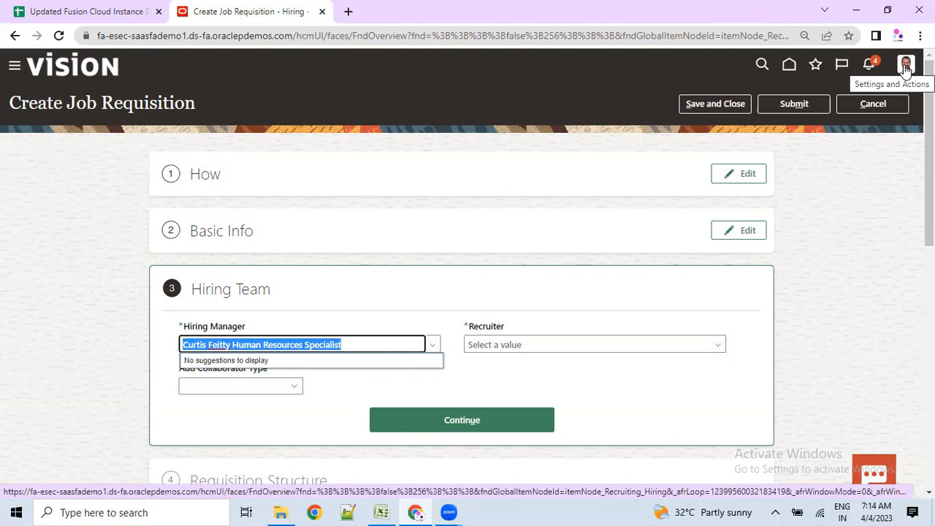
pyautogui.click(193, 356)
pyautogui.moveTo(11, 103); pyautogui.dragTo(195, 103)
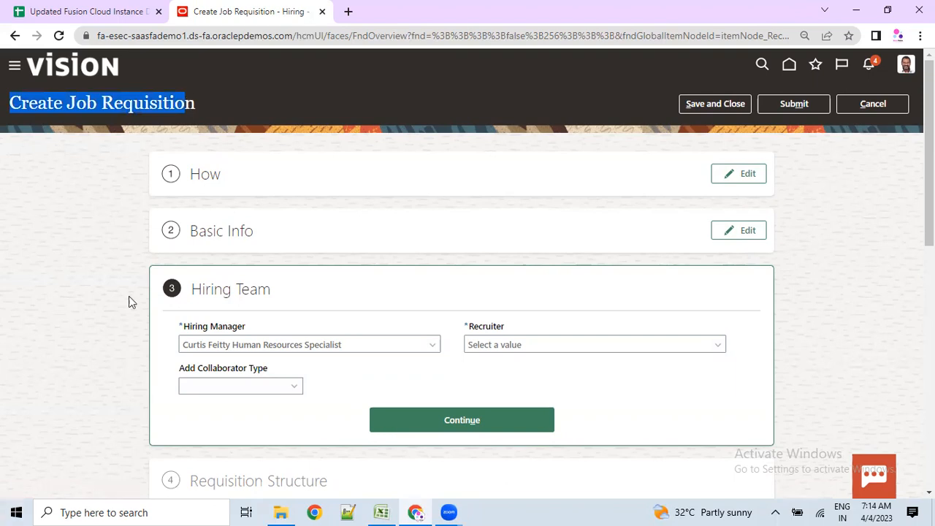
pyautogui.moveTo(196, 344); pyautogui.dragTo(360, 343)
pyautogui.hotkey('ctrl', 'a')
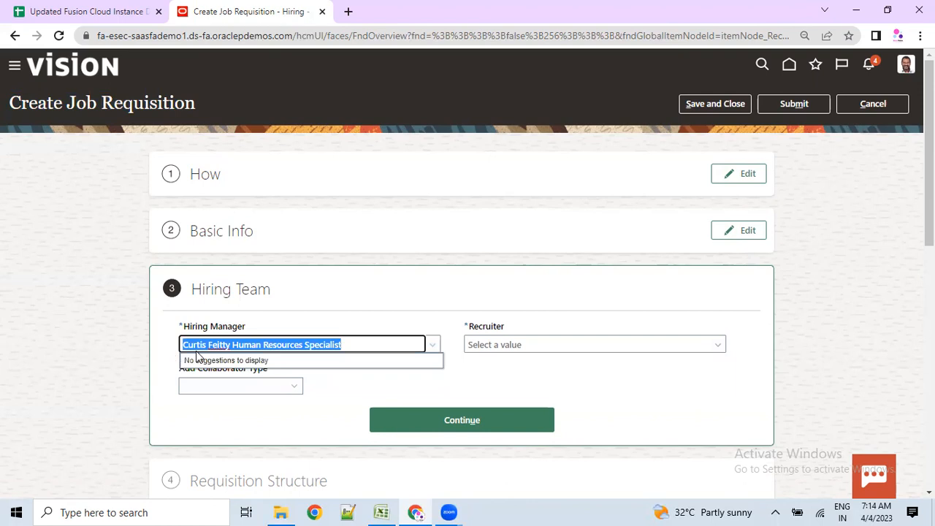
pyautogui.click(162, 370)
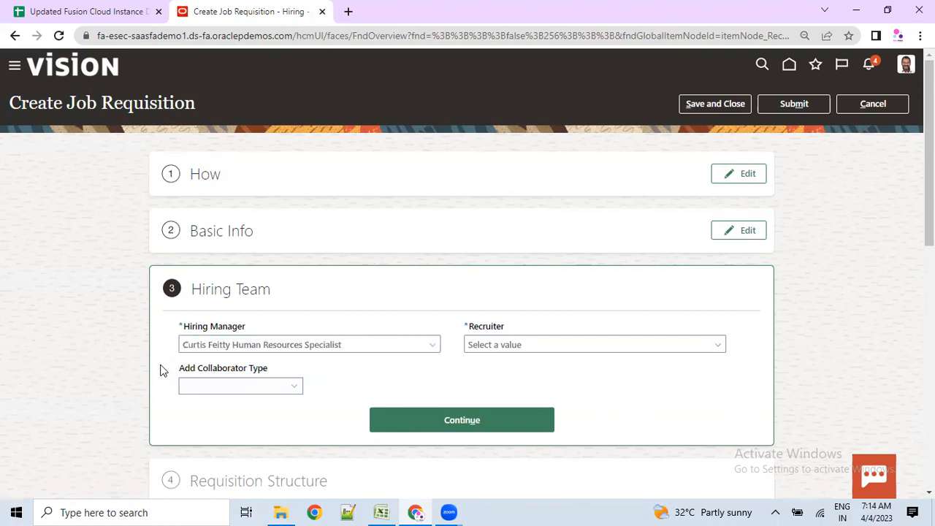
pyautogui.click(357, 345)
pyautogui.hotkey('ctrl', 'a')
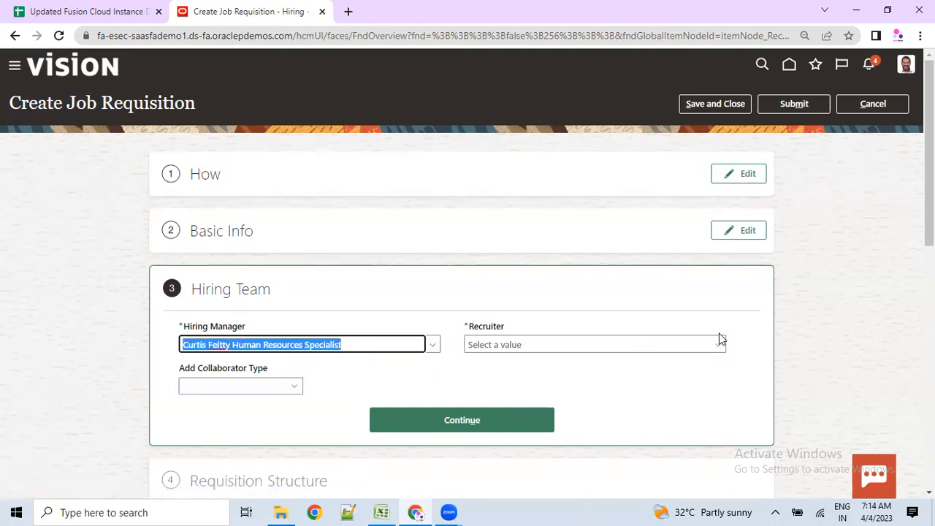
pyautogui.click(624, 347)
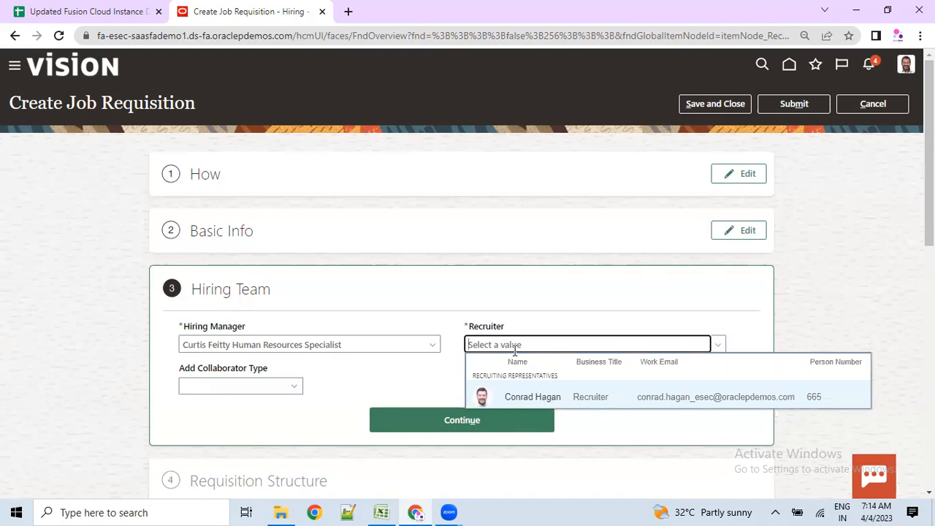
# - Search 'ra' and assign the Human Resources Generalist as recruiter
pyautogui.write('ra')
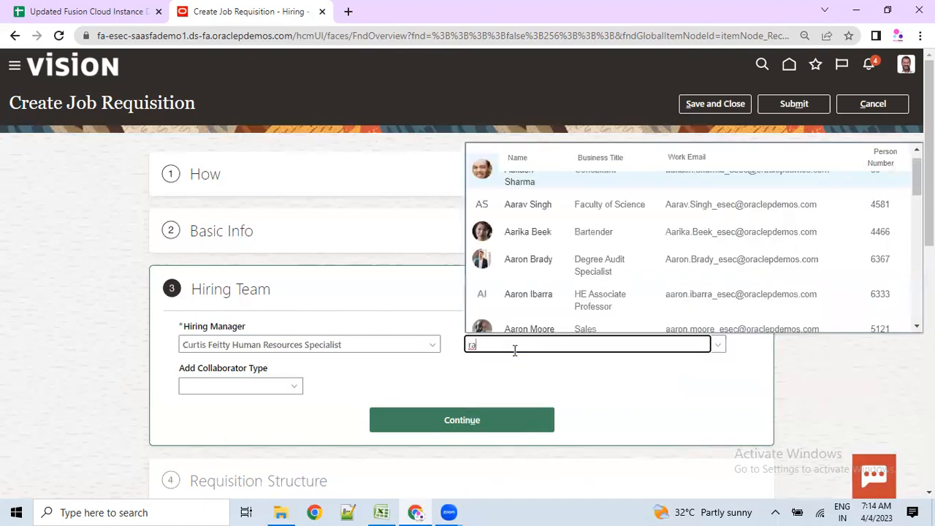
pyautogui.scroll(-5, 565, 261)
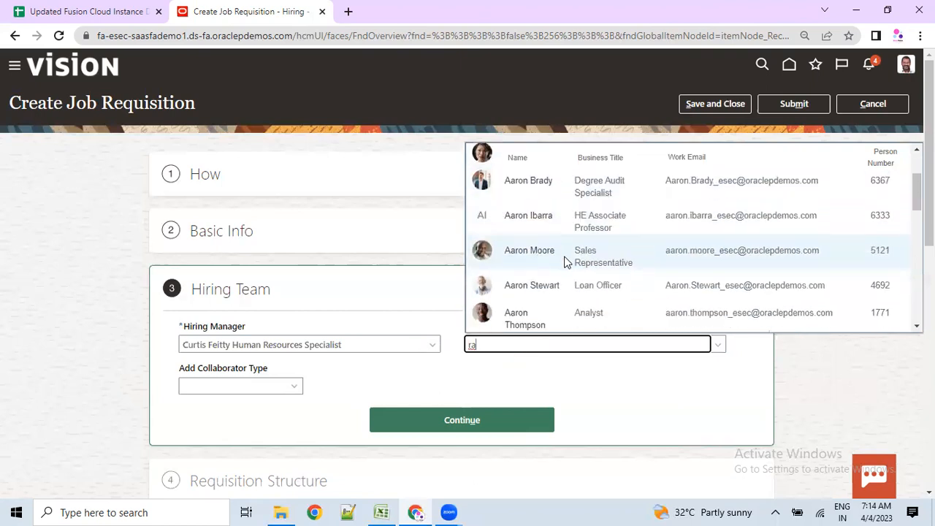
pyautogui.scroll(-3, 572, 280)
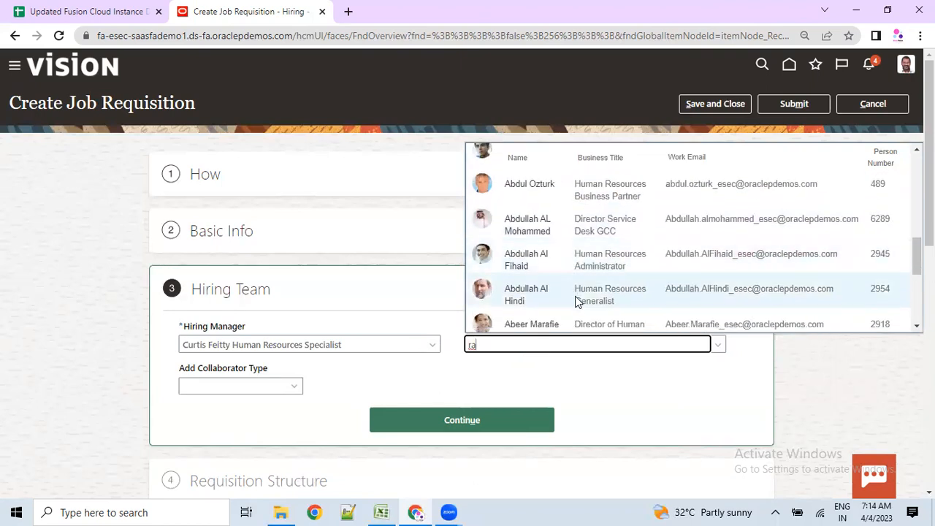
pyautogui.click(603, 305)
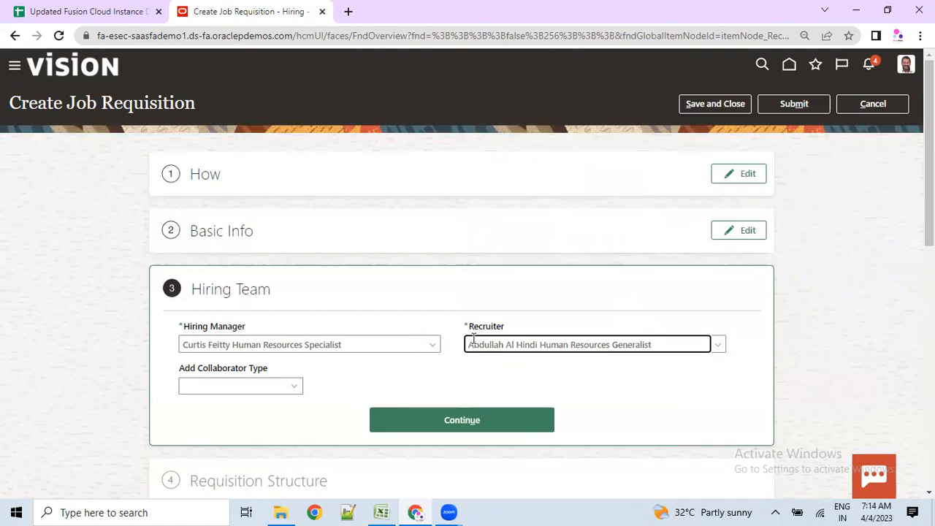
pyautogui.click(657, 344)
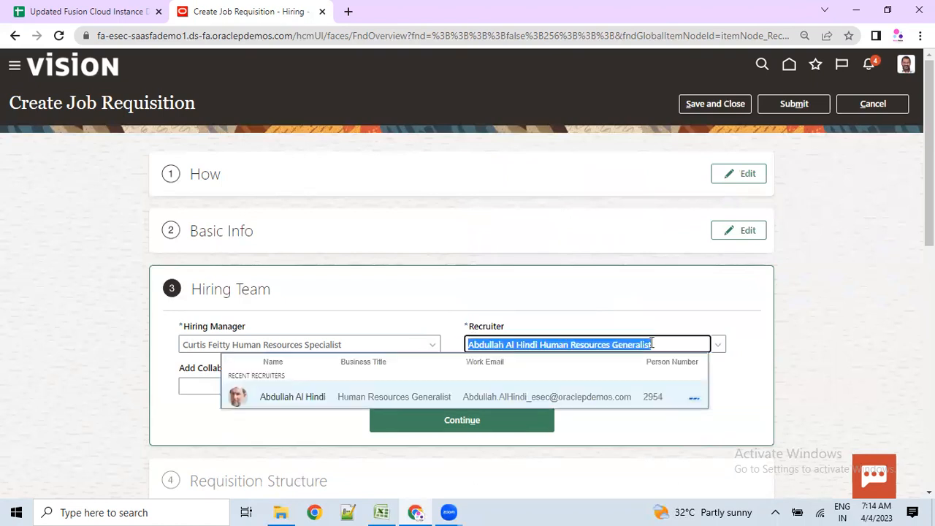
pyautogui.click(736, 384)
# - Review the hiring manager and recruiter, then continue past the Hiring Team step
pyautogui.scroll(-2, 311, 385)
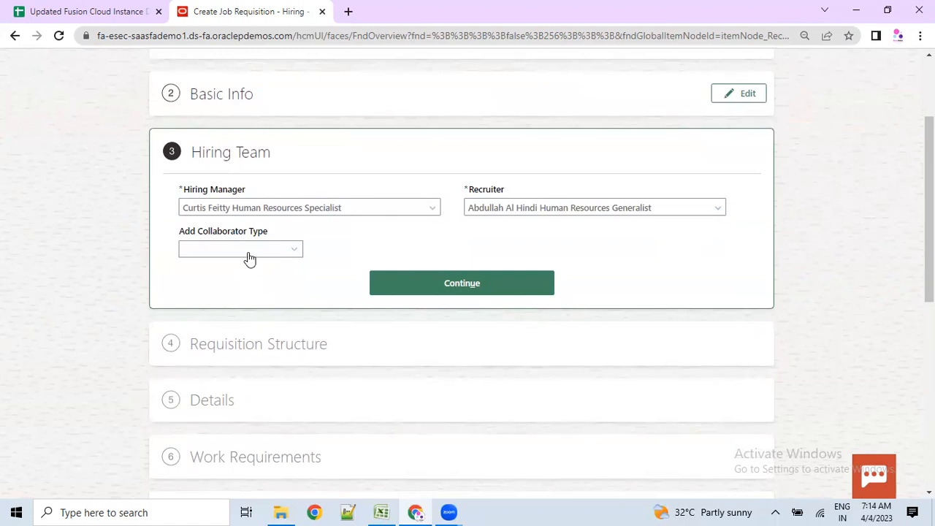
pyautogui.moveTo(189, 153); pyautogui.dragTo(261, 160)
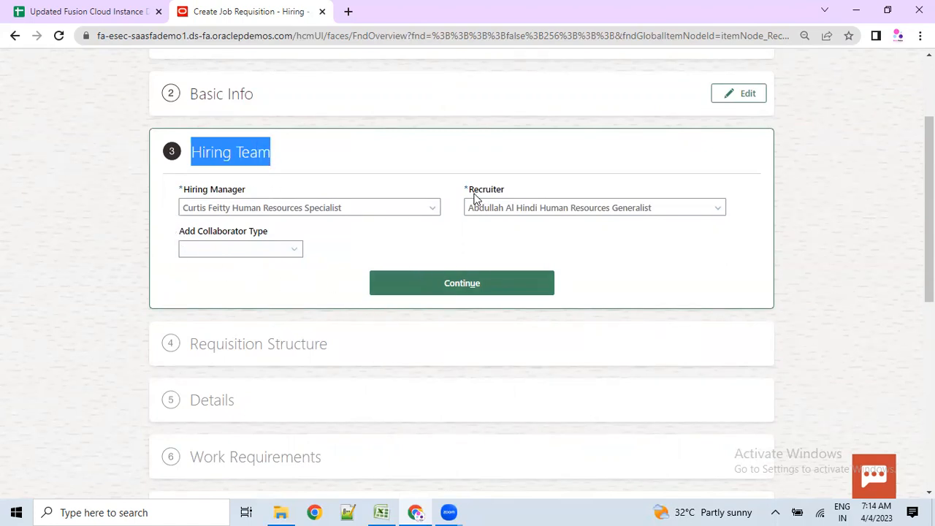
pyautogui.scroll(2, 304, 174)
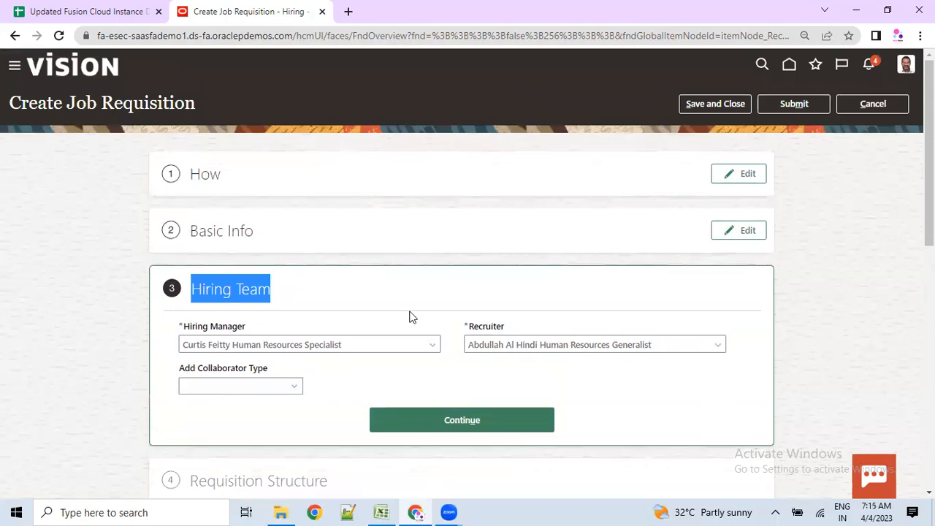
pyautogui.scroll(-2, 501, 378)
pyautogui.scroll(-3, 499, 372)
pyautogui.scroll(2, 501, 173)
pyautogui.moveTo(477, 145); pyautogui.dragTo(544, 144)
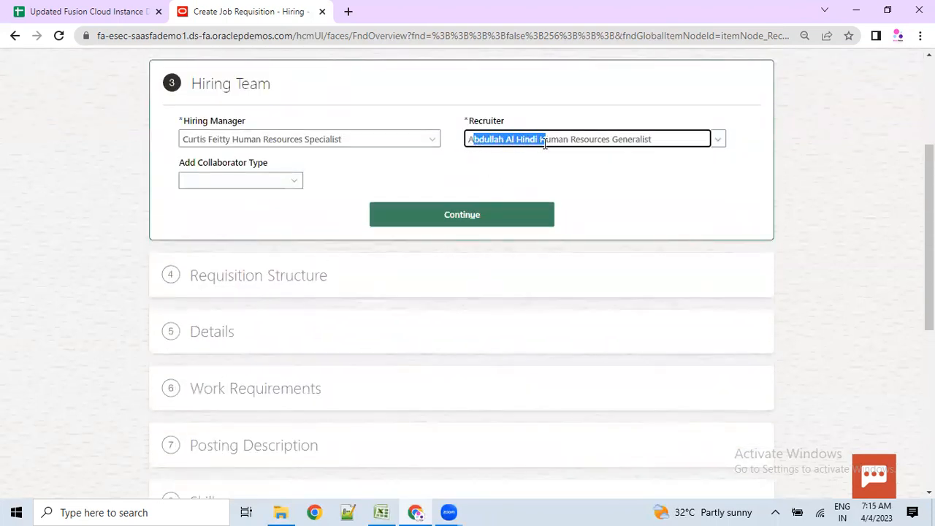
pyautogui.click(718, 139)
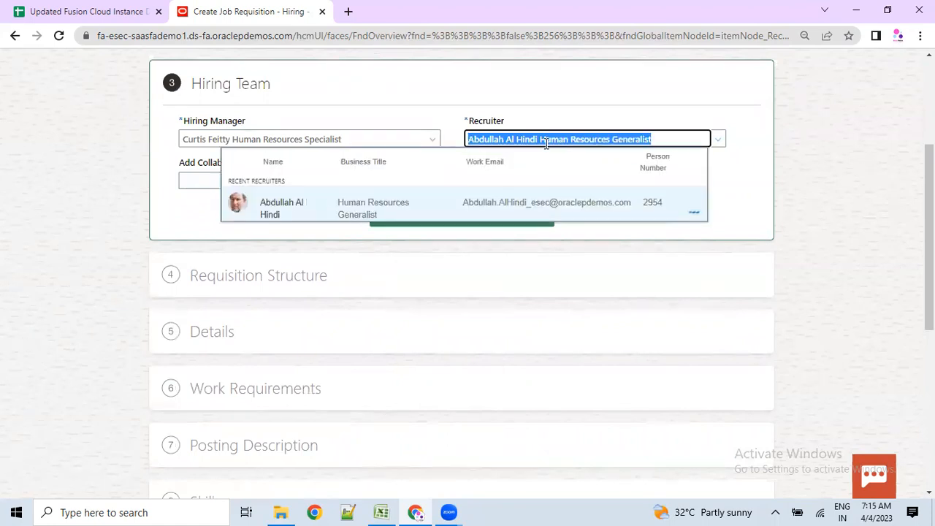
pyautogui.click(753, 198)
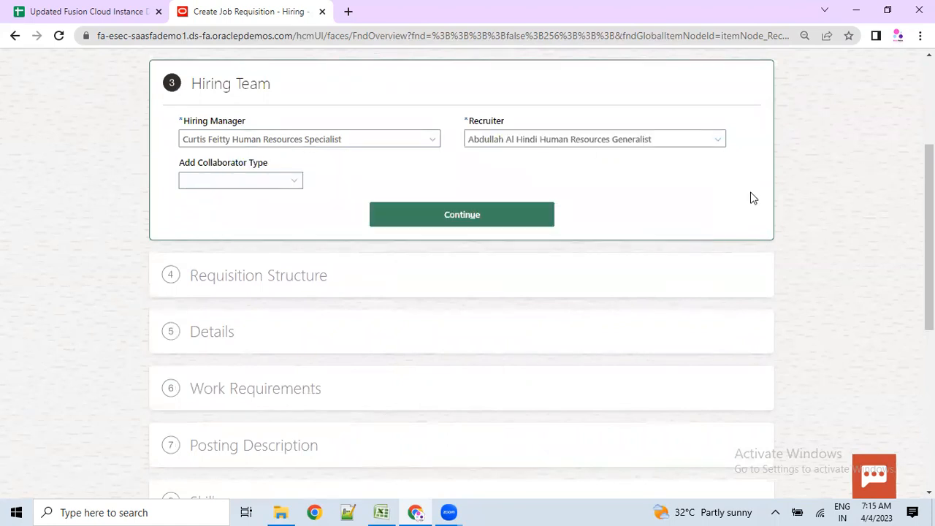
pyautogui.moveTo(649, 138); pyautogui.dragTo(462, 134)
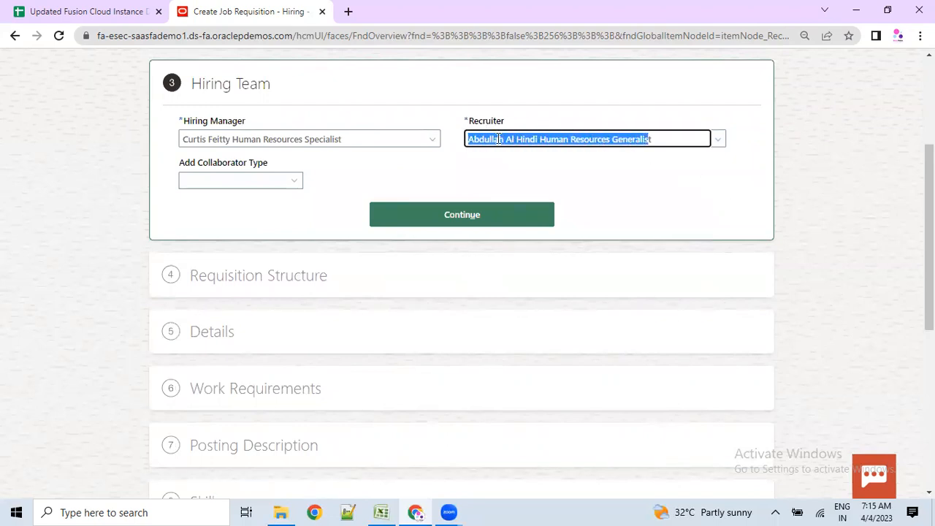
pyautogui.click(402, 213)
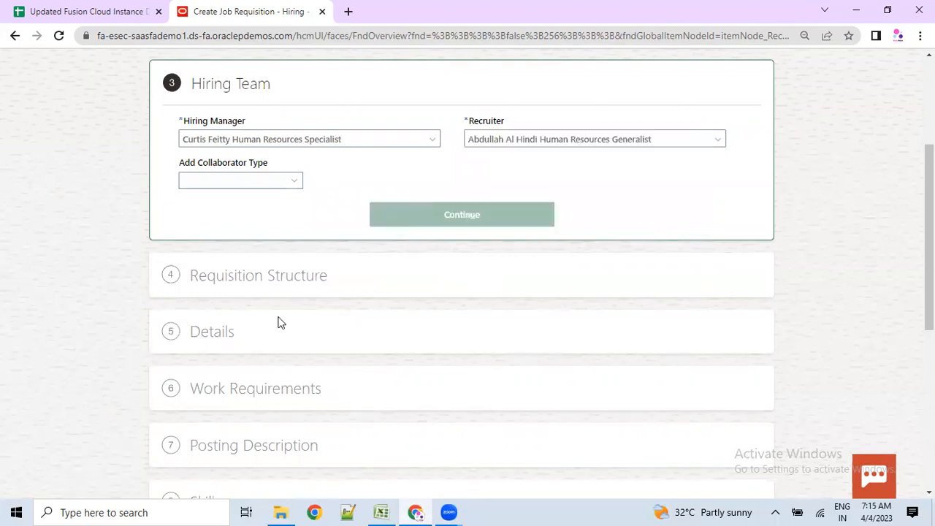
# - Set Recruiting Type to Professional and Organization to Vision Corporation
pyautogui.moveTo(217, 184); pyautogui.dragTo(311, 208)
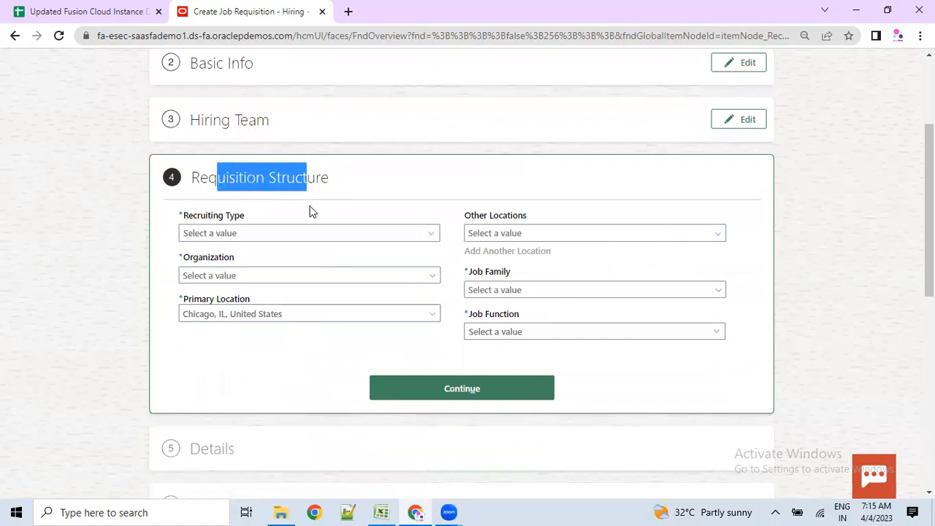
pyautogui.click(202, 235)
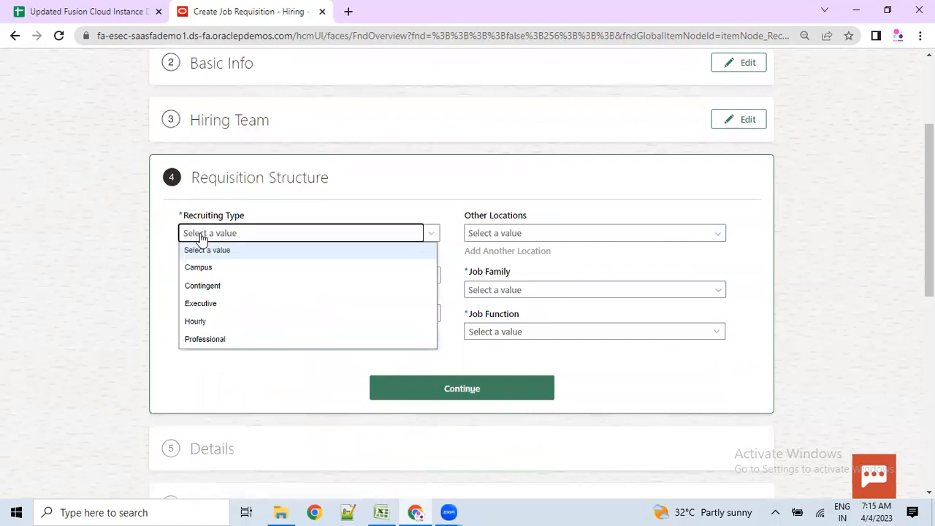
pyautogui.click(207, 341)
pyautogui.click(213, 275)
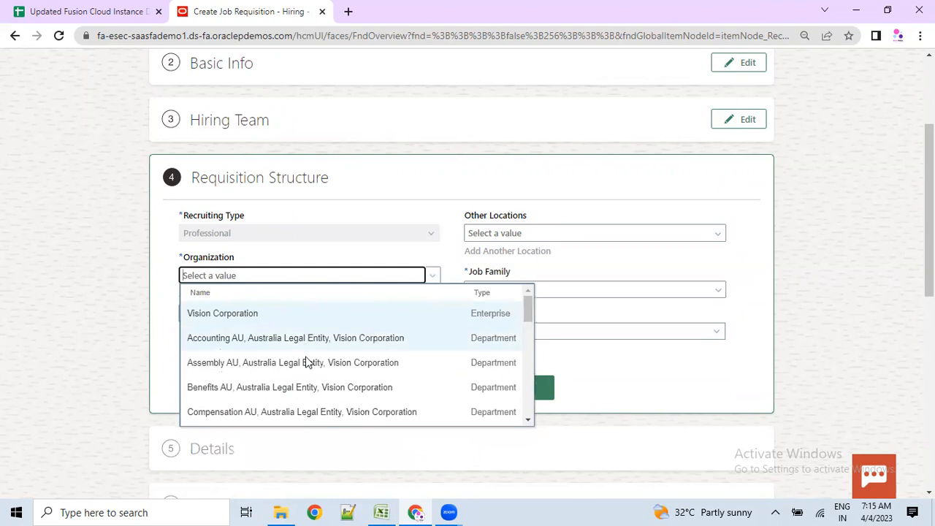
pyautogui.scroll(-5, 309, 350)
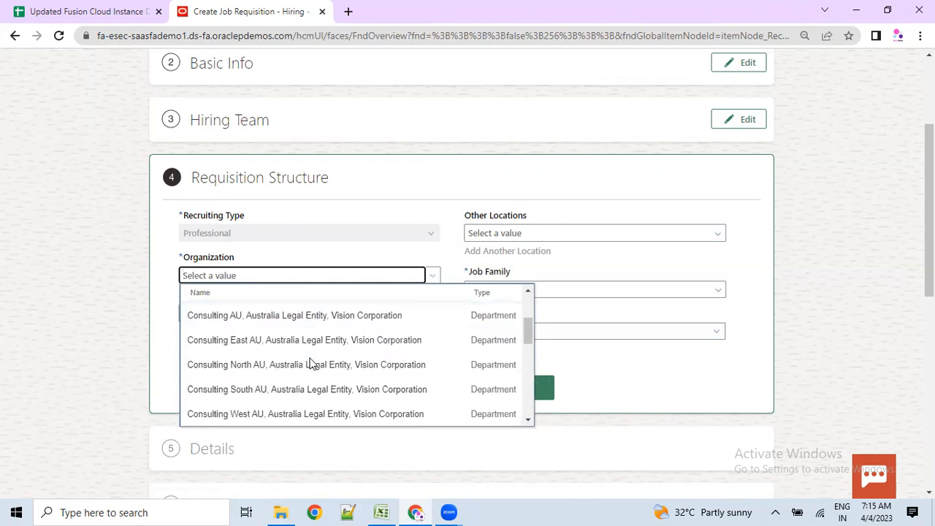
pyautogui.click(244, 272)
pyautogui.click(238, 313)
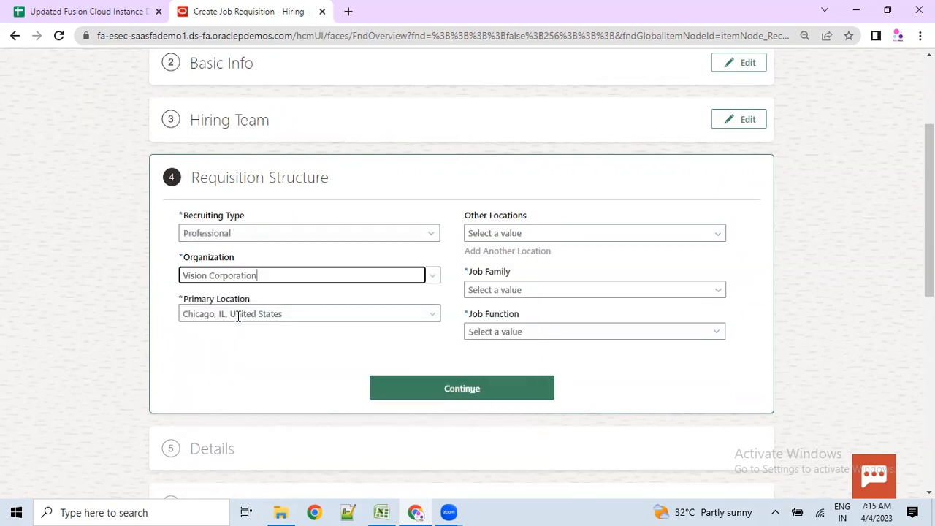
# - Keep Chicago as the primary location after checking the other location choices
pyautogui.click(255, 314)
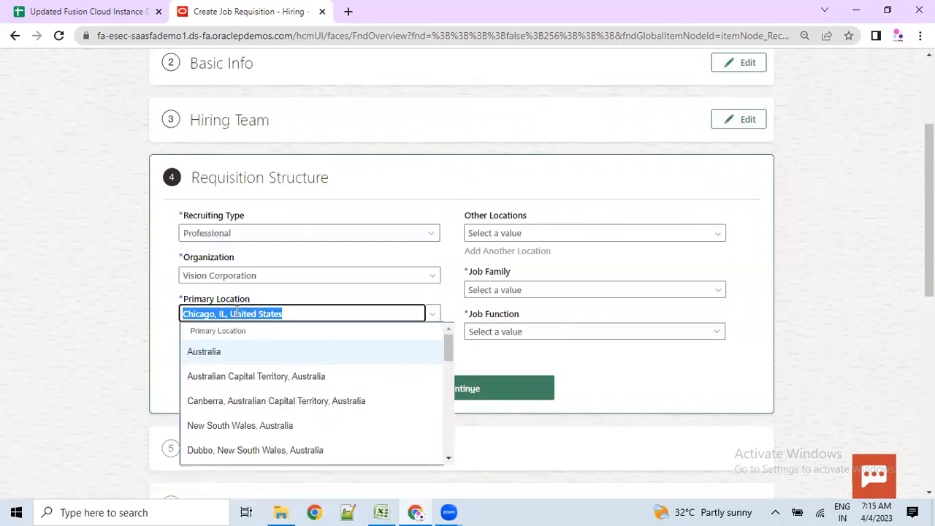
pyautogui.click(536, 232)
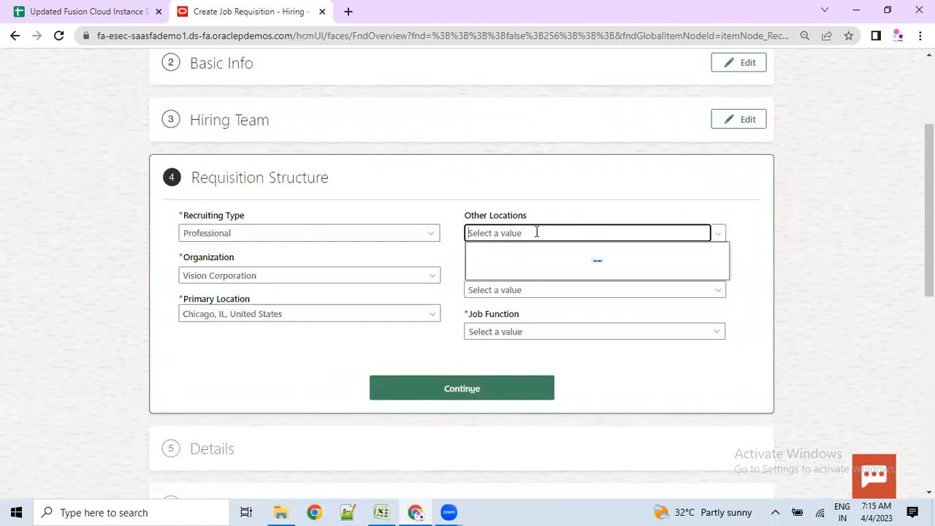
pyautogui.click(368, 315)
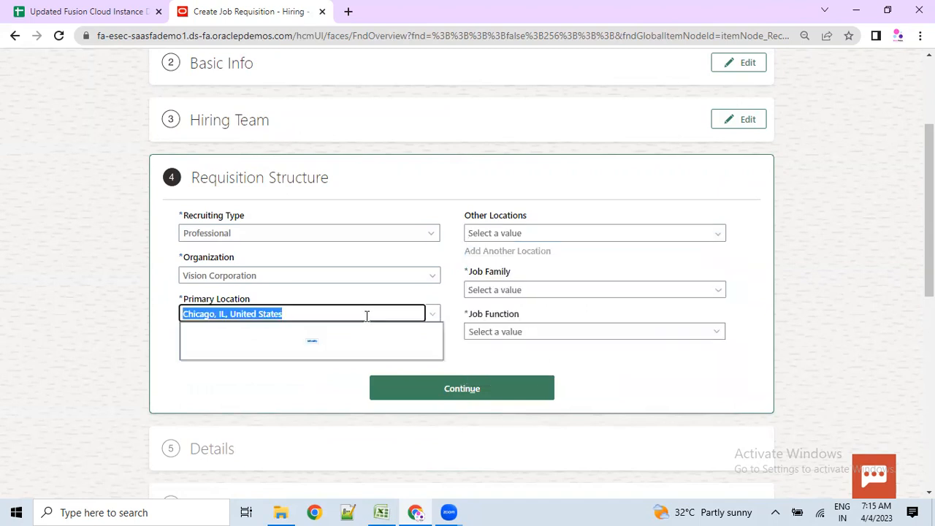
pyautogui.click(449, 241)
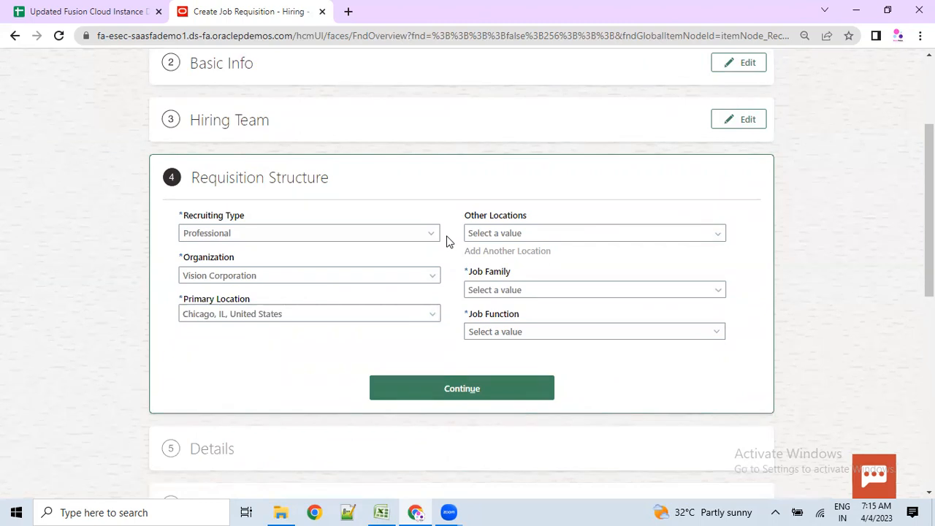
# - Set Job Family to Faculty HE US and Job Function to Customer Service
pyautogui.click(508, 290)
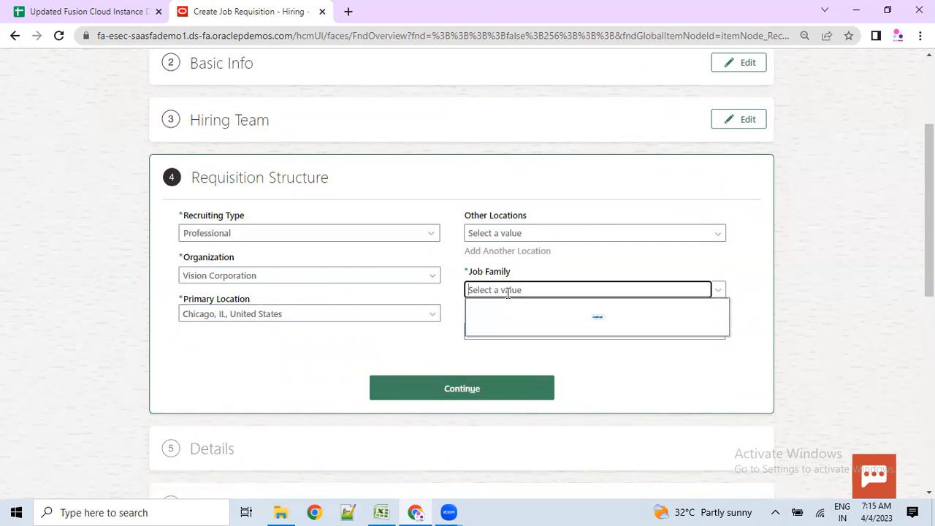
pyautogui.scroll(-10, 529, 351)
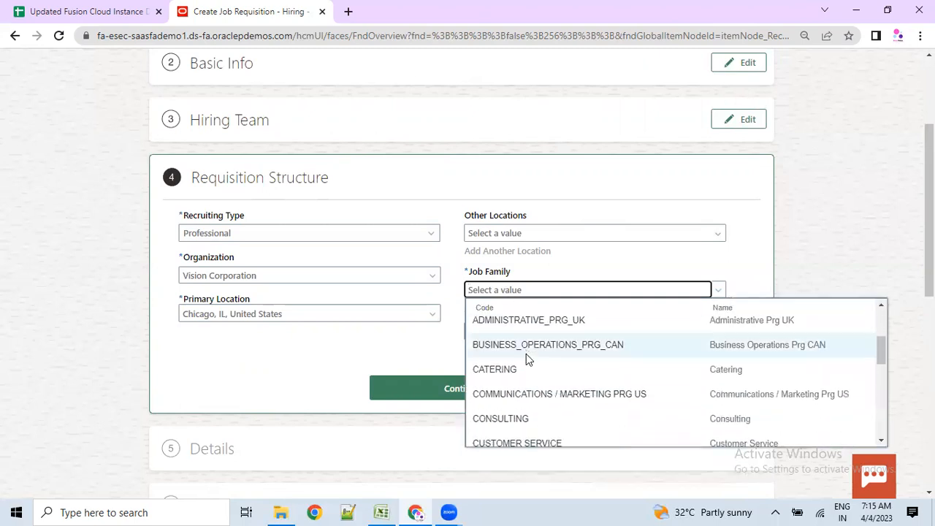
pyautogui.scroll(-2, 528, 391)
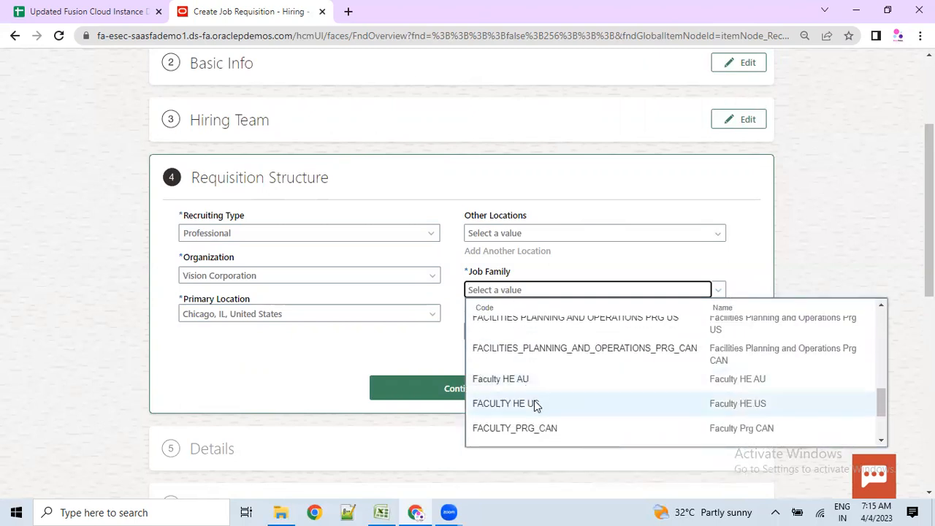
pyautogui.click(532, 401)
pyautogui.click(519, 335)
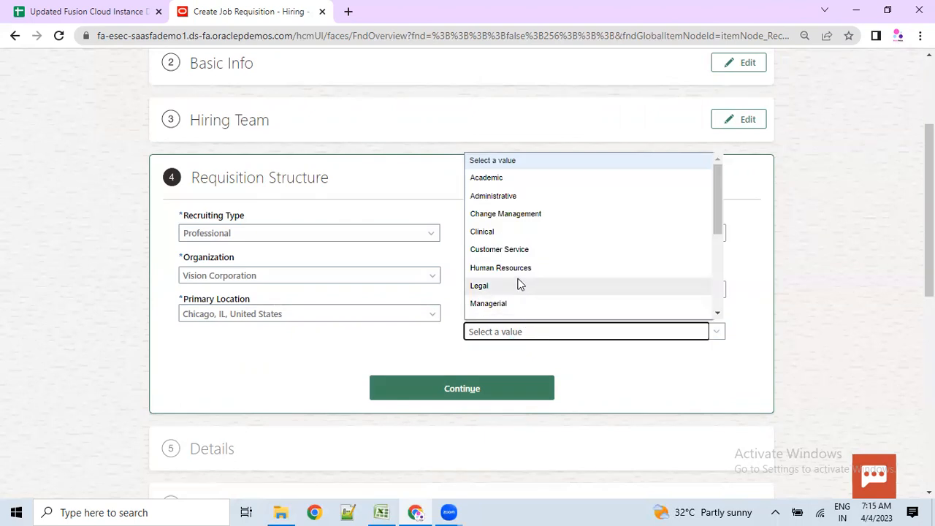
pyautogui.click(522, 250)
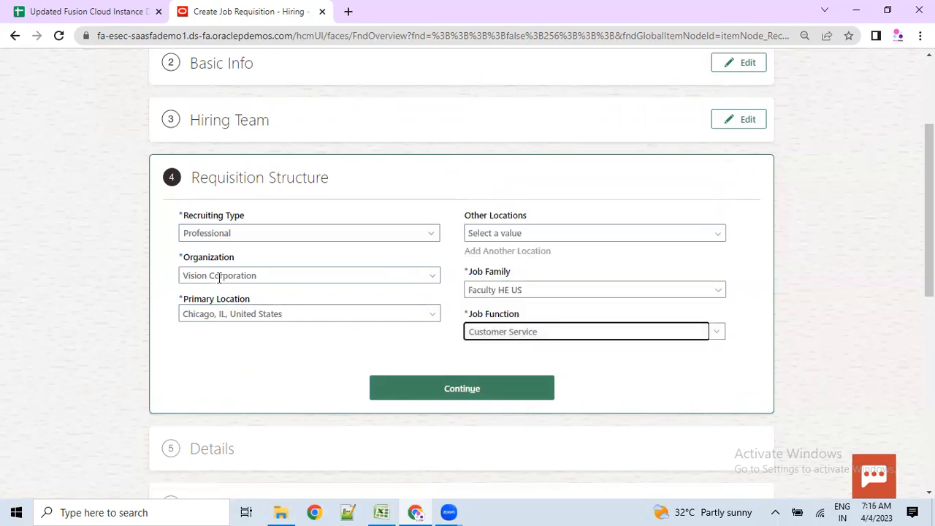
pyautogui.scroll(-2, 329, 281)
# - Confirm the requisition structure and move on to the Details step
pyautogui.click(465, 251)
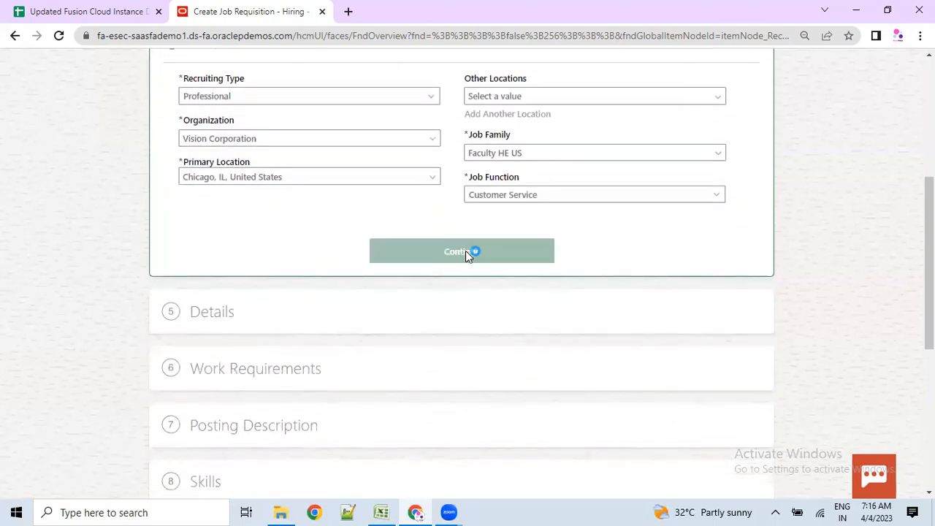
pyautogui.scroll(4, 387, 312)
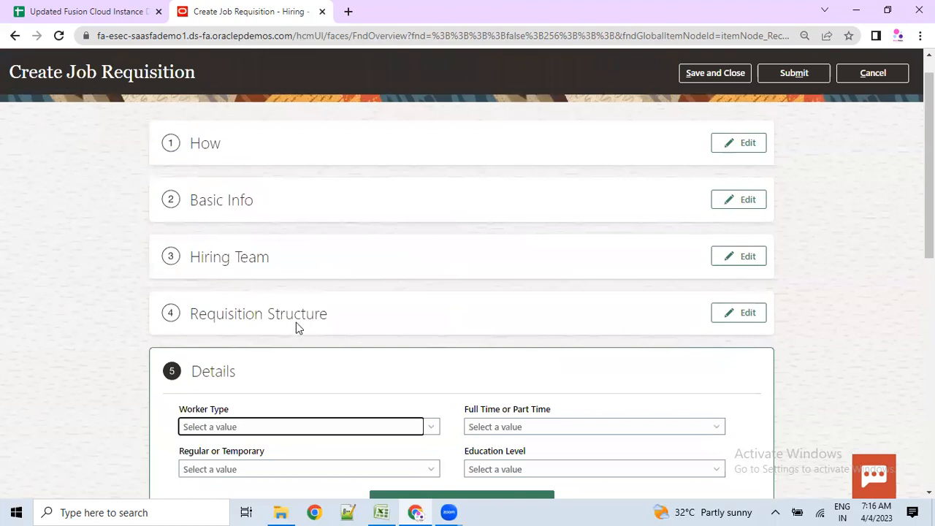
pyautogui.scroll(-1, 339, 342)
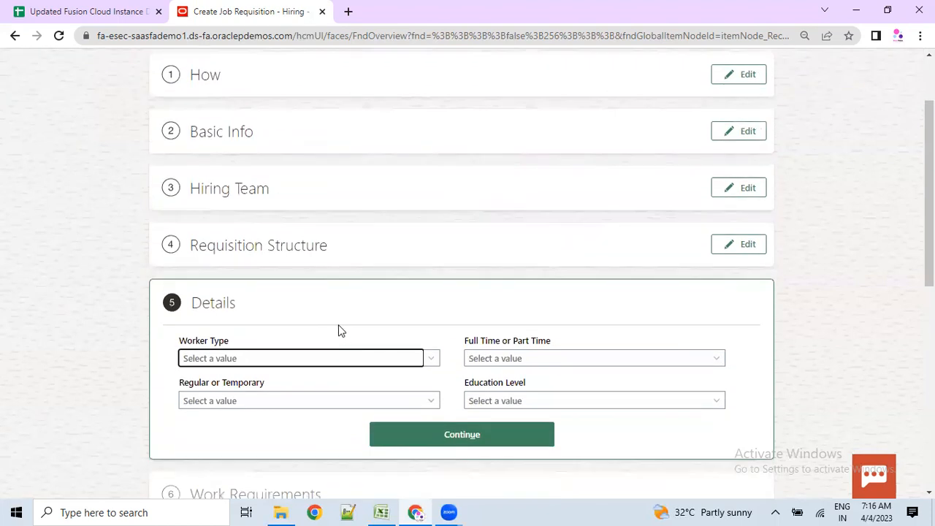
# - Set Worker Type to Contingent worker and look over the Details fields
pyautogui.click(285, 358)
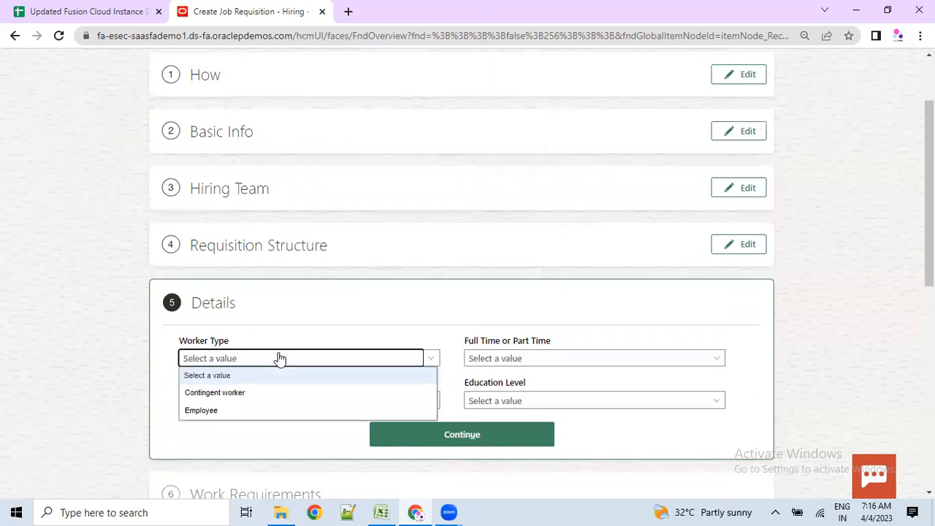
pyautogui.click(227, 393)
pyautogui.moveTo(193, 303); pyautogui.dragTo(238, 311)
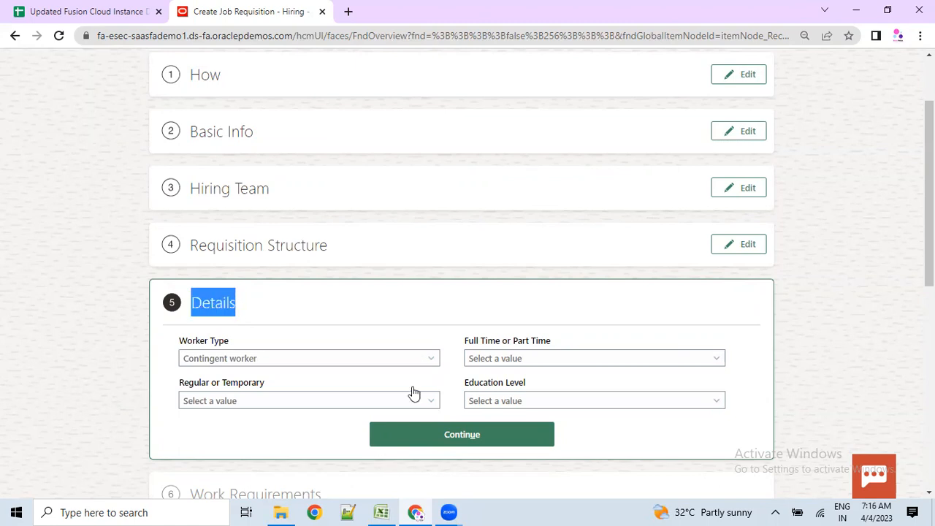
pyautogui.scroll(-1, 395, 371)
pyautogui.scroll(3, 394, 371)
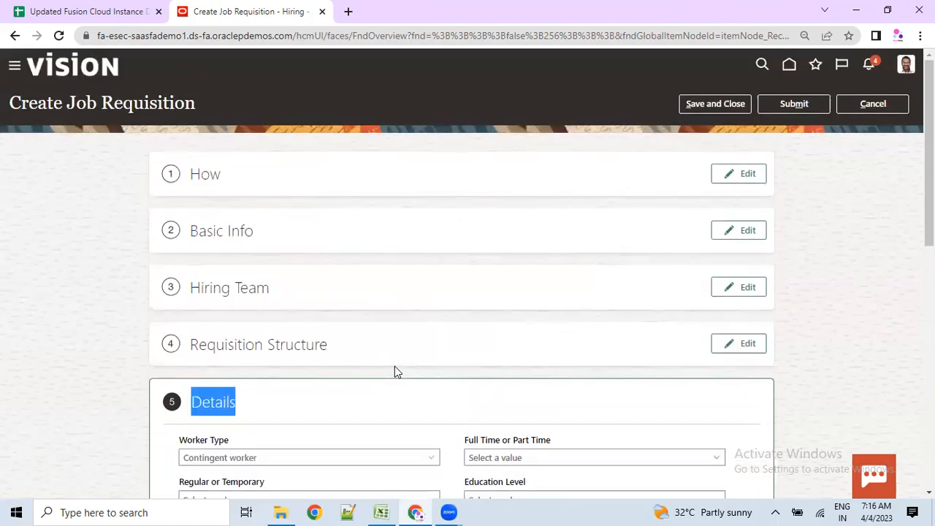
pyautogui.scroll(-1, 394, 371)
pyautogui.scroll(-2, 395, 371)
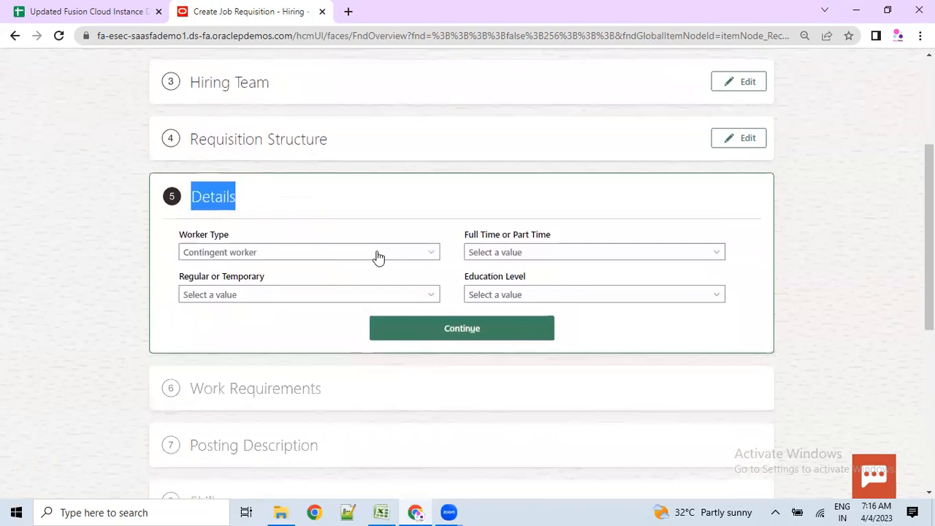
pyautogui.scroll(-5, 213, 430)
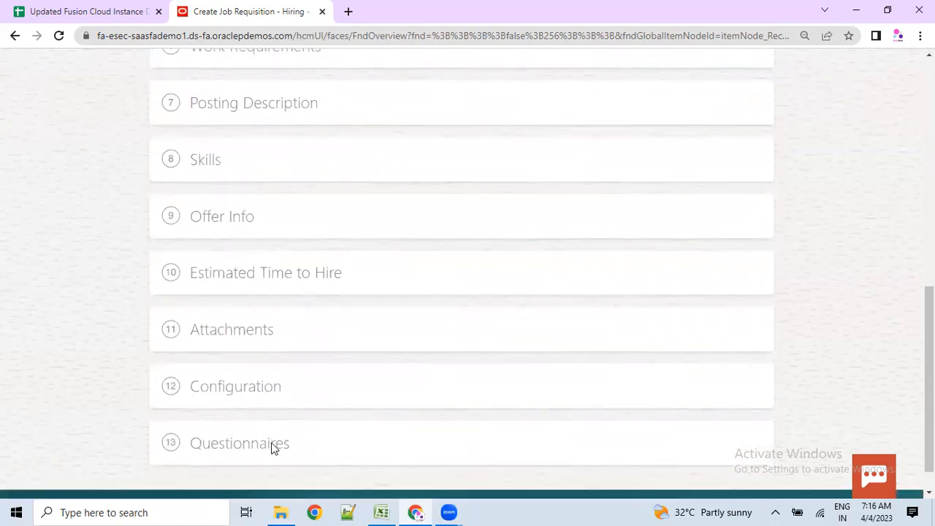
pyautogui.scroll(3, 271, 446)
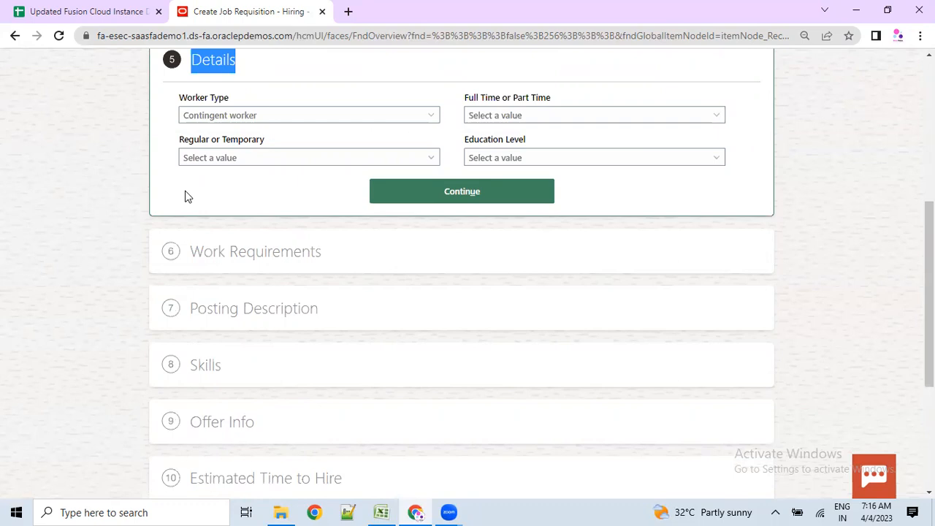
# - Make the requisition Regular and Full time in Details
pyautogui.scroll(1, 201, 196)
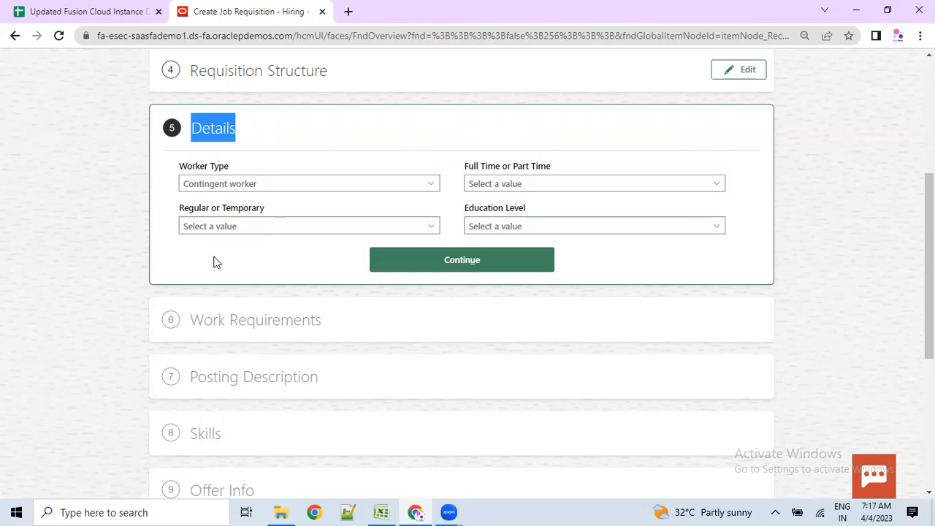
pyautogui.scroll(2, 227, 263)
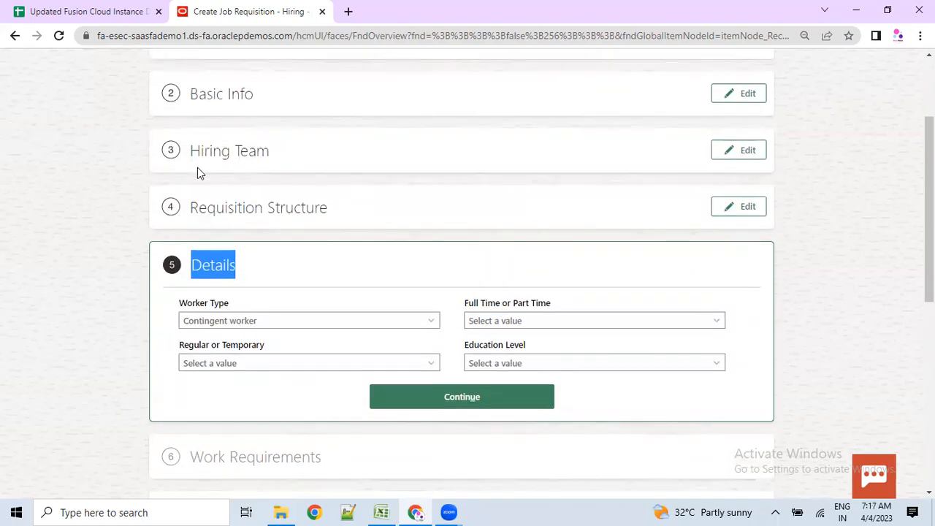
pyautogui.scroll(1, 197, 168)
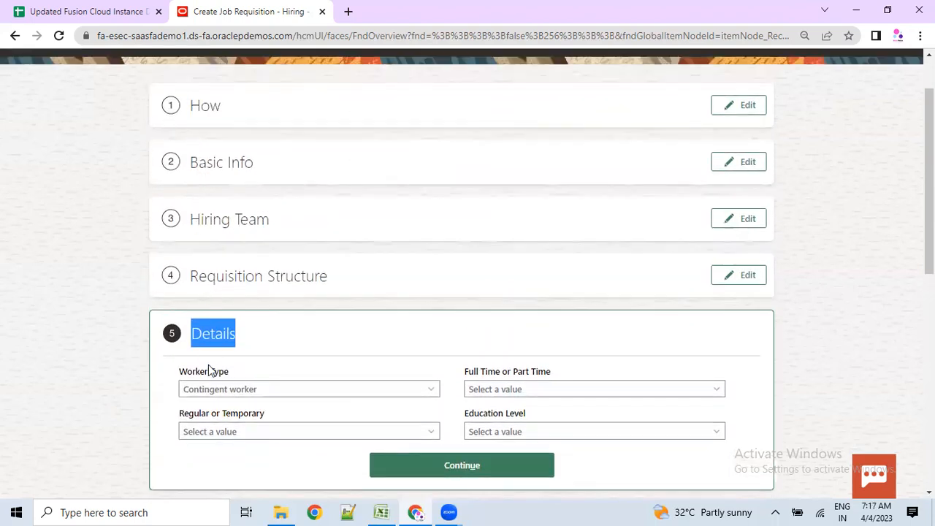
pyautogui.scroll(-1, 217, 413)
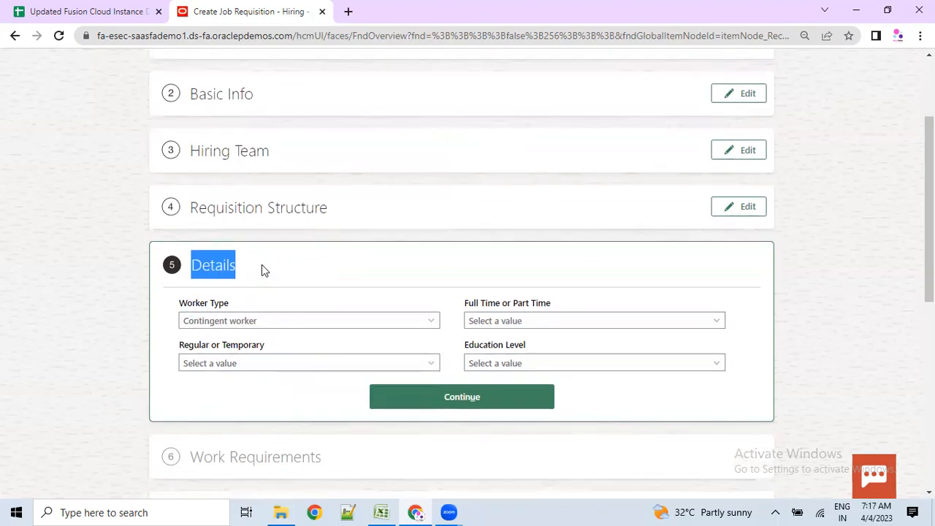
pyautogui.scroll(-3, 241, 429)
pyautogui.scroll(-2, 241, 431)
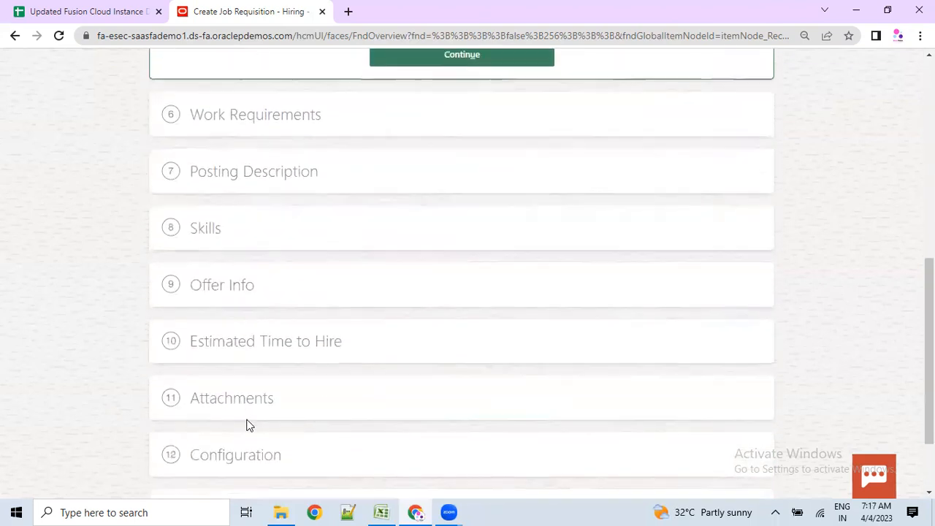
pyautogui.scroll(-2, 247, 425)
pyautogui.scroll(4, 246, 425)
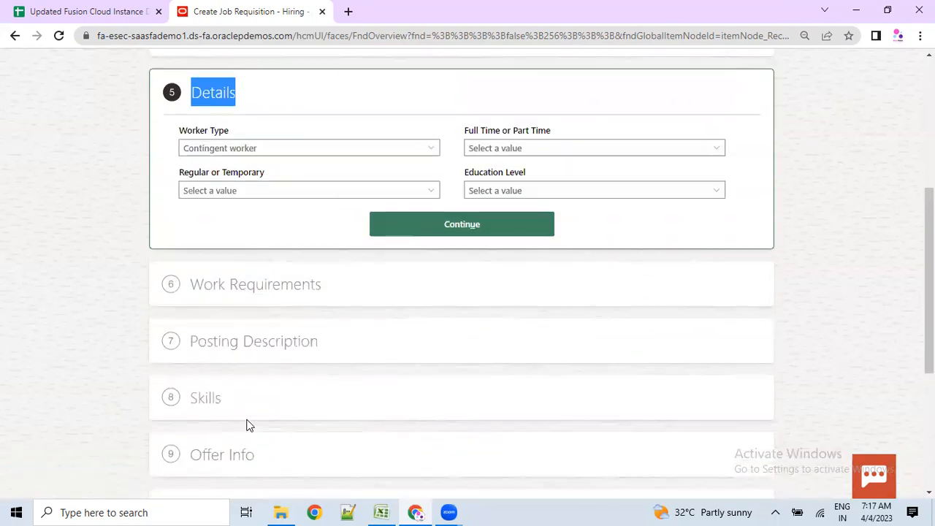
pyautogui.moveTo(253, 100); pyautogui.dragTo(206, 95)
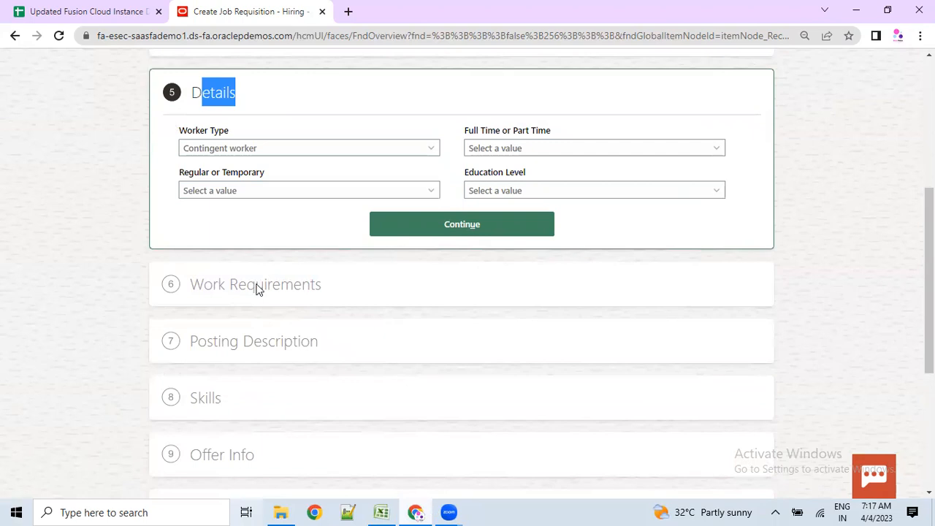
pyautogui.click(234, 198)
pyautogui.click(228, 222)
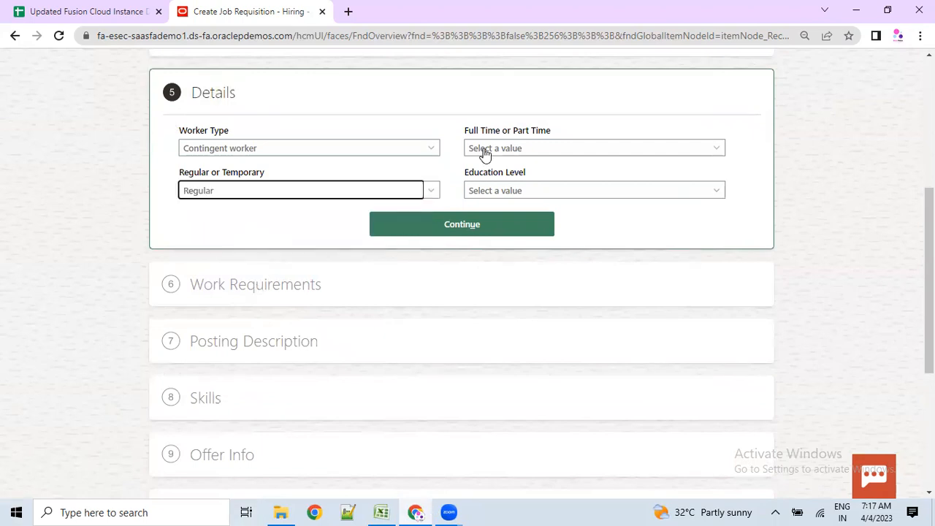
pyautogui.click(485, 149)
pyautogui.click(490, 180)
# - Set education level to No Formal Education and continue to Work Requirements
pyautogui.click(494, 192)
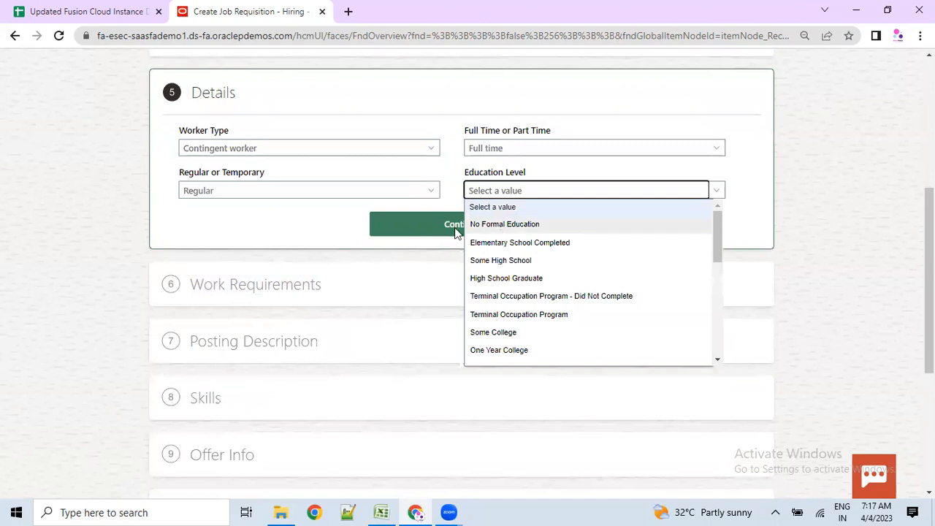
pyautogui.click(504, 224)
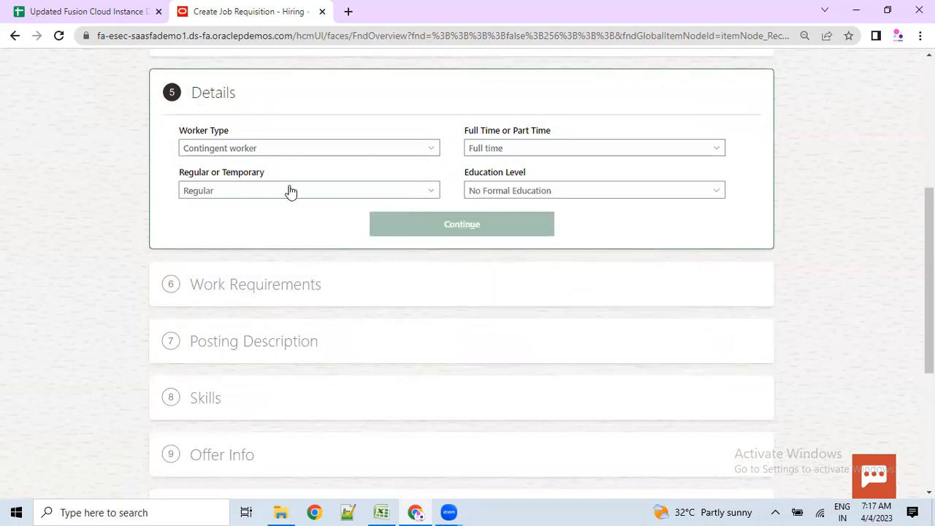
pyautogui.click(458, 228)
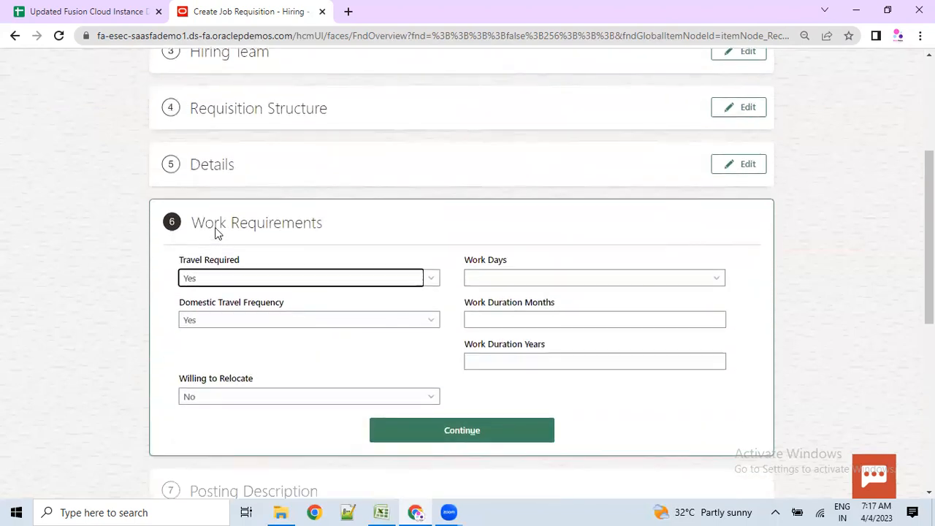
pyautogui.moveTo(192, 222); pyautogui.dragTo(324, 222)
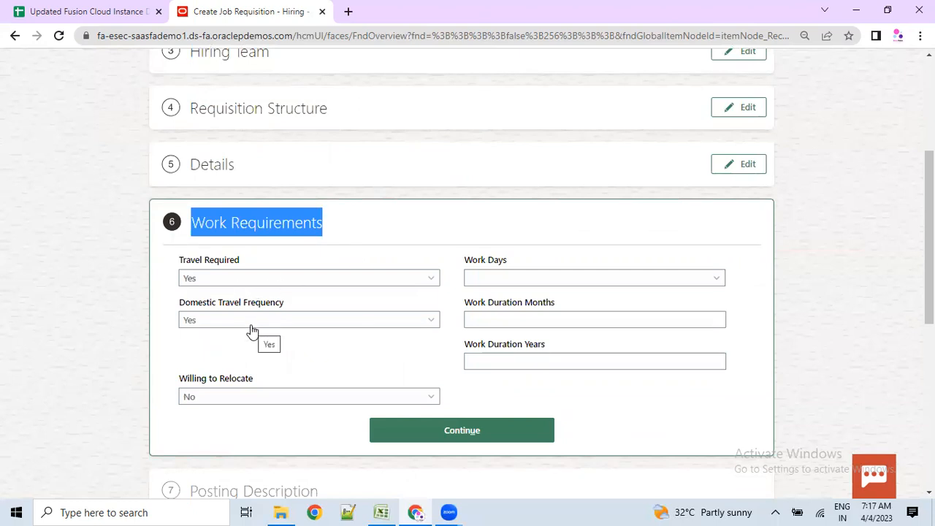
pyautogui.click(223, 408)
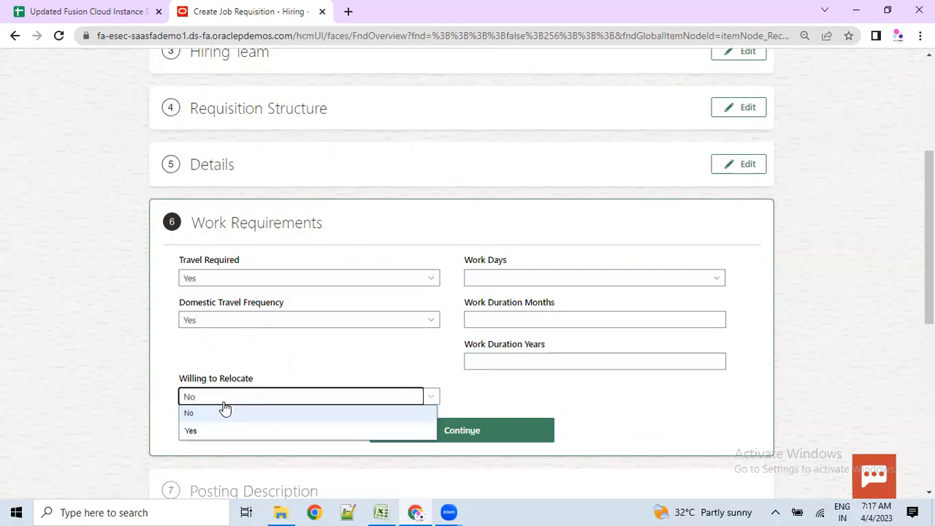
pyautogui.click(472, 282)
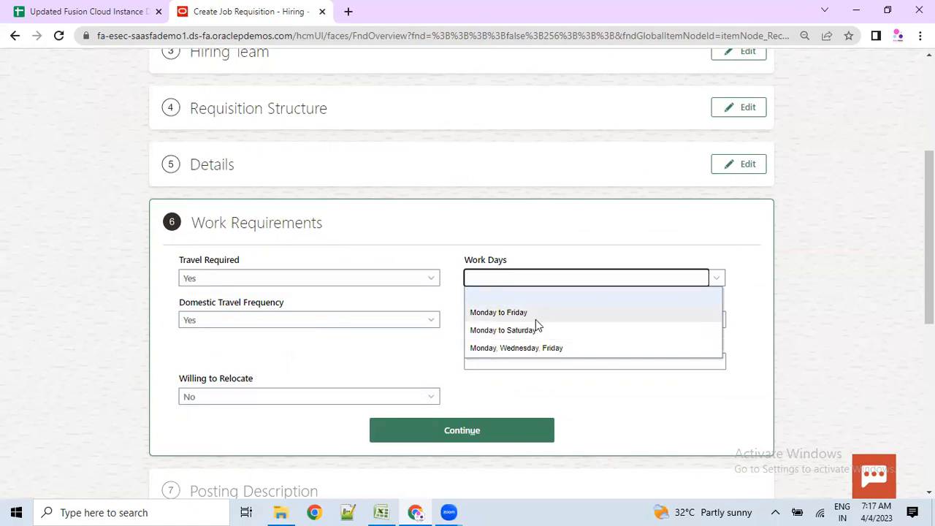
pyautogui.click(620, 430)
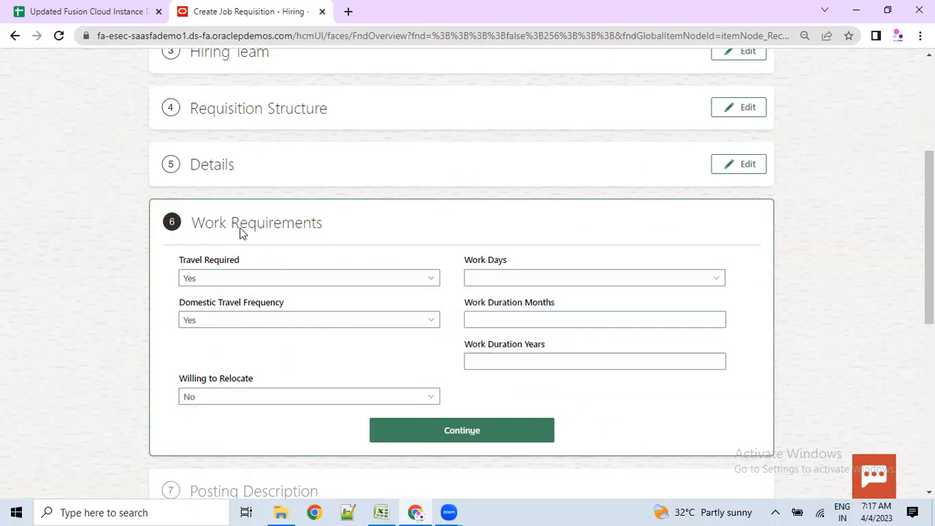
pyautogui.moveTo(192, 225); pyautogui.dragTo(318, 228)
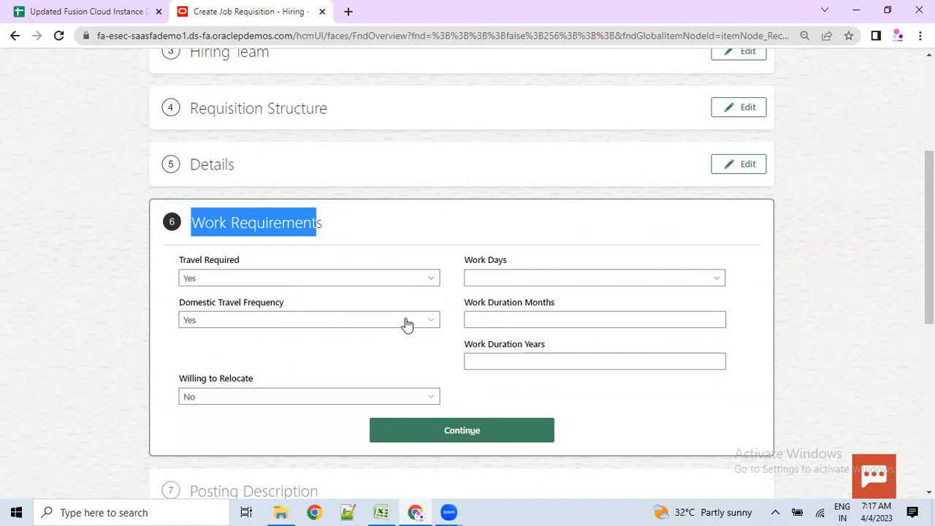
pyautogui.scroll(-1, 427, 342)
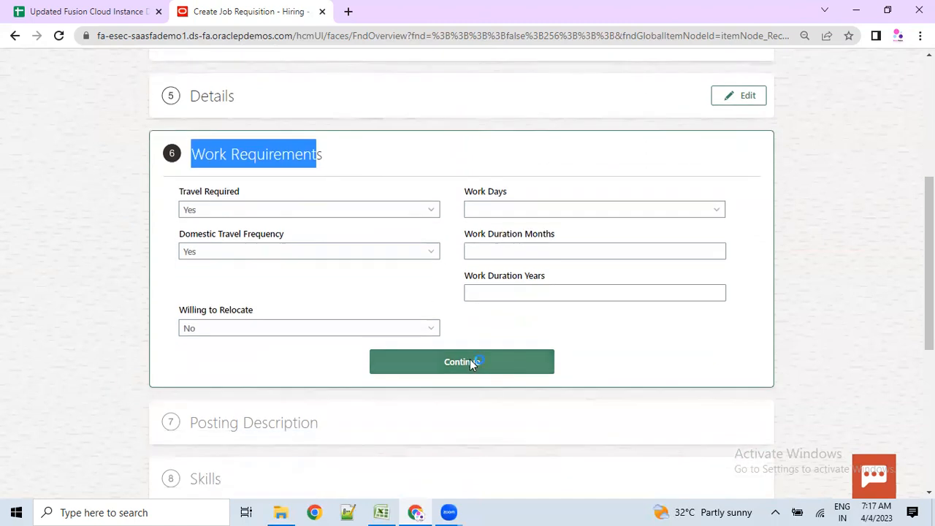
# - Complete the Work Requirements step and review the How step
pyautogui.click(468, 359)
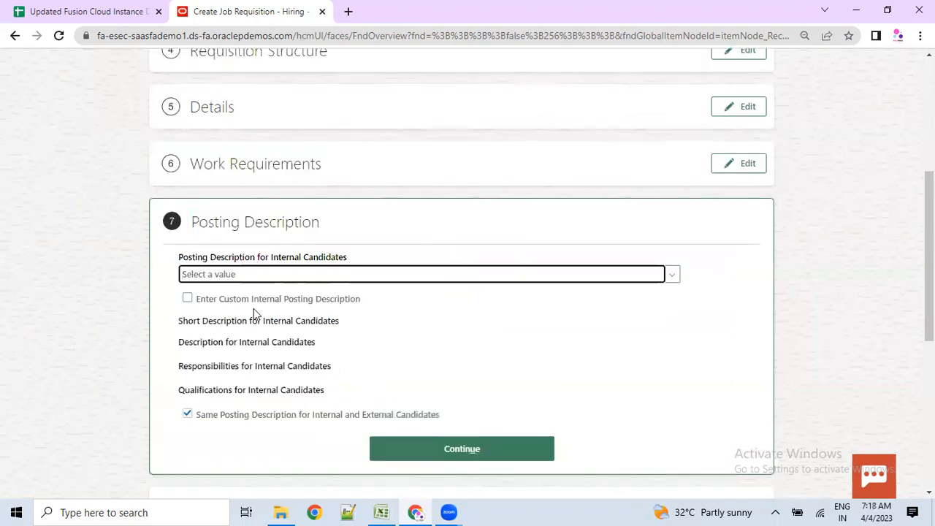
pyautogui.scroll(5, 241, 329)
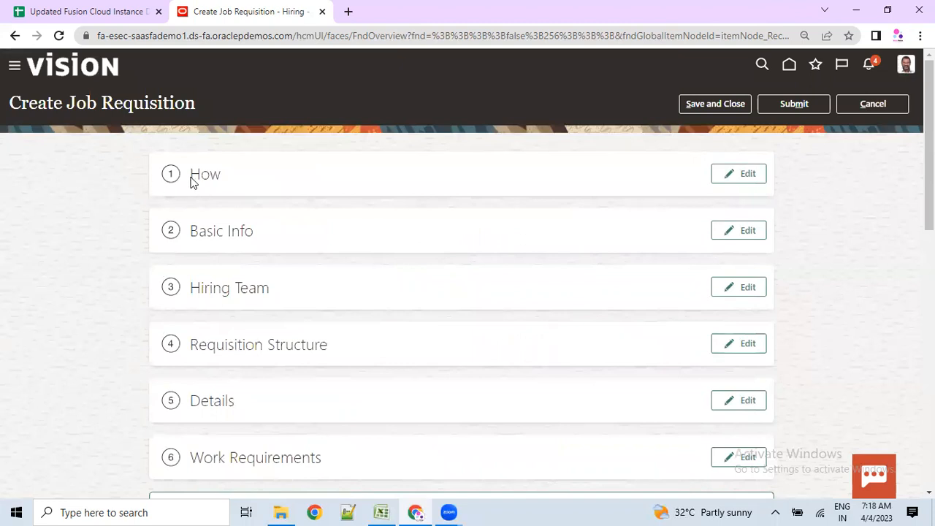
pyautogui.doubleClick(197, 177)
pyautogui.scroll(-6, 285, 317)
pyautogui.scroll(2, 282, 322)
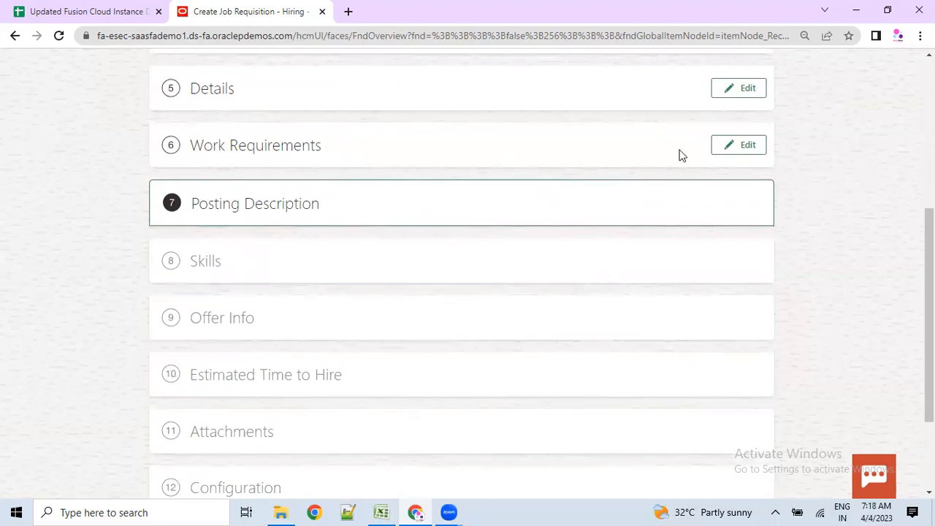
# - Confirm the How step and reopen Posting Description for editing
pyautogui.click(739, 144)
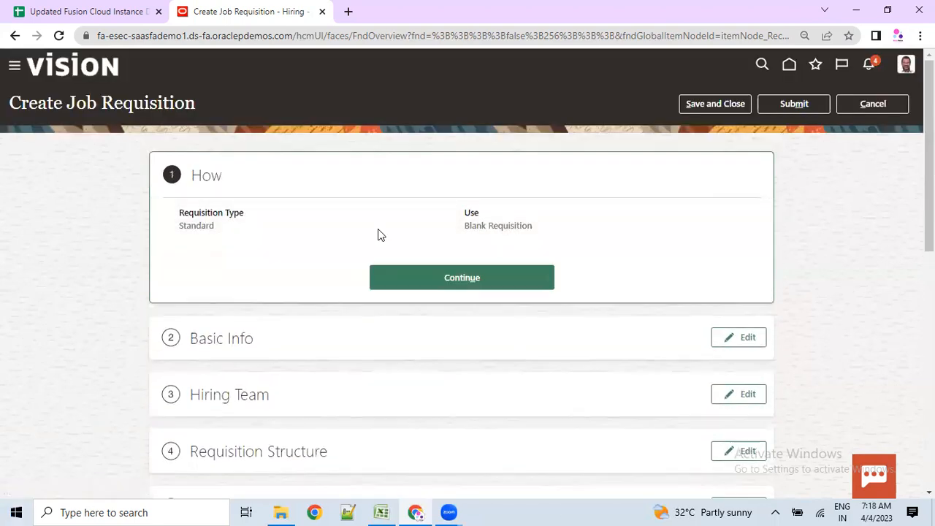
pyautogui.click(469, 277)
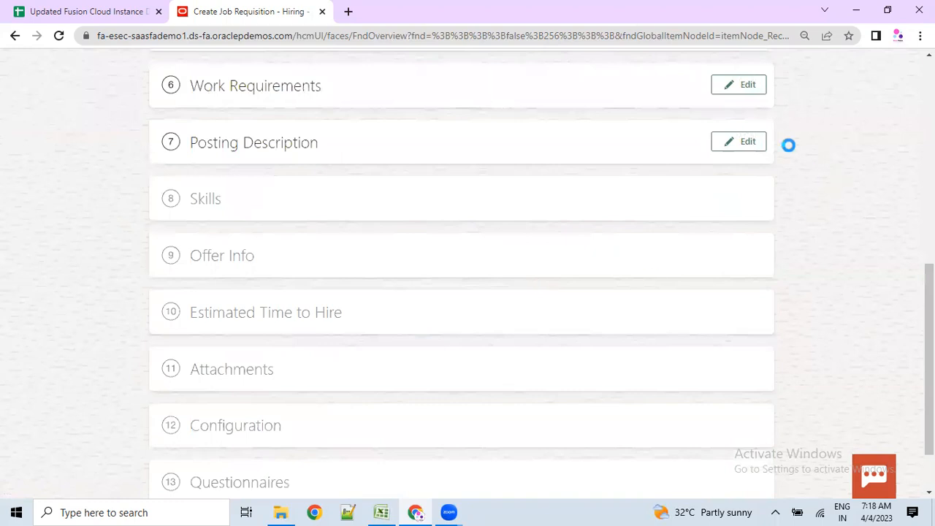
pyautogui.click(745, 210)
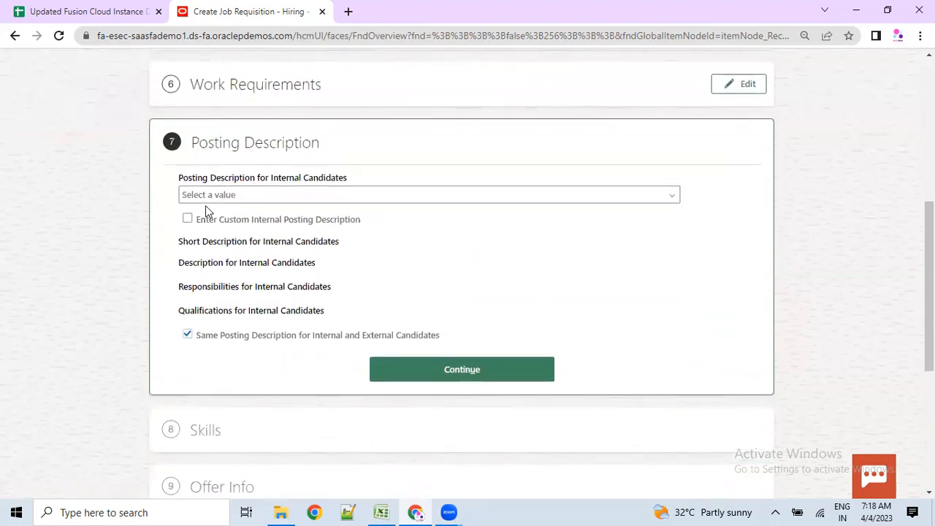
pyautogui.click(207, 195)
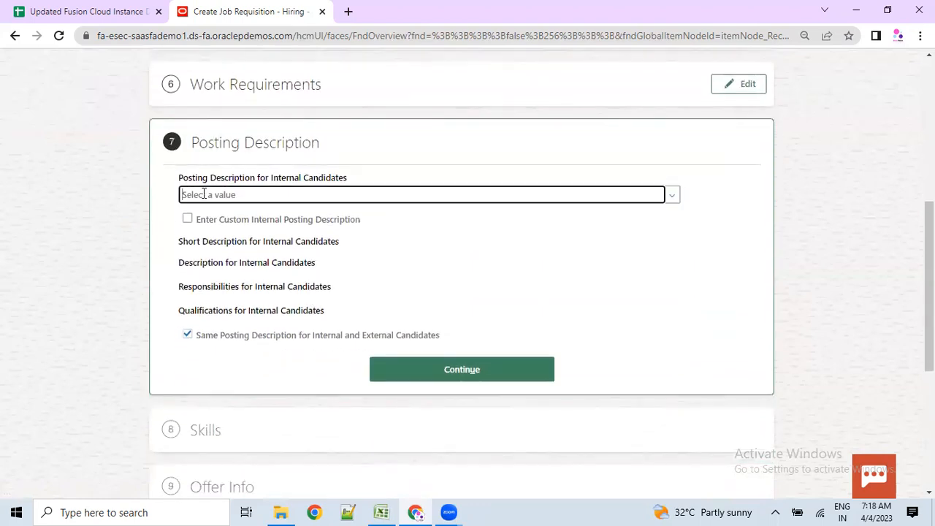
pyautogui.moveTo(202, 211); pyautogui.dragTo(254, 211)
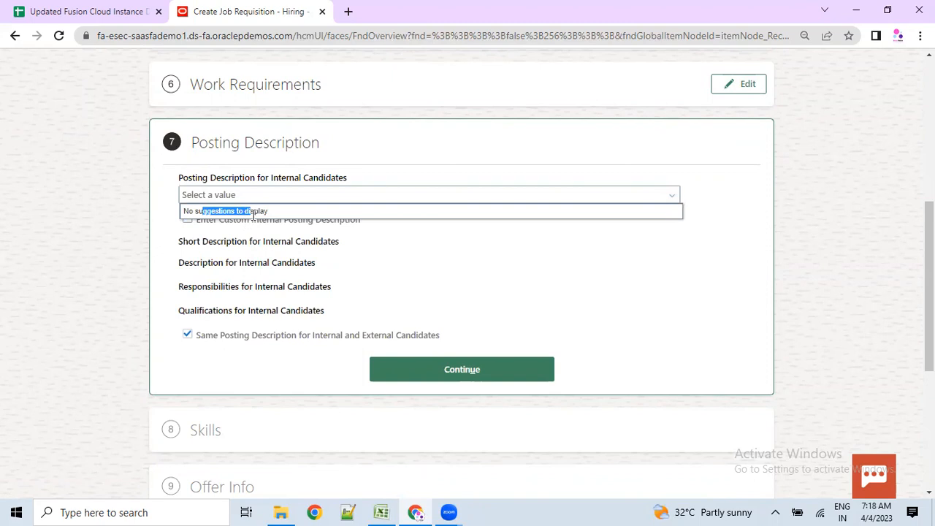
pyautogui.click(159, 312)
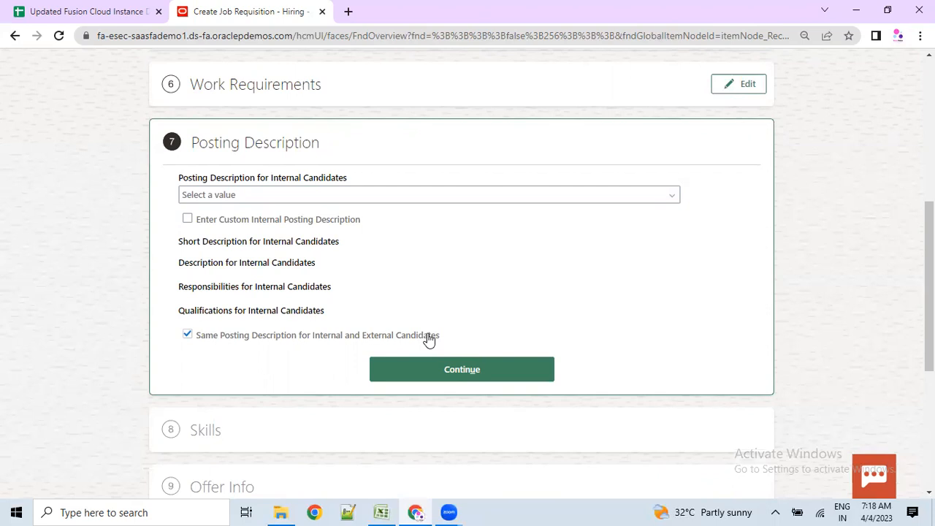
pyautogui.moveTo(181, 175); pyautogui.dragTo(342, 179)
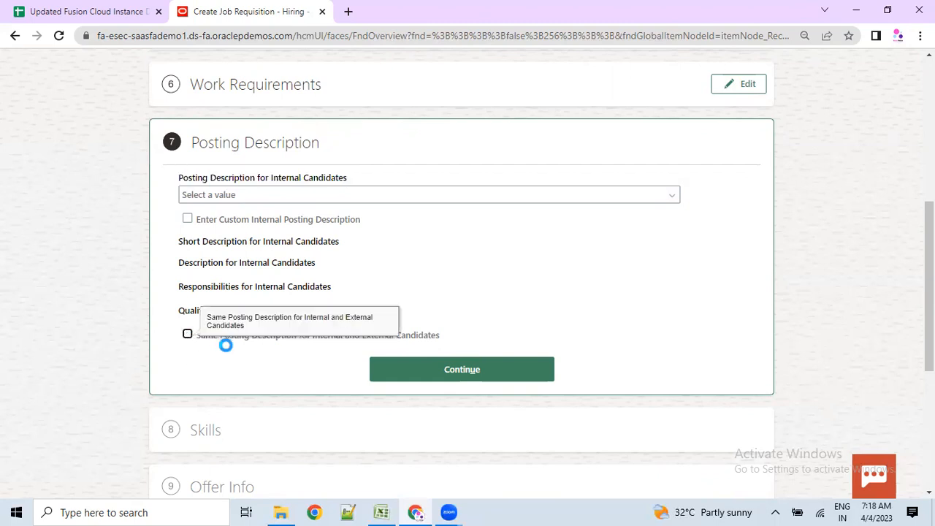
pyautogui.scroll(-1, 241, 348)
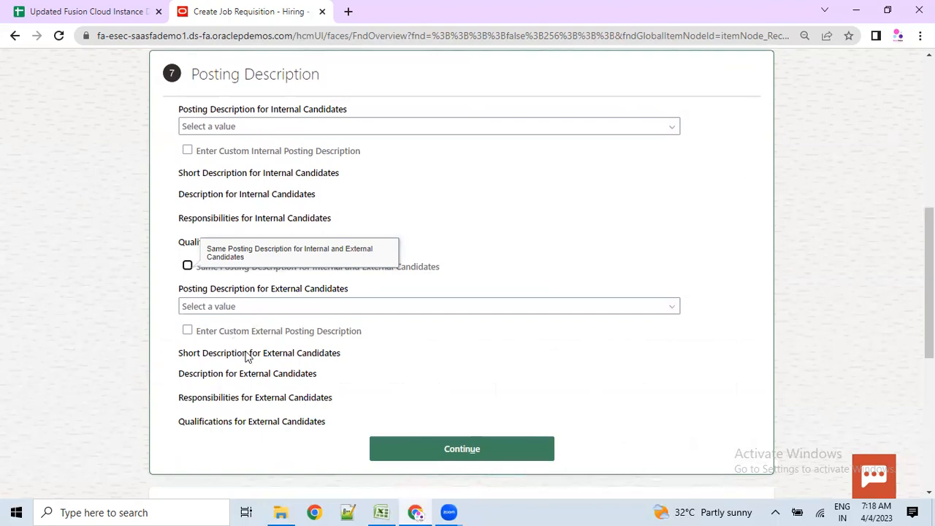
pyautogui.click(221, 125)
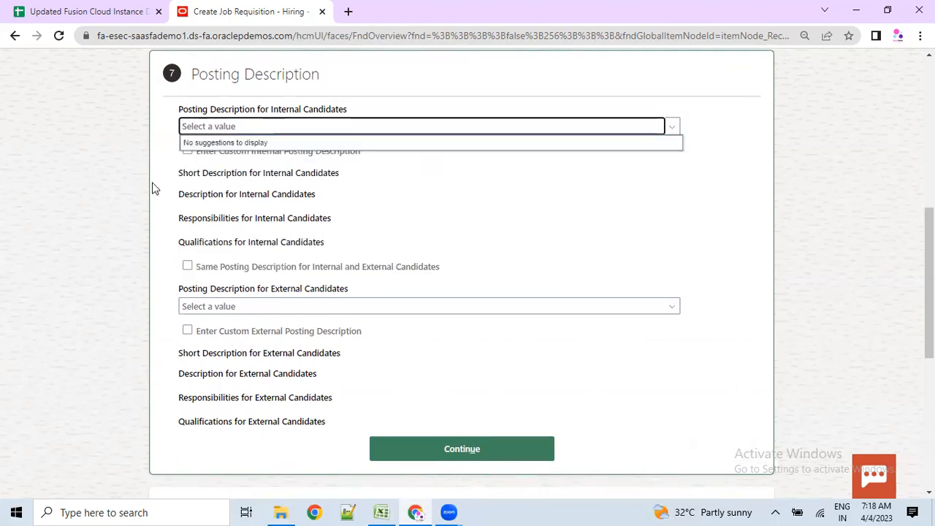
pyautogui.click(187, 269)
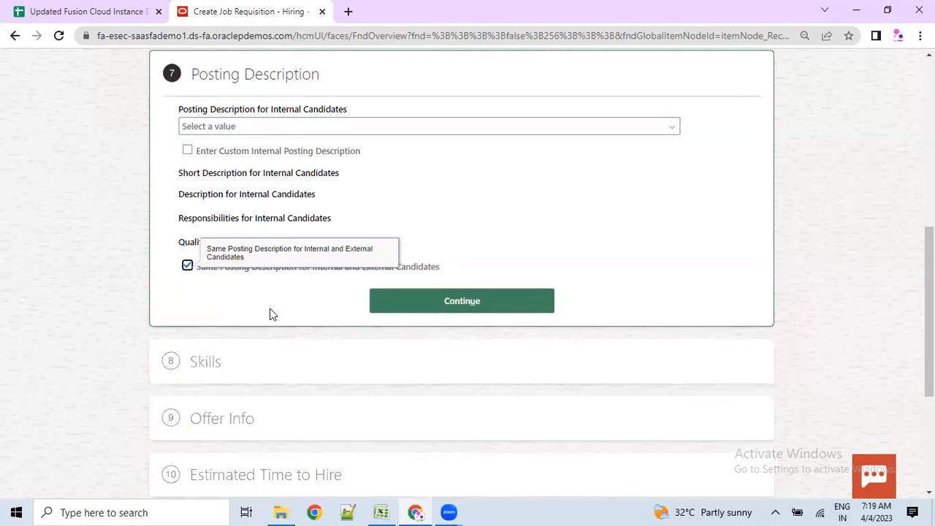
pyautogui.click(198, 128)
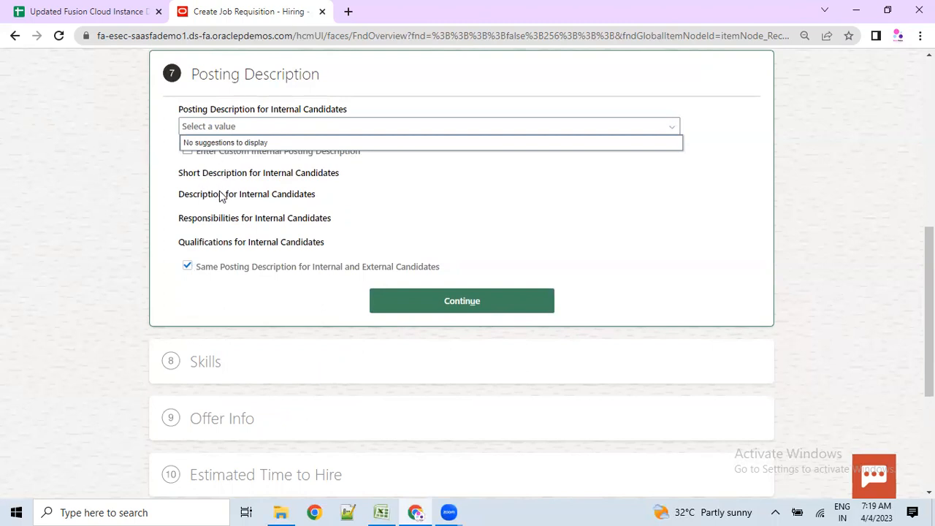
# - Turn on the custom internal short and full descriptions and complete Posting Description
pyautogui.click(168, 215)
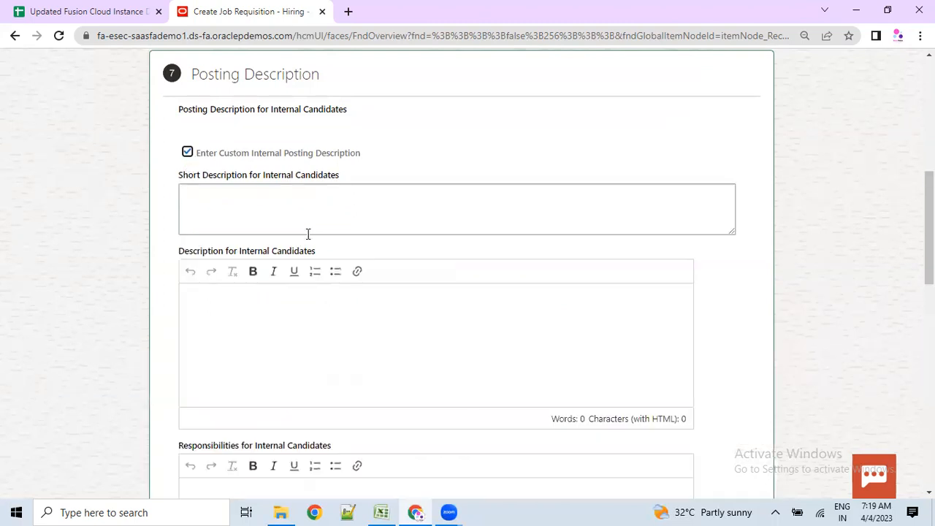
pyautogui.click(244, 203)
pyautogui.click(276, 307)
pyautogui.scroll(-3, 315, 320)
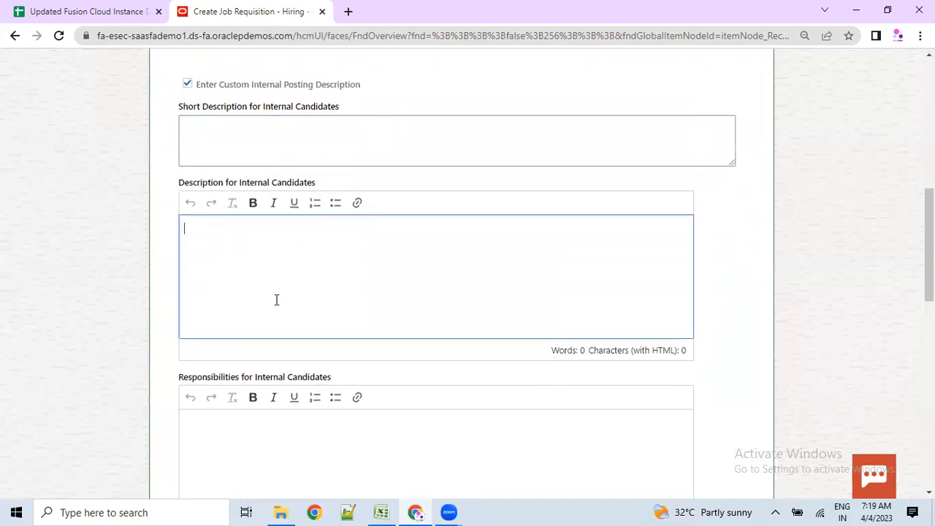
pyautogui.scroll(-3, 283, 331)
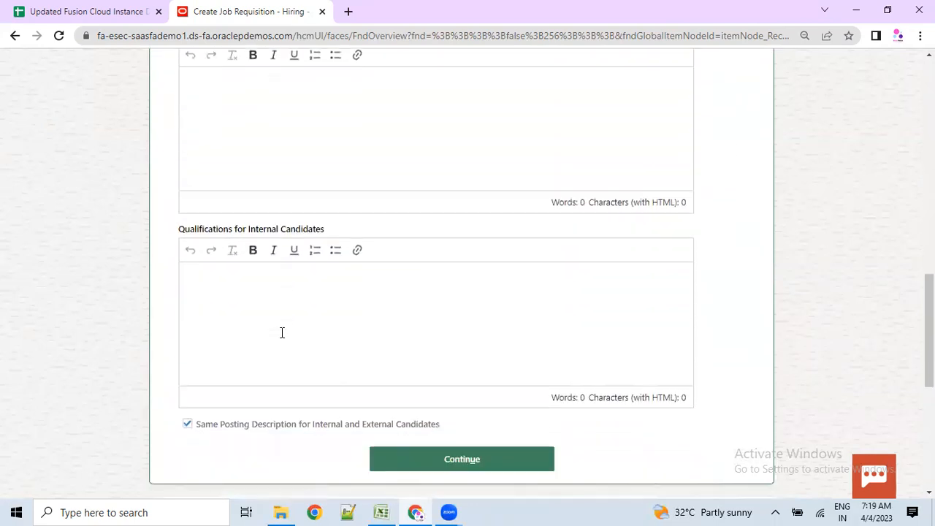
pyautogui.scroll(-3, 282, 333)
pyautogui.scroll(5, 303, 276)
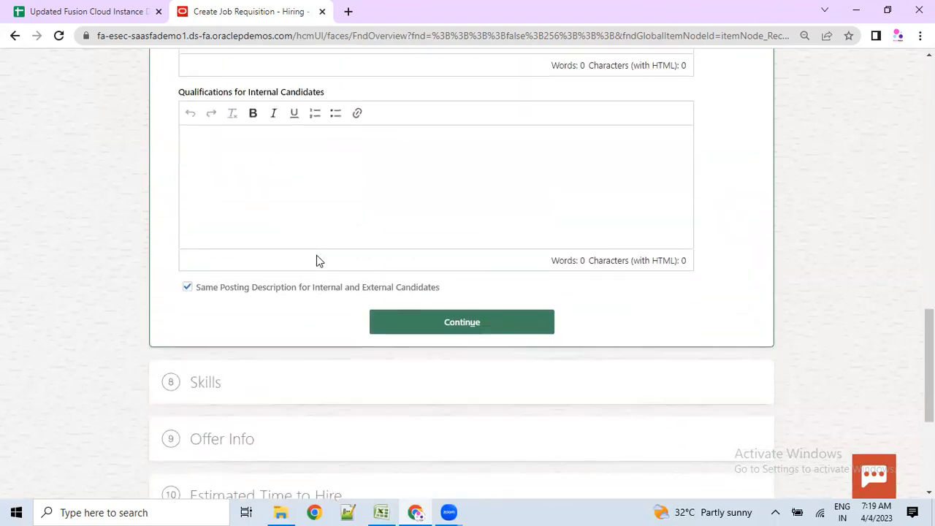
pyautogui.scroll(4, 318, 254)
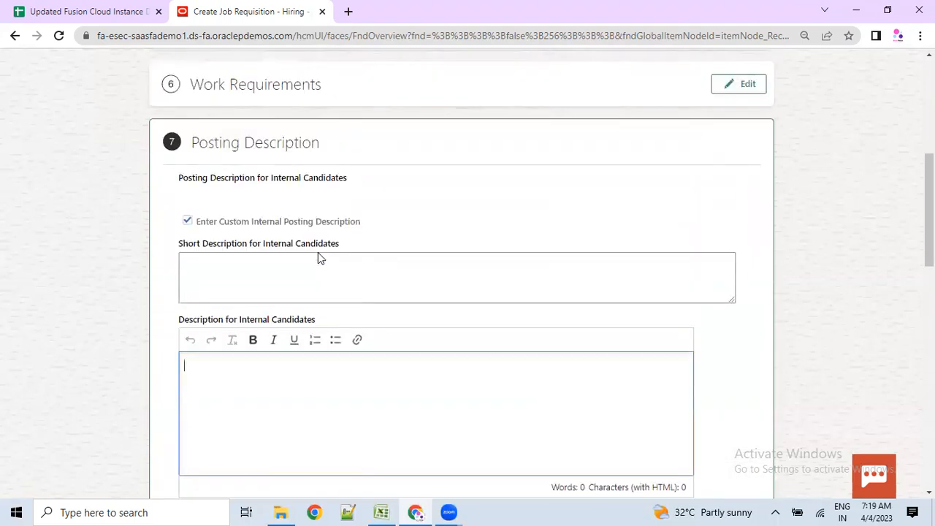
pyautogui.scroll(-9, 378, 323)
pyautogui.click(455, 328)
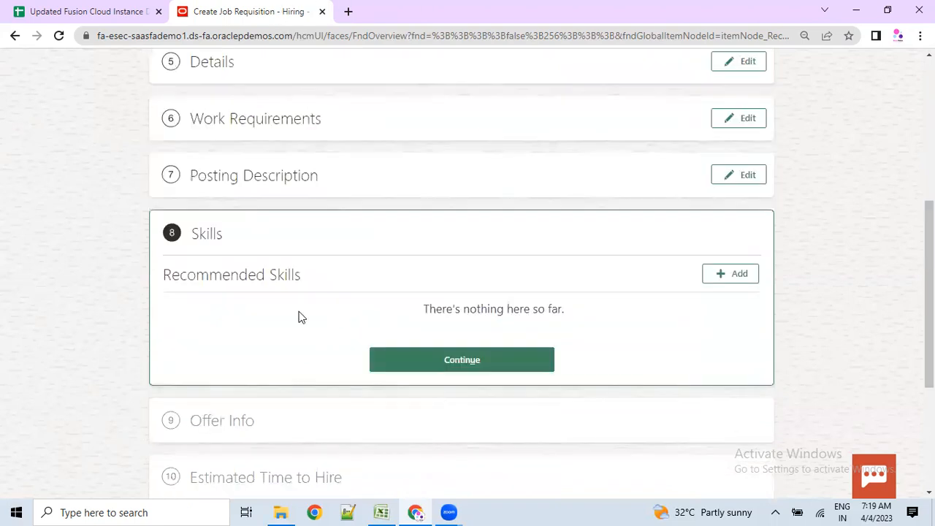
# - Add Java as a recommended skill
pyautogui.click(705, 280)
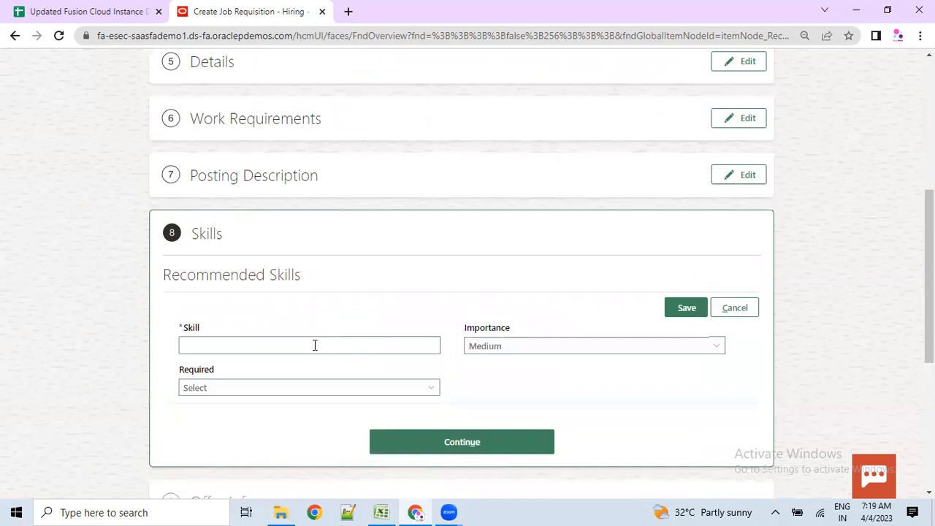
pyautogui.click(314, 344)
pyautogui.write('Java')
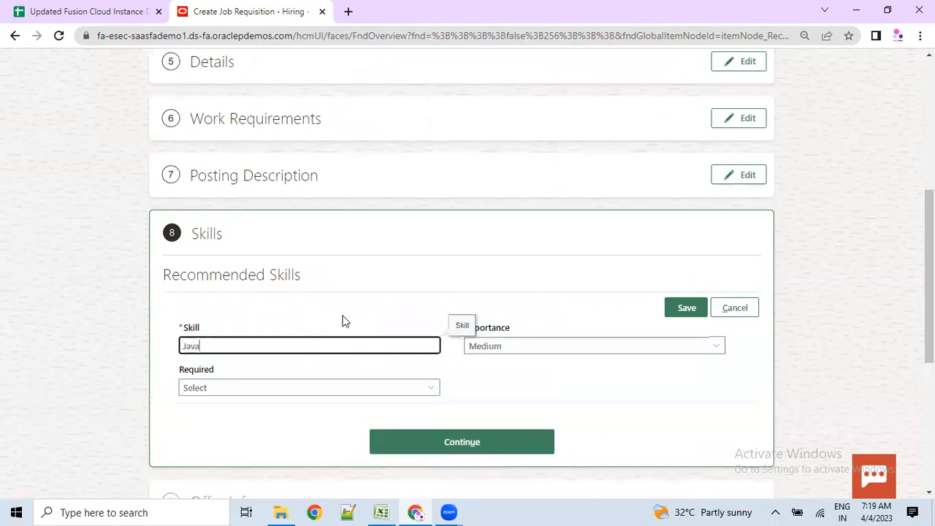
pyautogui.click(675, 314)
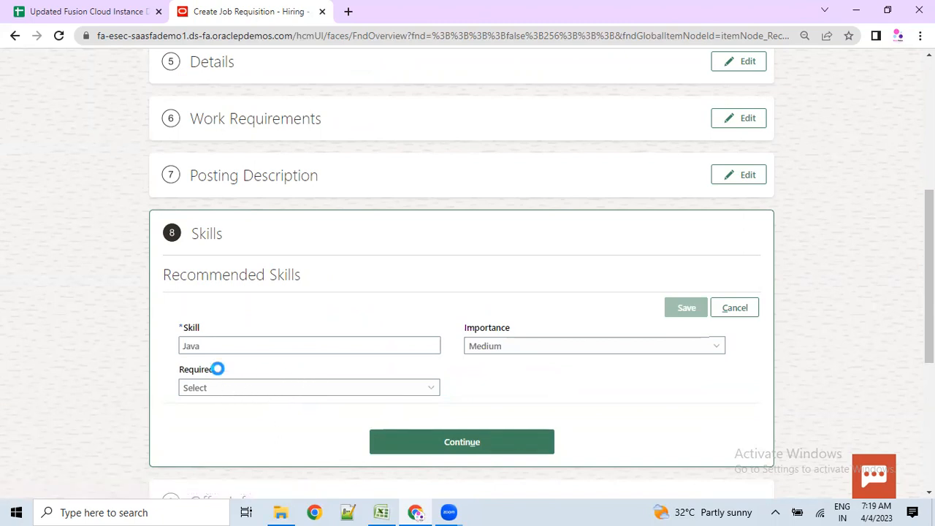
# - Add Oracle Fusion as a second recommended skill
pyautogui.click(669, 311)
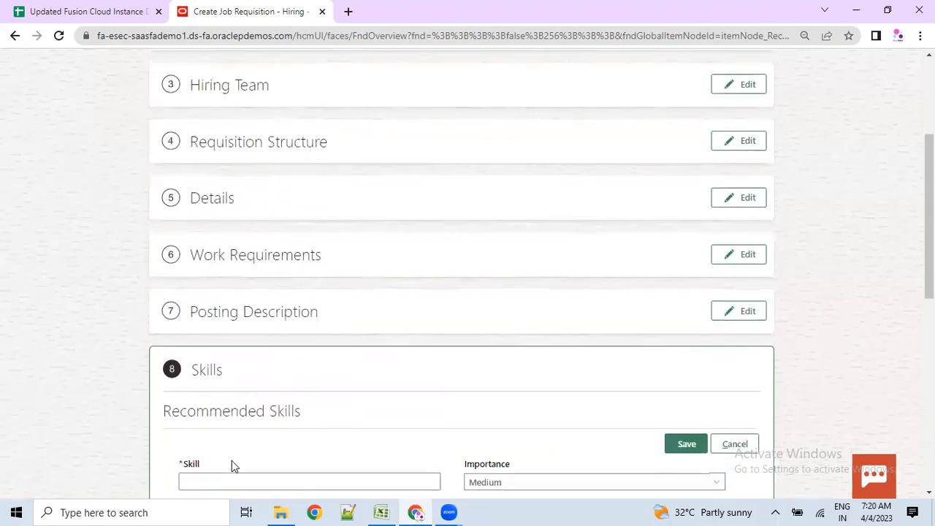
pyautogui.click(217, 348)
pyautogui.write('Oracle Fus')
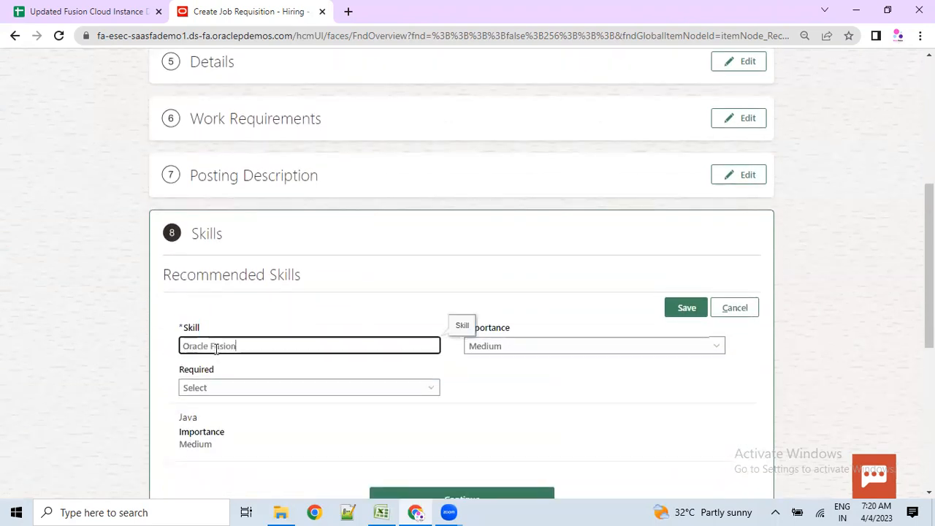
pyautogui.write('ion')
pyautogui.click(674, 309)
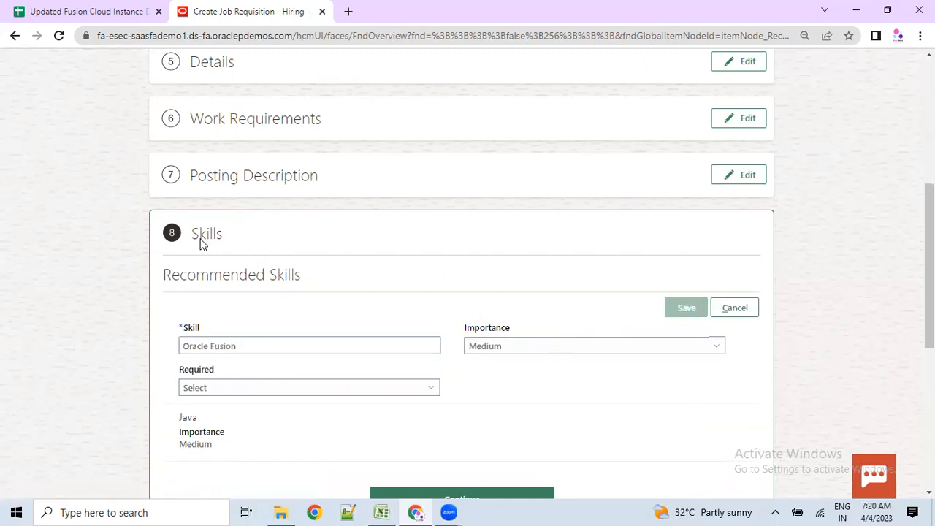
# - Complete the Skills step with both skills at Medium importance and reach Offer Info
pyautogui.scroll(-1, 297, 303)
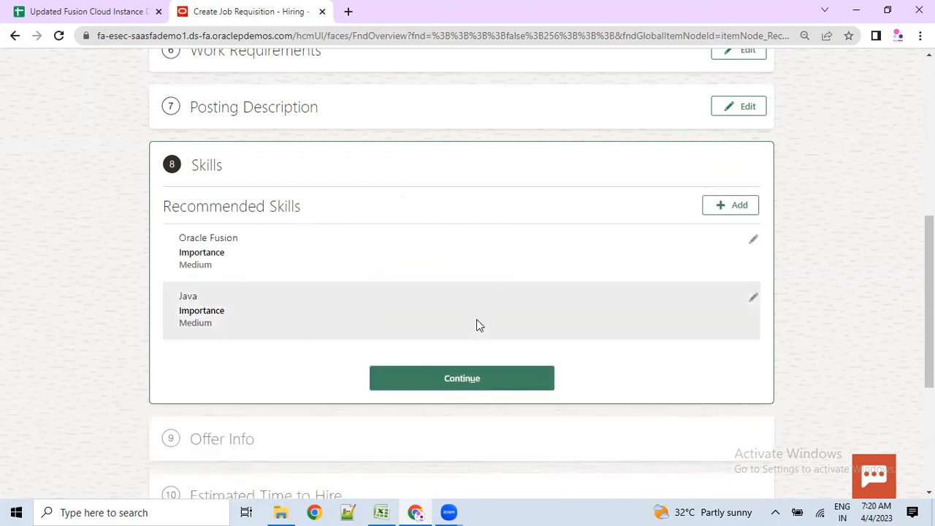
pyautogui.scroll(-1, 448, 290)
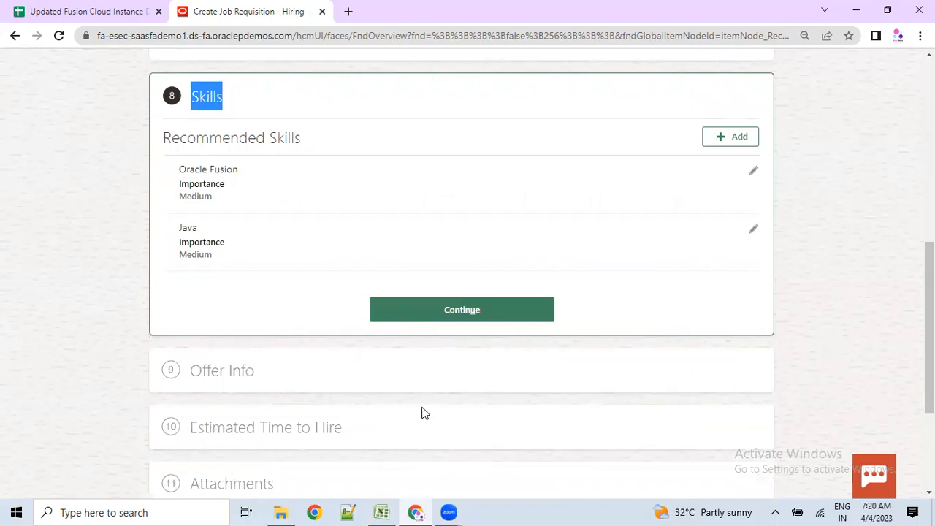
pyautogui.click(426, 315)
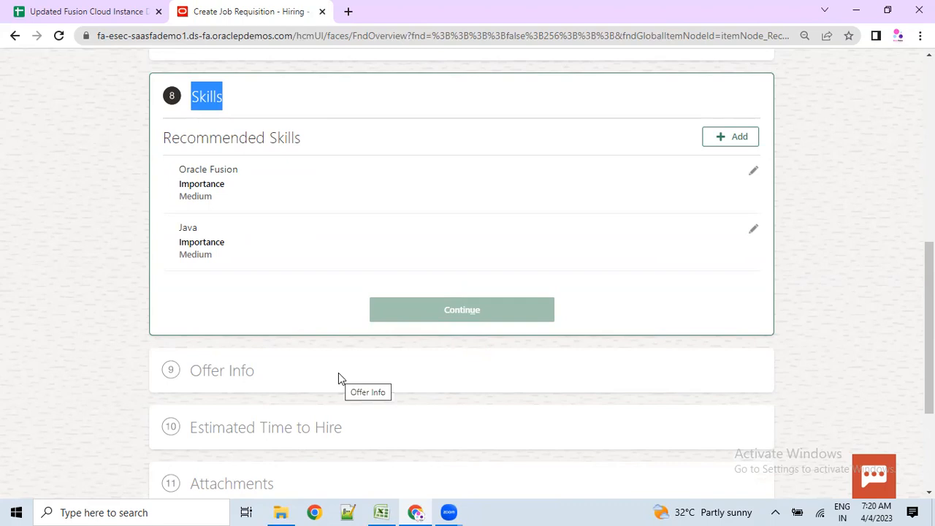
pyautogui.scroll(-1, 307, 374)
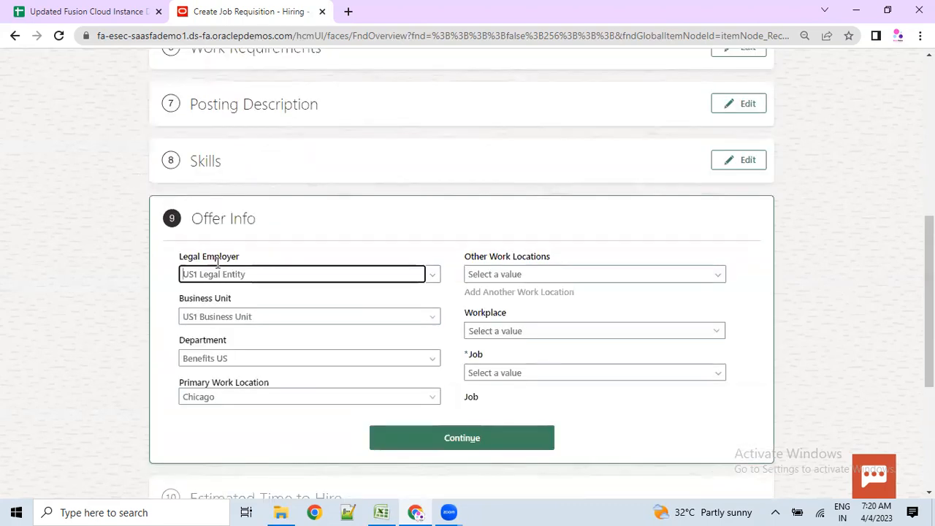
pyautogui.moveTo(197, 224); pyautogui.dragTo(263, 219)
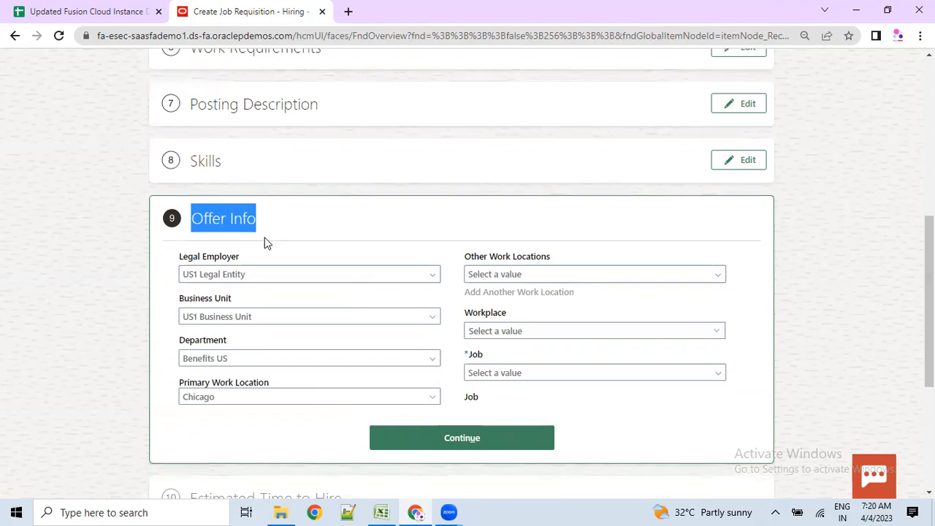
pyautogui.moveTo(179, 258); pyautogui.dragTo(242, 264)
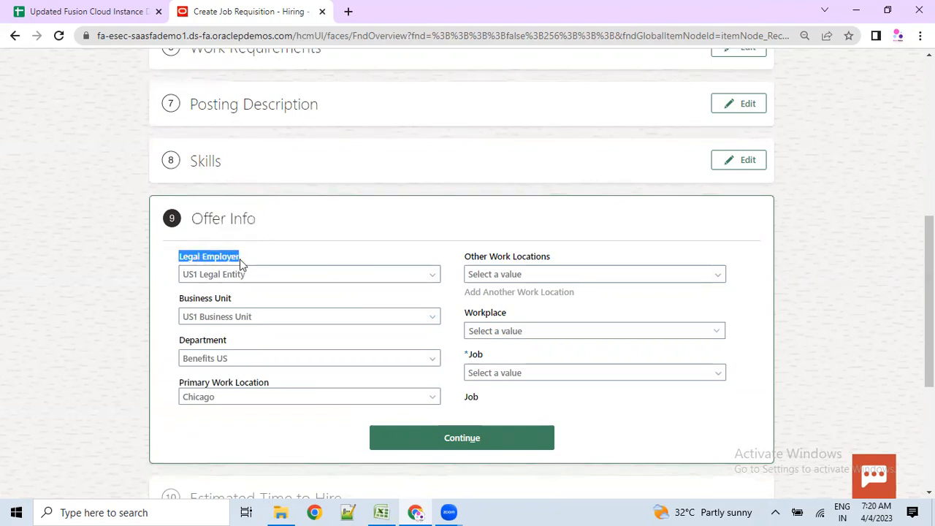
pyautogui.moveTo(181, 301); pyautogui.dragTo(200, 298)
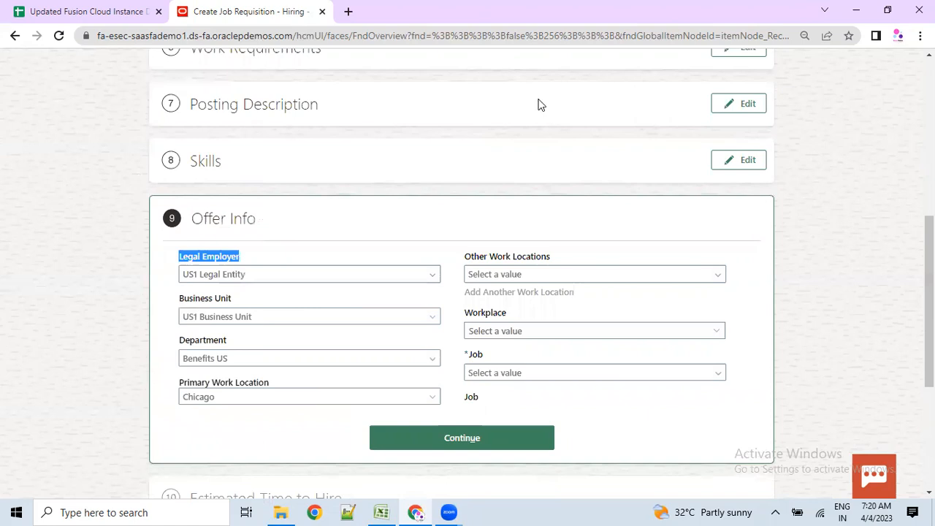
pyautogui.click(463, 439)
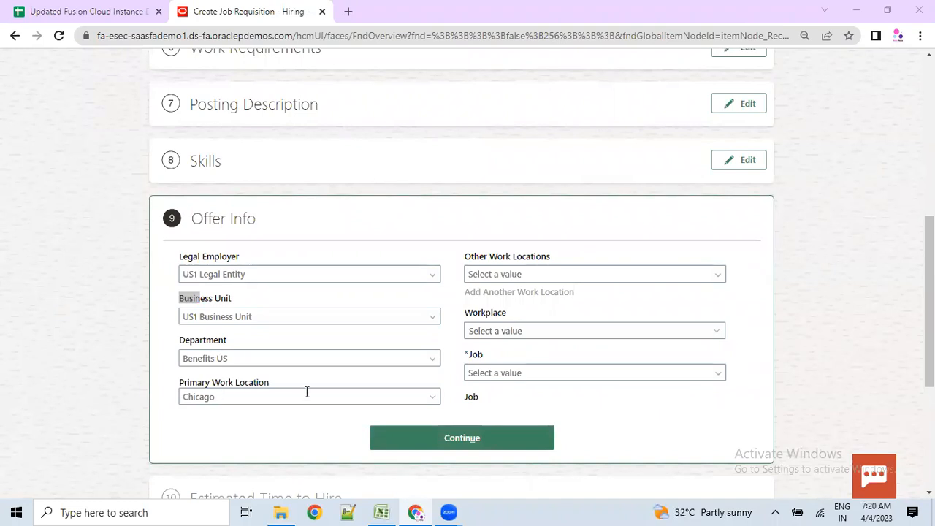
pyautogui.scroll(-1, 497, 333)
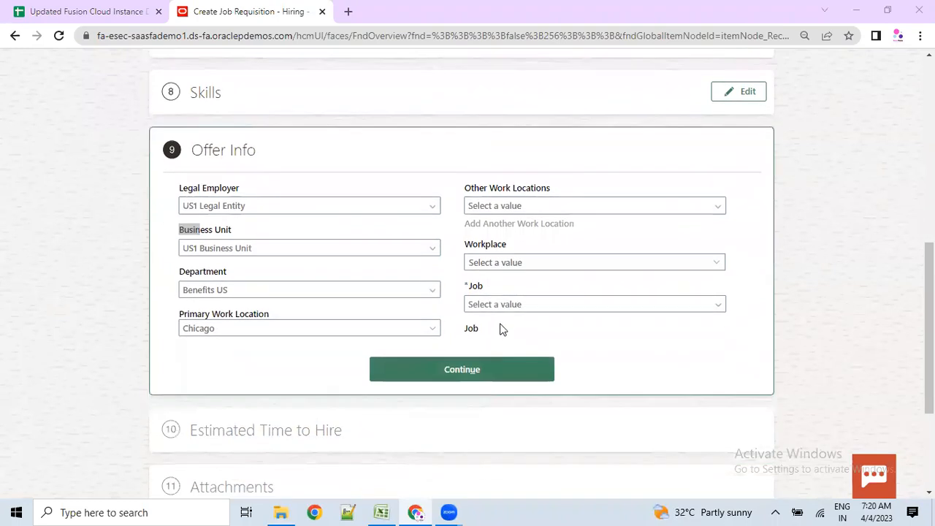
# - Review Business Unit, Department, Legal Employer and Location lists, keeping US1 and Chicago
pyautogui.click(309, 249)
pyautogui.scroll(-5, 285, 314)
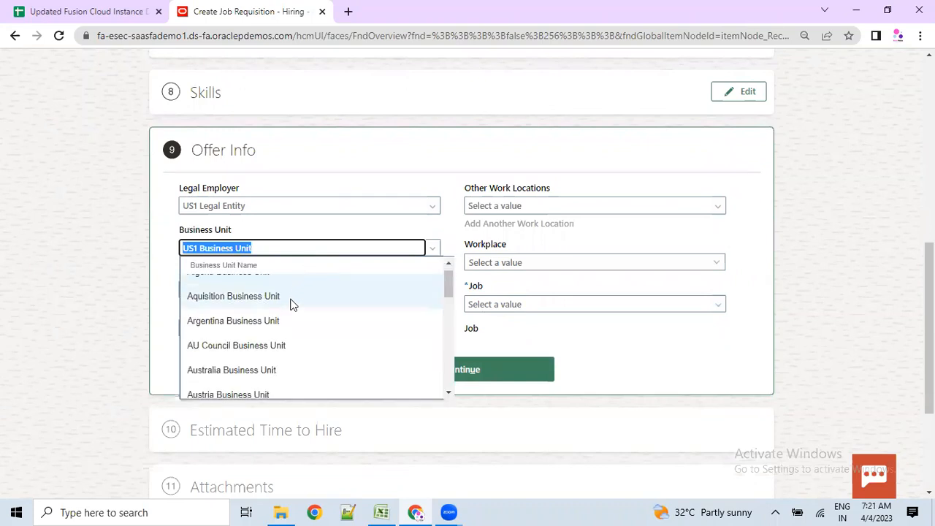
pyautogui.scroll(-3, 280, 329)
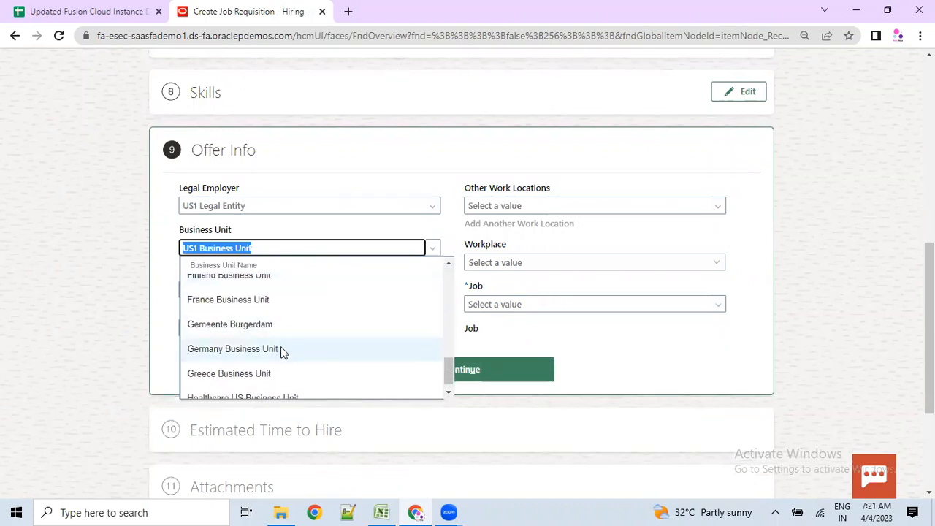
pyautogui.click(100, 360)
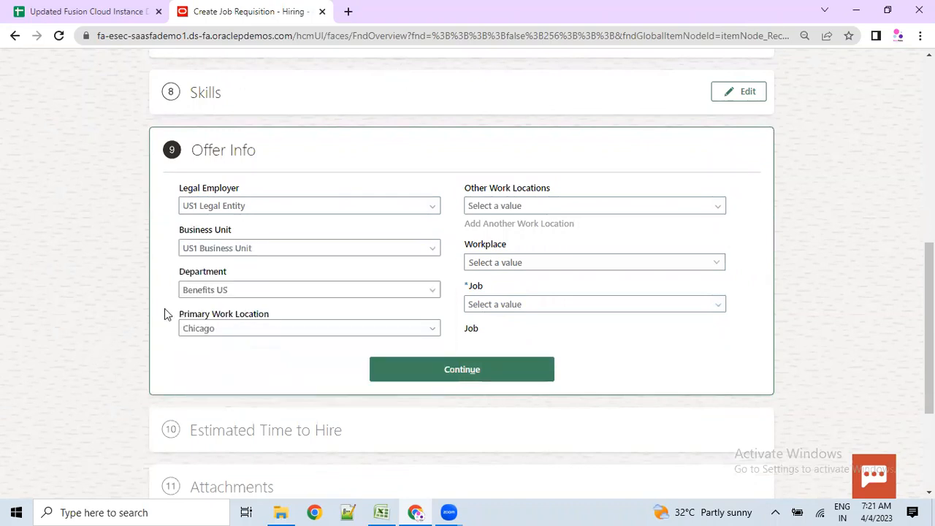
pyautogui.click(203, 292)
pyautogui.scroll(-5, 241, 354)
pyautogui.scroll(-2, 240, 361)
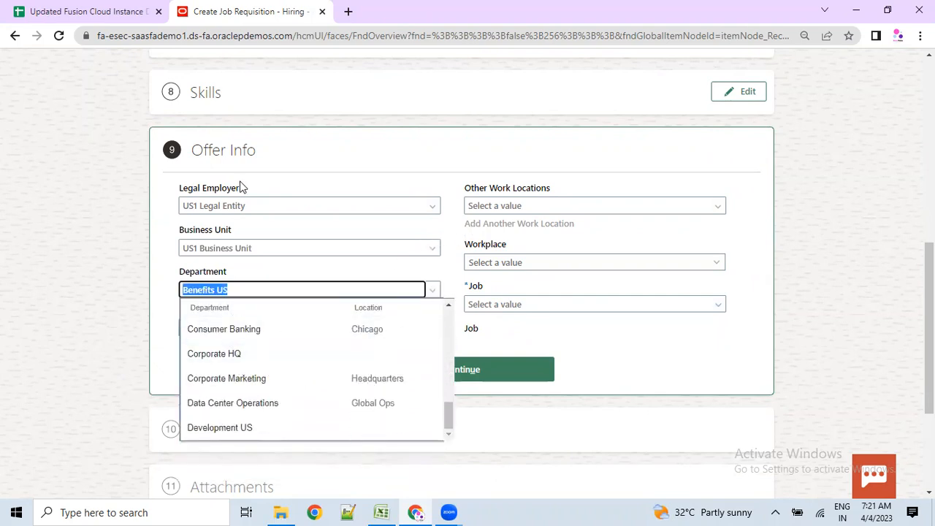
pyautogui.click(222, 205)
pyautogui.scroll(-3, 249, 277)
pyautogui.click(204, 328)
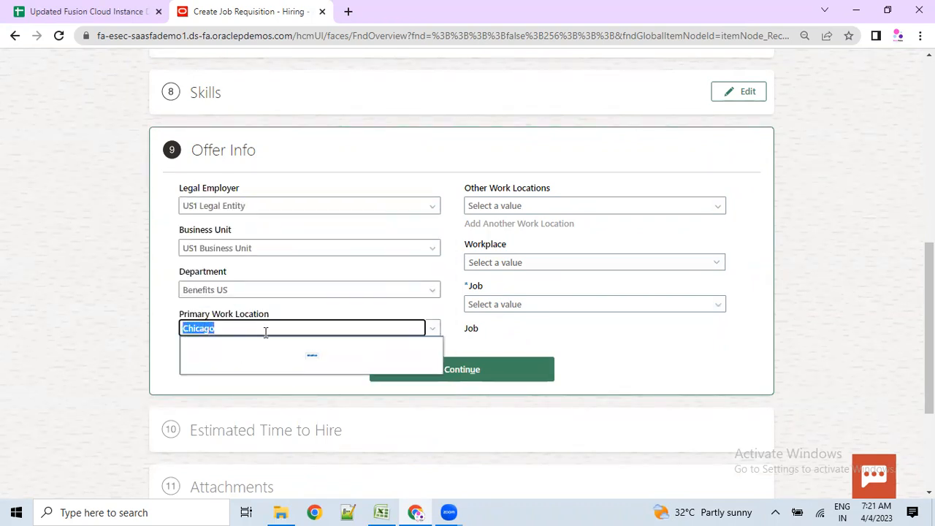
pyautogui.scroll(-5, 274, 270)
pyautogui.scroll(-3, 274, 270)
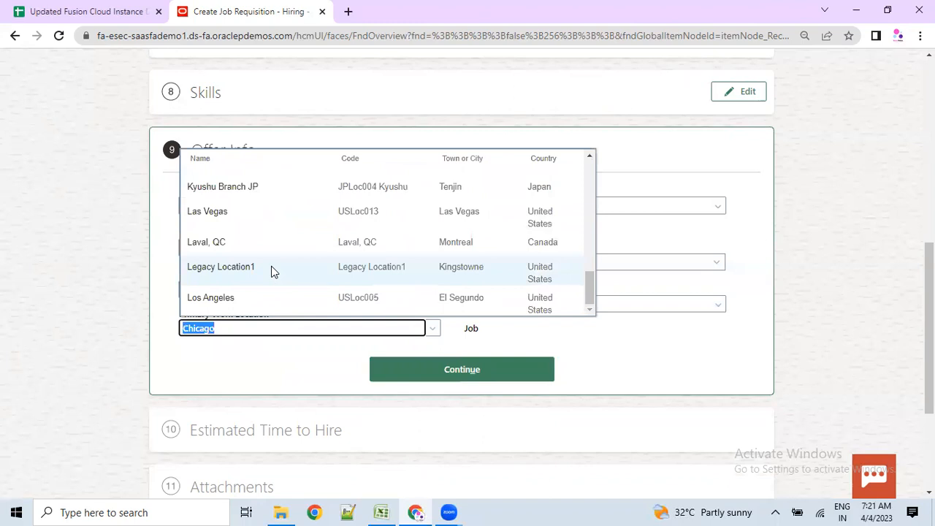
pyautogui.click(104, 358)
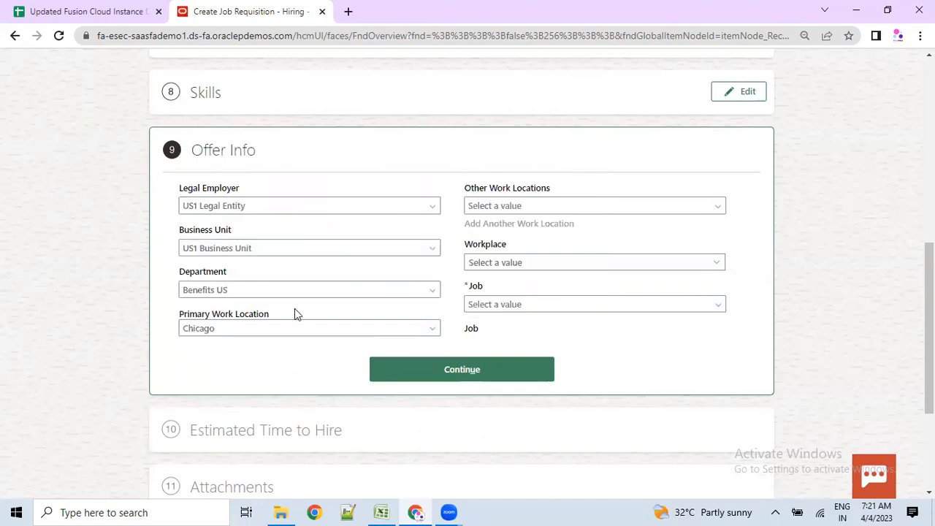
# - Set the Job to Accountant and submit the Offer Info step
pyautogui.click(619, 305)
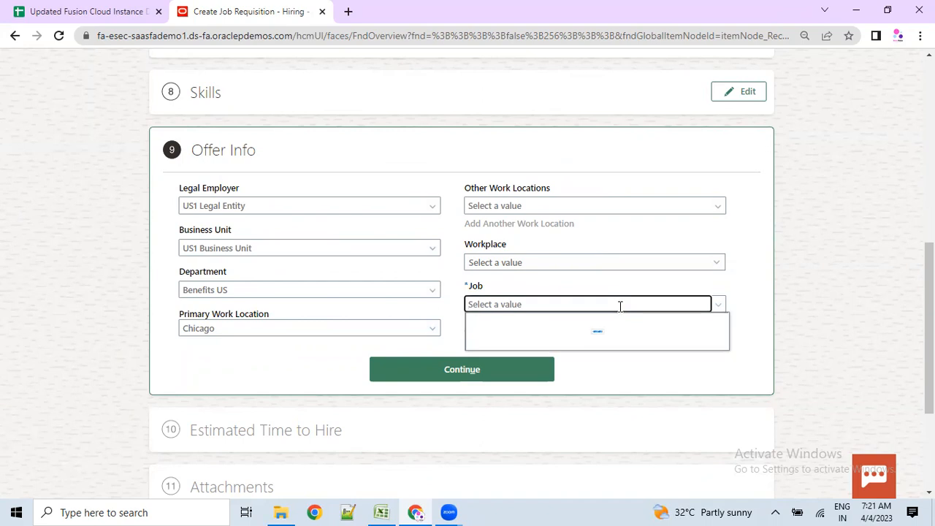
pyautogui.click(531, 368)
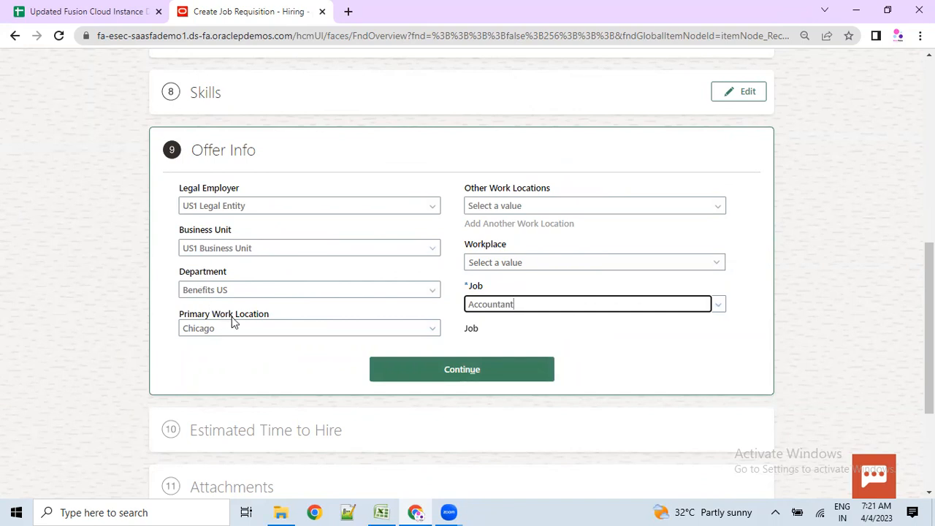
pyautogui.click(448, 372)
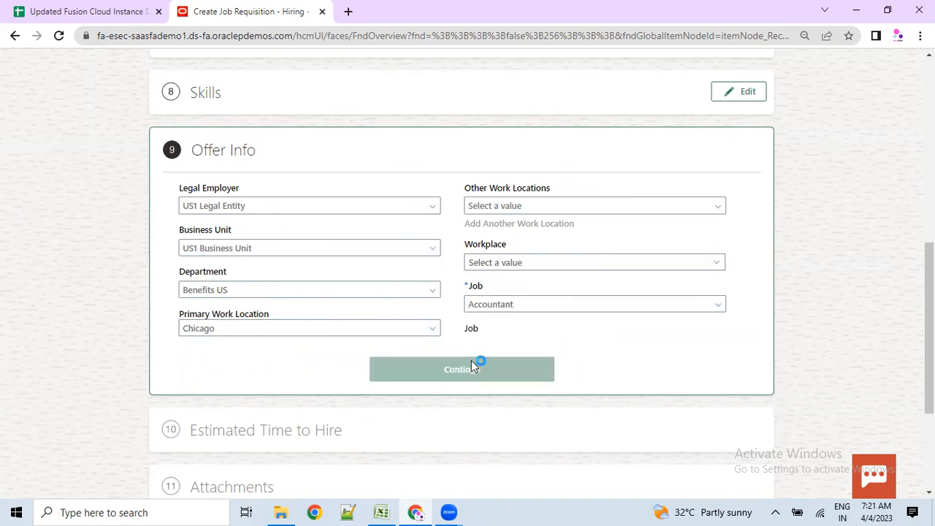
# - Review the Estimated Time to Hire step showing 2 estimated days for hire
pyautogui.scroll(-2, 319, 343)
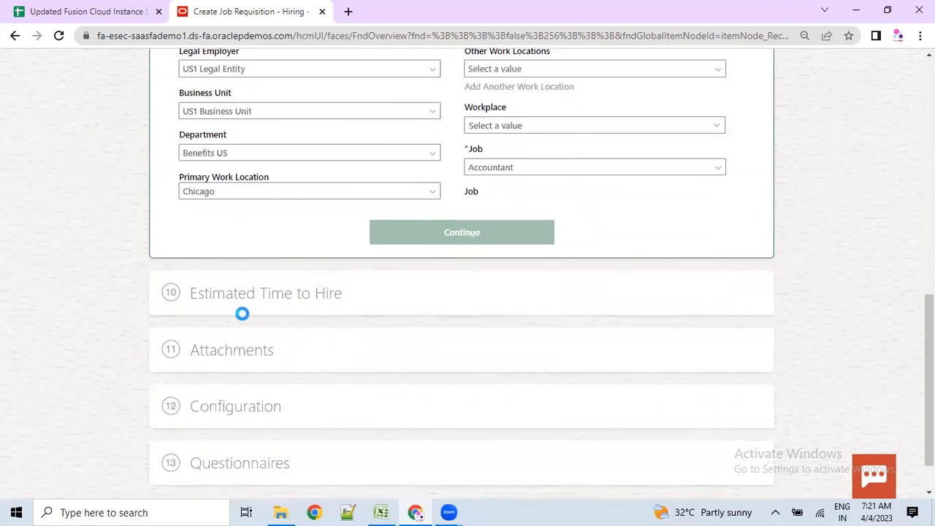
pyautogui.moveTo(193, 304); pyautogui.dragTo(346, 305)
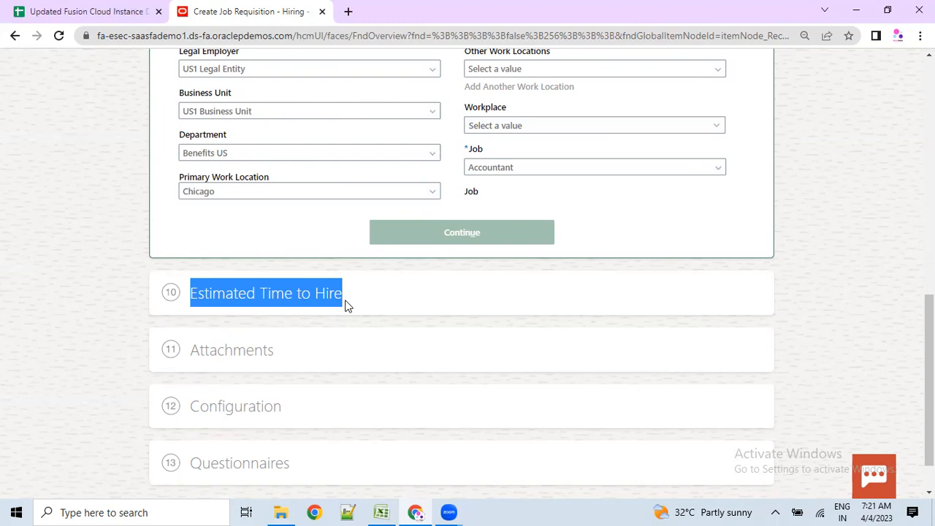
pyautogui.click(202, 302)
pyautogui.moveTo(186, 299); pyautogui.dragTo(345, 307)
pyautogui.click(345, 307)
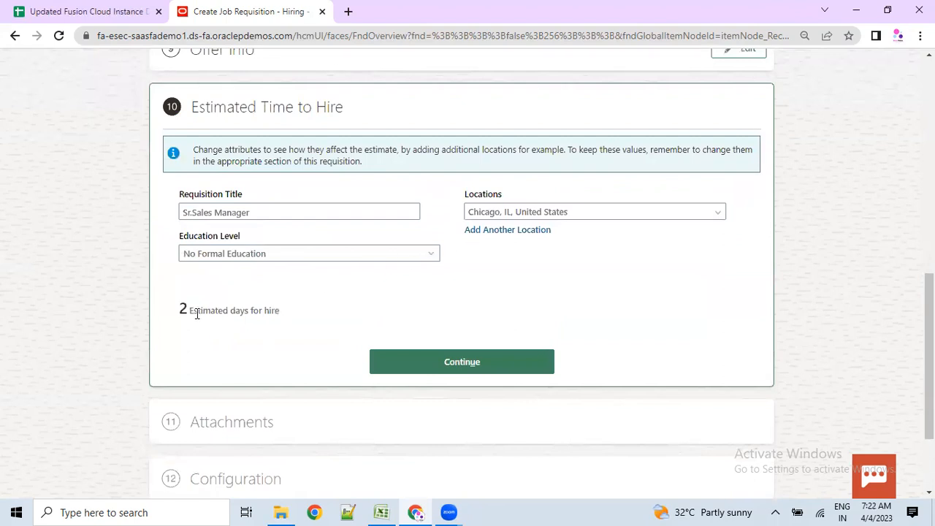
pyautogui.moveTo(197, 314); pyautogui.dragTo(253, 311)
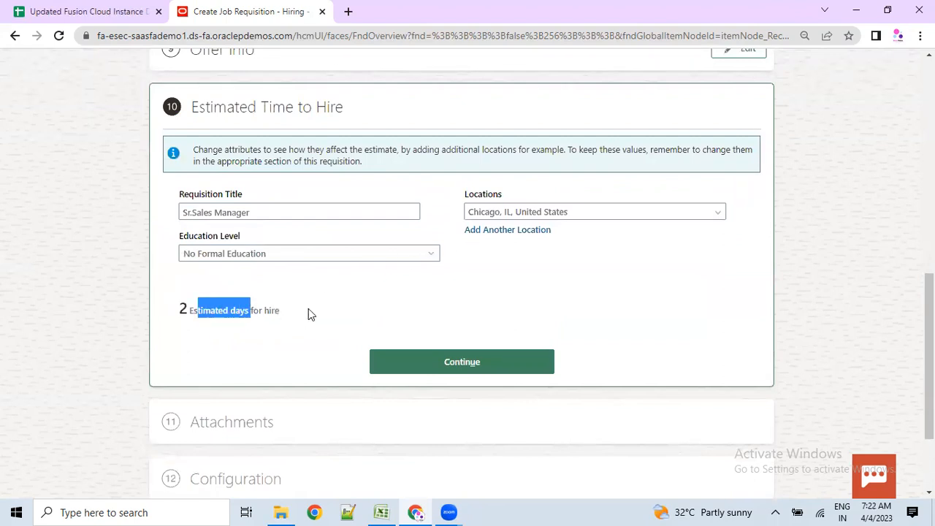
pyautogui.click(308, 310)
pyautogui.moveTo(202, 115); pyautogui.dragTo(327, 119)
pyautogui.moveTo(332, 119); pyautogui.dragTo(346, 117)
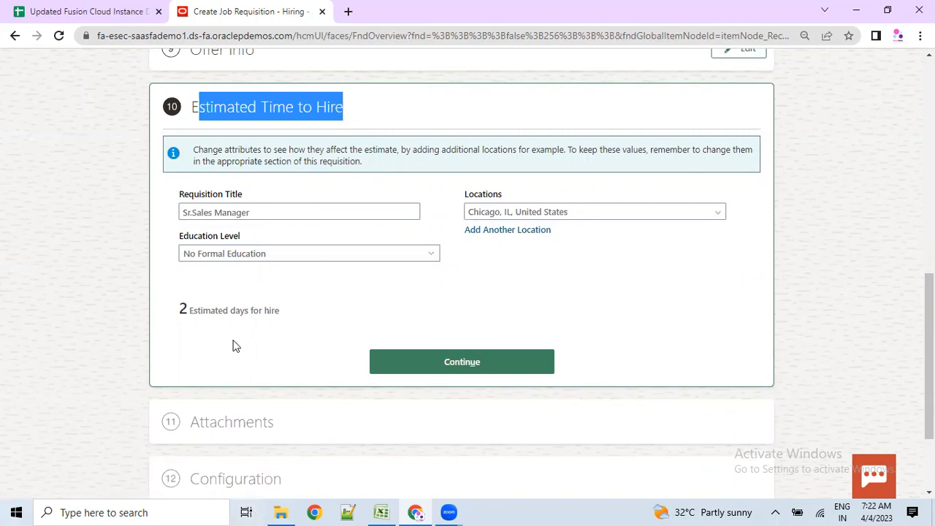
# - Accept the 2-day estimate and continue to Attachments
pyautogui.scroll(4, 232, 346)
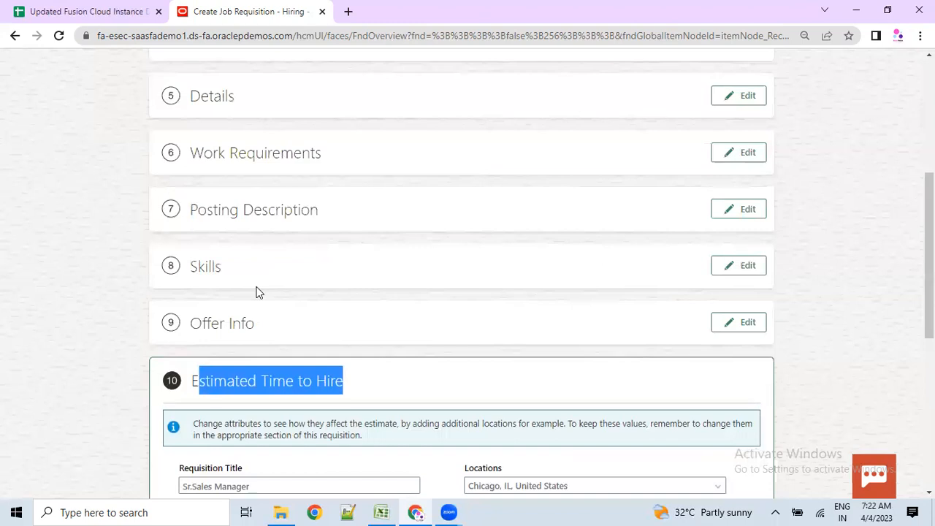
pyautogui.scroll(-3, 243, 409)
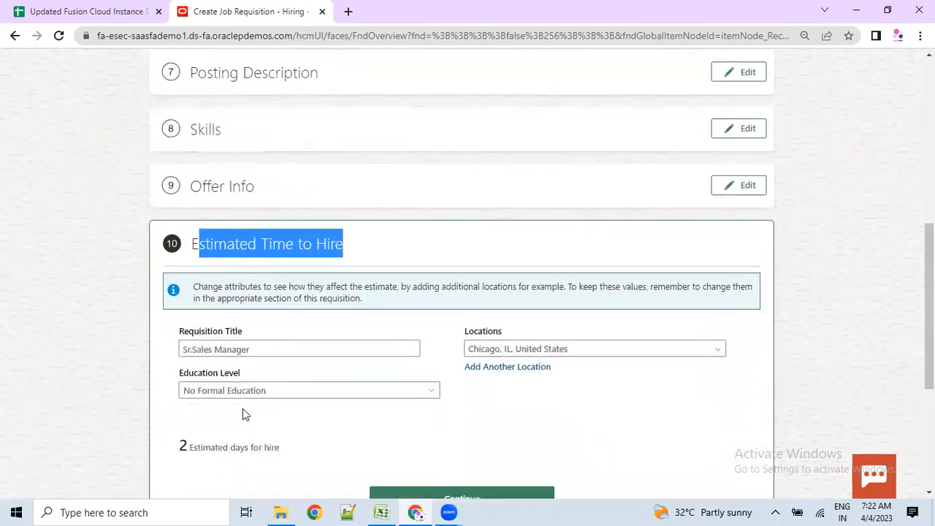
pyautogui.moveTo(180, 379); pyautogui.dragTo(280, 380)
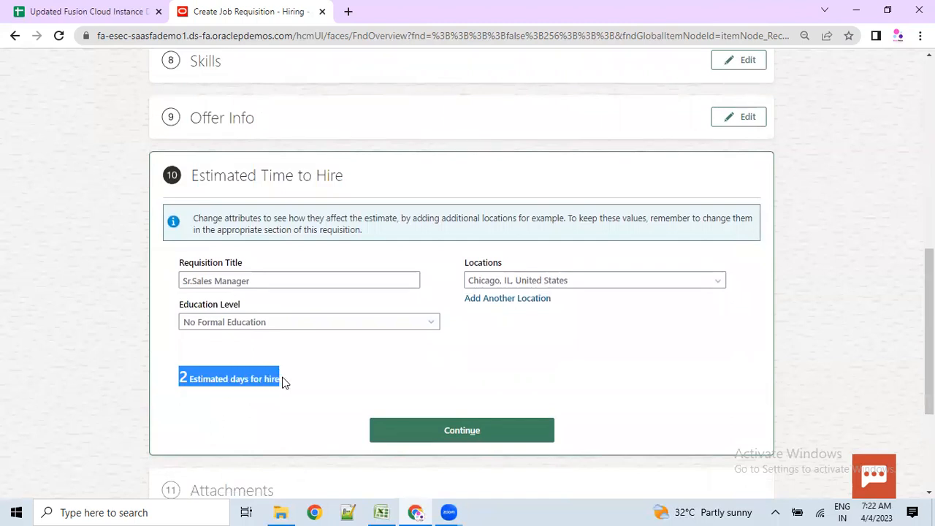
pyautogui.scroll(-1, 284, 383)
pyautogui.click(443, 362)
pyautogui.scroll(-2, 272, 318)
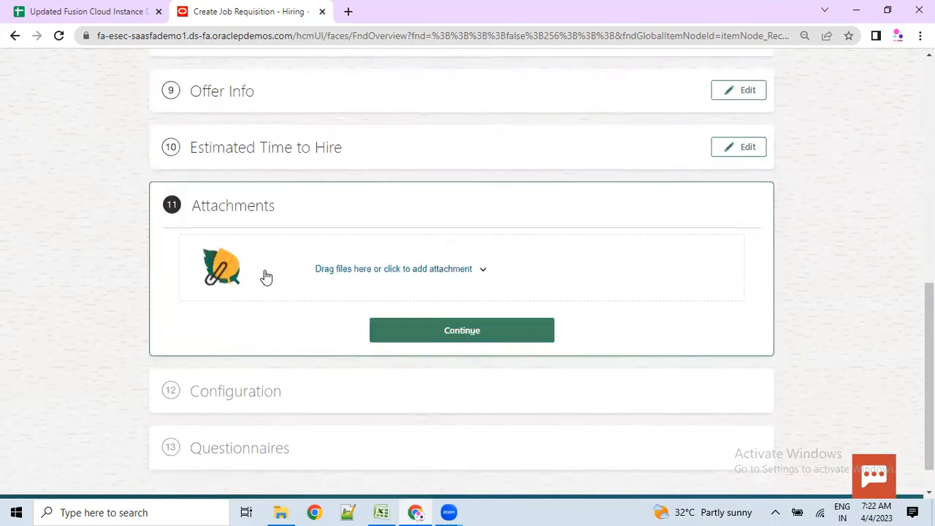
# - Continue past Attachments without files and review Configuration's selection process, Hot Job and apply settings
pyautogui.click(397, 325)
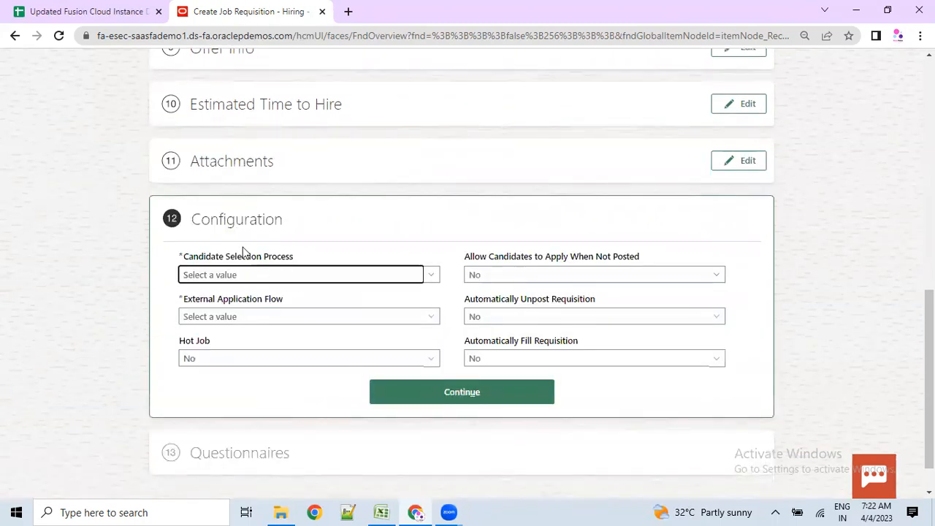
pyautogui.moveTo(192, 221); pyautogui.dragTo(282, 224)
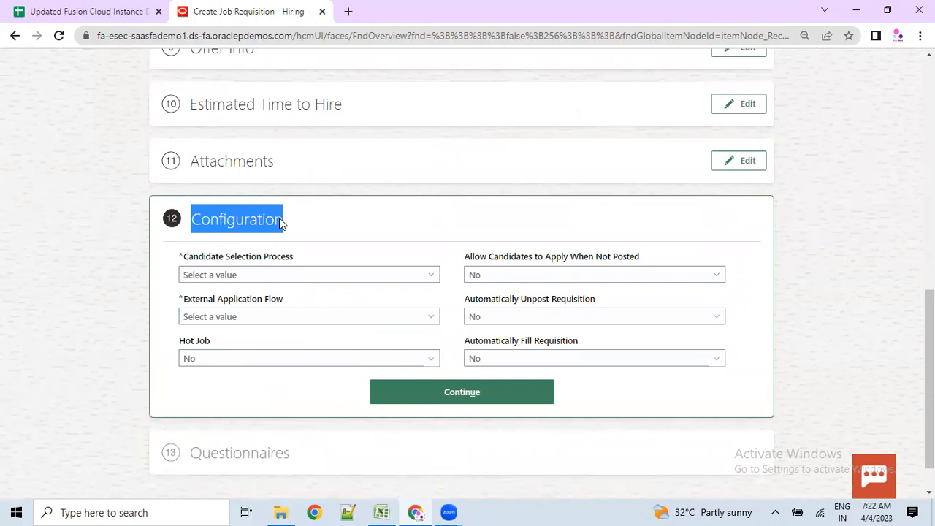
pyautogui.moveTo(203, 258); pyautogui.dragTo(281, 299)
pyautogui.moveTo(184, 342); pyautogui.dragTo(195, 346)
pyautogui.moveTo(474, 258); pyautogui.dragTo(589, 260)
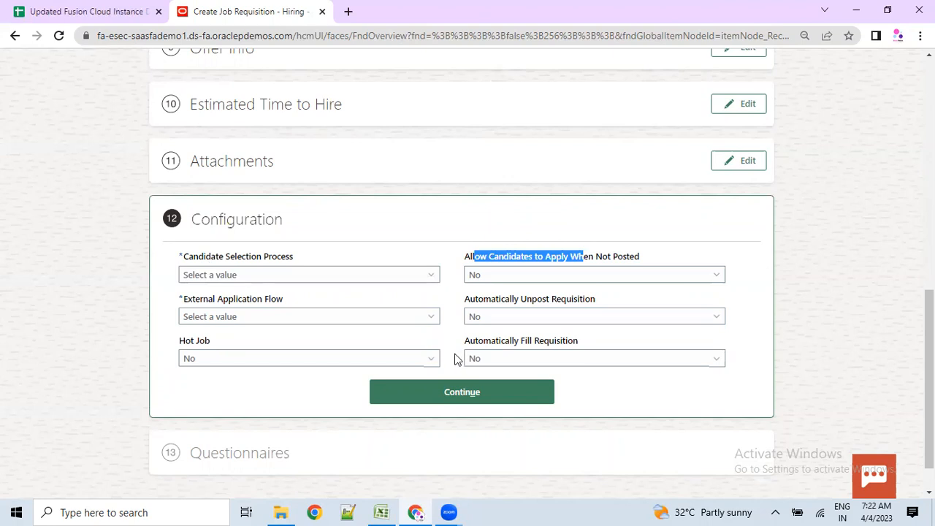
# - Choose Customer Service Representative CSP as the Candidate Selection Process
pyautogui.click(275, 284)
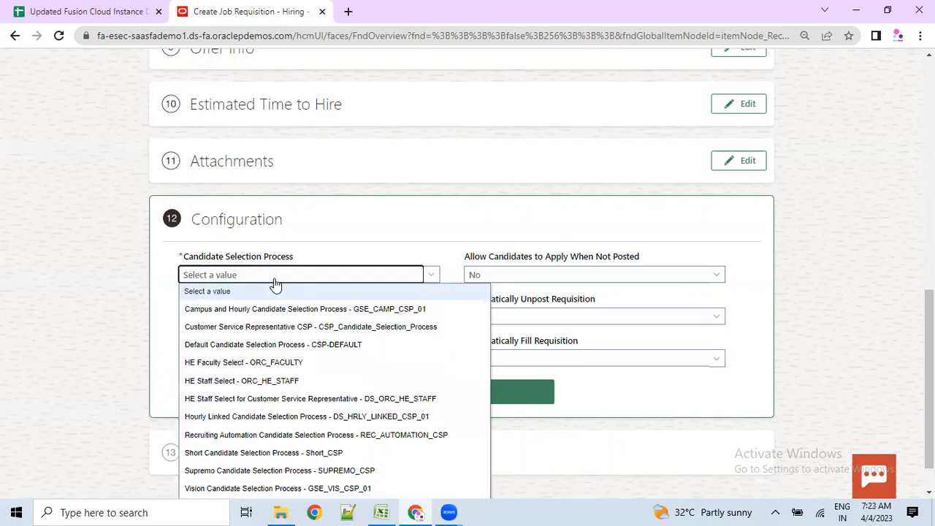
pyautogui.scroll(-1, 256, 365)
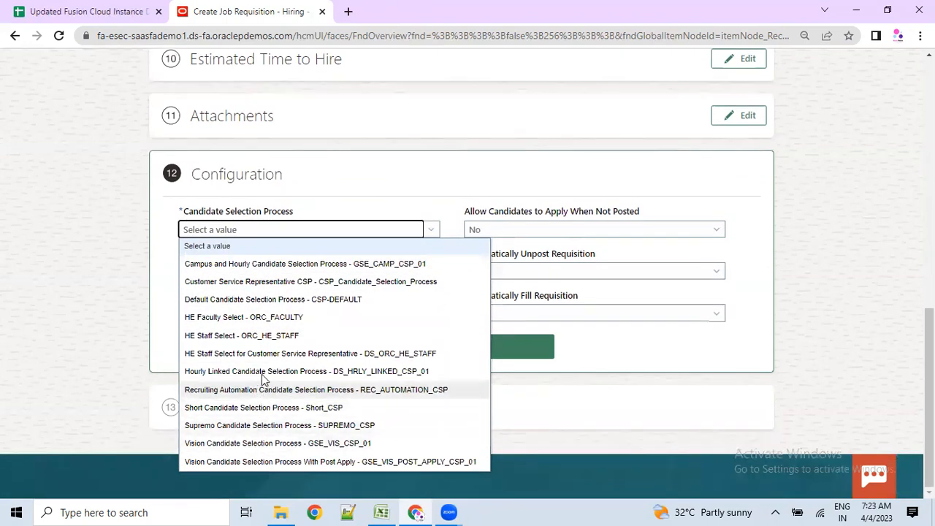
pyautogui.click(224, 269)
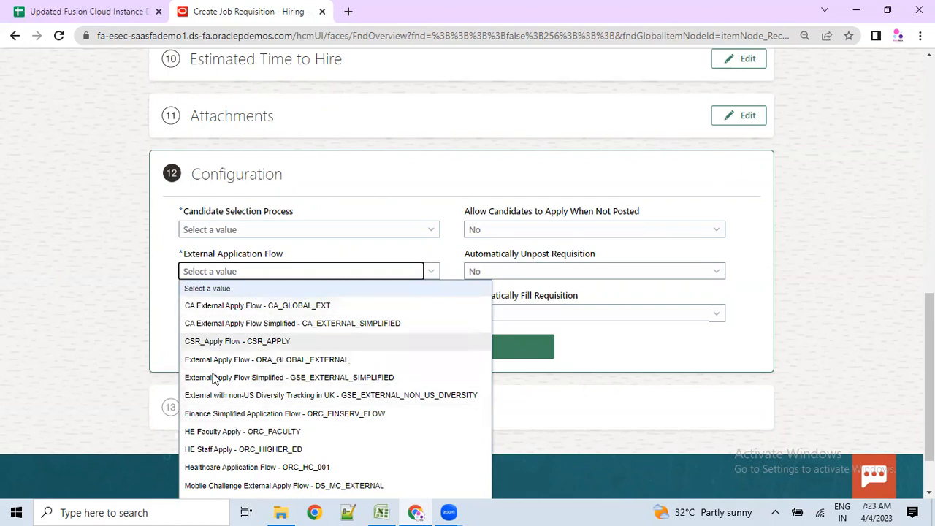
pyautogui.click(211, 231)
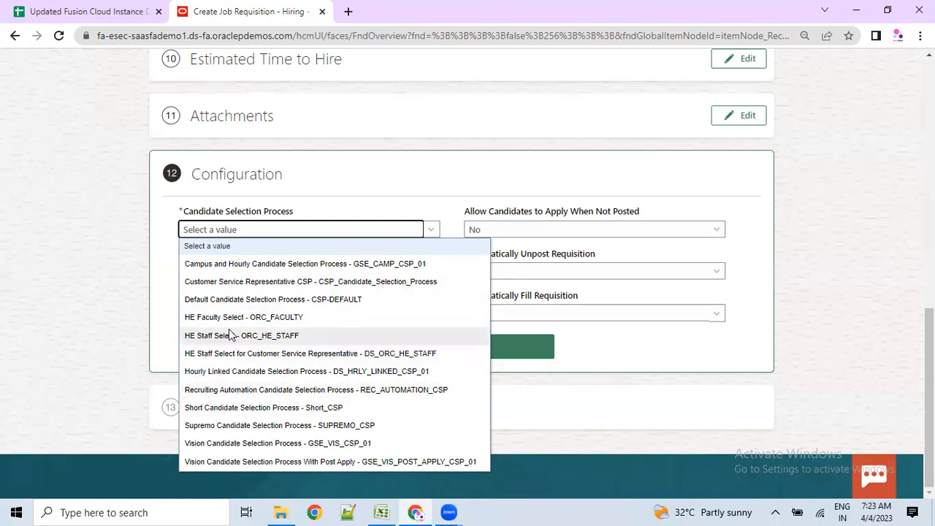
pyautogui.click(256, 283)
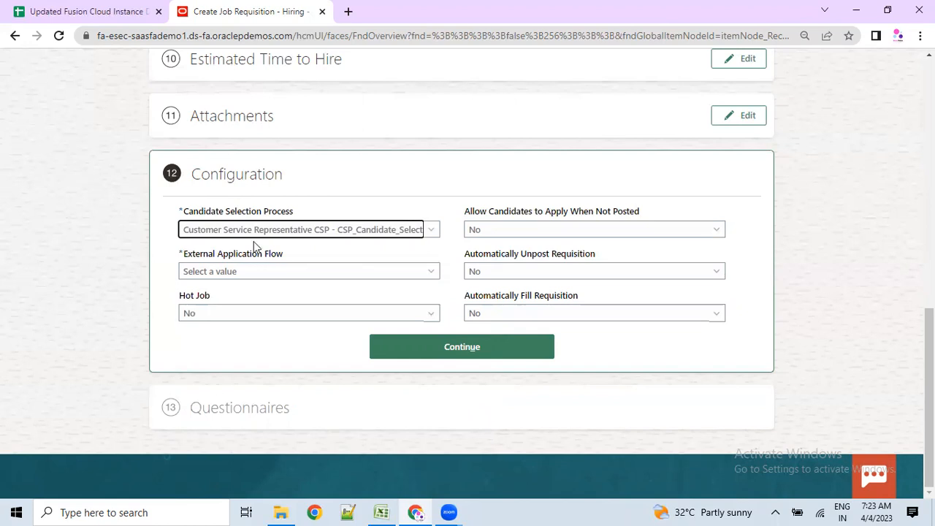
# - Set External Application Flow to CSR_Apply Flow - CSR_APPLY
pyautogui.click(228, 271)
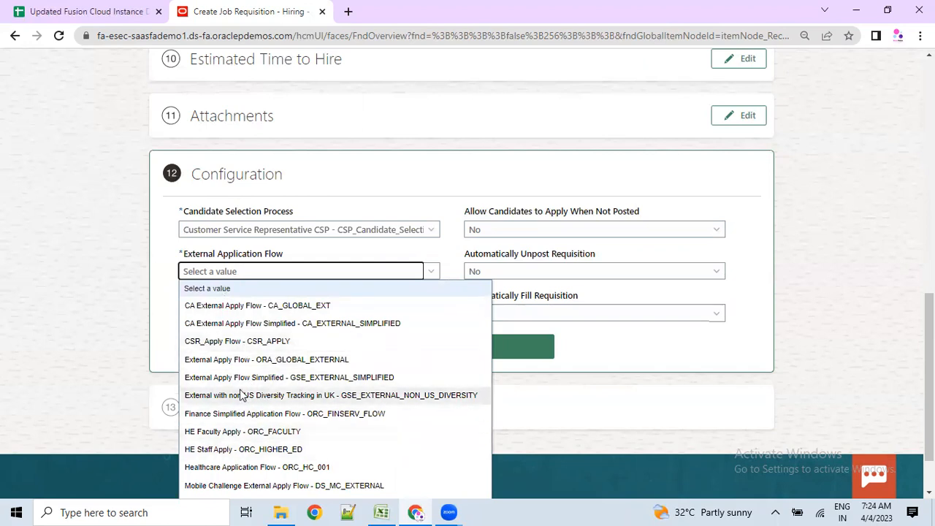
pyautogui.click(229, 341)
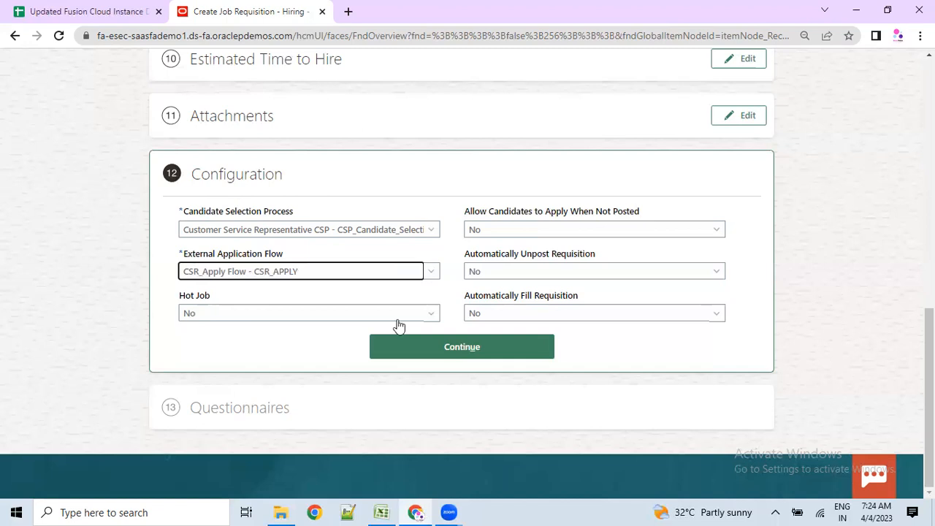
pyautogui.click(282, 275)
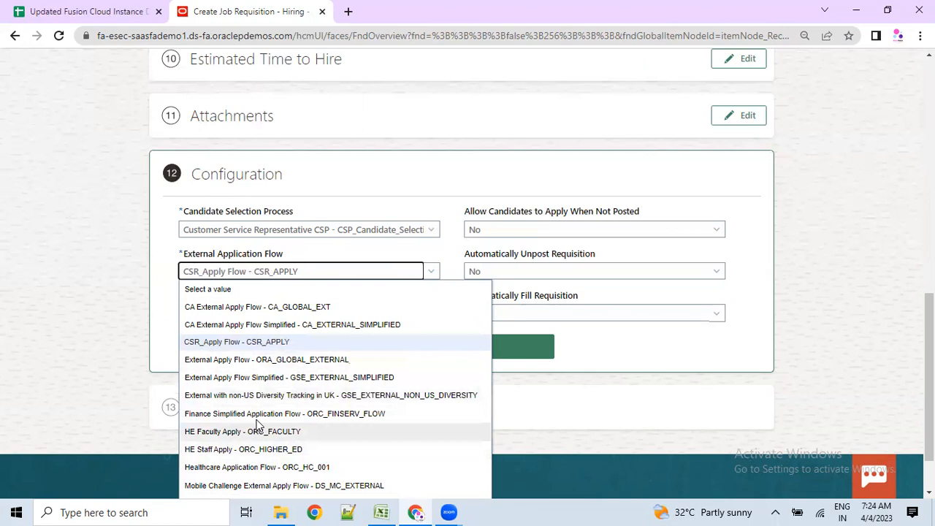
pyautogui.click(171, 316)
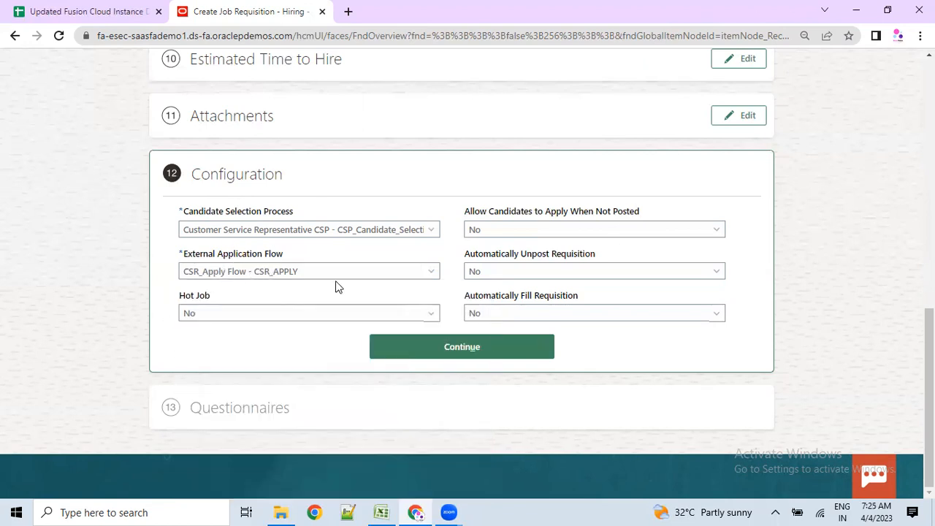
# - Set Hot Job to Yes, save the Configuration step, and scroll to Questionnaires
pyautogui.click(261, 315)
pyautogui.click(190, 348)
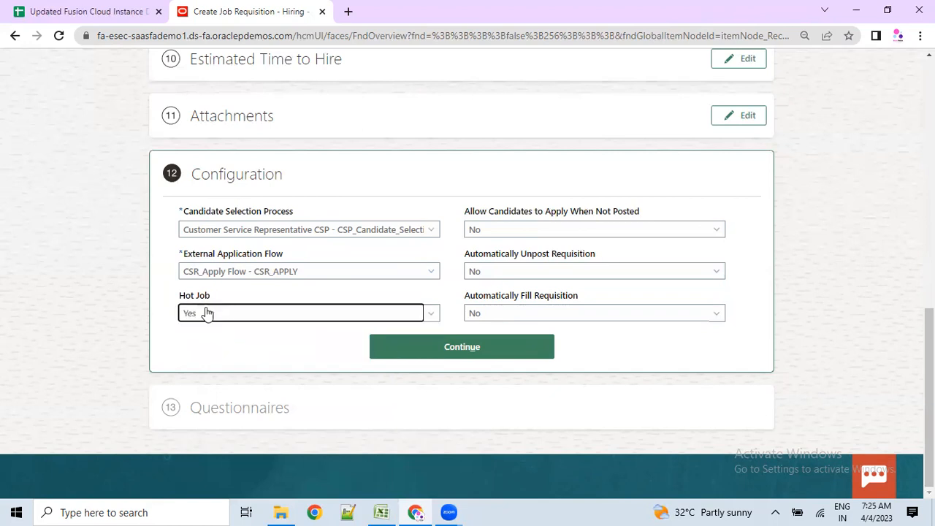
pyautogui.moveTo(203, 298); pyautogui.dragTo(210, 299)
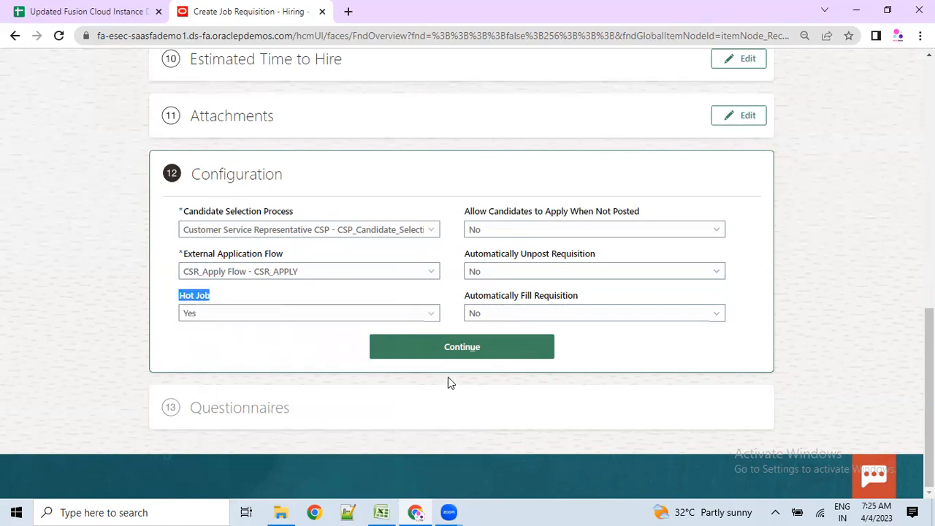
pyautogui.click(457, 349)
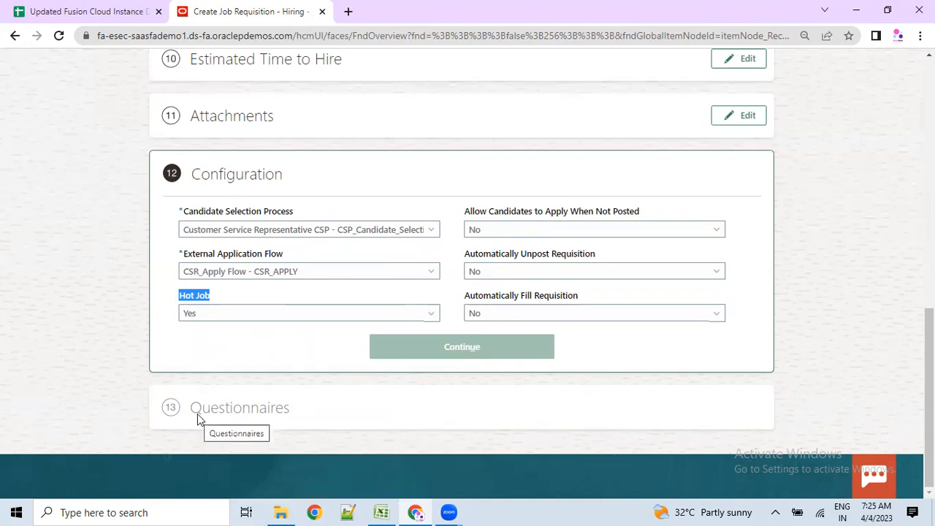
pyautogui.scroll(9, 282, 335)
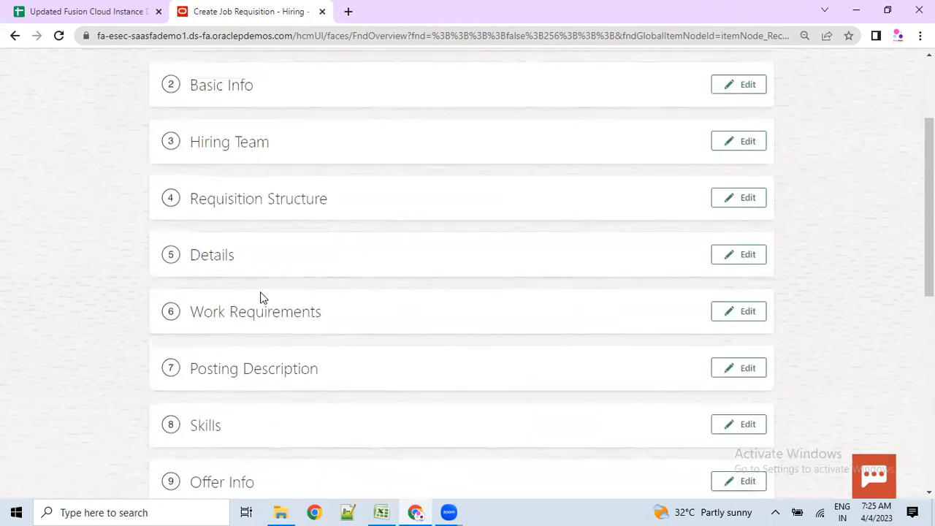
pyautogui.moveTo(85, 100); pyautogui.dragTo(204, 128)
pyautogui.scroll(-6, 63, 326)
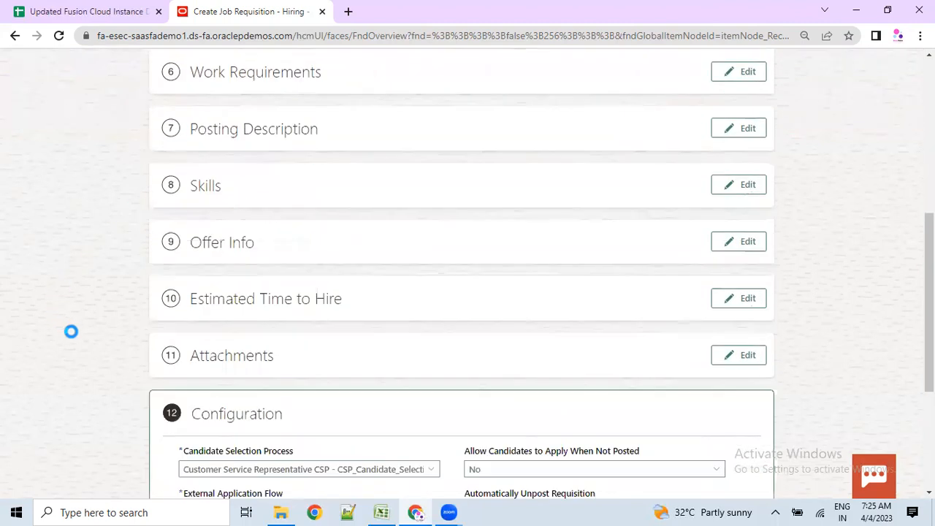
pyautogui.scroll(-2, 71, 332)
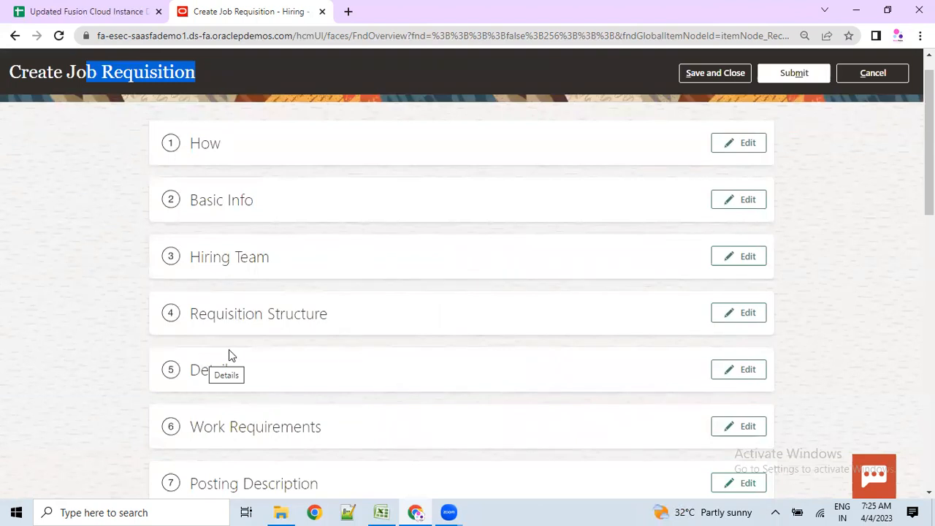
pyautogui.scroll(-7, 278, 329)
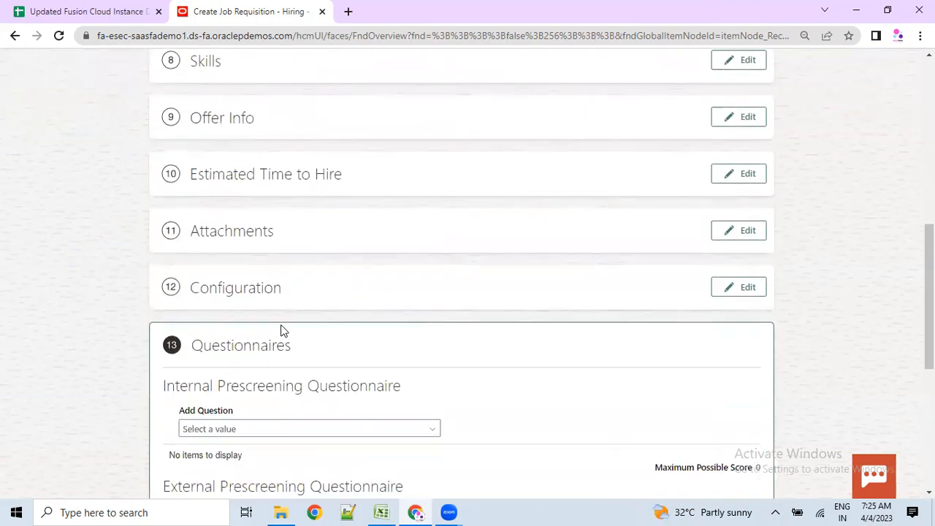
pyautogui.scroll(-2, 282, 330)
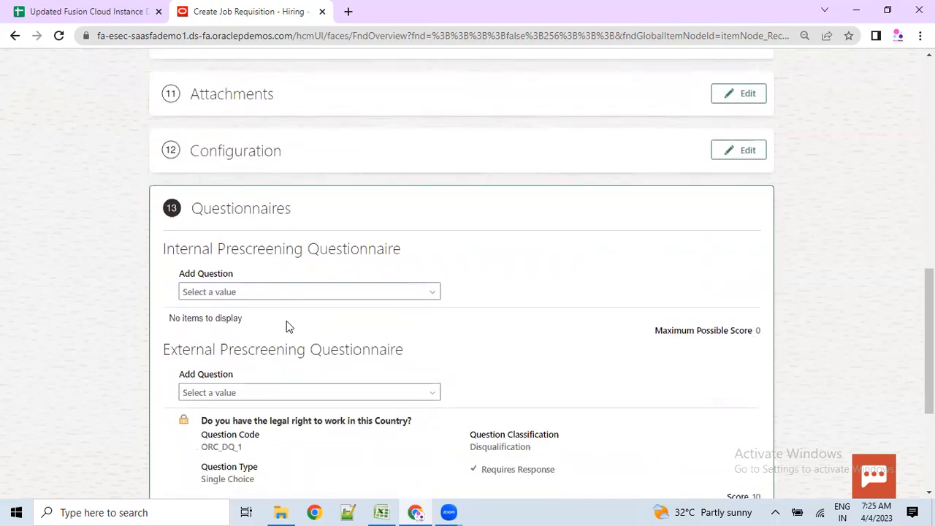
pyautogui.scroll(-1, 287, 326)
pyautogui.moveTo(174, 180); pyautogui.dragTo(397, 180)
pyautogui.moveTo(178, 280); pyautogui.dragTo(433, 292)
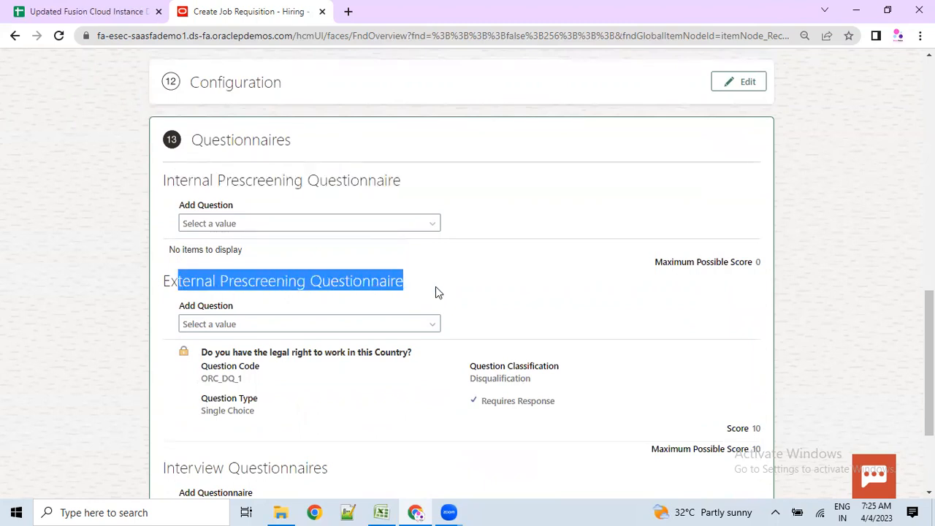
pyautogui.moveTo(197, 354); pyautogui.dragTo(429, 357)
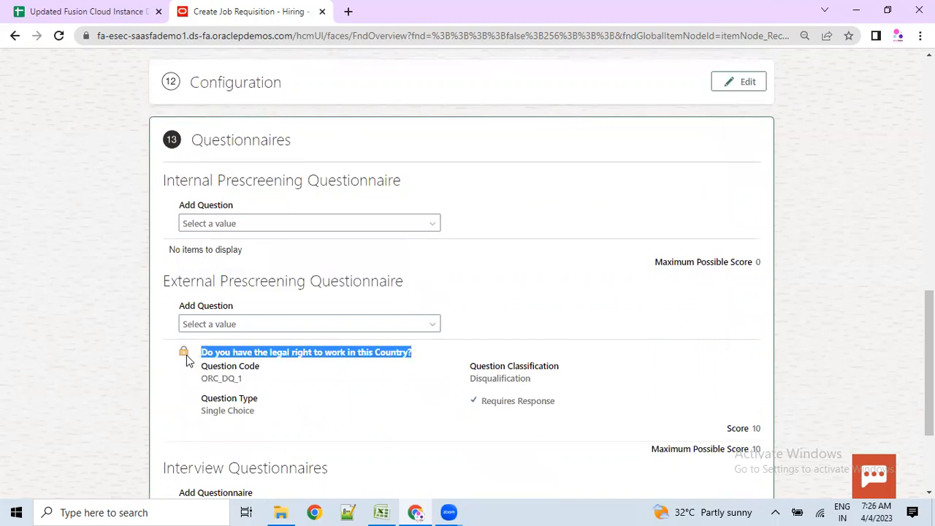
pyautogui.click(218, 375)
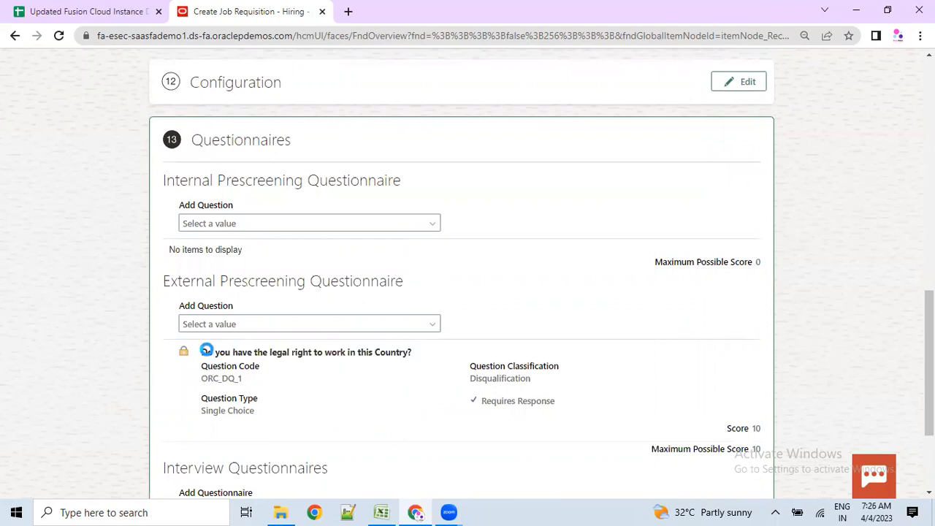
pyautogui.moveTo(204, 352); pyautogui.dragTo(412, 349)
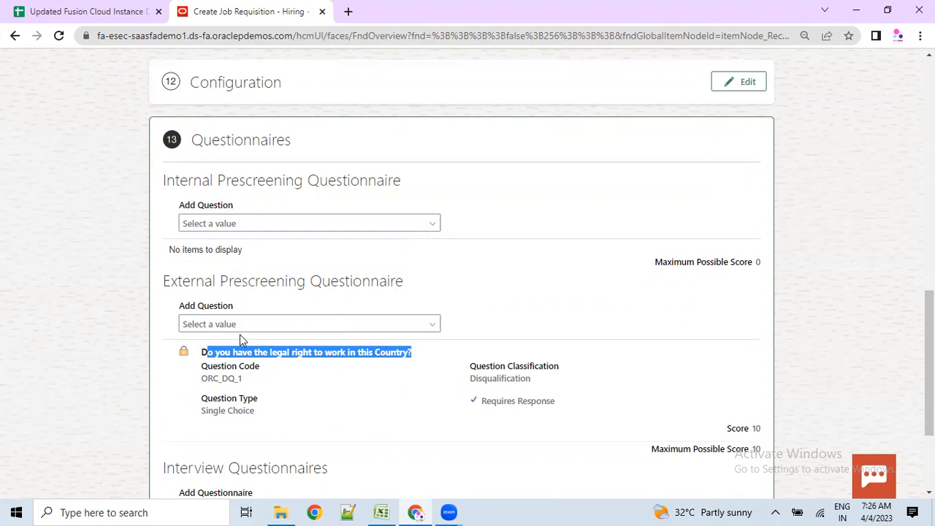
pyautogui.scroll(-3, 239, 333)
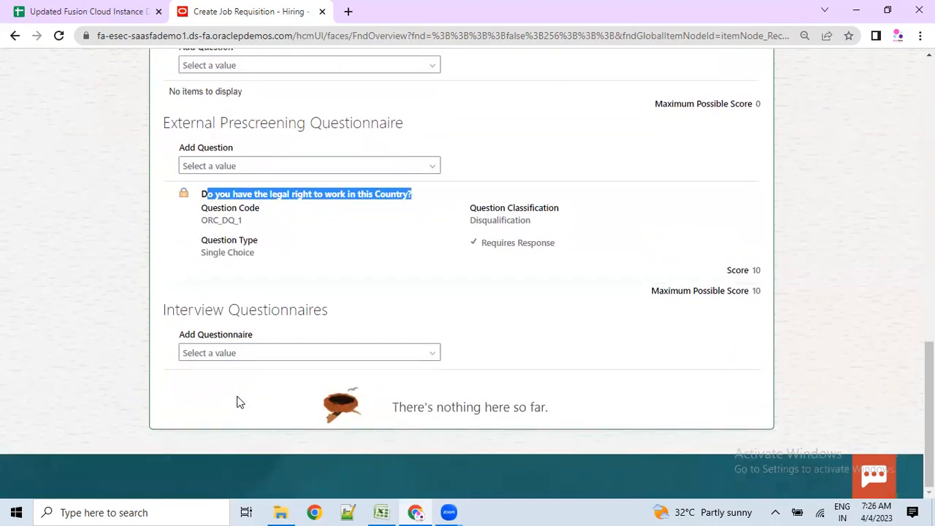
pyautogui.scroll(1, 236, 401)
pyautogui.moveTo(200, 263); pyautogui.dragTo(407, 259)
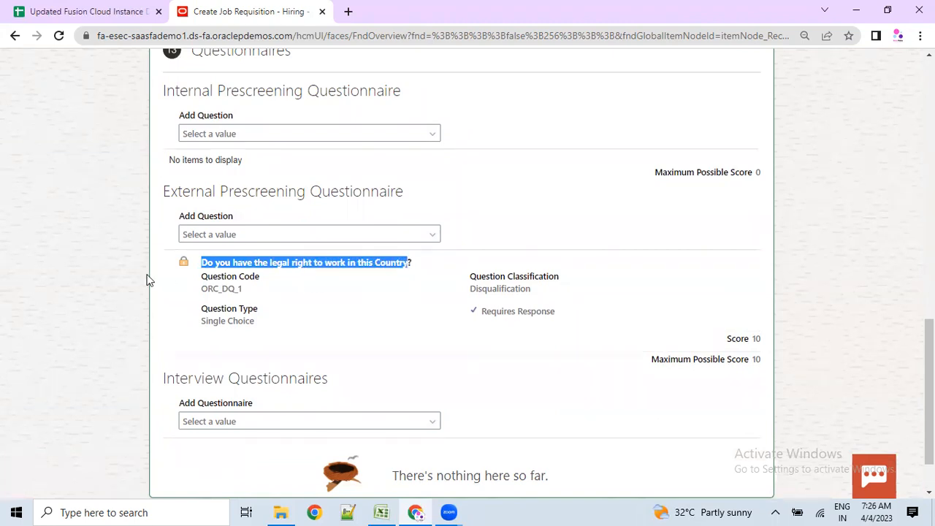
pyautogui.click(195, 271)
pyautogui.moveTo(194, 276); pyautogui.dragTo(277, 328)
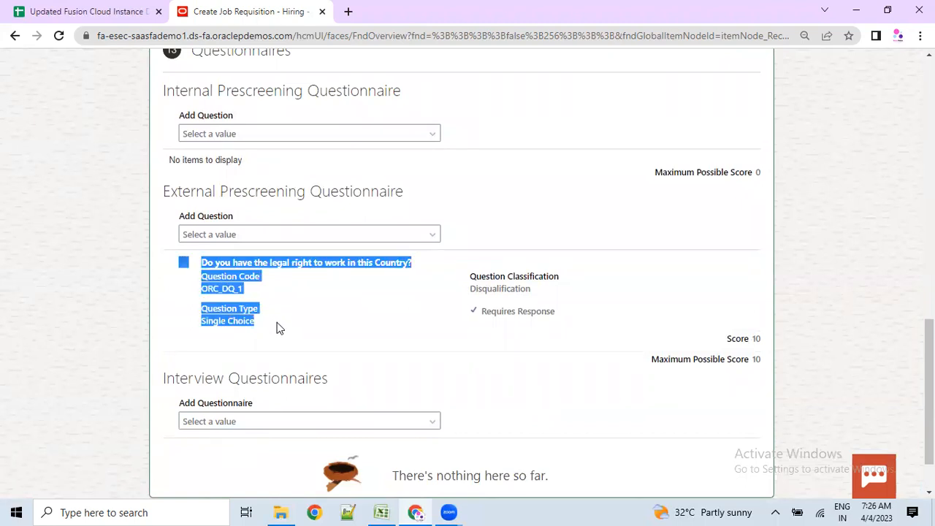
pyautogui.moveTo(727, 340); pyautogui.dragTo(756, 339)
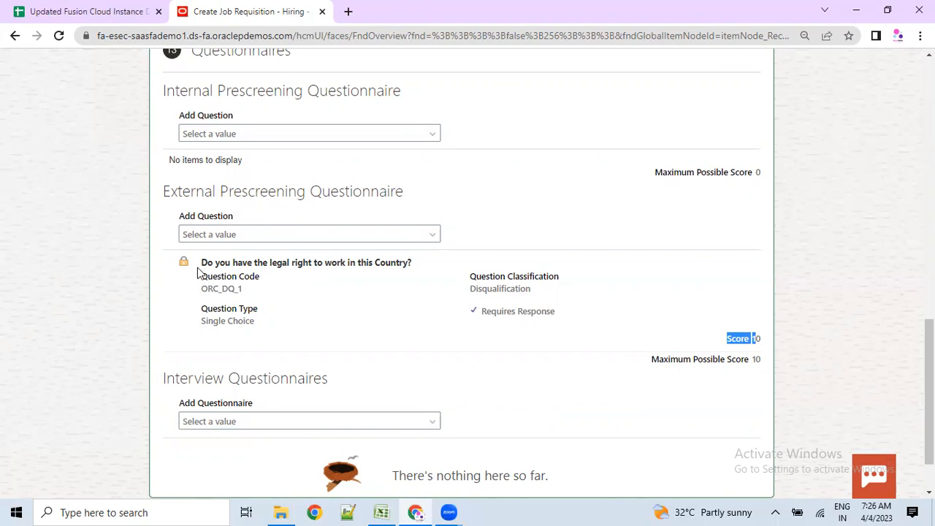
pyautogui.moveTo(178, 264); pyautogui.dragTo(294, 323)
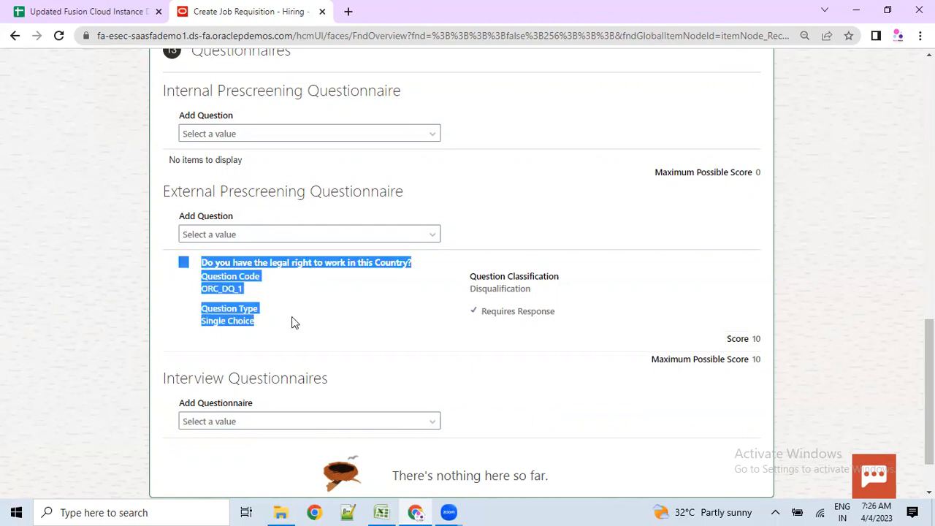
# - Add the professional-body question to external prescreening and make a response required
pyautogui.click(235, 234)
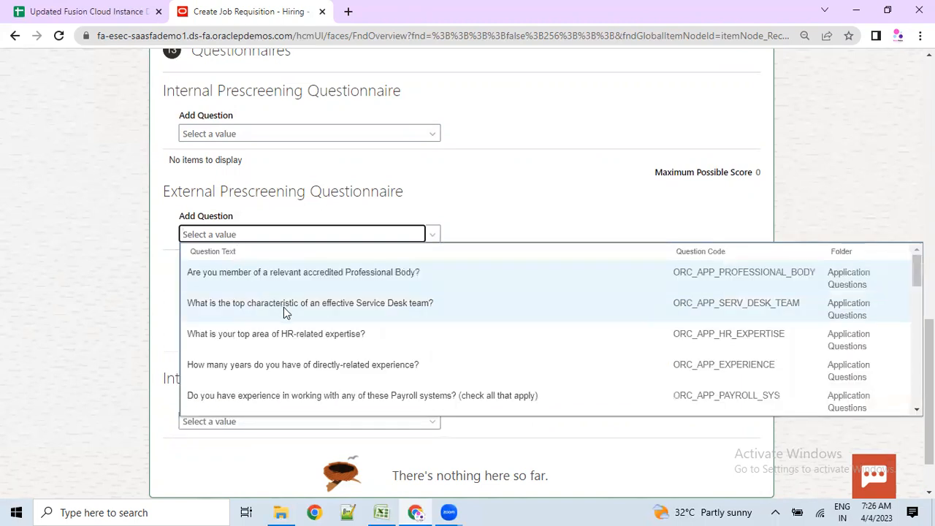
pyautogui.scroll(-2, 290, 368)
pyautogui.scroll(-2, 290, 368)
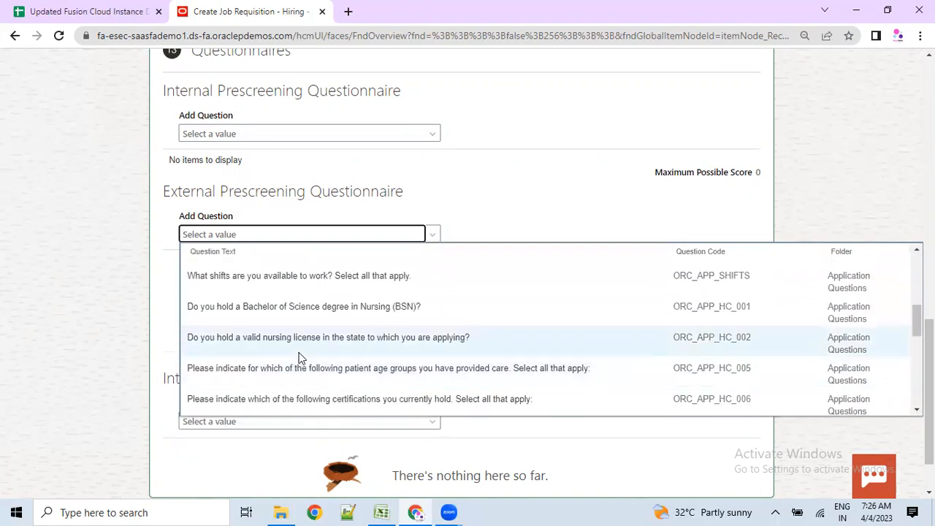
pyautogui.scroll(-6, 299, 354)
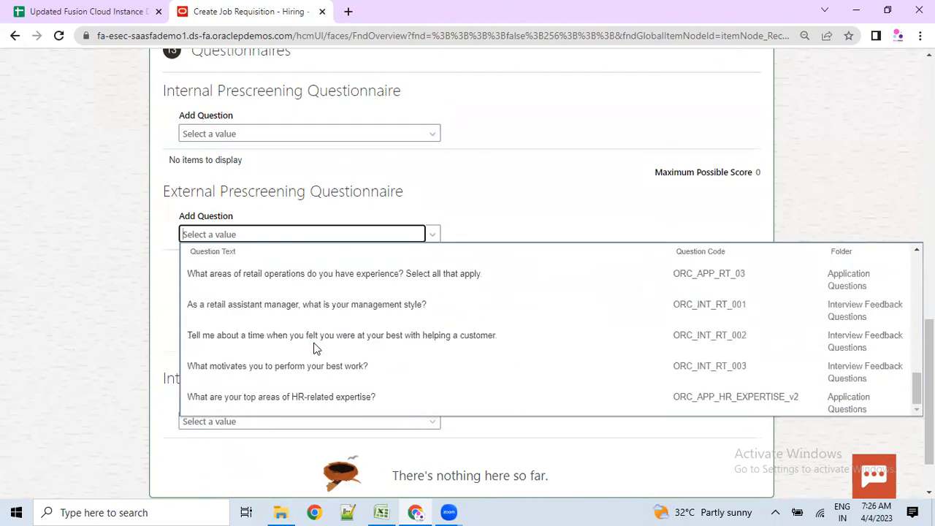
pyautogui.scroll(-2, 314, 343)
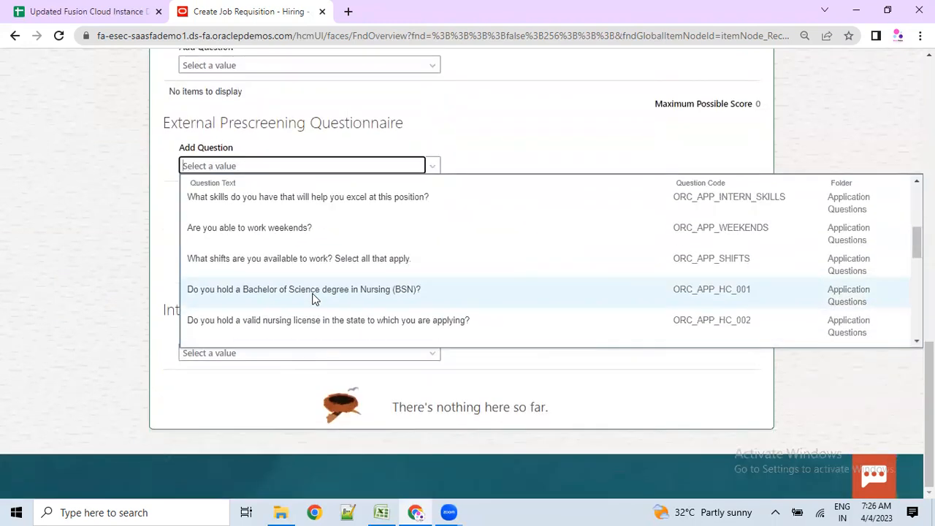
pyautogui.scroll(5, 314, 296)
pyautogui.click(297, 418)
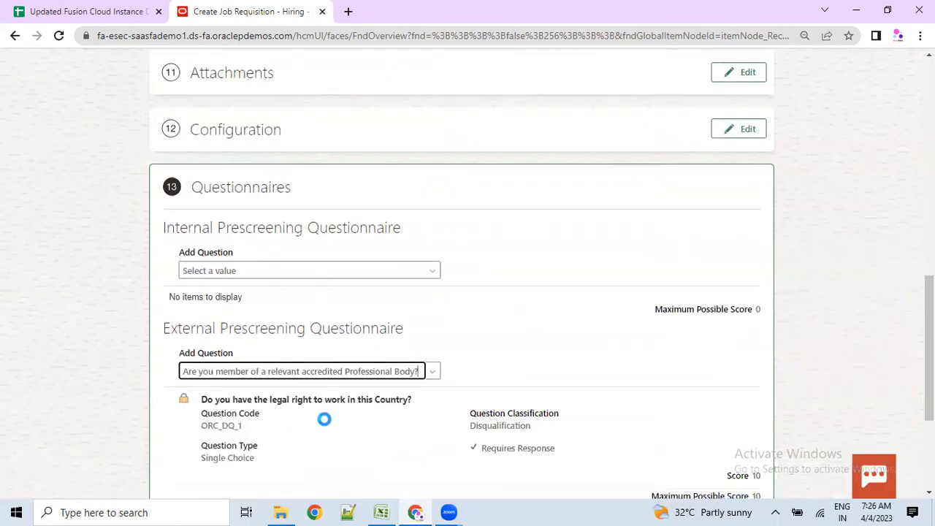
pyautogui.scroll(-3, 318, 380)
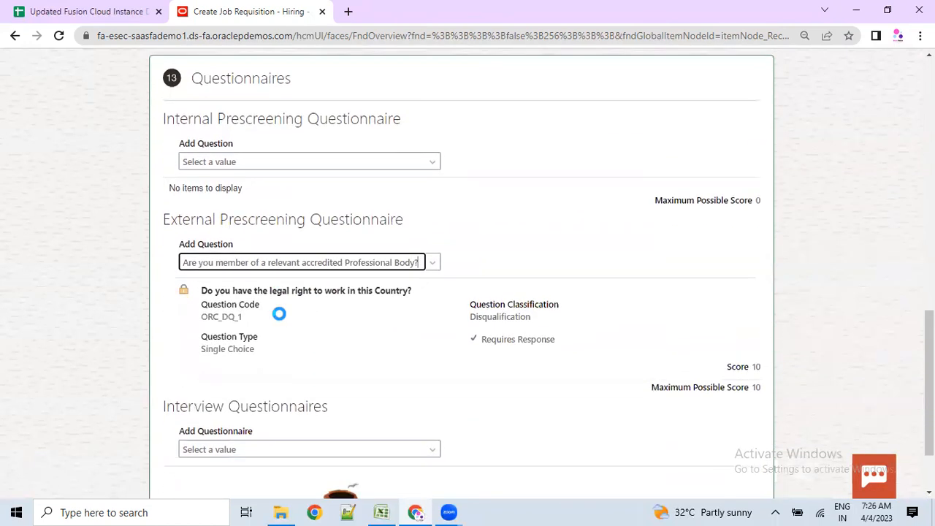
pyautogui.scroll(-3, 279, 313)
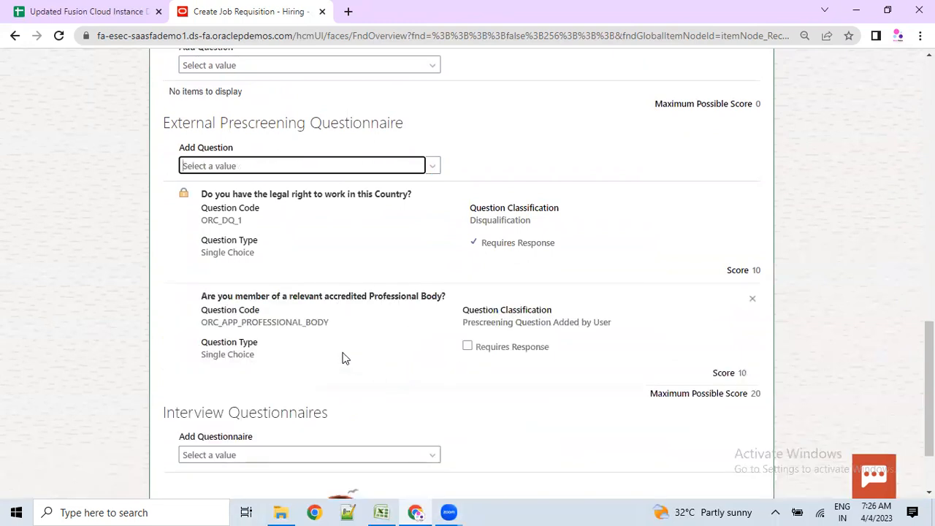
pyautogui.click(467, 346)
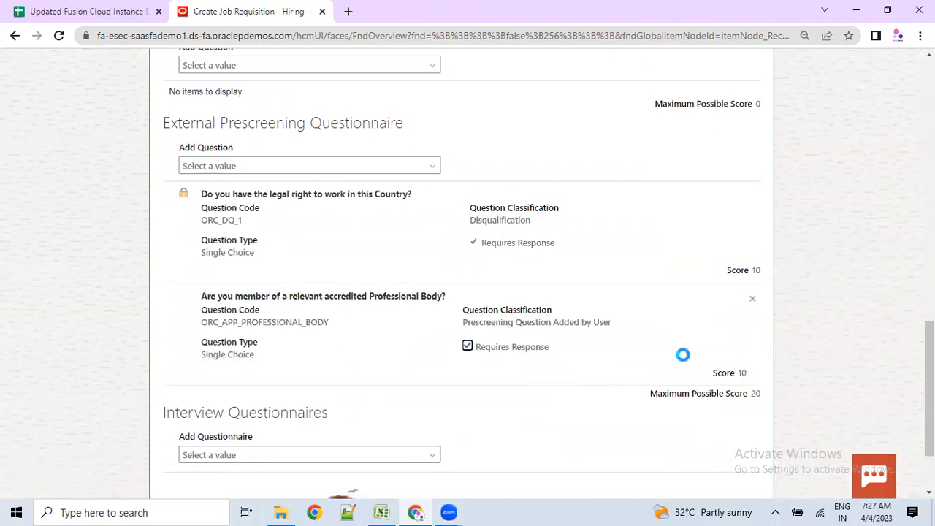
pyautogui.moveTo(741, 373); pyautogui.dragTo(718, 369)
# - Add the HR-expertise question to external prescreening
pyautogui.click(397, 166)
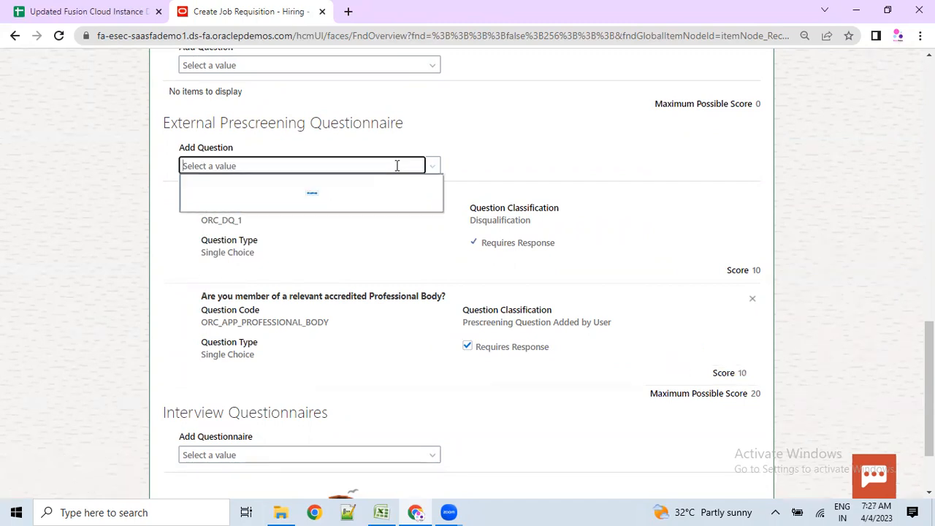
pyautogui.click(378, 241)
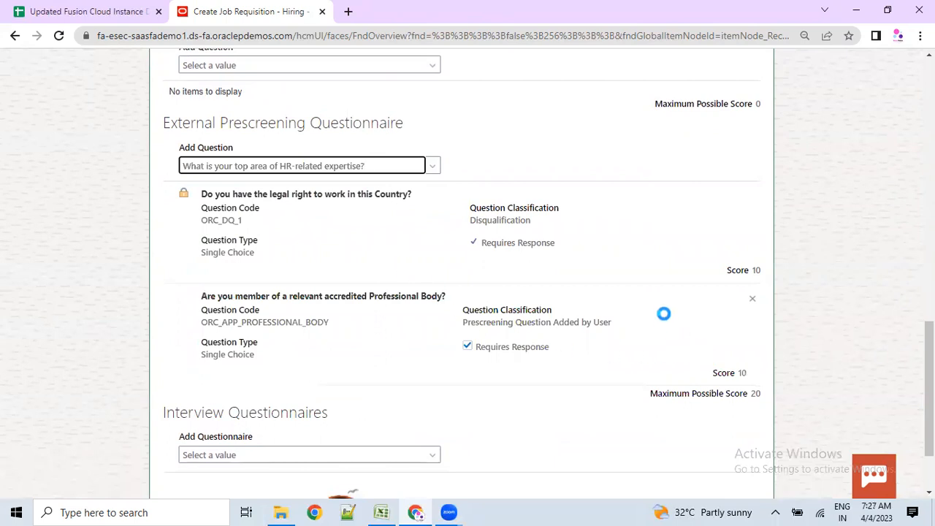
pyautogui.scroll(-1, 431, 380)
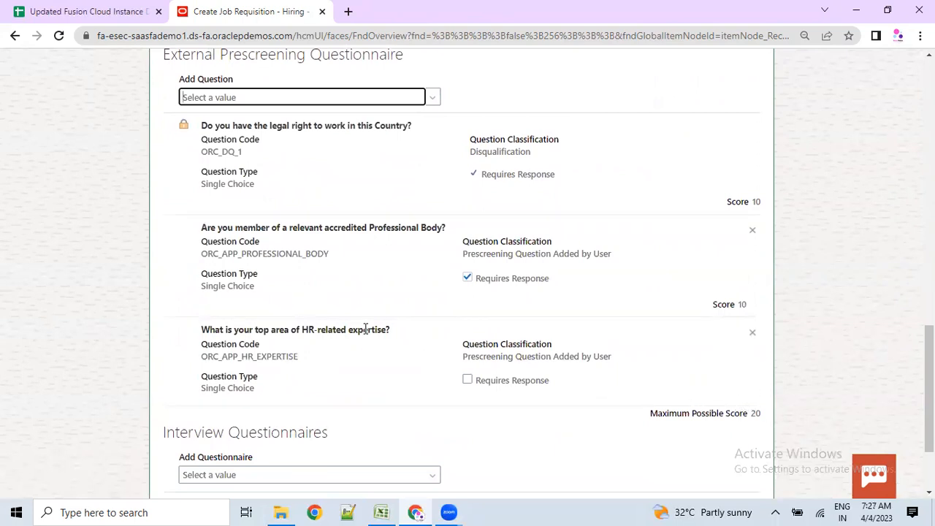
pyautogui.scroll(1, 351, 307)
pyautogui.moveTo(217, 122); pyautogui.dragTo(350, 126)
pyautogui.scroll(2, 334, 199)
# - Add the years-of-experience question, scored 25, to internal prescreening
pyautogui.click(238, 201)
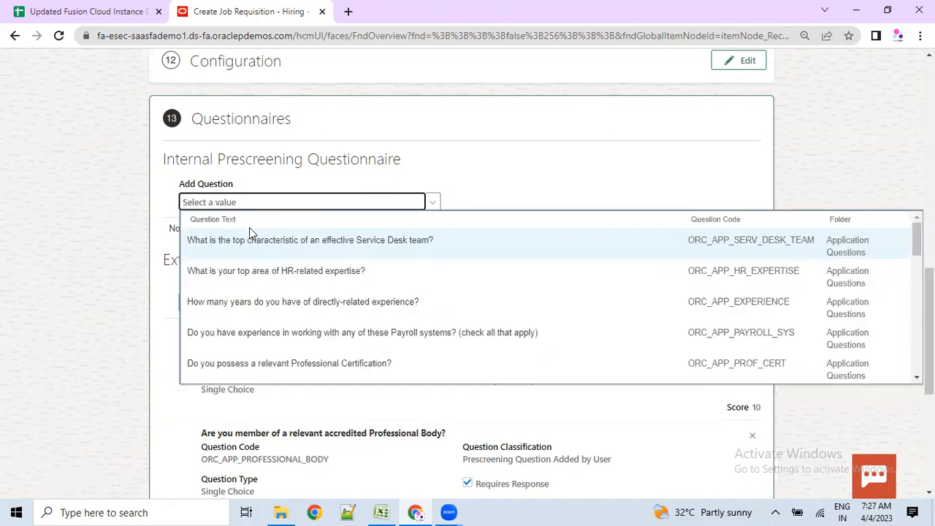
pyautogui.click(289, 299)
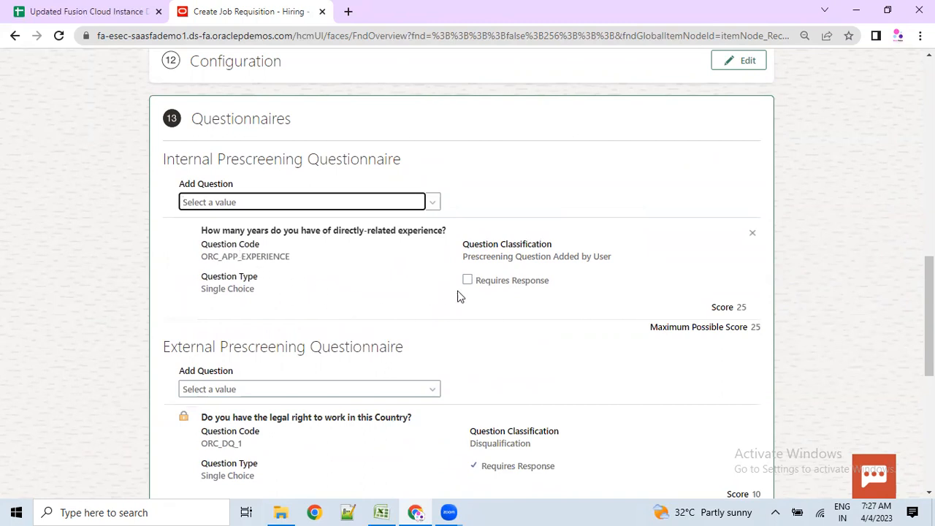
pyautogui.moveTo(236, 159); pyautogui.dragTo(162, 159)
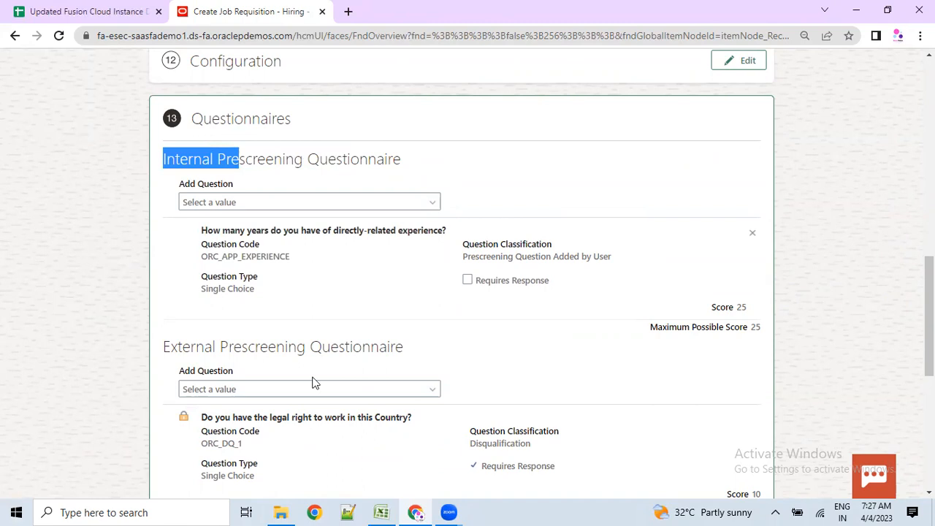
pyautogui.scroll(-5, 314, 381)
pyautogui.scroll(6, 313, 382)
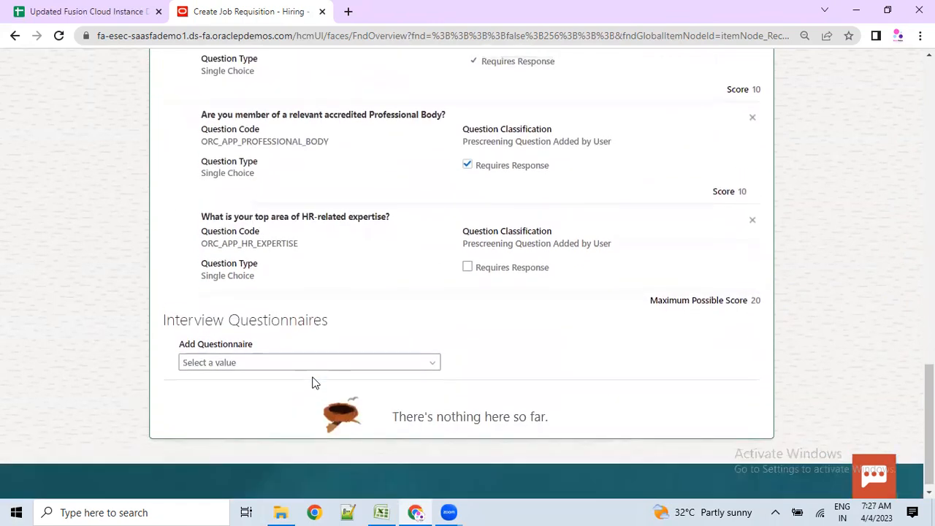
pyautogui.scroll(10, 310, 380)
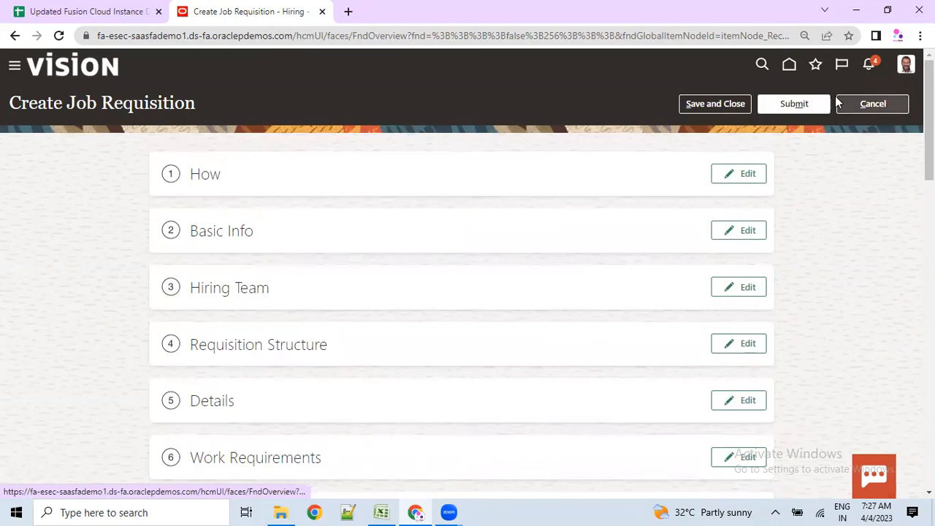
# - Submit the requisition and confirm Sr.Sales Manager (936) shows Job formatting - In Progress
pyautogui.click(803, 108)
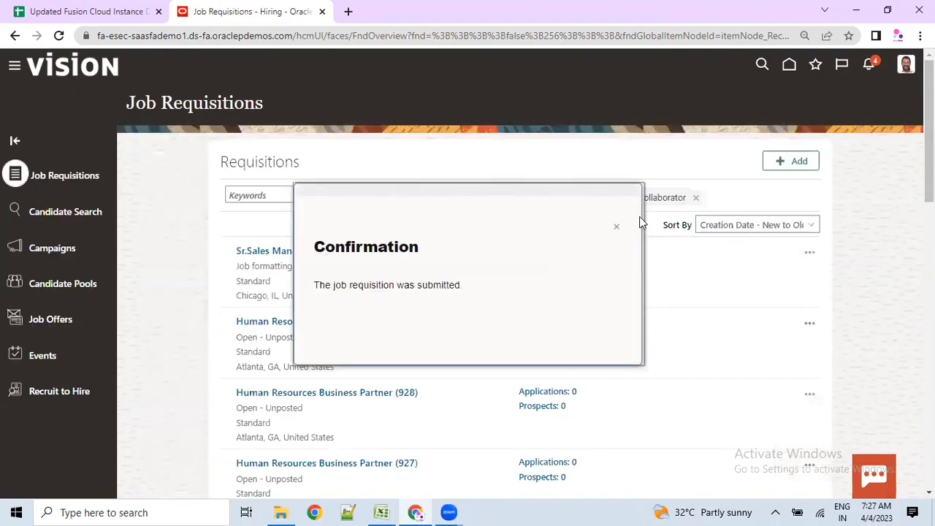
pyautogui.click(617, 227)
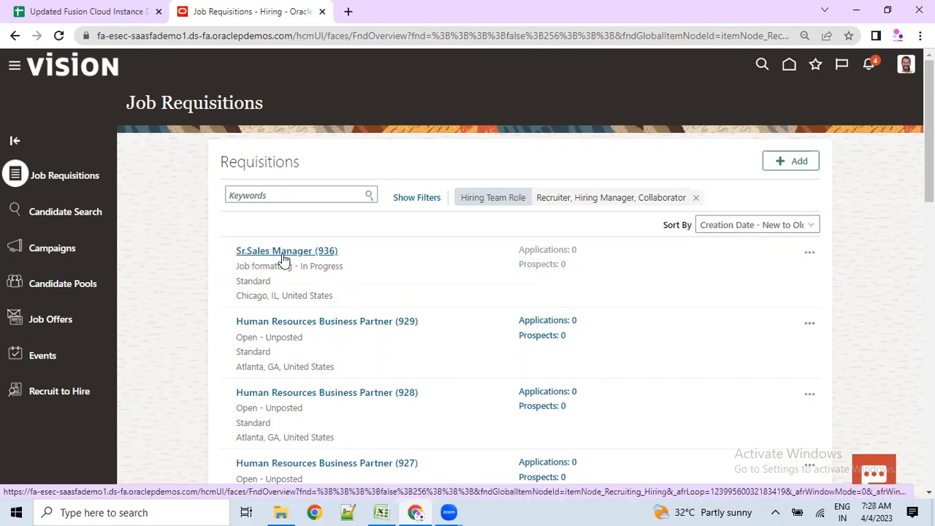
pyautogui.moveTo(245, 266); pyautogui.dragTo(345, 266)
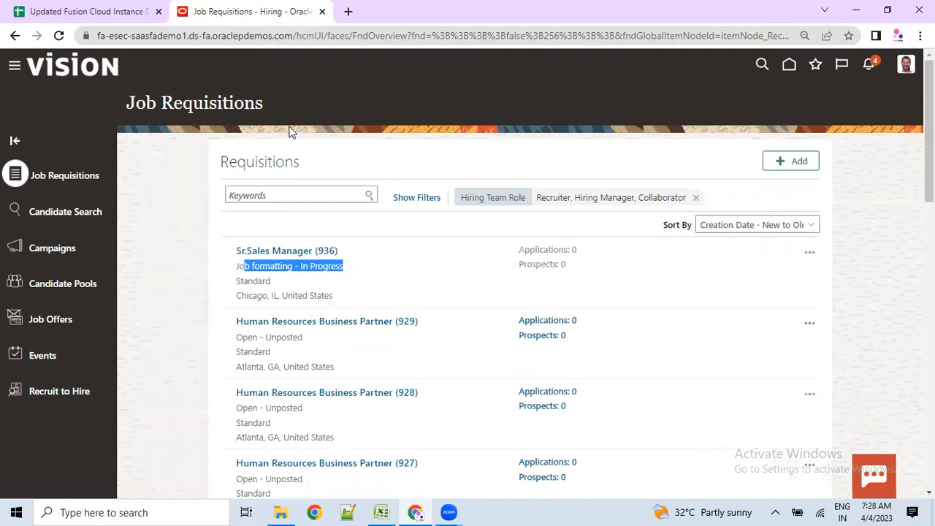
pyautogui.click(174, 305)
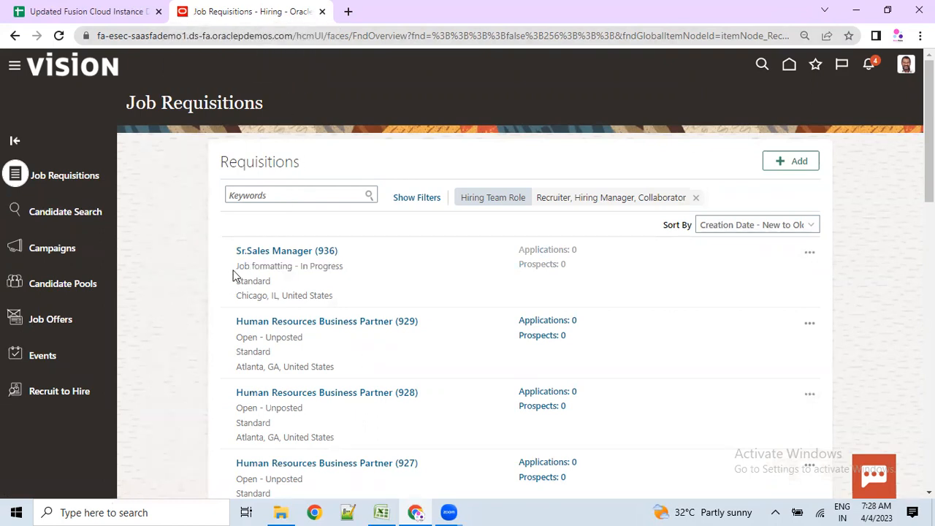
pyautogui.moveTo(236, 271); pyautogui.dragTo(346, 272)
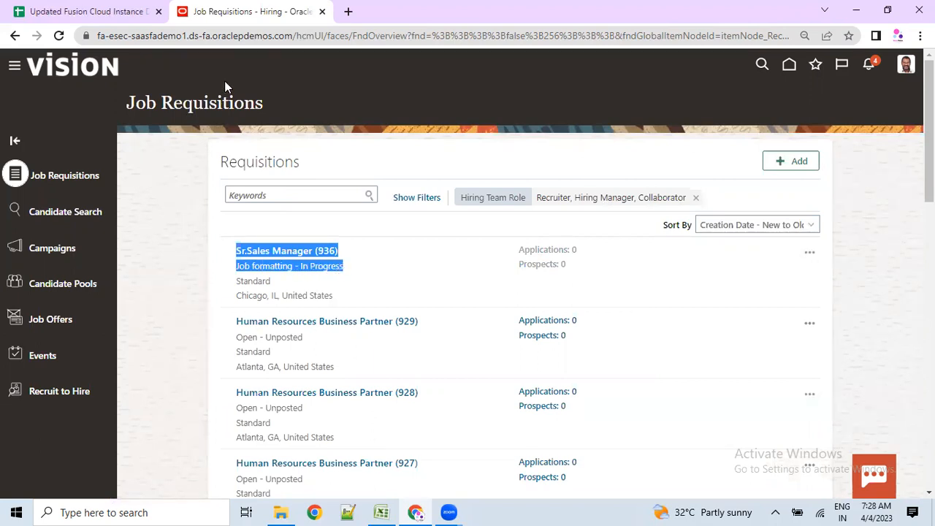
pyautogui.click(174, 325)
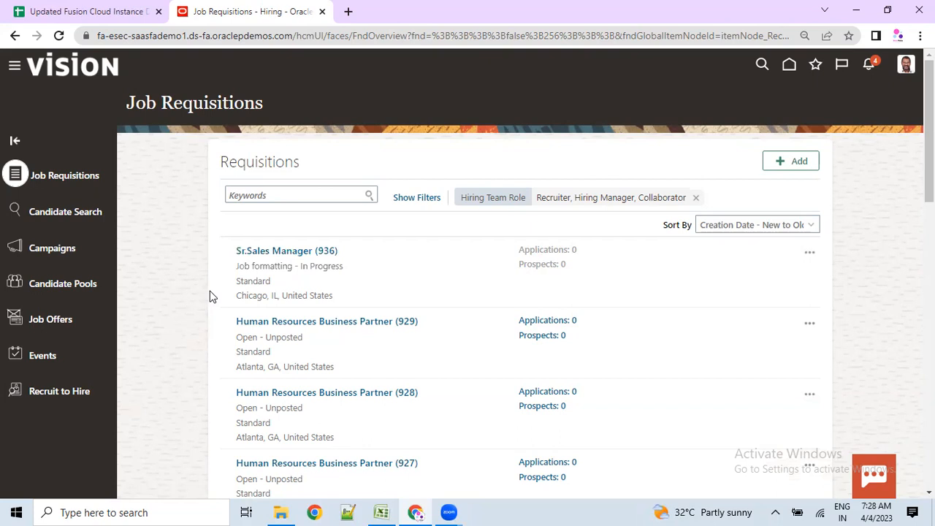
pyautogui.moveTo(230, 255); pyautogui.dragTo(340, 247)
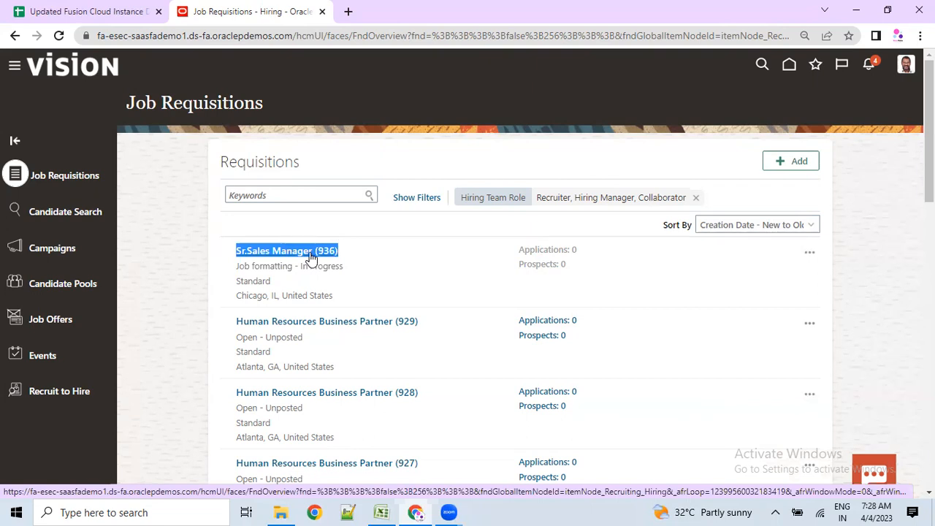
# - Open Sr.Sales Manager (936) to review its Employer and Recruiting Organization descriptions
pyautogui.click(311, 258)
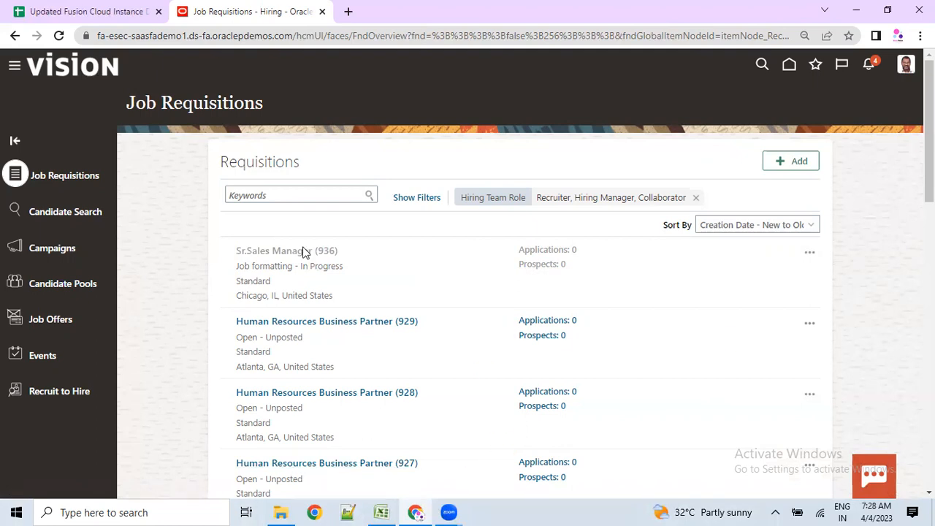
pyautogui.moveTo(250, 191); pyautogui.dragTo(307, 191)
pyautogui.moveTo(267, 282); pyautogui.dragTo(381, 282)
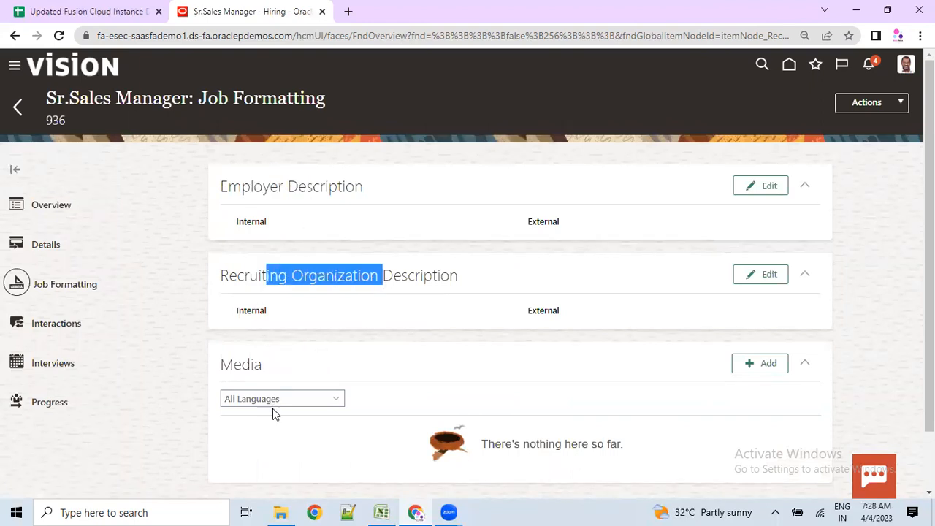
pyautogui.scroll(-2, 294, 428)
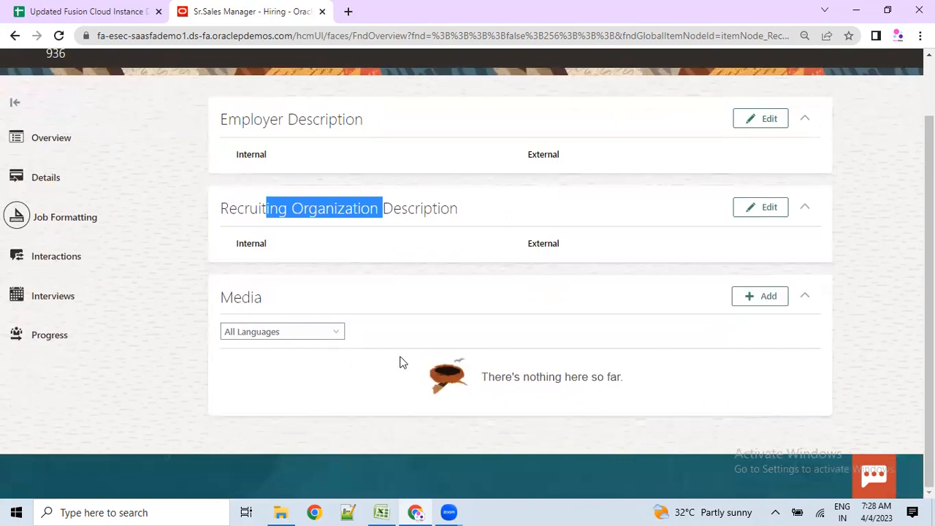
pyautogui.scroll(2, 399, 361)
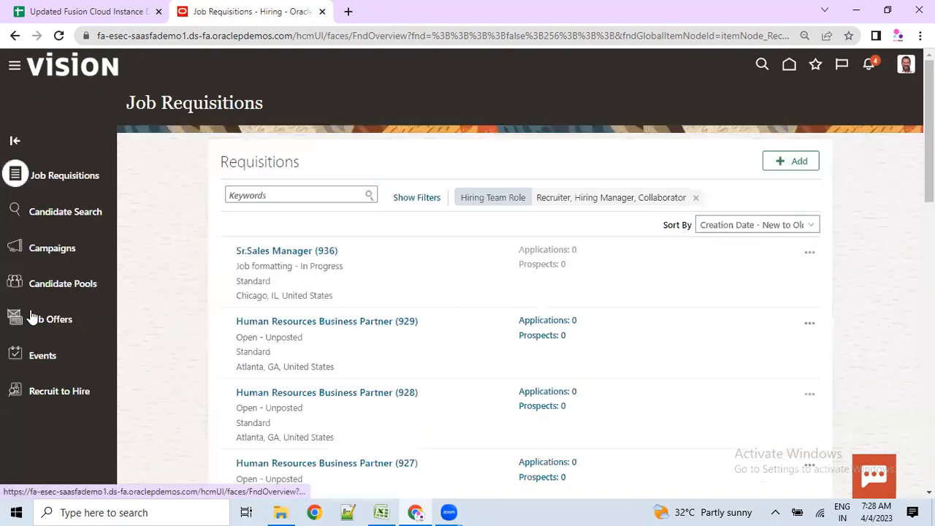
# - Filter the requisitions list to the Job formatting phase
pyautogui.click(421, 199)
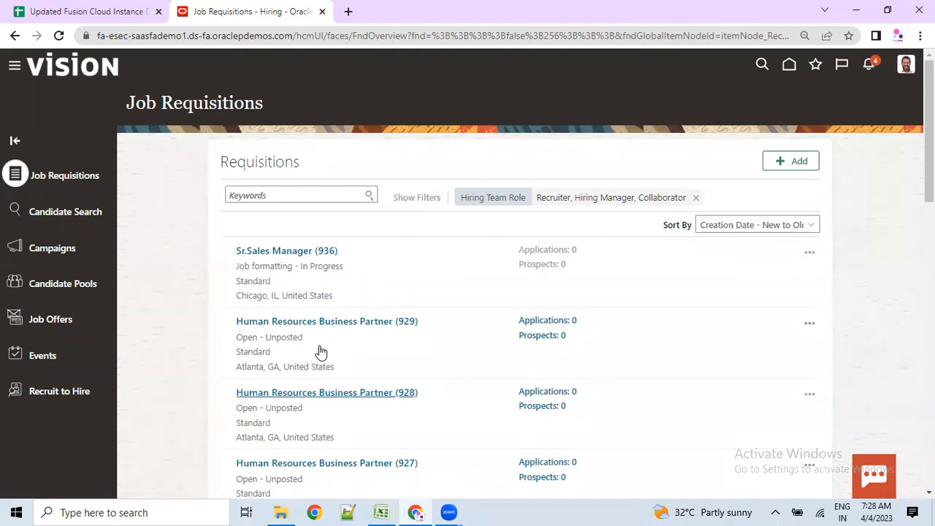
pyautogui.scroll(-2, 263, 347)
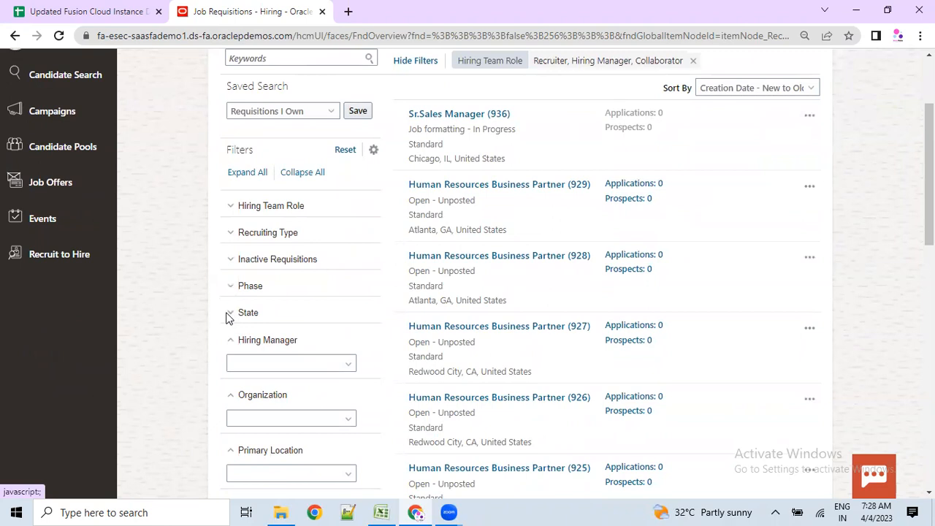
pyautogui.click(231, 286)
pyautogui.moveTo(404, 200); pyautogui.dragTo(439, 200)
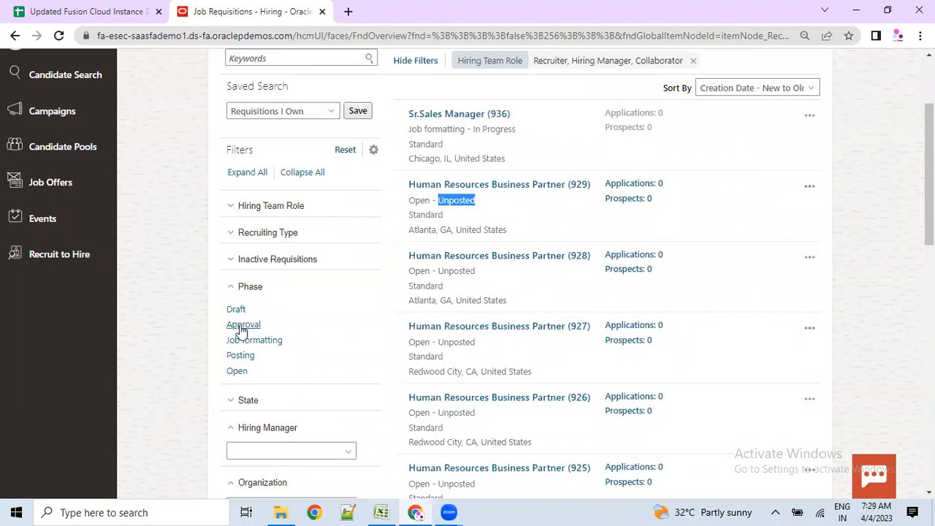
pyautogui.scroll(-2, 252, 336)
pyautogui.click(252, 270)
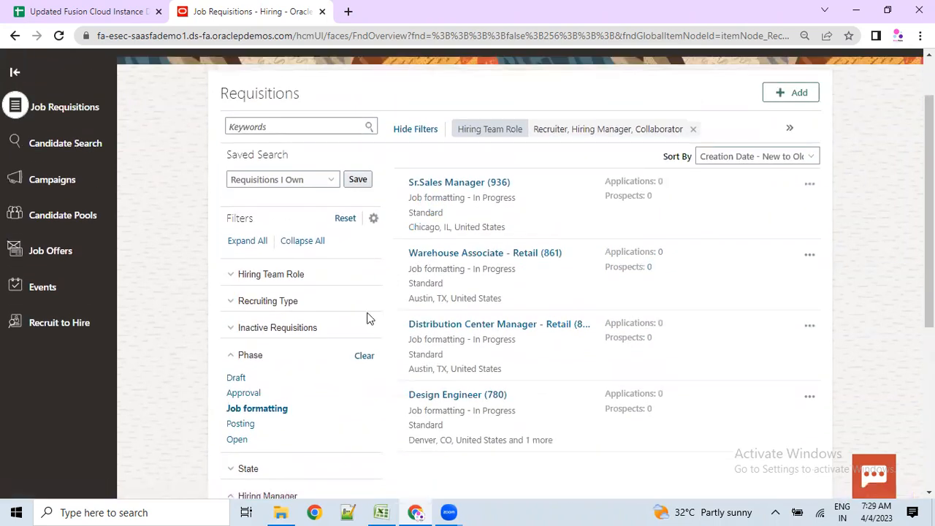
pyautogui.scroll(-4, 288, 417)
# - Expand the State filter and open the Sr.Sales Manager (936) requisition
pyautogui.click(235, 337)
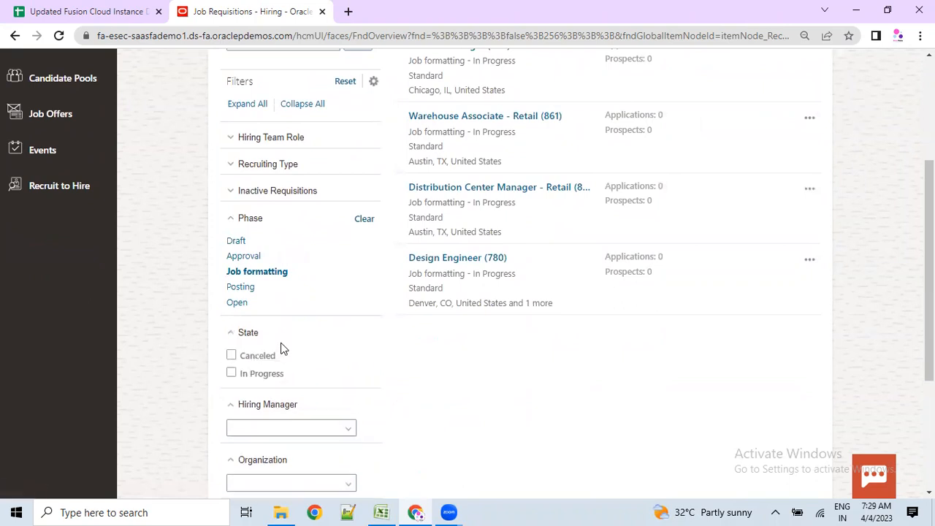
pyautogui.scroll(4, 428, 271)
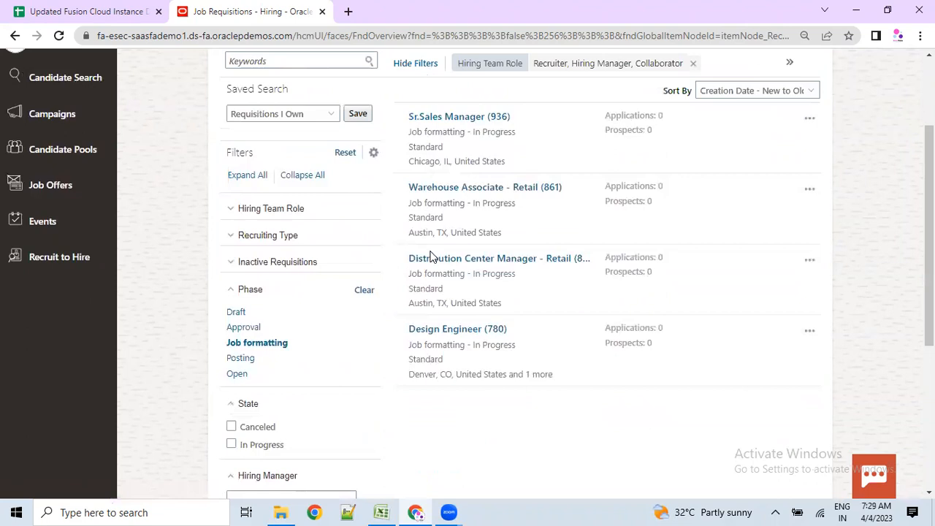
pyautogui.click(442, 182)
pyautogui.scroll(-2, 440, 143)
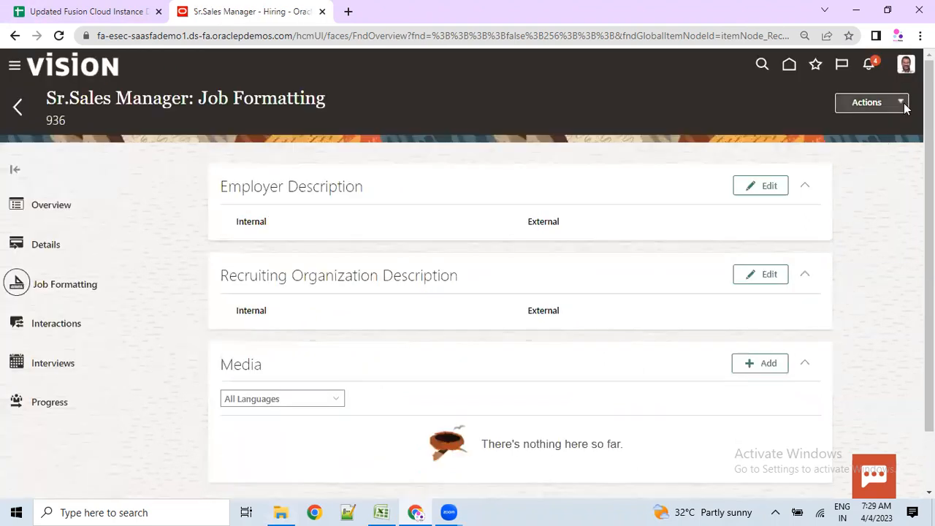
# - Move Sr.Sales Manager (936) to the Posting phase, accepting the warning, and review Internal Career Site
pyautogui.click(904, 106)
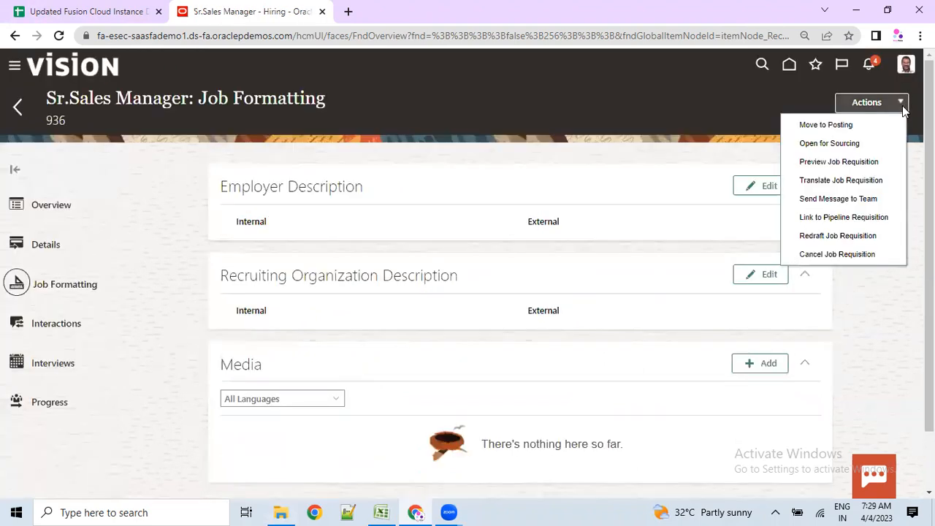
pyautogui.click(846, 125)
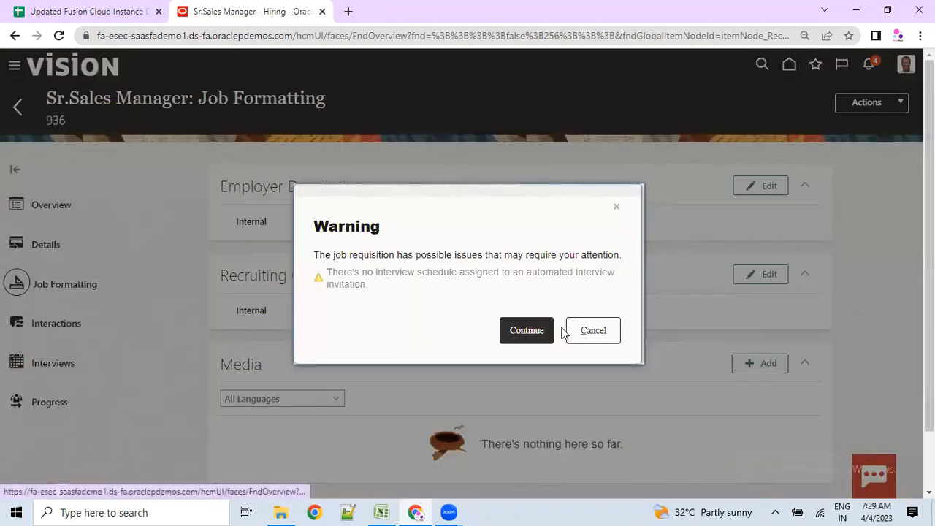
pyautogui.click(539, 330)
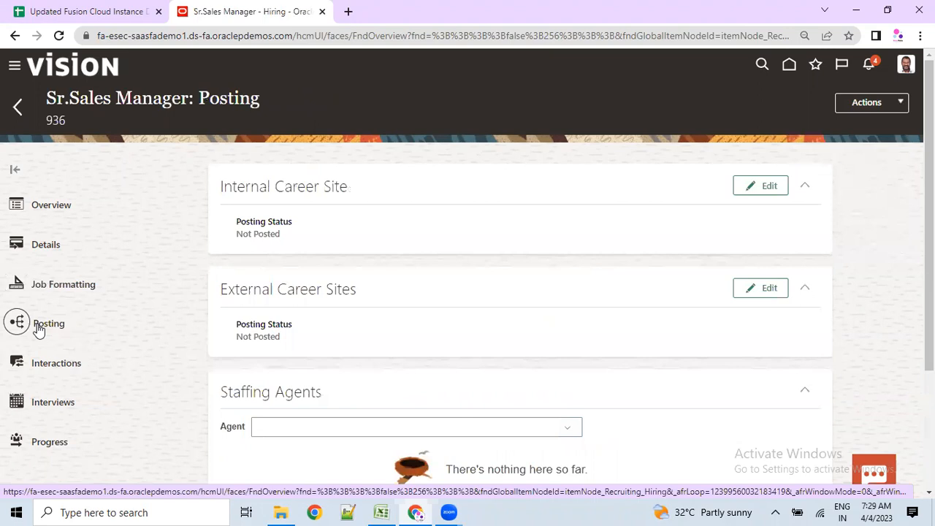
pyautogui.moveTo(224, 191); pyautogui.dragTo(339, 192)
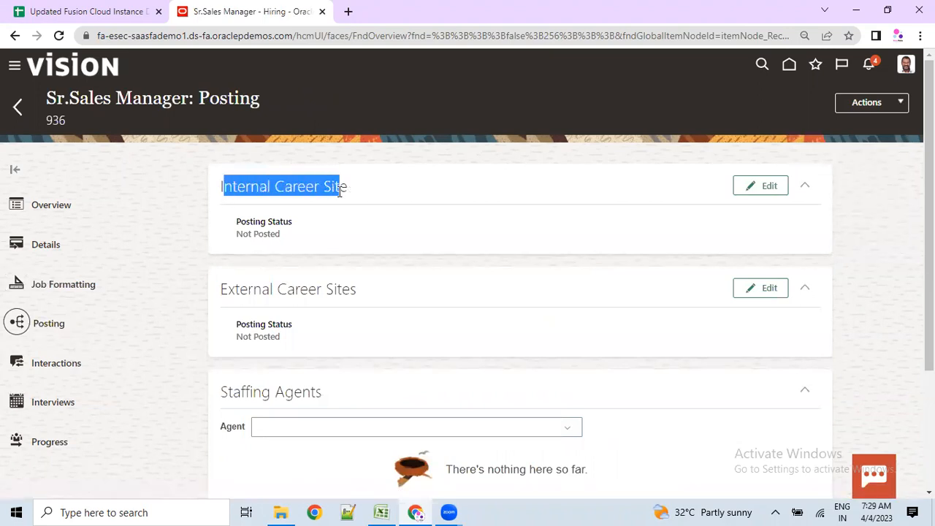
pyautogui.moveTo(219, 296); pyautogui.dragTo(346, 304)
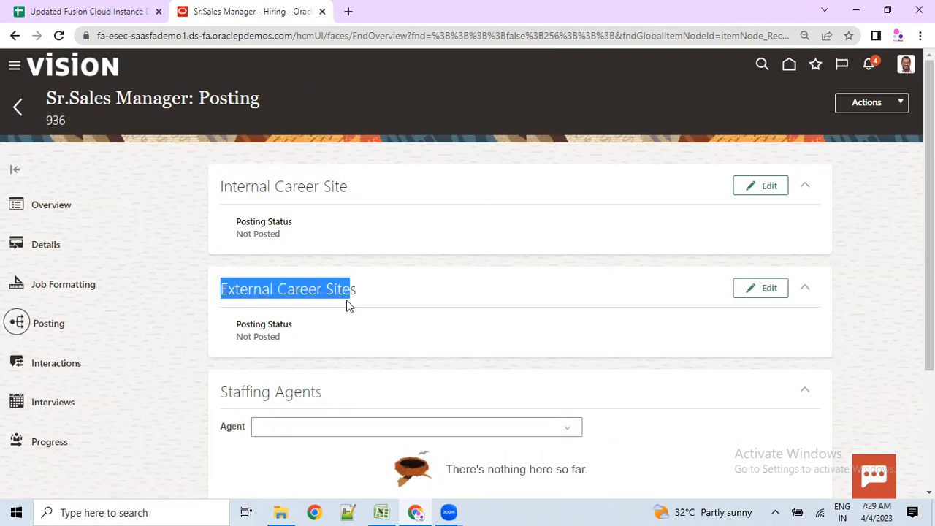
pyautogui.scroll(-1, 250, 380)
pyautogui.moveTo(225, 323); pyautogui.dragTo(325, 321)
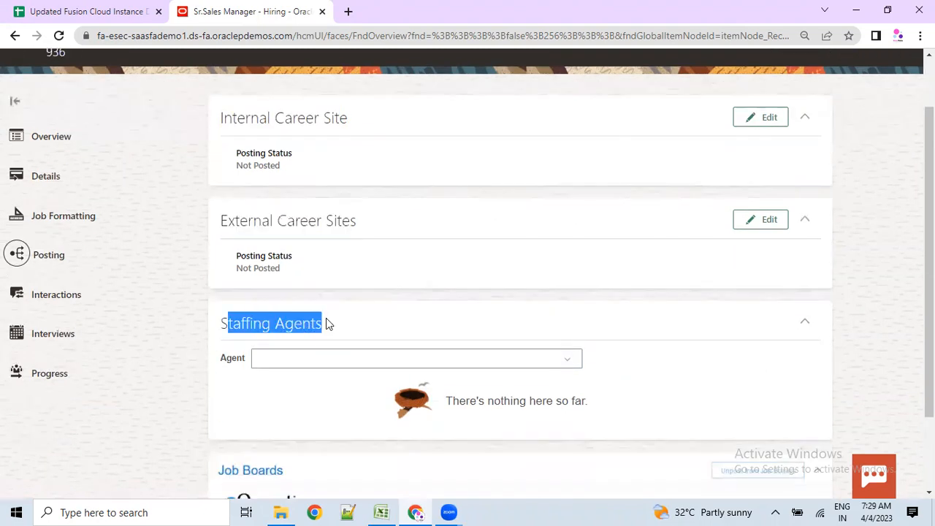
pyautogui.scroll(-1, 321, 357)
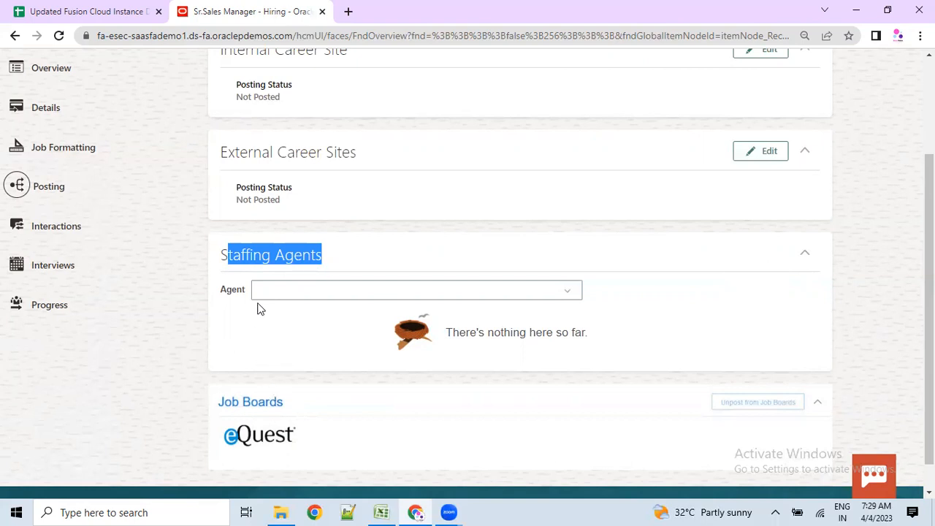
# - Keep the External Career Sites posting schedule at Do Not Post
pyautogui.click(763, 151)
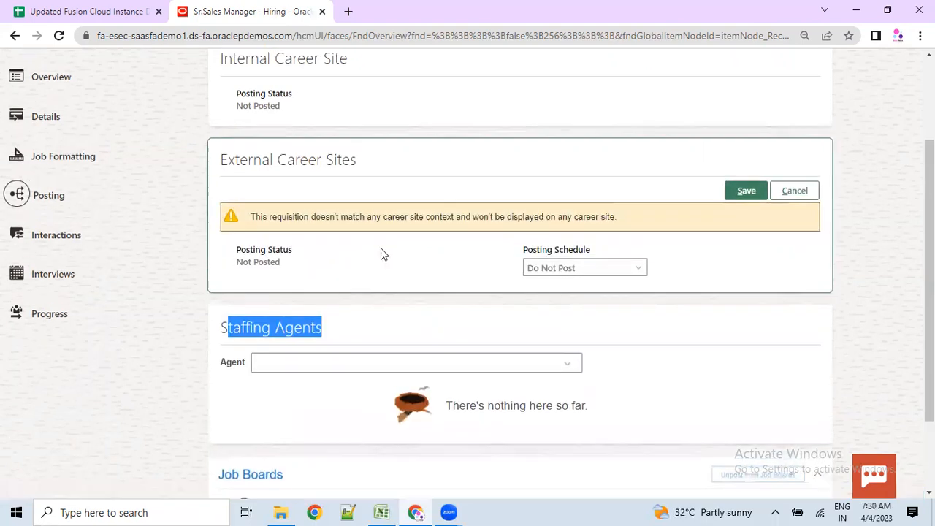
pyautogui.click(566, 331)
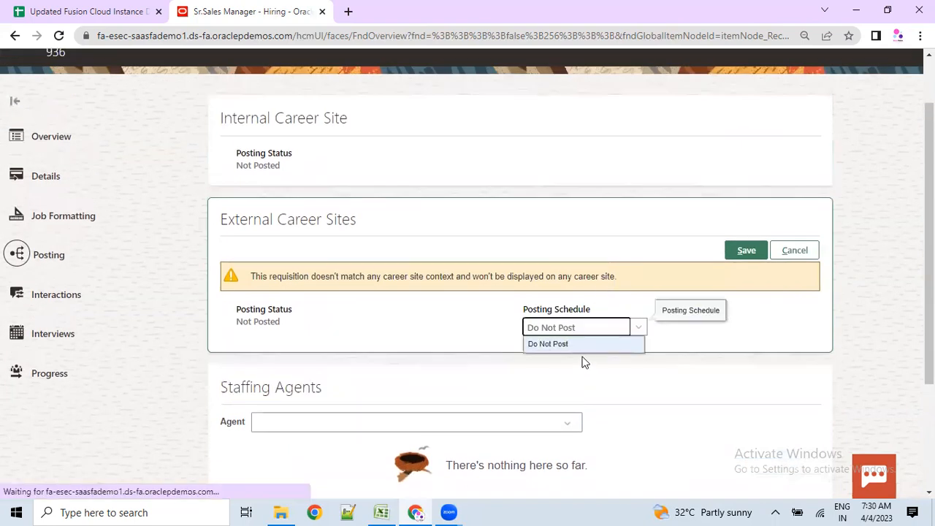
pyautogui.click(559, 346)
pyautogui.moveTo(286, 276); pyautogui.dragTo(440, 277)
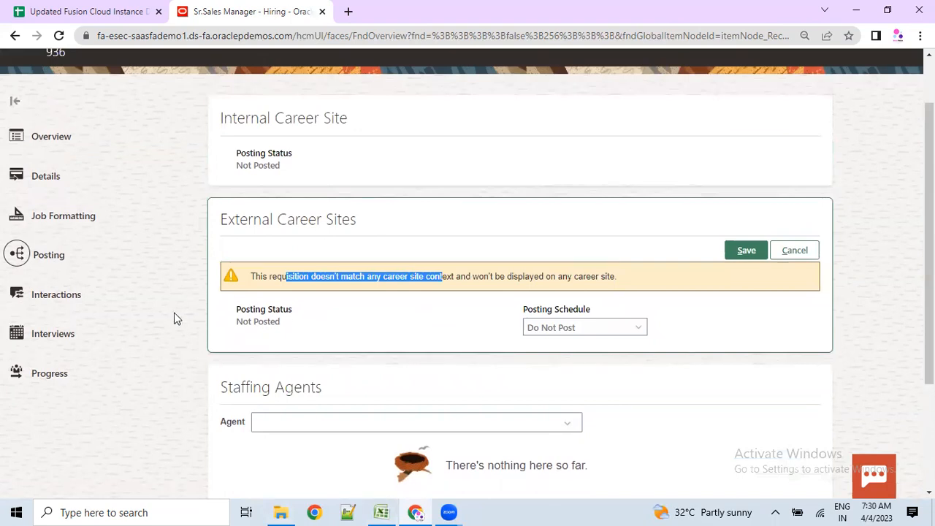
pyautogui.scroll(2, 177, 252)
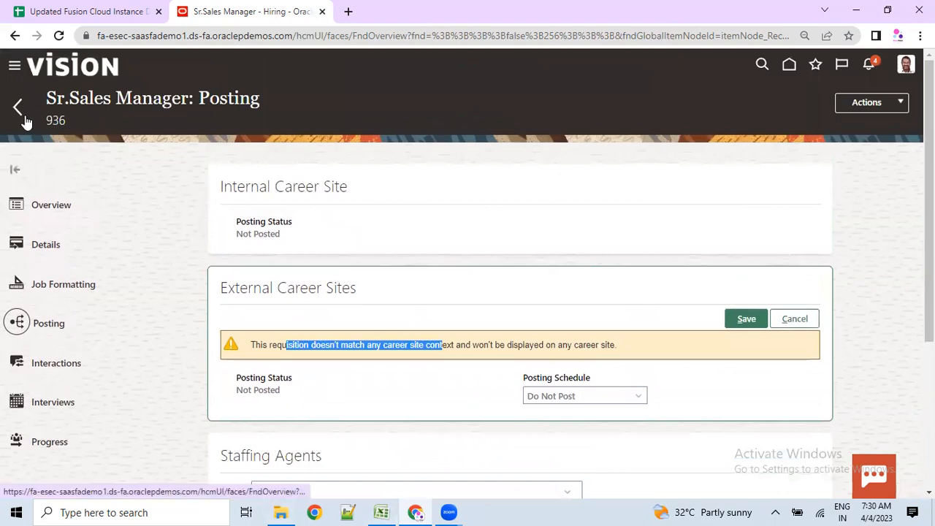
pyautogui.moveTo(221, 287); pyautogui.dragTo(365, 300)
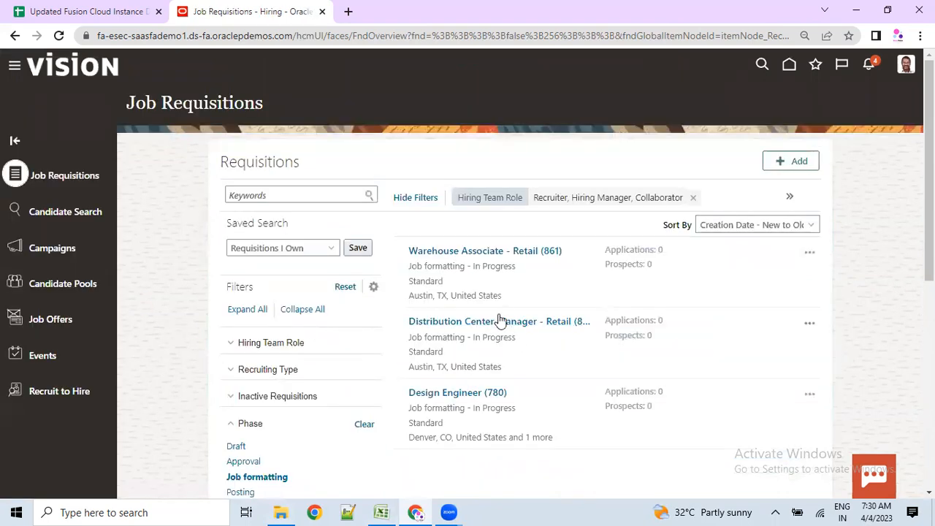
# - Move Distribution Center Manager - Retail (860) to Posting and check its external posting schedule options
pyautogui.click(493, 327)
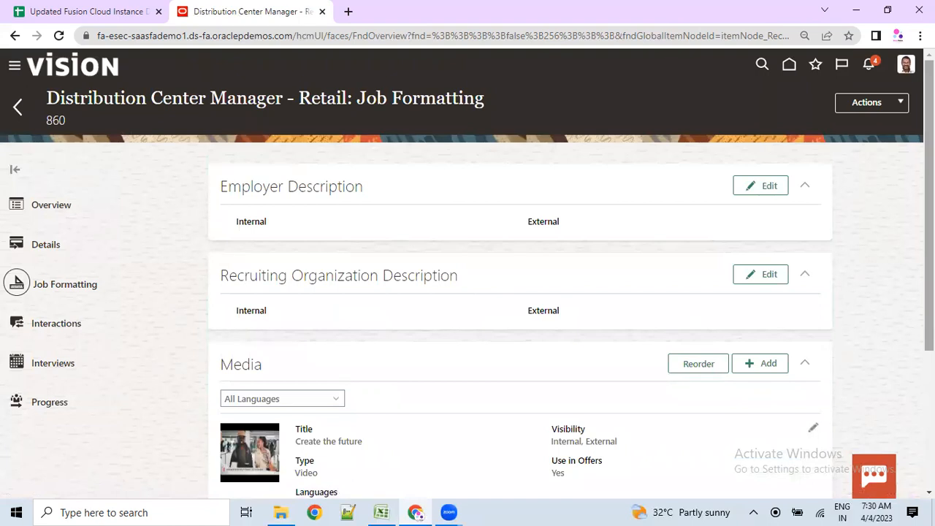
pyautogui.click(891, 110)
pyautogui.click(866, 124)
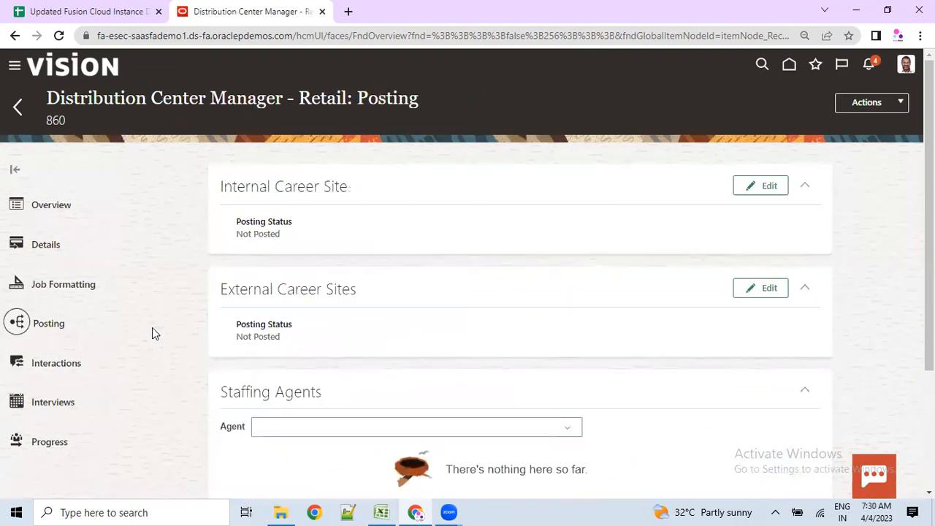
pyautogui.click(744, 292)
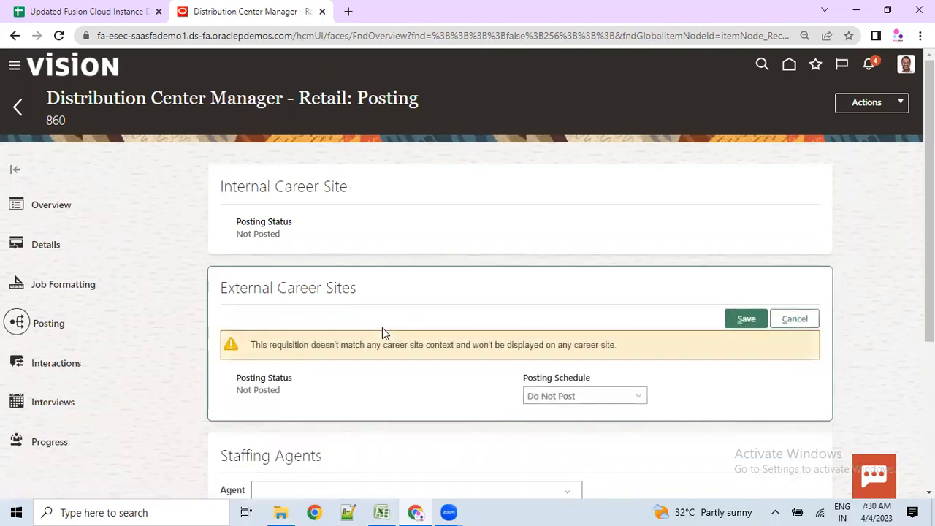
pyautogui.click(557, 398)
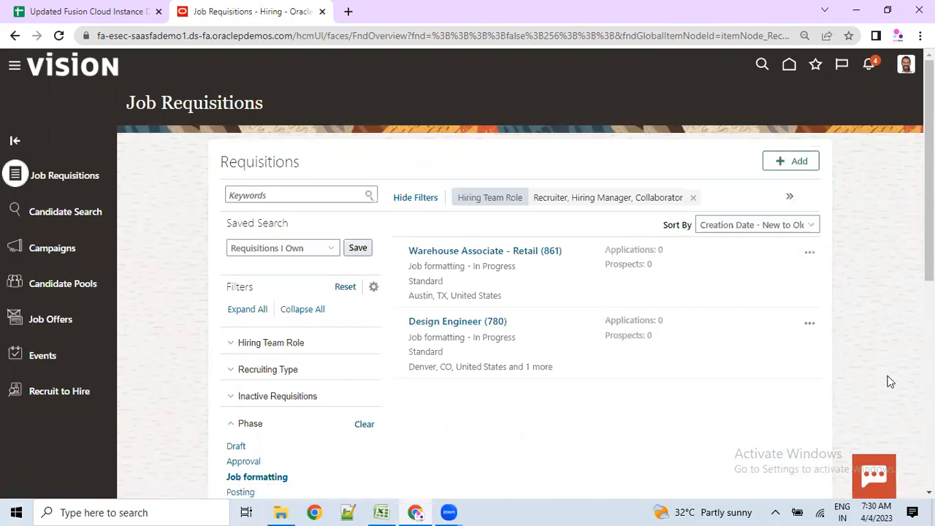
# - Filter the requisitions by the Posting phase, then by the Open phase
pyautogui.scroll(-2, 288, 361)
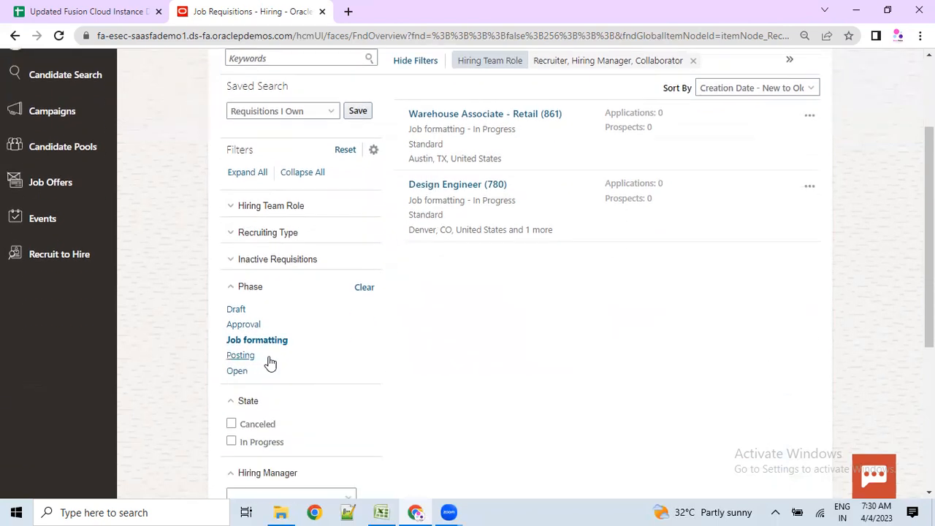
pyautogui.click(241, 356)
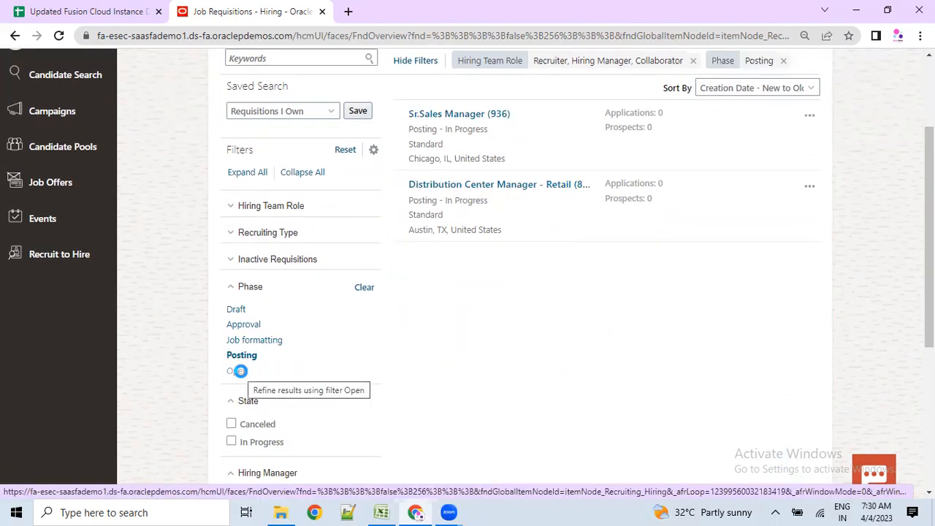
pyautogui.click(240, 371)
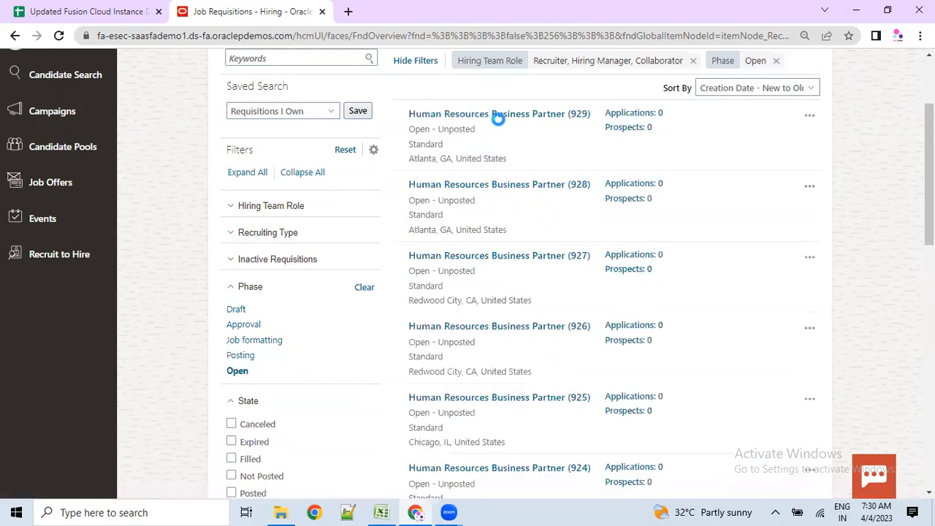
# - Open the Human Resources Business Partner (929) requisition and duplicate the page into a second browser tab
pyautogui.click(499, 117)
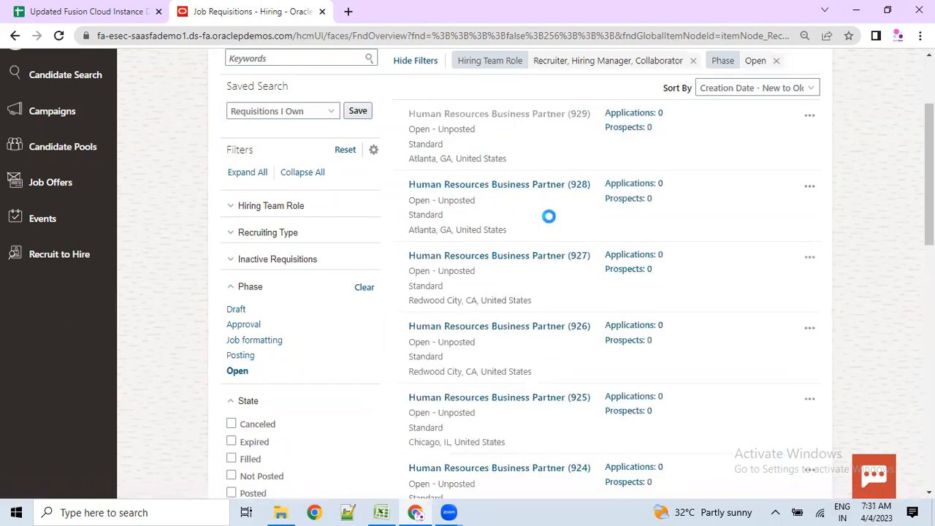
pyautogui.scroll(2, 650, 219)
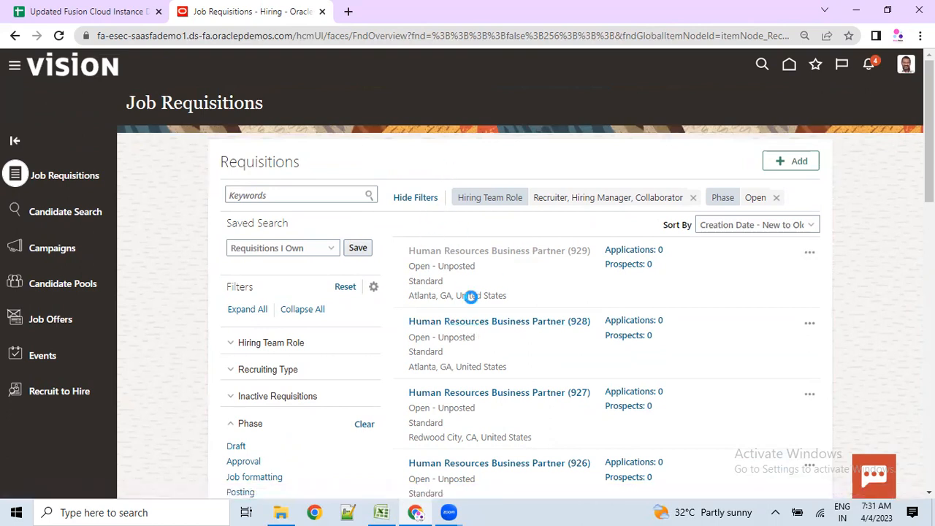
pyautogui.scroll(-2, 471, 299)
pyautogui.scroll(2, 474, 328)
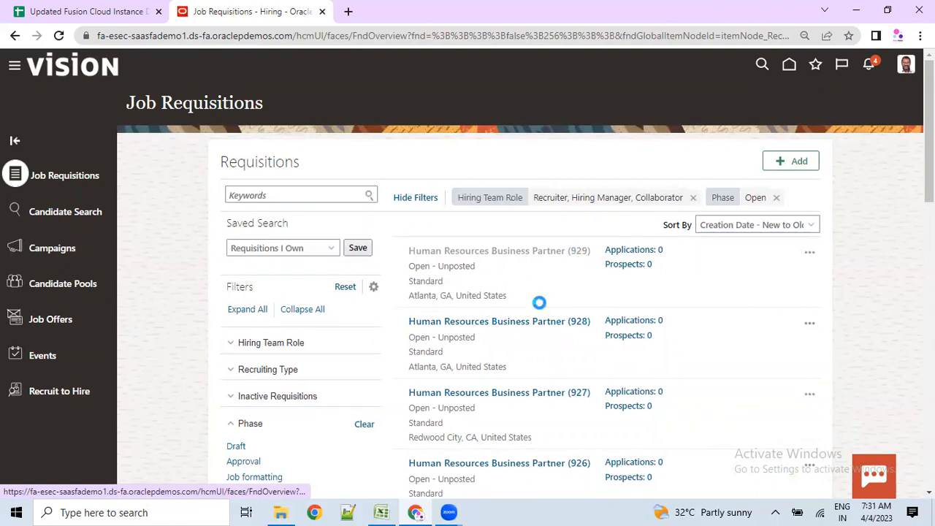
pyautogui.scroll(-3, 538, 244)
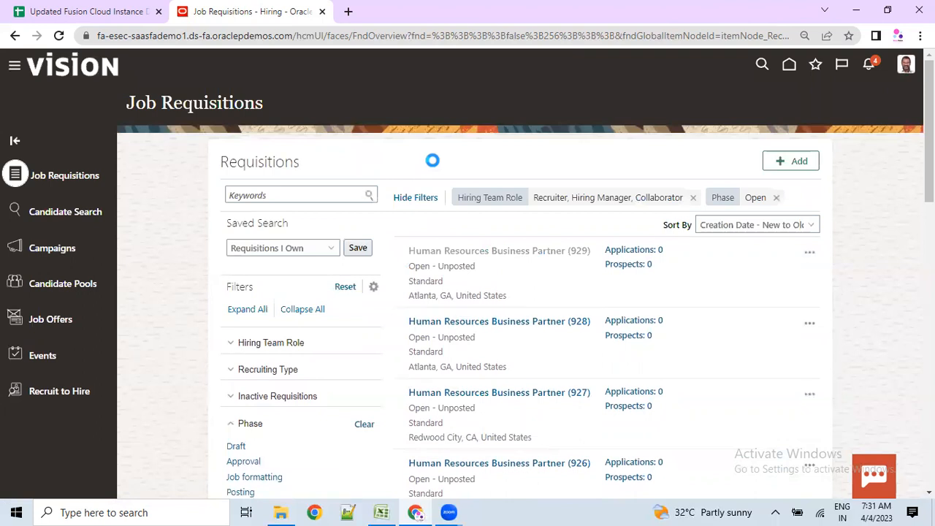
pyautogui.rightClick(295, 22)
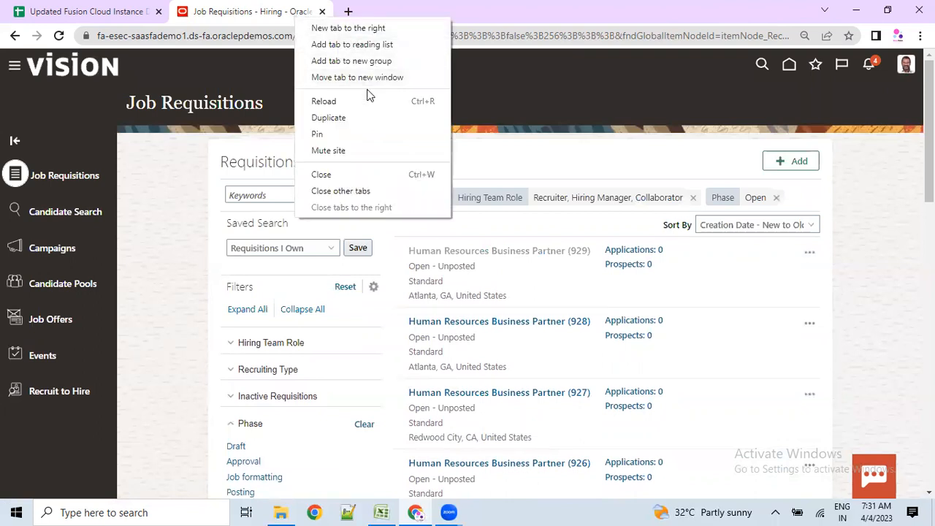
pyautogui.click(343, 117)
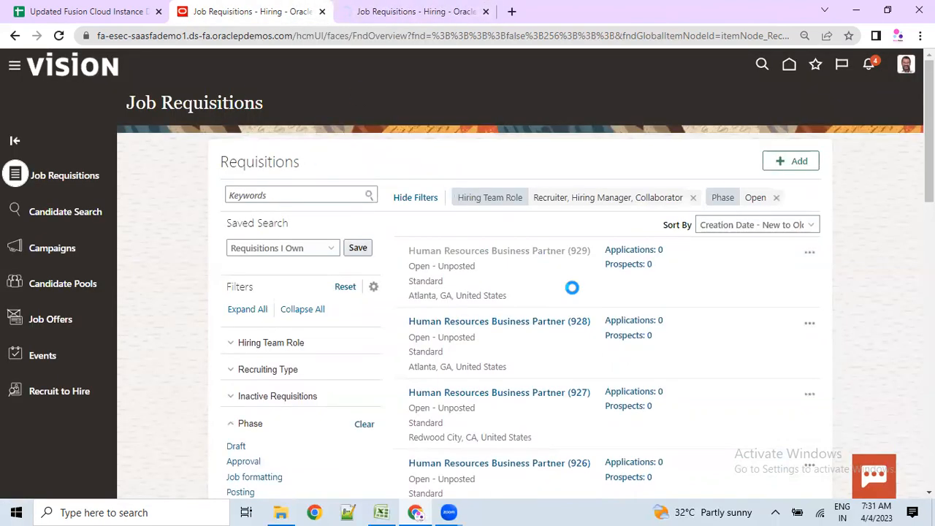
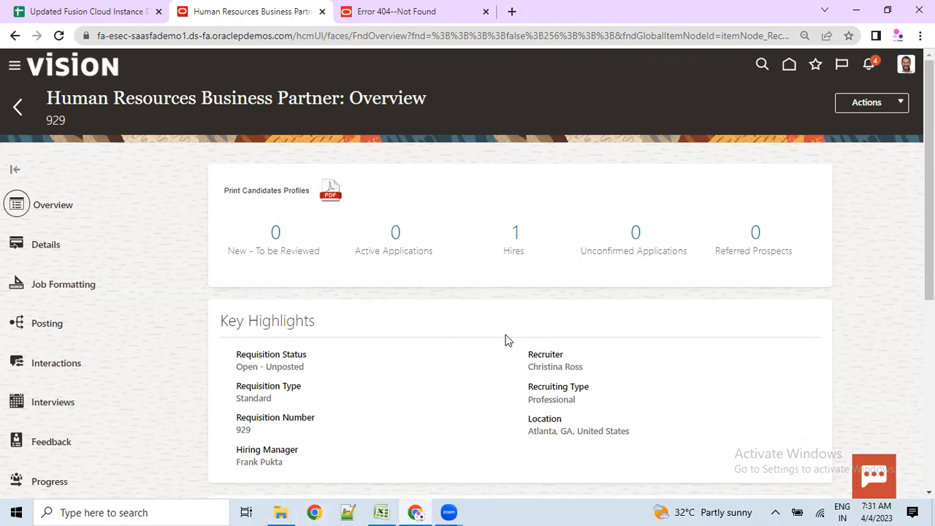
# - Open the Posting details of requisition 929
pyautogui.scroll(-3, 467, 327)
pyautogui.scroll(2, 420, 327)
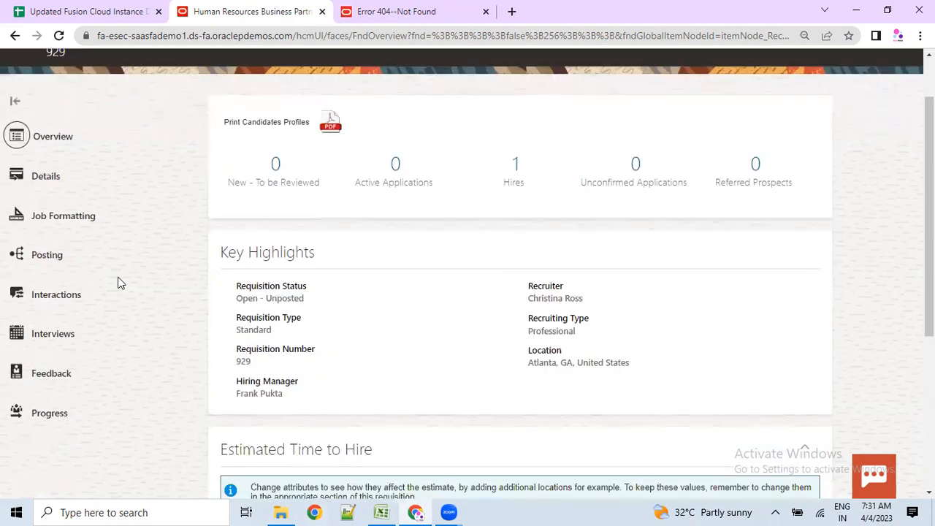
pyautogui.scroll(1, 230, 325)
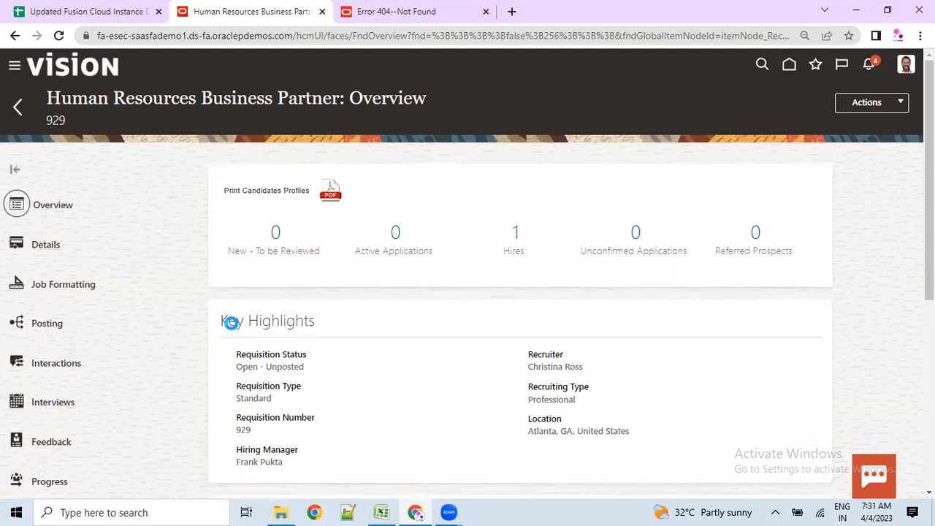
pyautogui.click(55, 324)
pyautogui.scroll(-1, 216, 322)
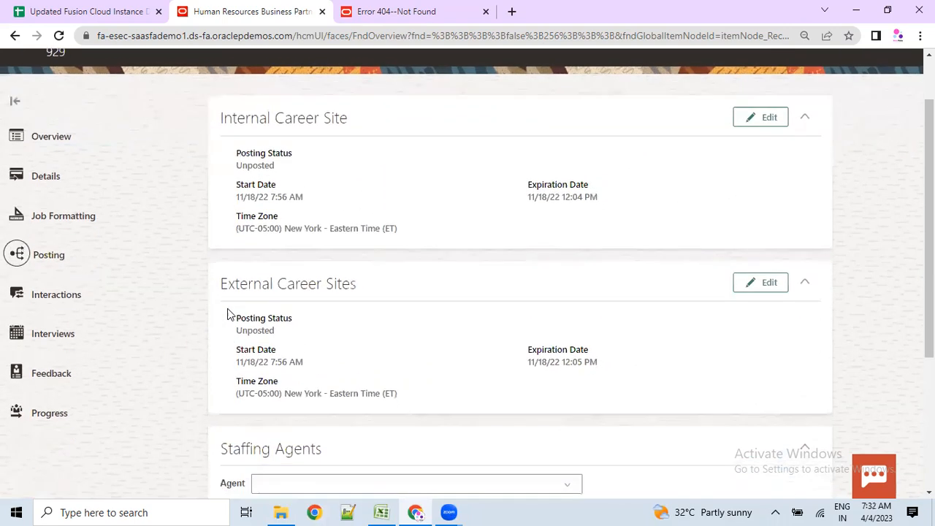
# - Review the unposted External and Internal Career Site statuses and their 11/18/22 dates
pyautogui.moveTo(226, 290); pyautogui.dragTo(343, 292)
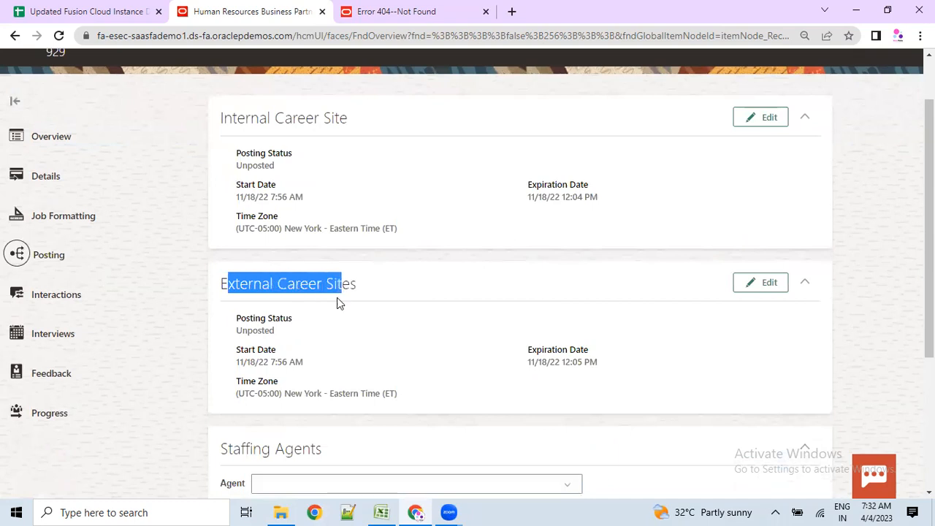
pyautogui.moveTo(264, 350); pyautogui.dragTo(276, 353)
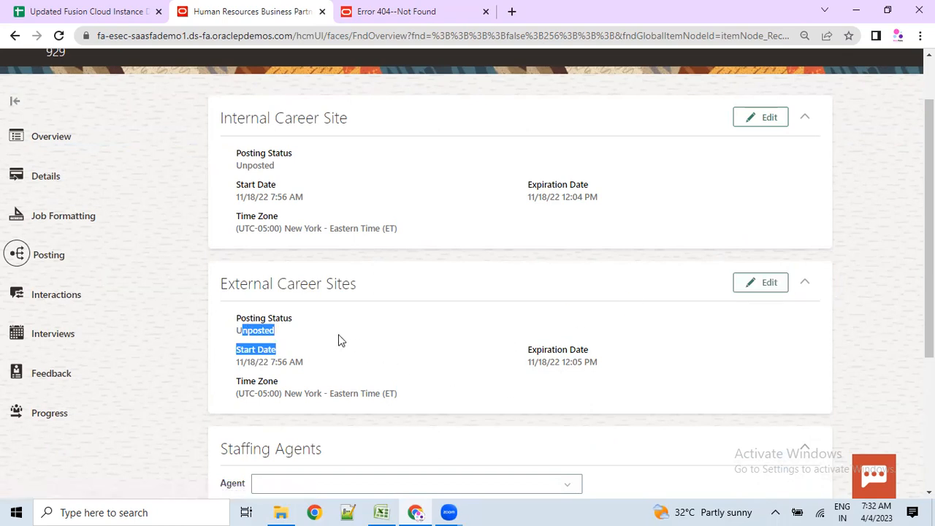
pyautogui.moveTo(241, 283); pyautogui.dragTo(308, 296)
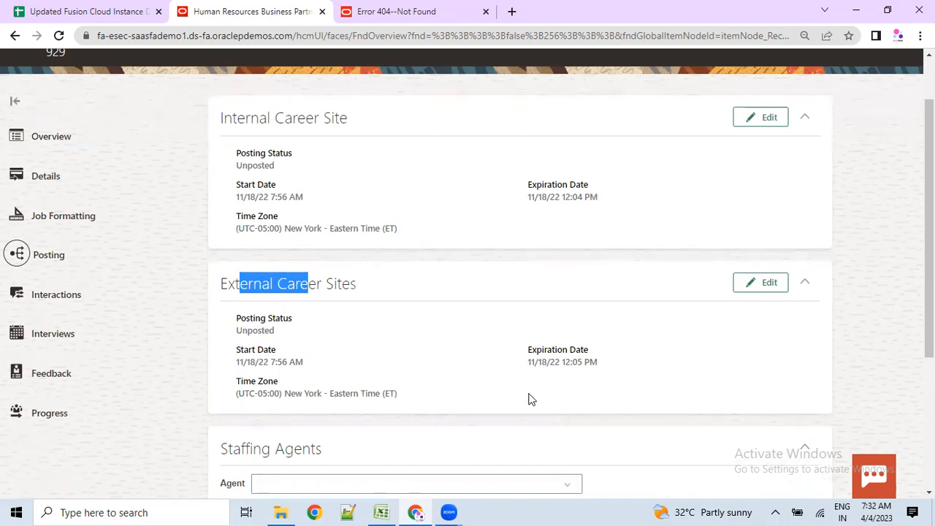
pyautogui.moveTo(249, 159); pyautogui.dragTo(402, 219)
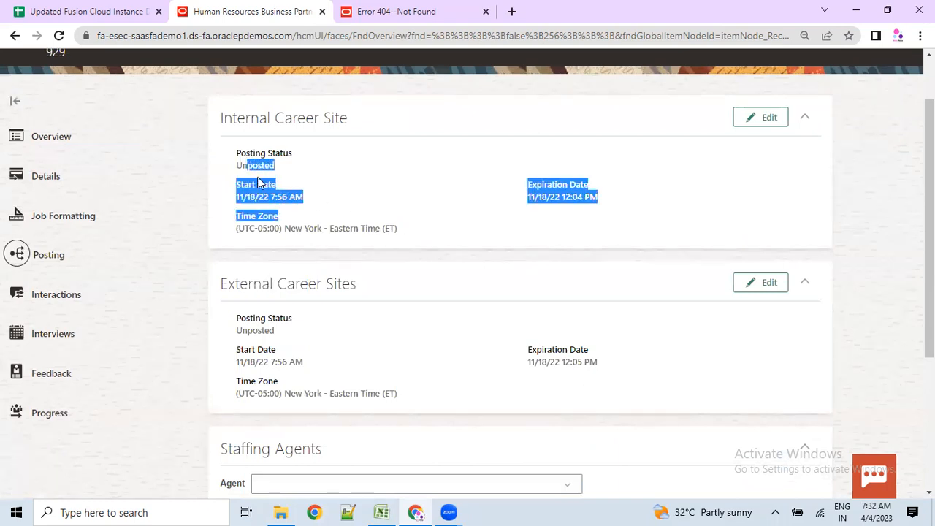
pyautogui.scroll(-3, 405, 294)
pyautogui.scroll(1, 389, 280)
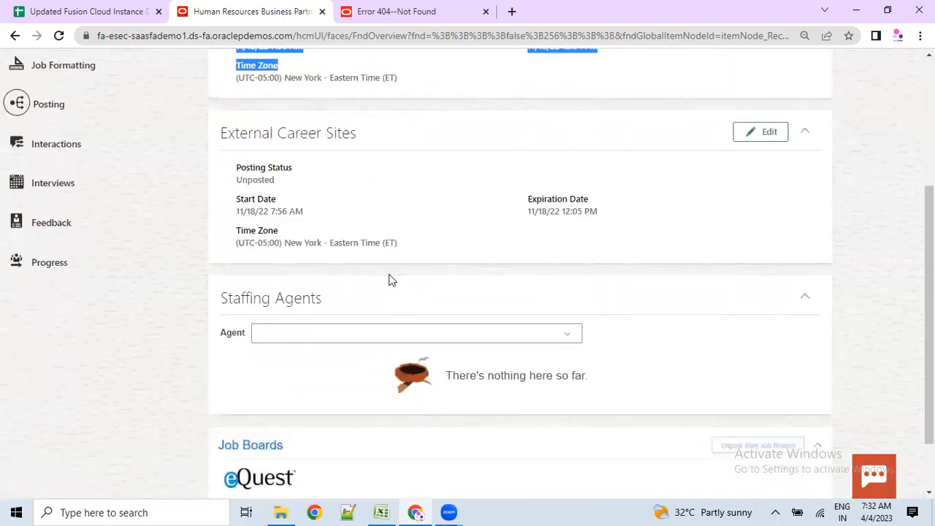
pyautogui.scroll(1, 390, 276)
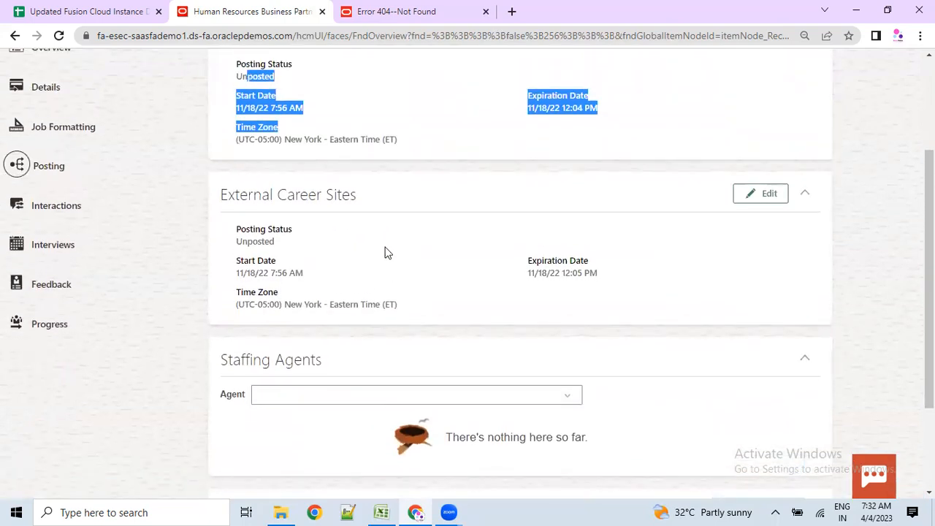
pyautogui.scroll(1, 390, 268)
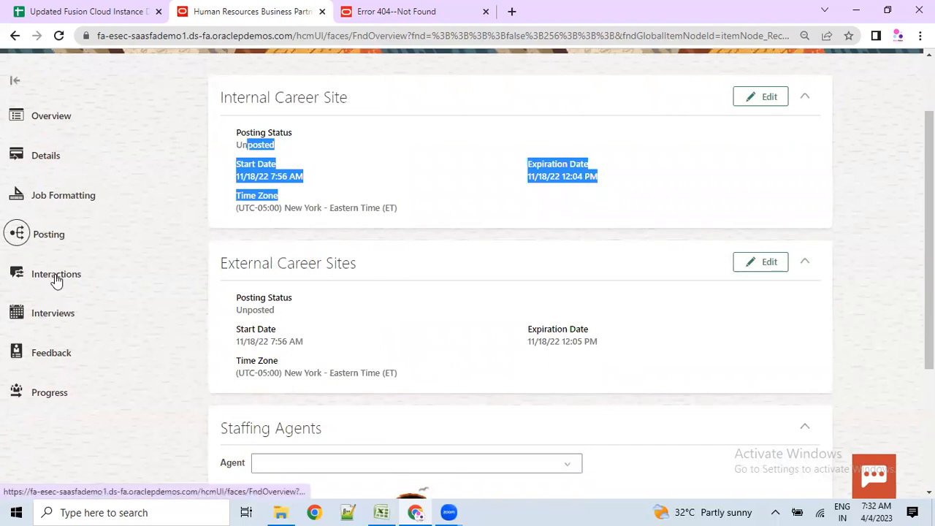
# - Review requisition 929's Draft, Job formatting, Posting and Open phase durations, with Open at 4 months
pyautogui.click(48, 393)
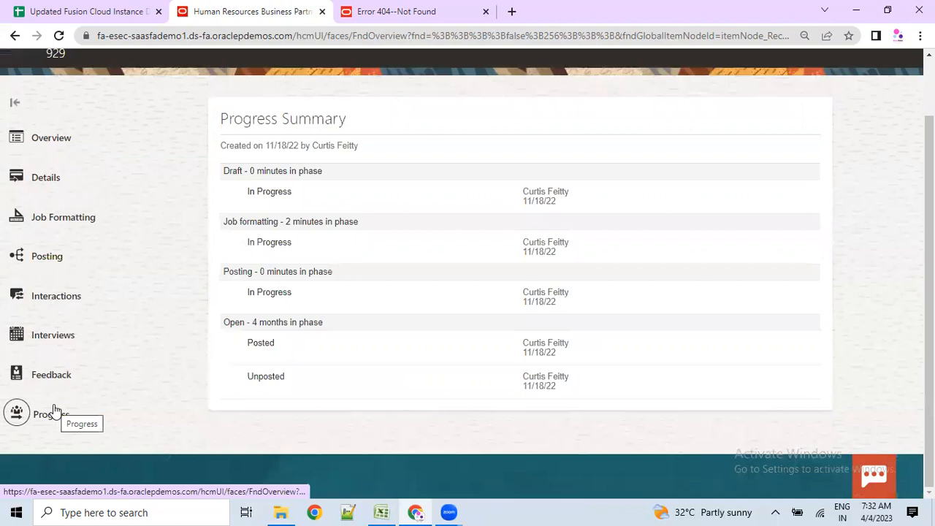
pyautogui.moveTo(223, 175); pyautogui.dragTo(325, 172)
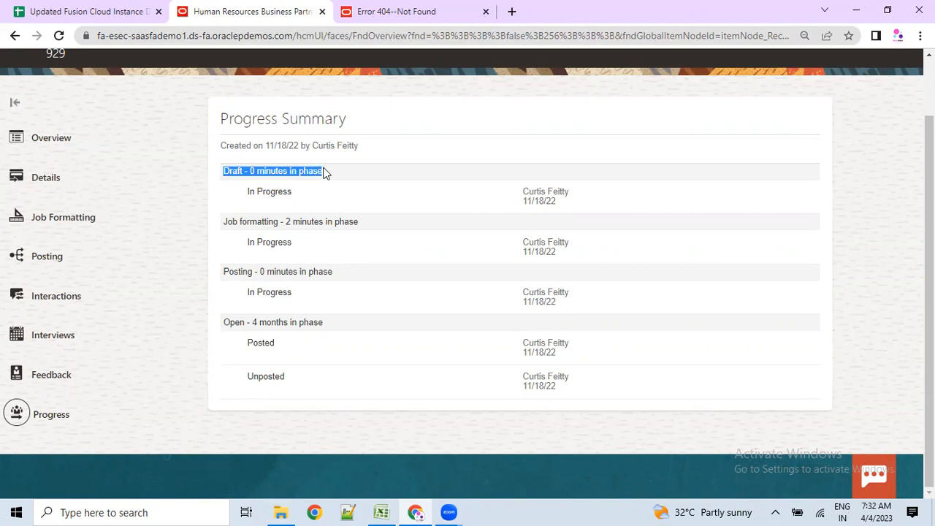
pyautogui.click(259, 180)
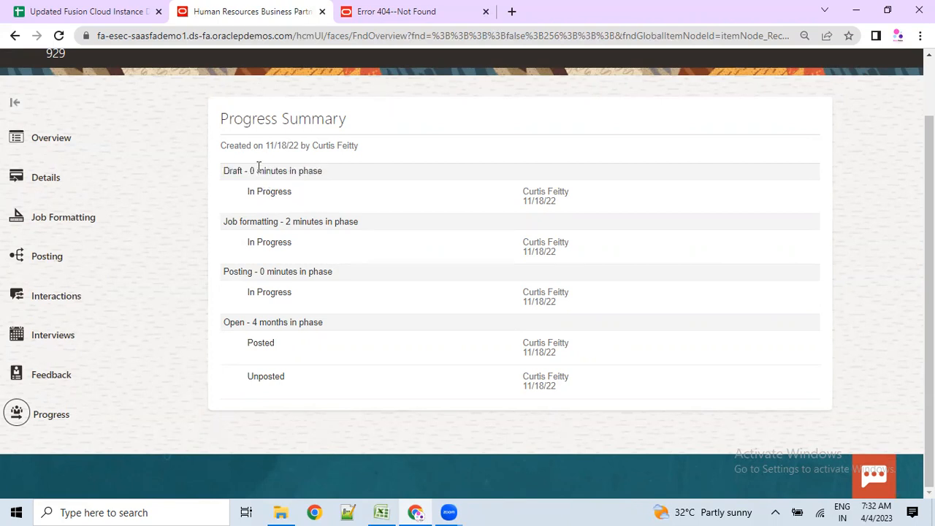
pyautogui.moveTo(259, 167); pyautogui.dragTo(328, 170)
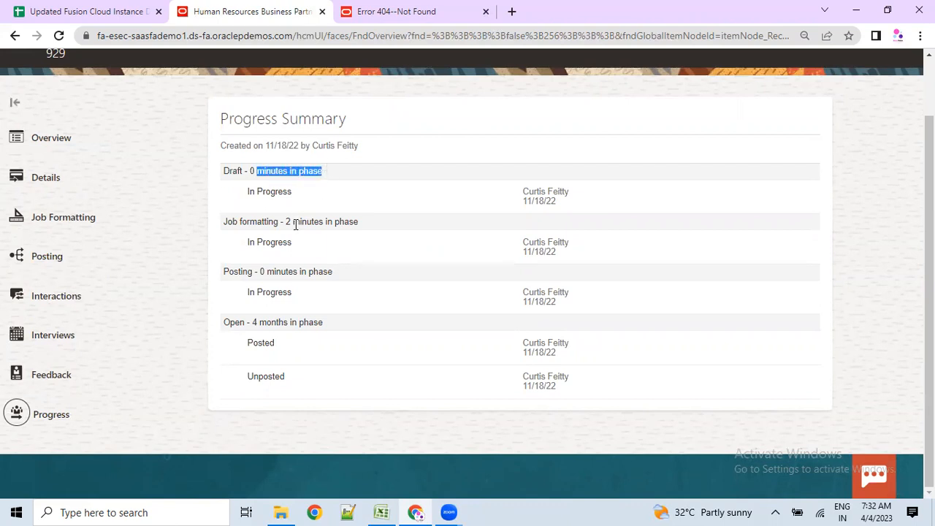
pyautogui.moveTo(223, 221); pyautogui.dragTo(354, 223)
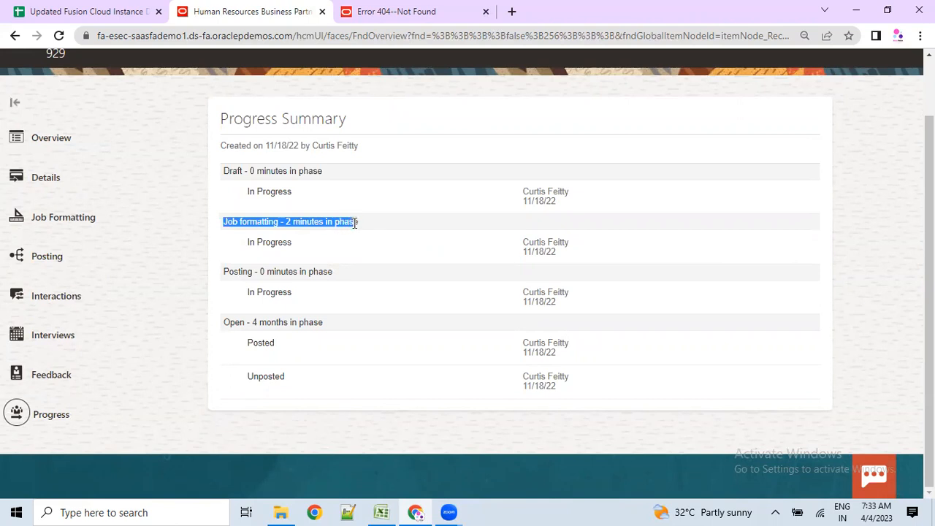
pyautogui.moveTo(267, 271); pyautogui.dragTo(347, 275)
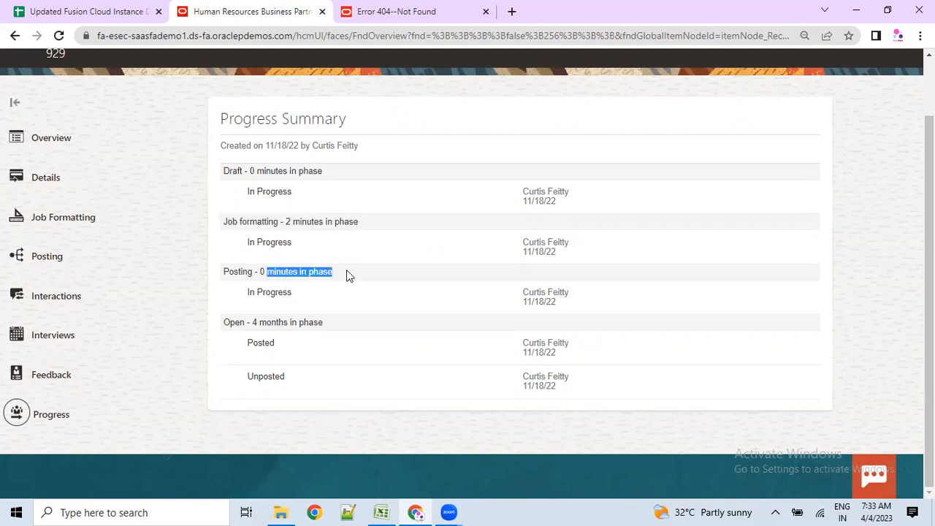
pyautogui.click(254, 326)
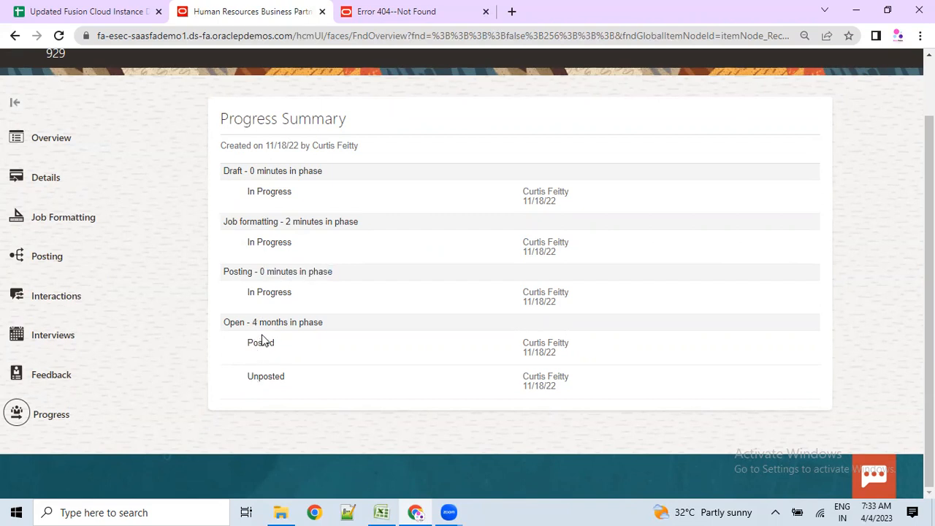
pyautogui.moveTo(255, 332); pyautogui.dragTo(321, 334)
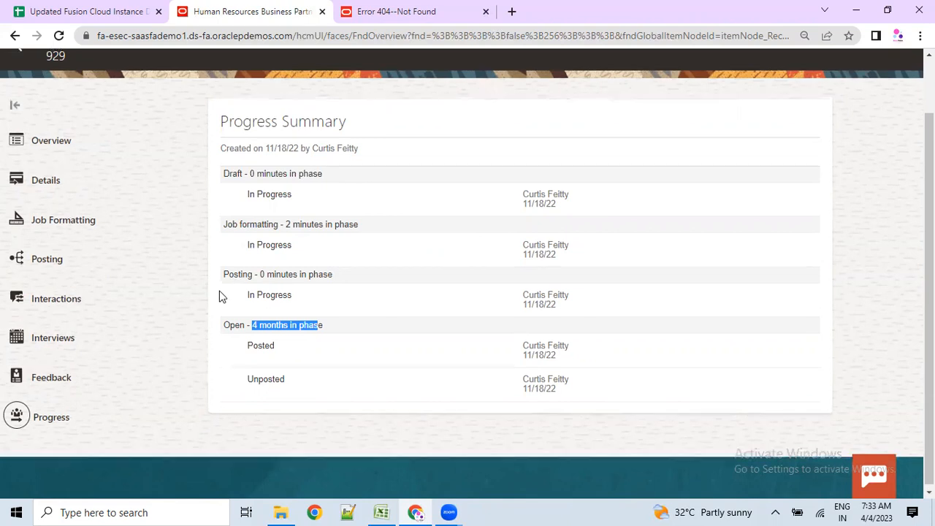
pyautogui.scroll(1, 220, 290)
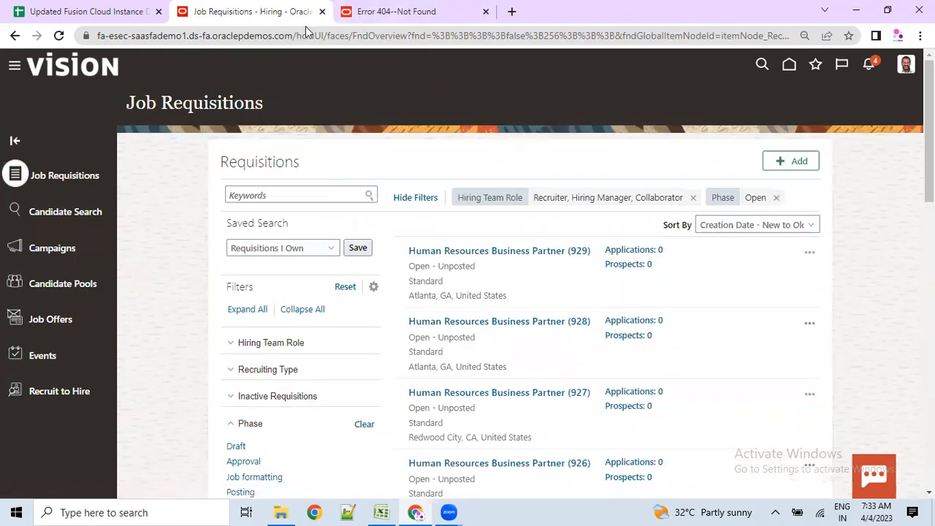
# - Strip the broken path from the 404 tab's address to load the bare Vision domain
pyautogui.click(375, 13)
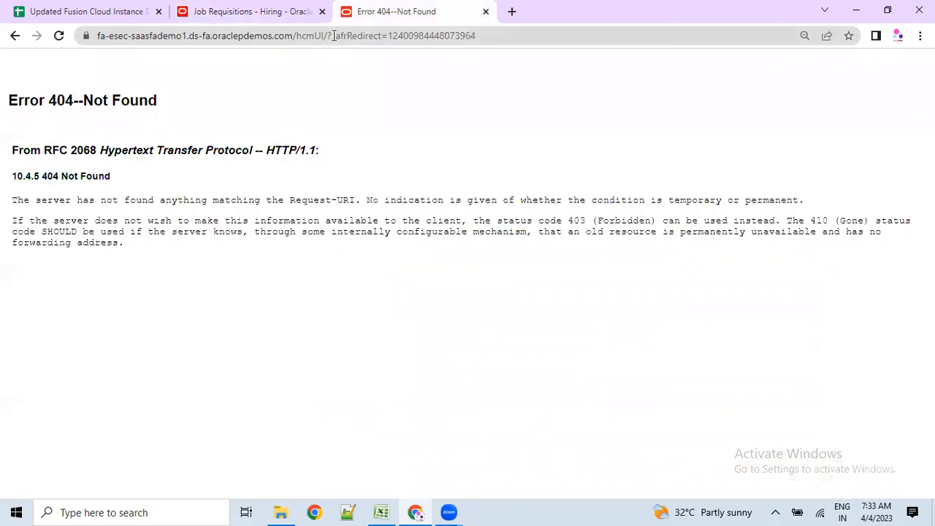
pyautogui.moveTo(300, 38); pyautogui.dragTo(820, 44)
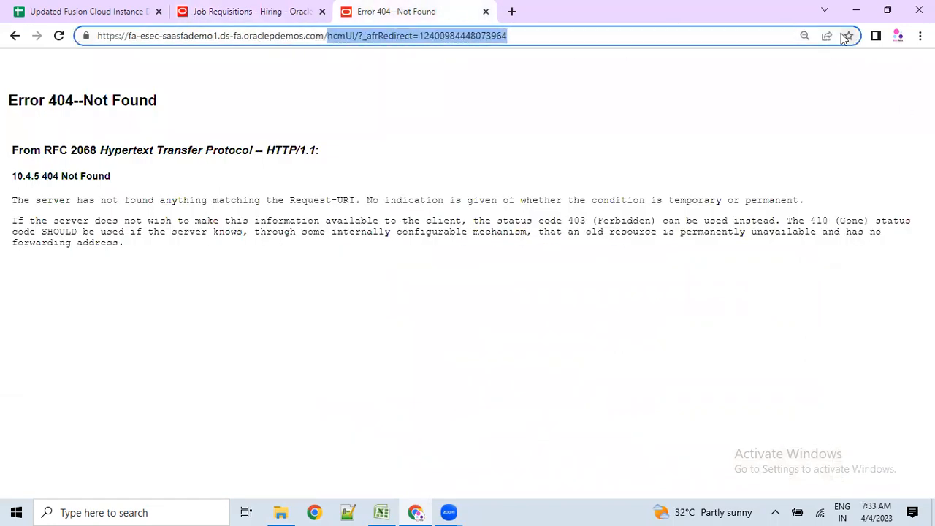
pyautogui.press('BackSpace')
pyautogui.press('Return')
# - Alternate between the Job Requisitions list and the third tab while the home page loads
pyautogui.click(296, 10)
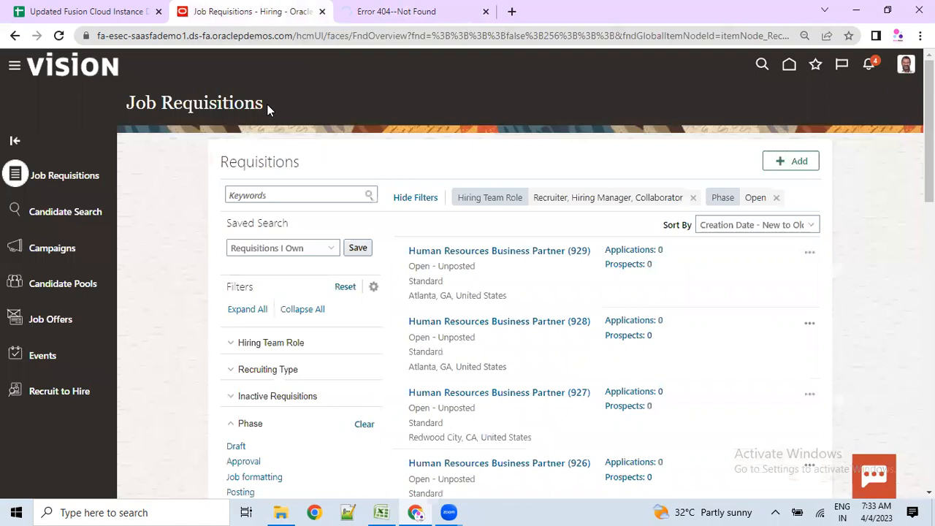
pyautogui.click(389, 8)
pyautogui.click(274, 11)
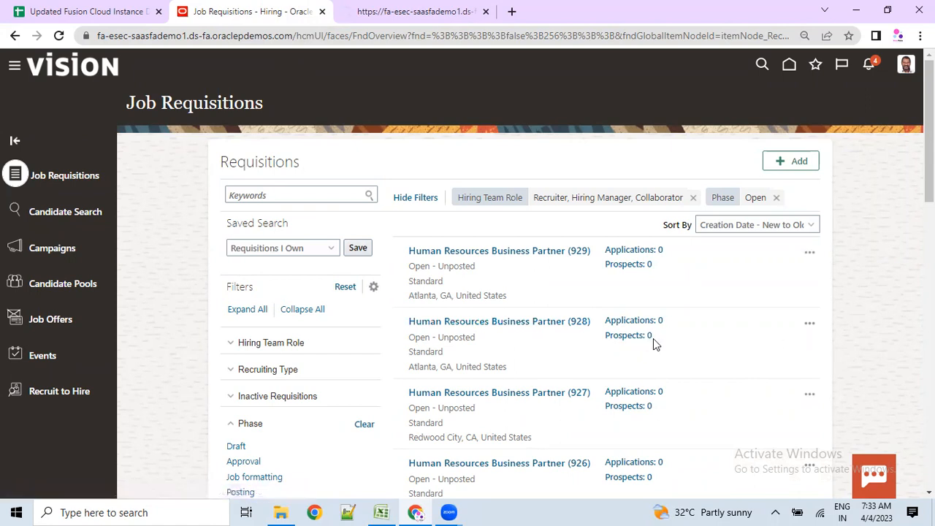
pyautogui.click(397, 9)
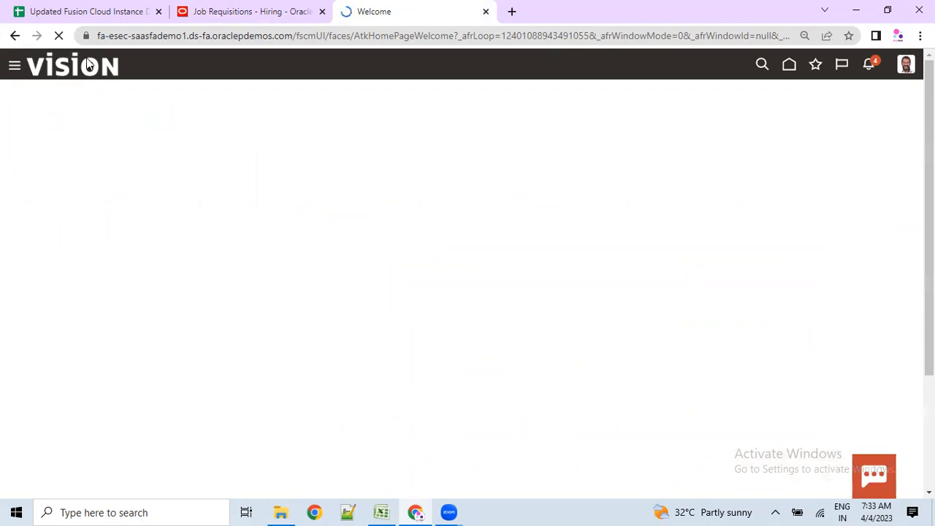
pyautogui.click(211, 10)
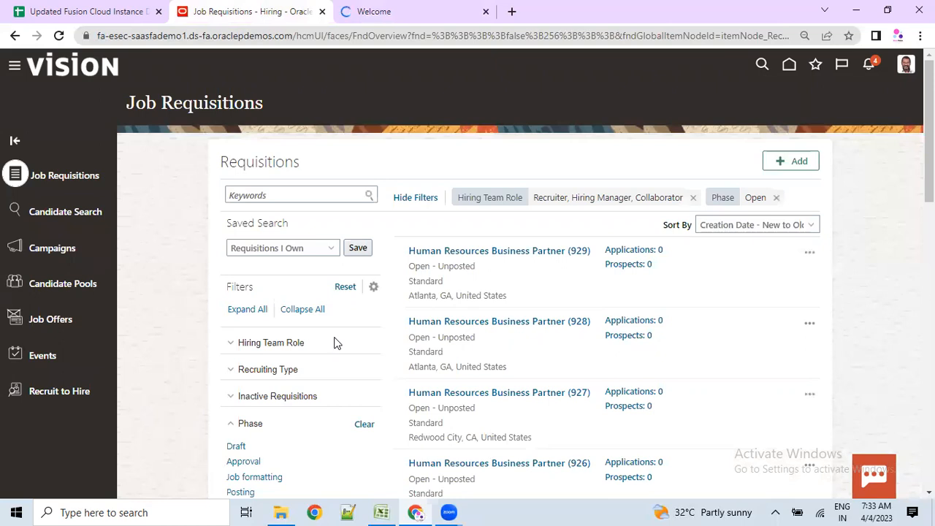
pyautogui.scroll(-1, 358, 343)
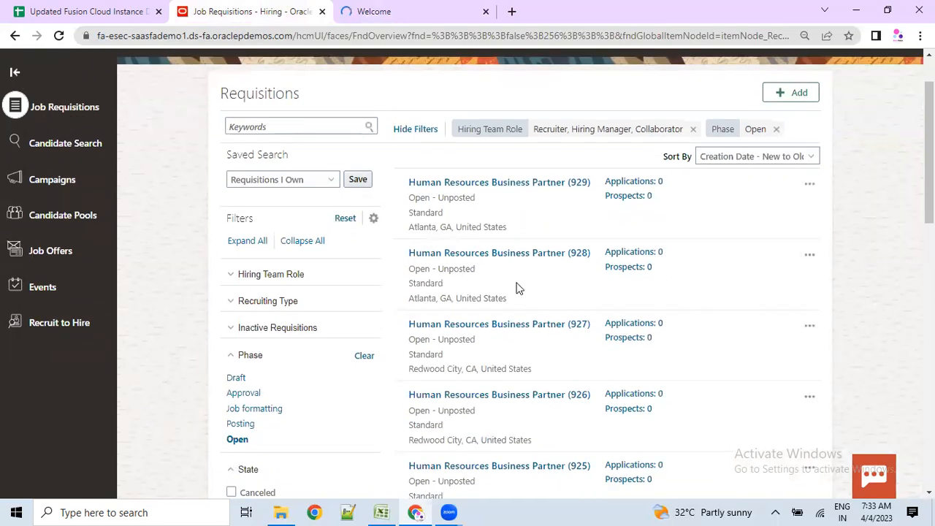
pyautogui.click(359, 4)
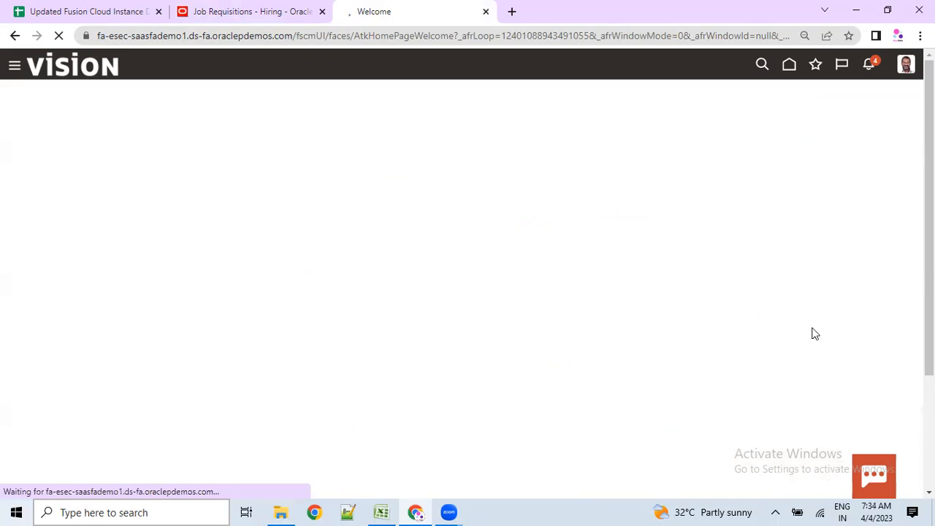
# - Go to Setup and Maintenance from the user settings menu, confirming leaving the page
pyautogui.click(902, 70)
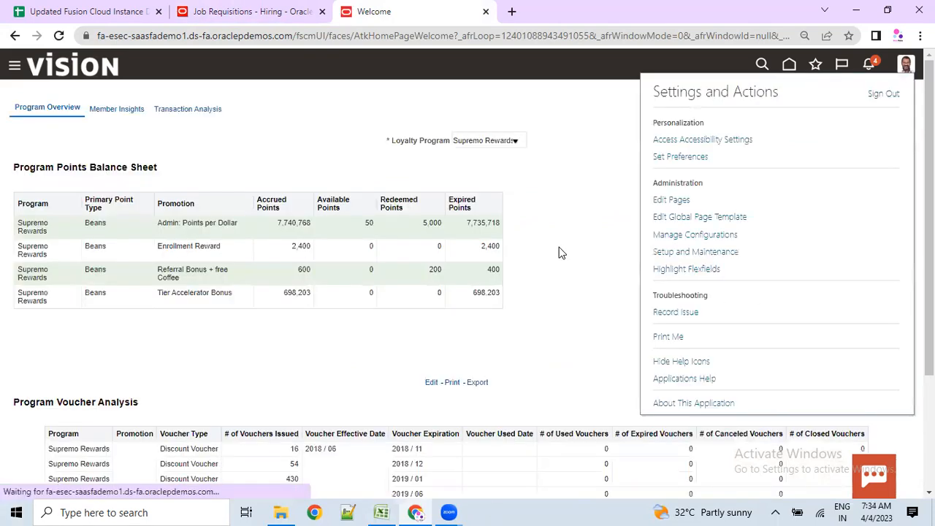
pyautogui.click(692, 251)
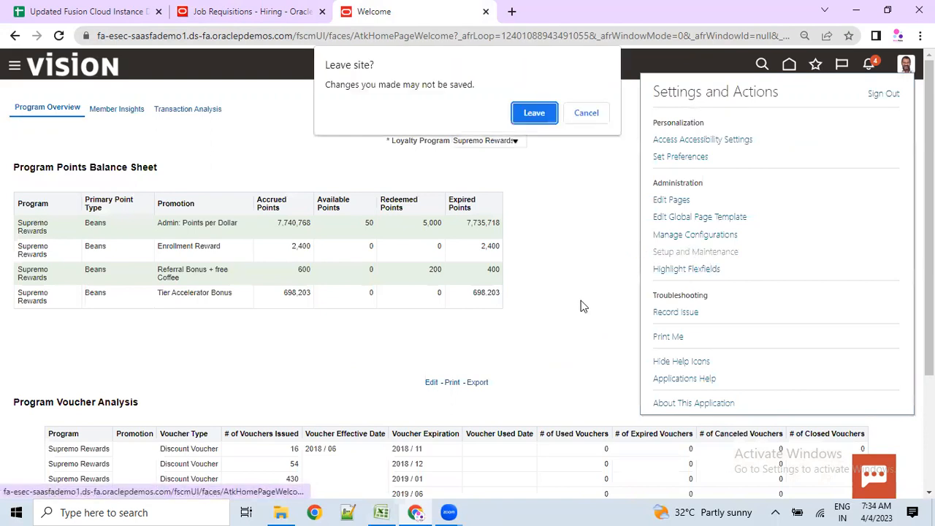
pyautogui.click(533, 113)
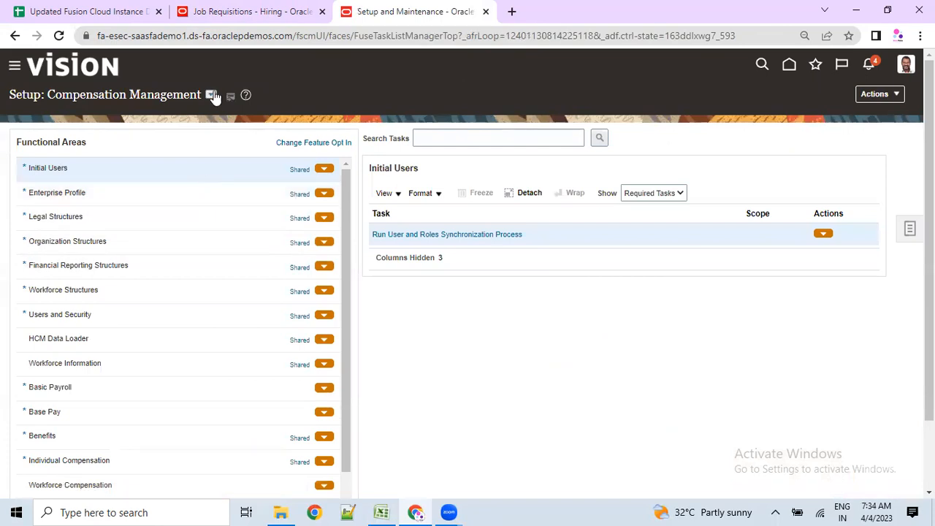
# - Switch the setup offering to Recruiting and Candidate Experience and view its functional areas
pyautogui.click(211, 95)
pyautogui.scroll(-2, 274, 243)
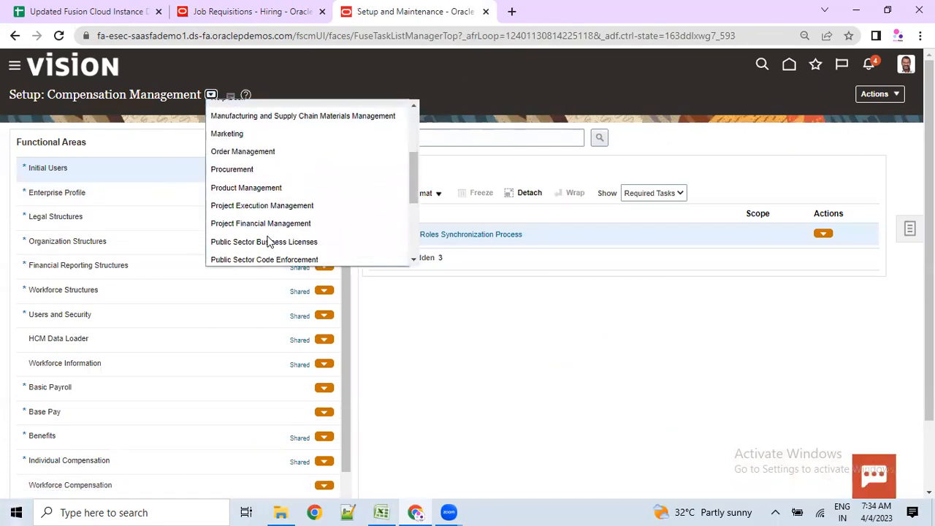
pyautogui.scroll(-3, 271, 202)
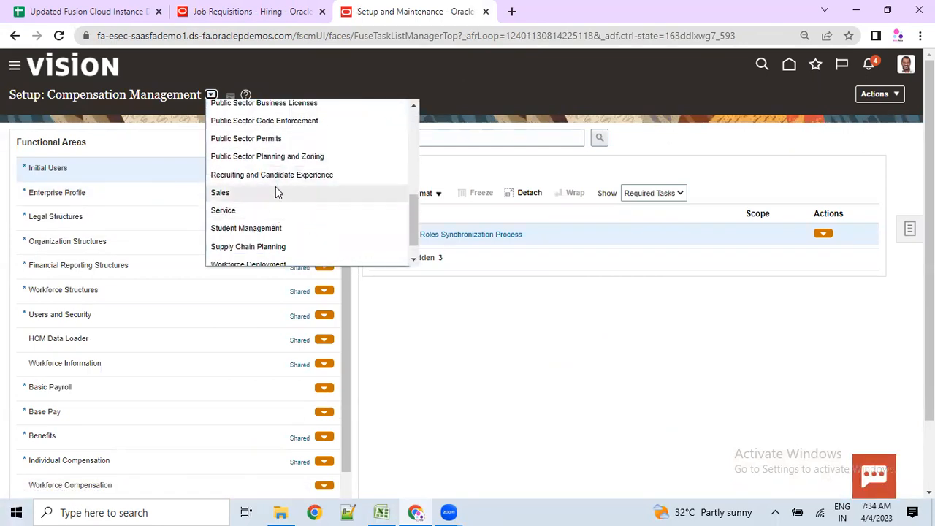
pyautogui.click(267, 178)
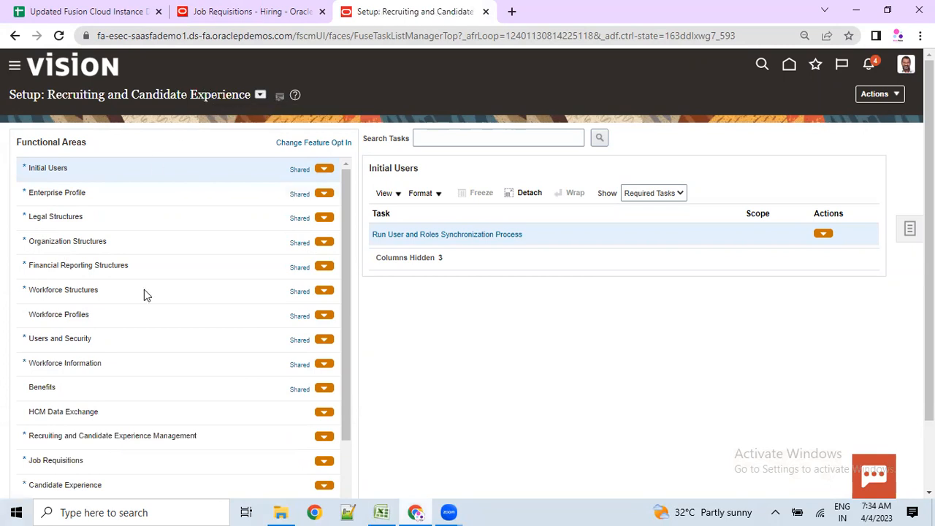
pyautogui.scroll(-4, 144, 292)
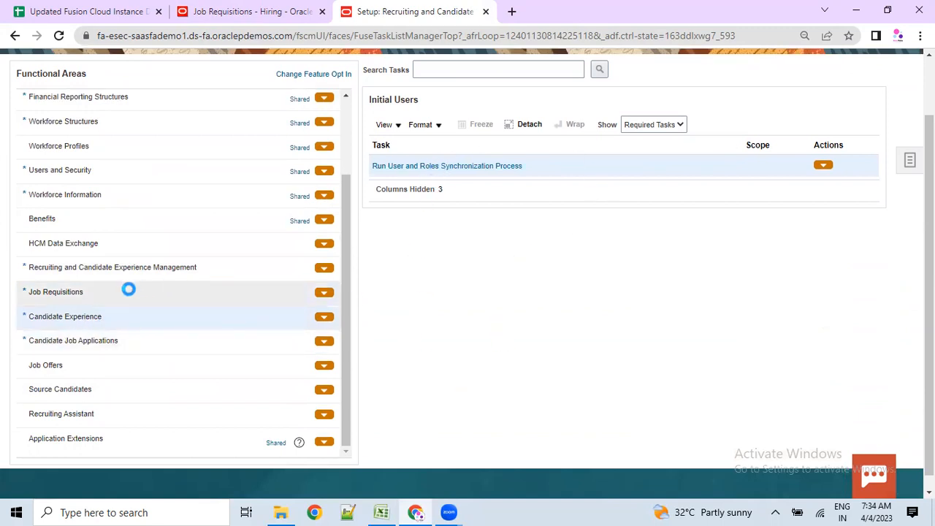
# - In Career Sites Configuration, open the Vision Healthcare site in a new tab and for editing
pyautogui.click(385, 168)
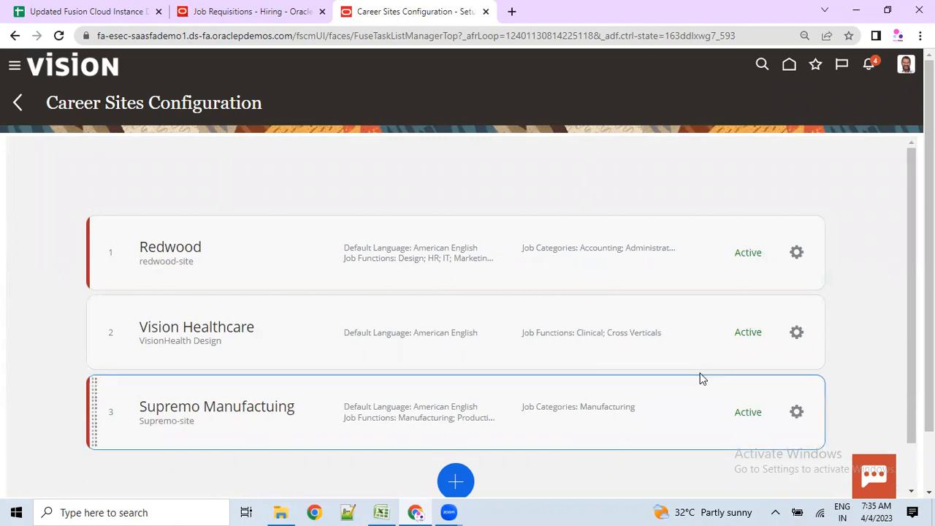
pyautogui.click(790, 328)
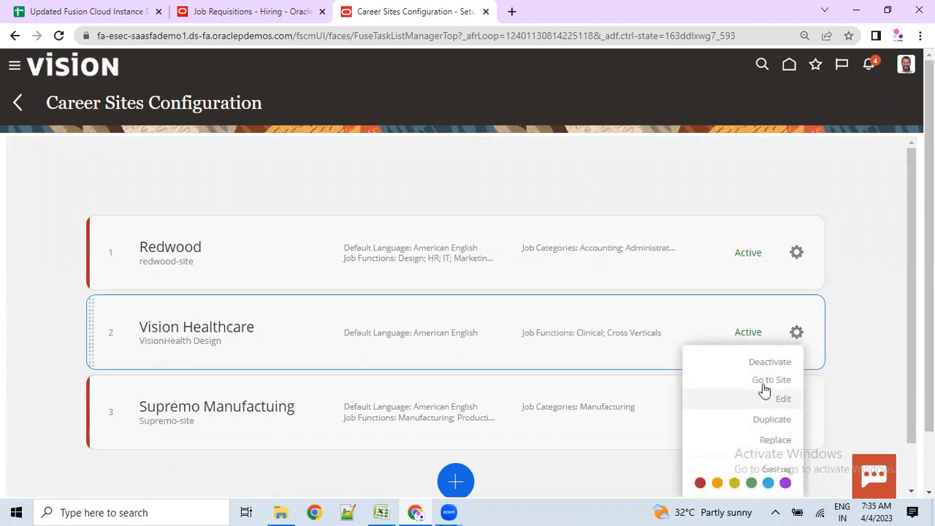
pyautogui.click(743, 384)
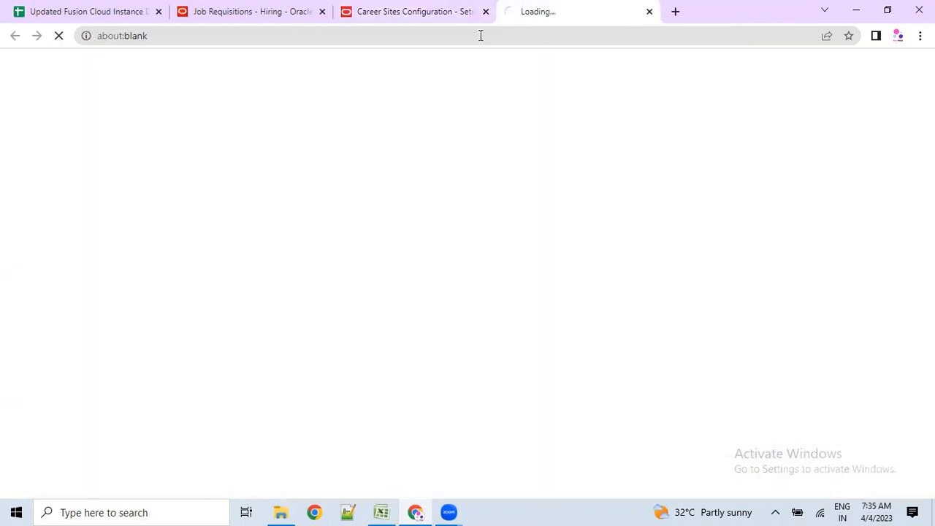
pyautogui.click(394, 8)
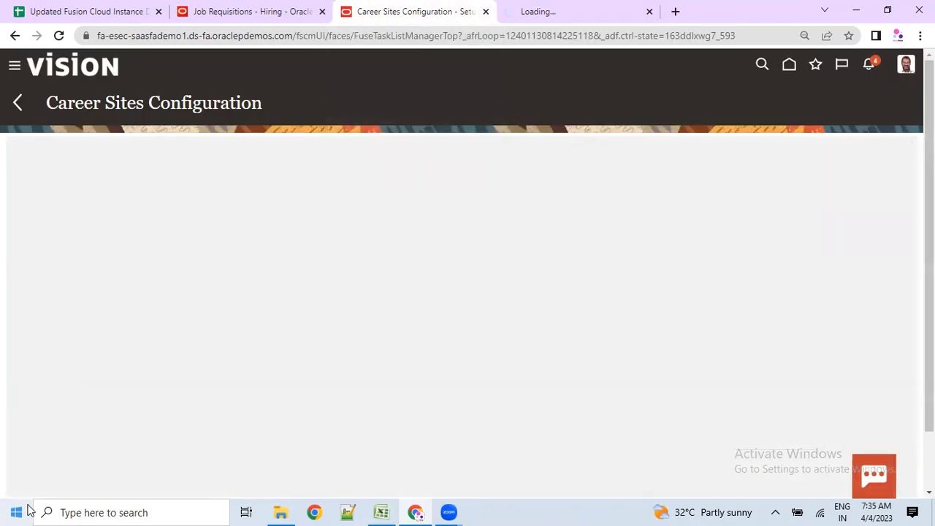
pyautogui.click(797, 332)
pyautogui.click(780, 399)
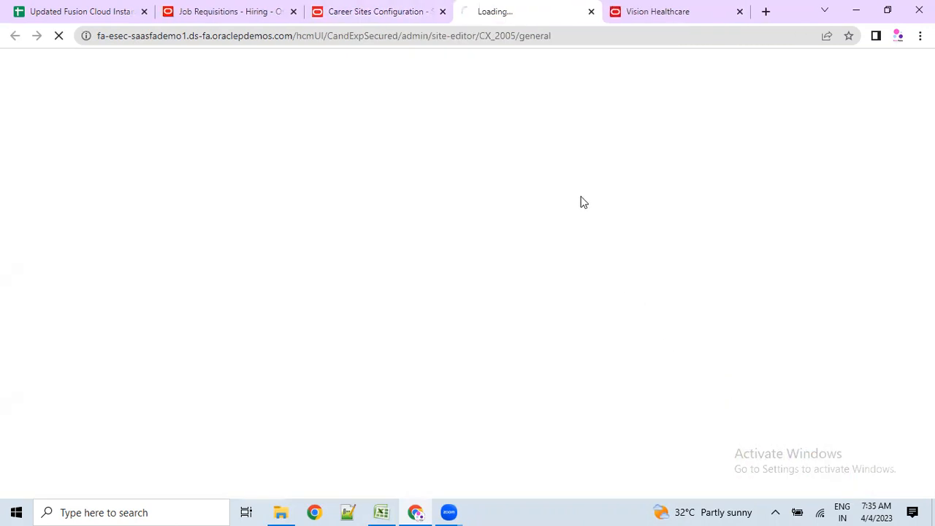
pyautogui.click(621, 11)
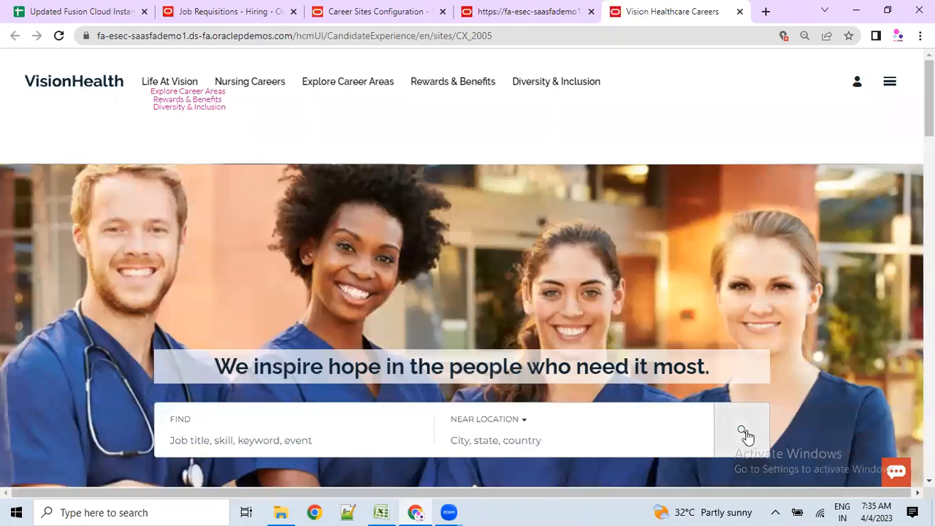
# - Search all jobs on the Vision Healthcare careers site and open the Nursing Intern Program posting
pyautogui.click(742, 432)
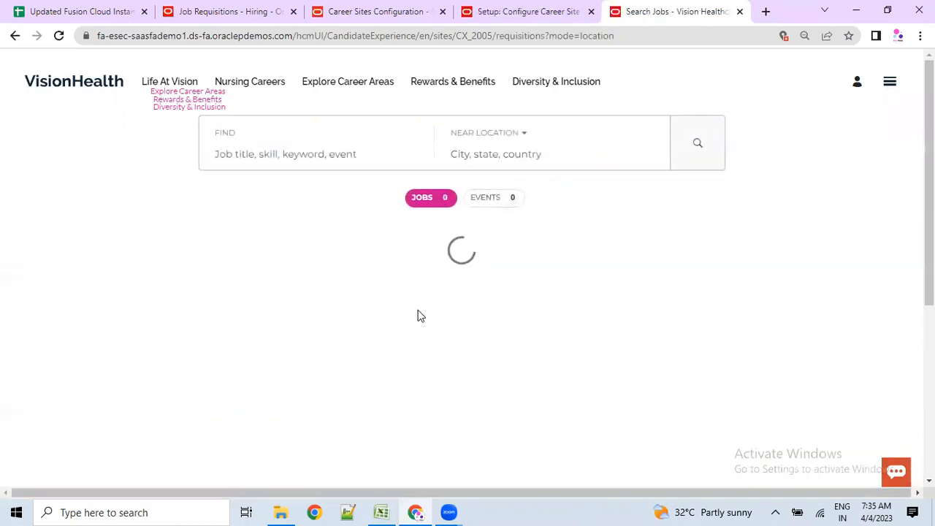
pyautogui.scroll(-1, 420, 322)
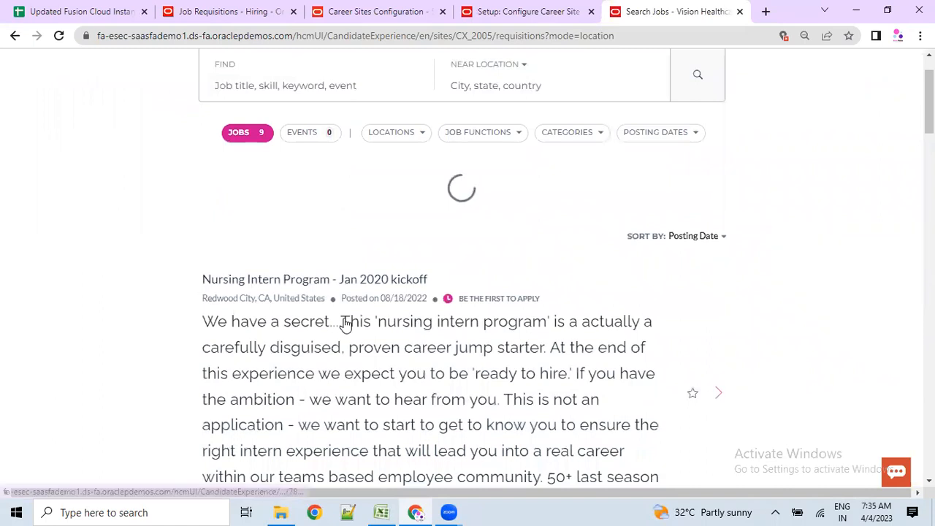
pyautogui.scroll(-2, 270, 298)
pyautogui.scroll(-3, 271, 299)
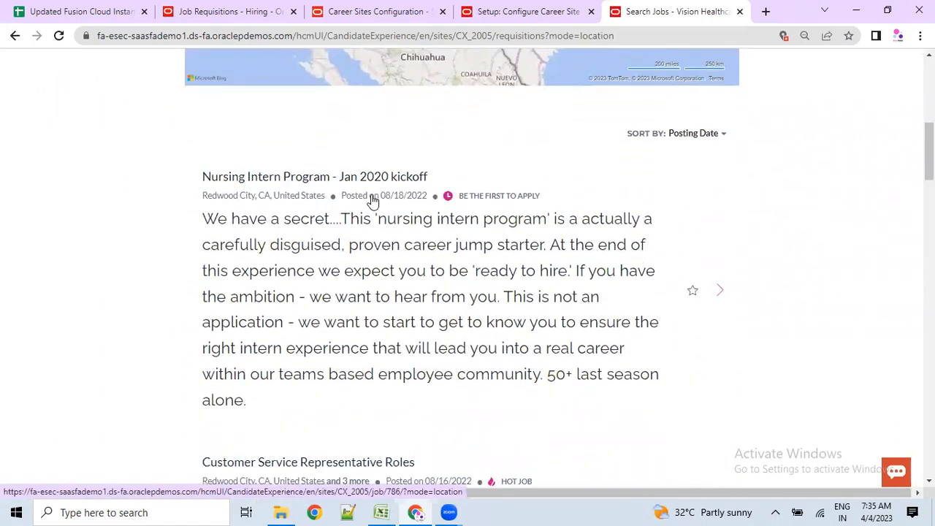
pyautogui.scroll(-3, 263, 310)
pyautogui.scroll(1, 297, 261)
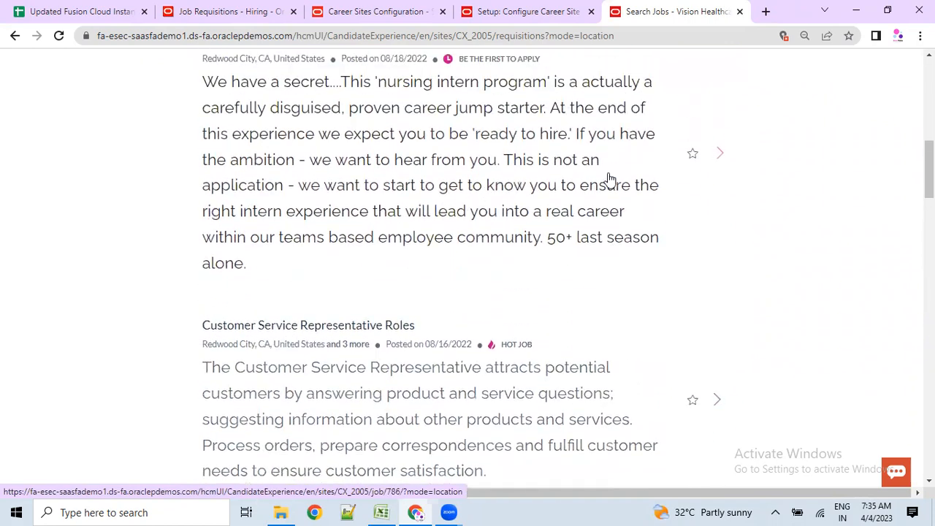
pyautogui.click(407, 143)
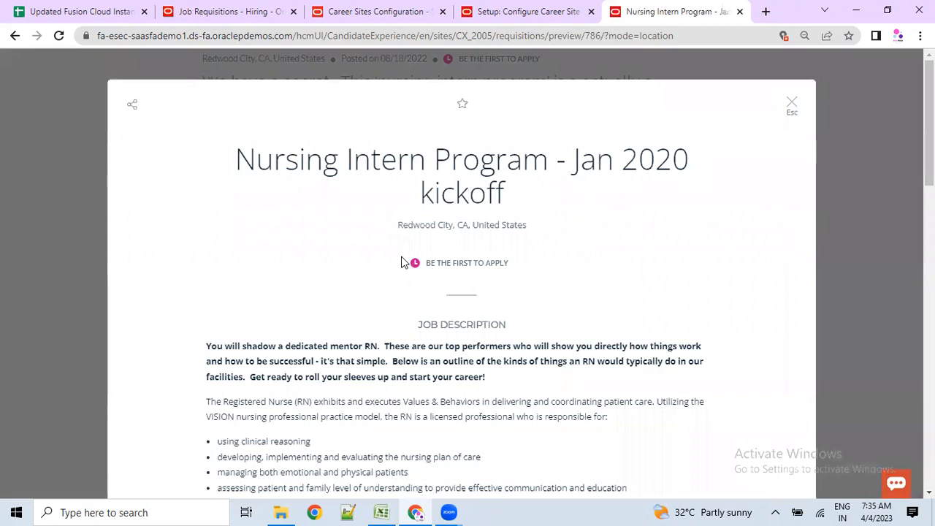
# - Review the posting's Redwood City location, job description and required education and certifications
pyautogui.moveTo(254, 163); pyautogui.dragTo(587, 246)
pyautogui.scroll(-1, 556, 264)
pyautogui.moveTo(402, 154); pyautogui.dragTo(527, 164)
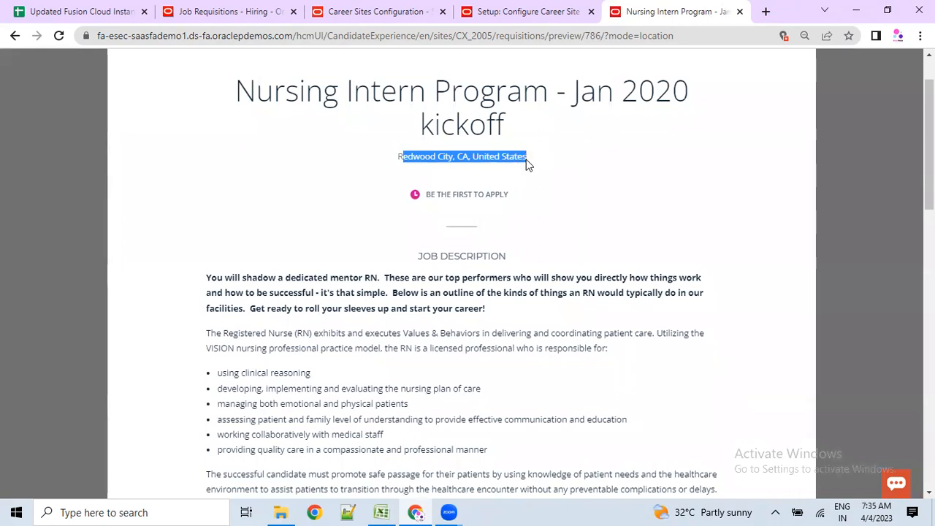
pyautogui.scroll(-3, 507, 247)
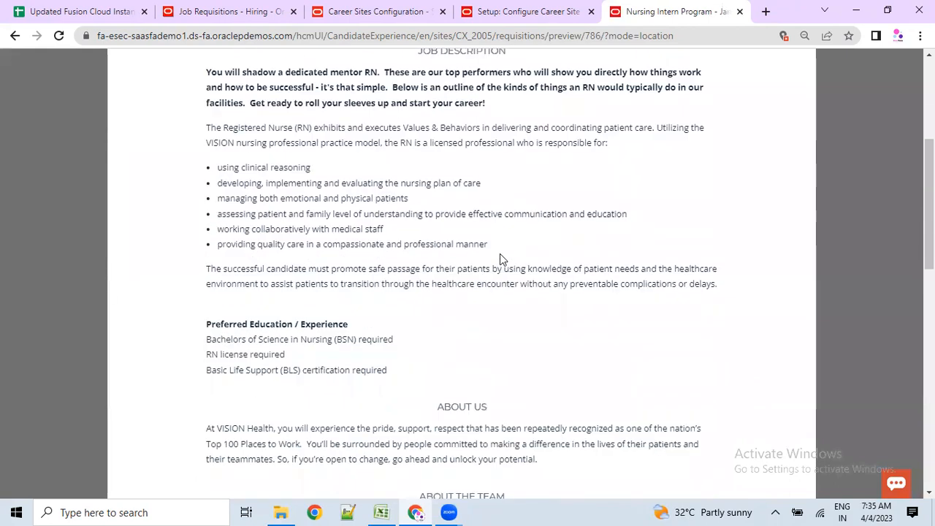
pyautogui.moveTo(212, 72); pyautogui.dragTo(401, 313)
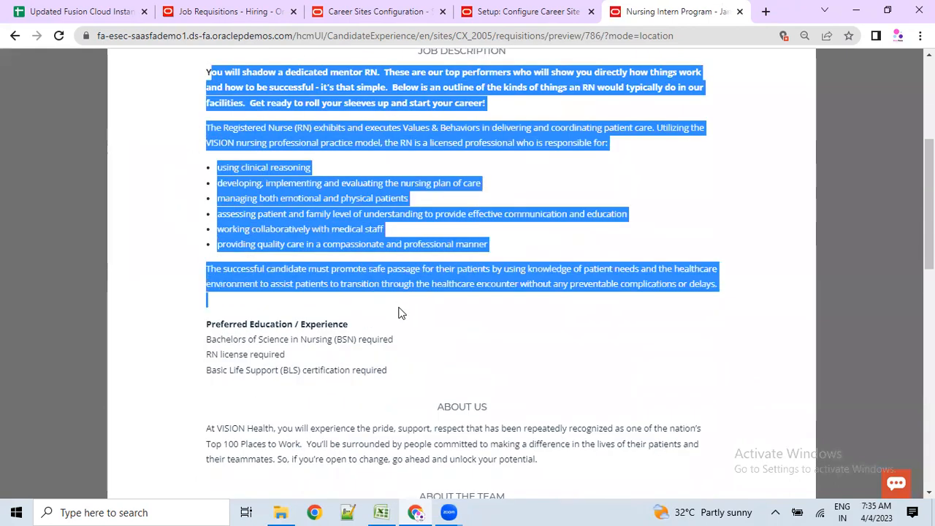
pyautogui.moveTo(210, 337); pyautogui.dragTo(377, 369)
# - Review the About the Team section and Job Info: job 786, Nurse, part time
pyautogui.scroll(-3, 212, 221)
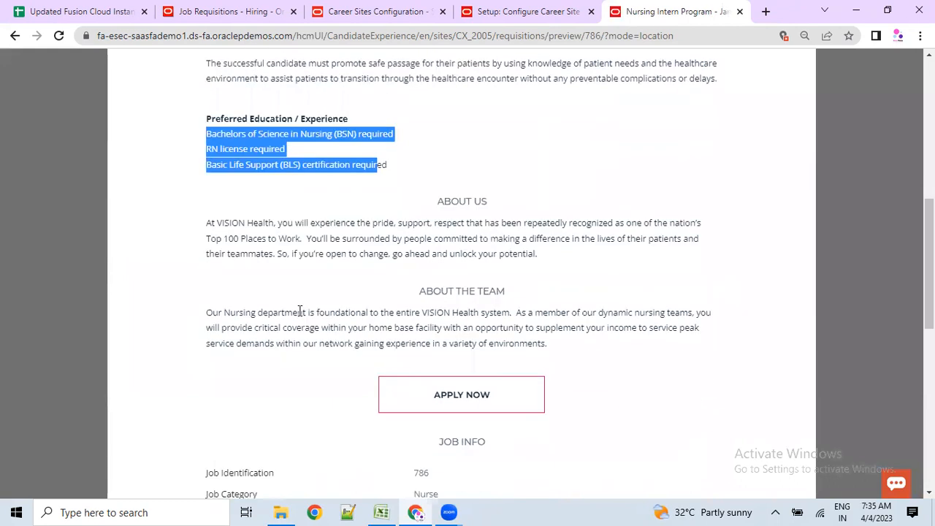
pyautogui.moveTo(439, 202); pyautogui.dragTo(582, 358)
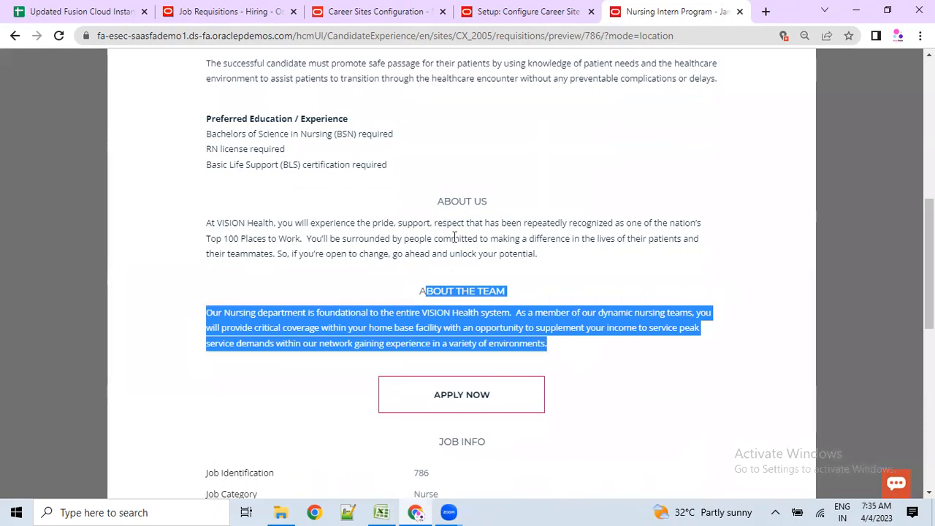
pyautogui.scroll(-2, 455, 329)
pyautogui.scroll(-1, 457, 339)
pyautogui.moveTo(436, 239); pyautogui.dragTo(620, 375)
pyautogui.scroll(-1, 340, 333)
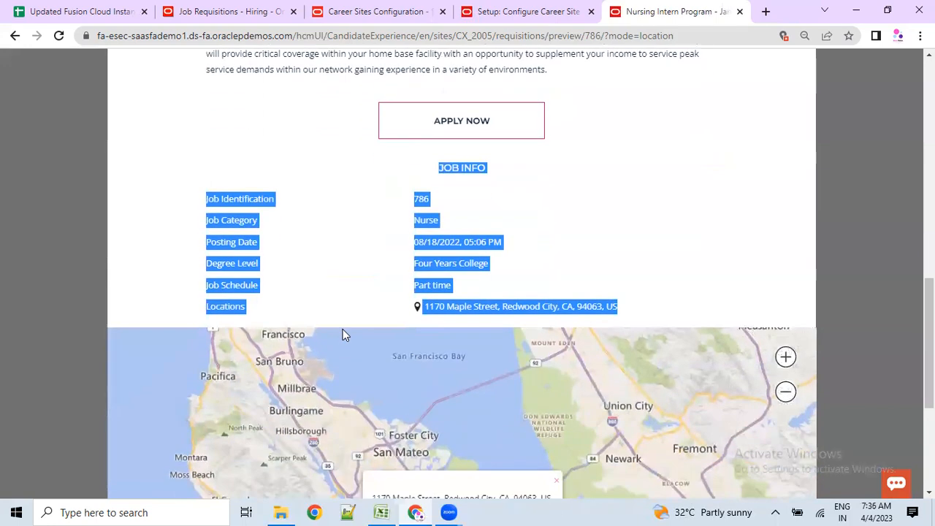
pyautogui.scroll(-4, 344, 333)
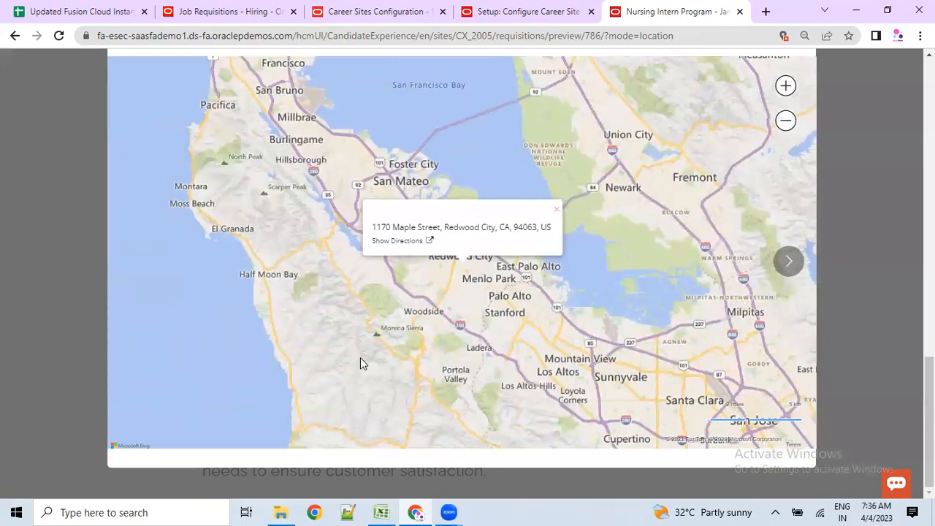
pyautogui.scroll(5, 360, 357)
pyautogui.scroll(5, 359, 341)
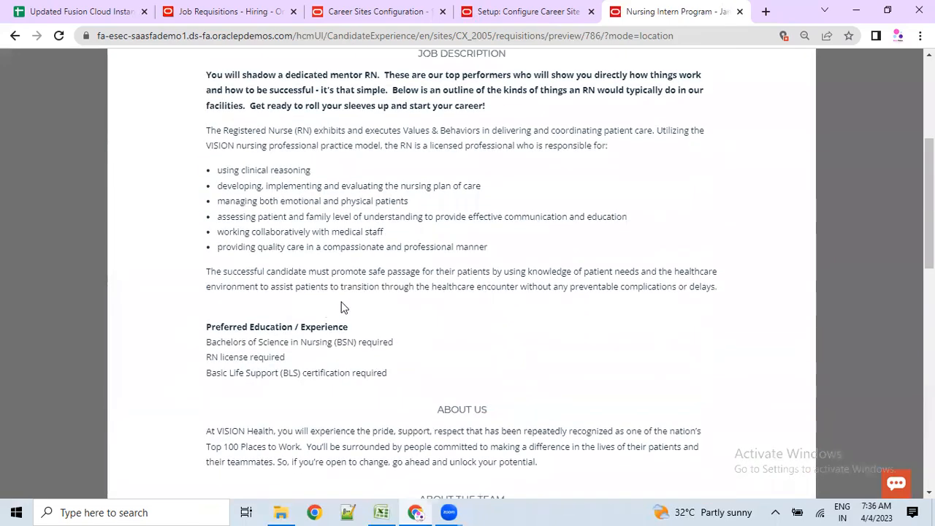
pyautogui.scroll(3, 341, 303)
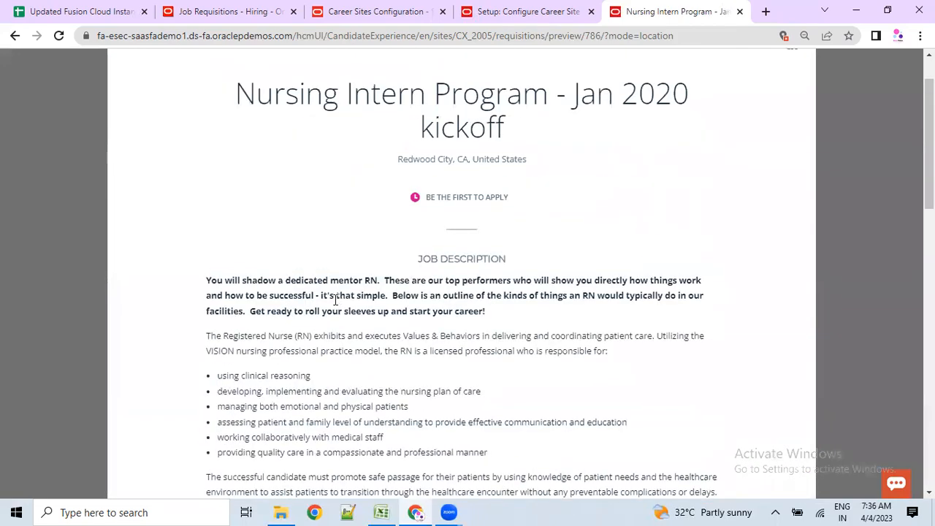
pyautogui.scroll(1, 335, 299)
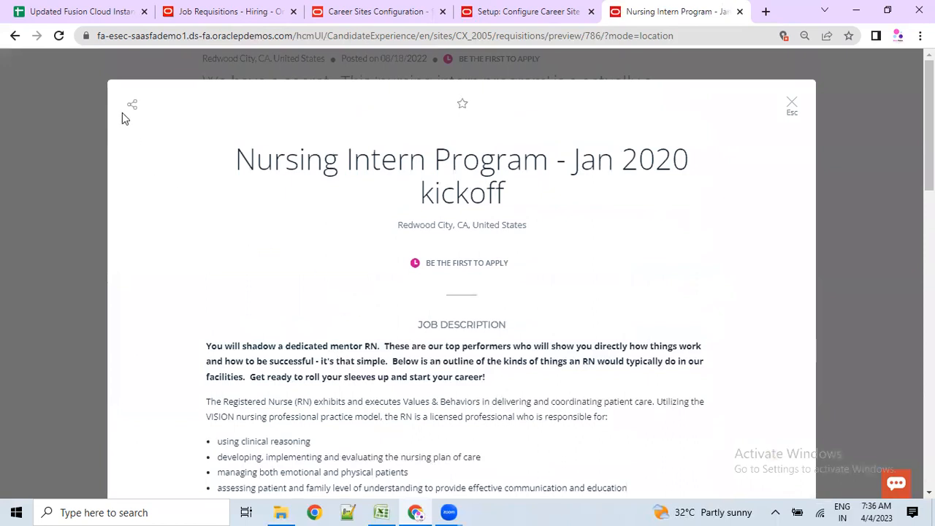
pyautogui.scroll(-8, 171, 396)
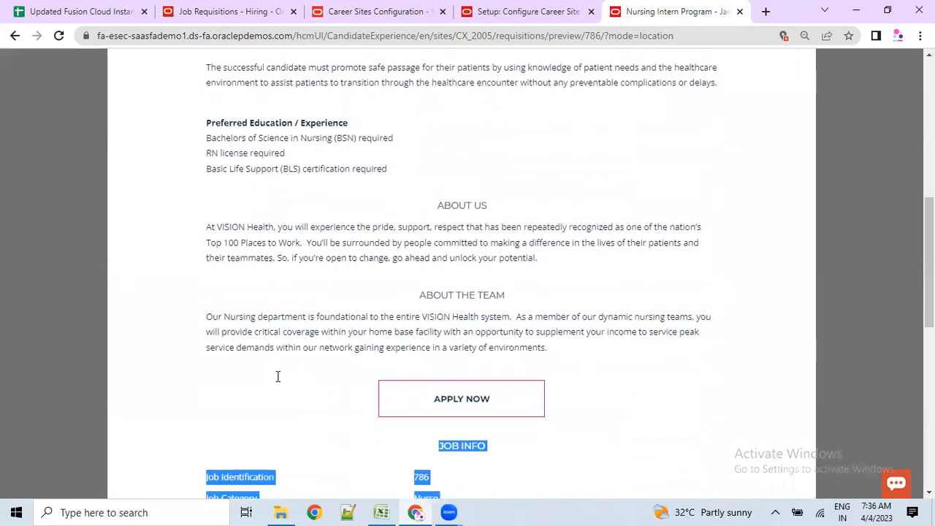
# - Apply for Nursing Intern job 786 by entering an applicant e-mail address and continuing
pyautogui.click(461, 395)
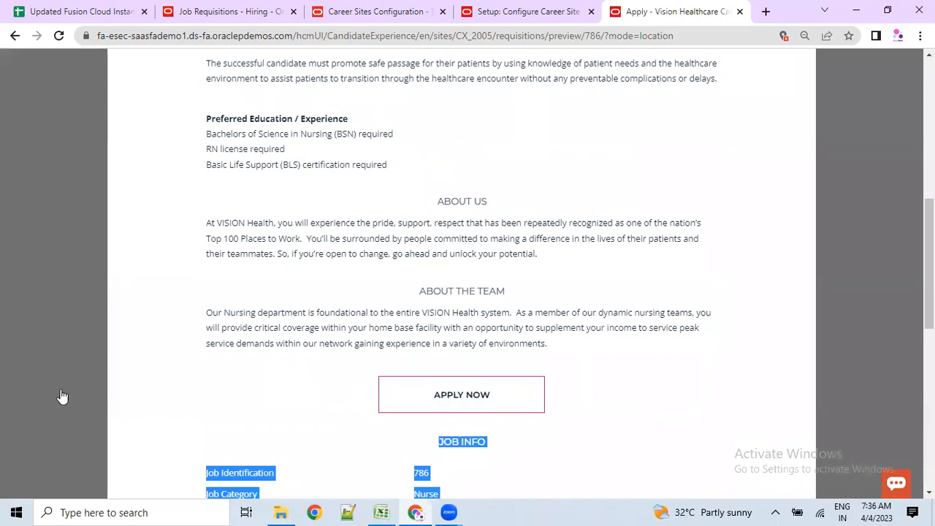
pyautogui.click(334, 379)
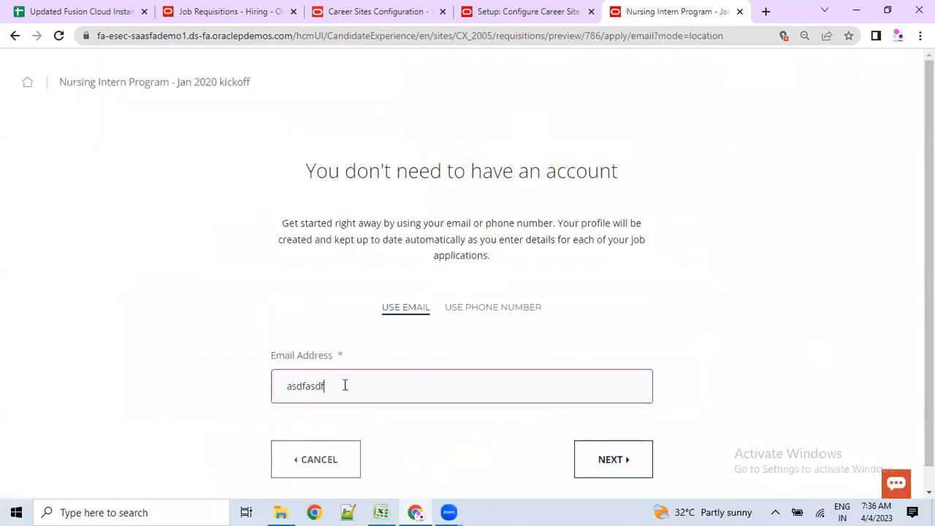
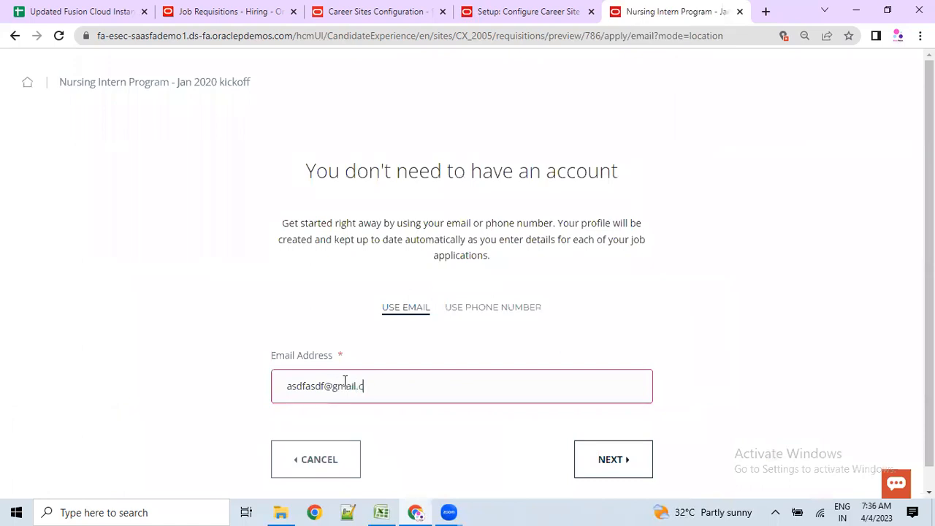
pyautogui.click(624, 468)
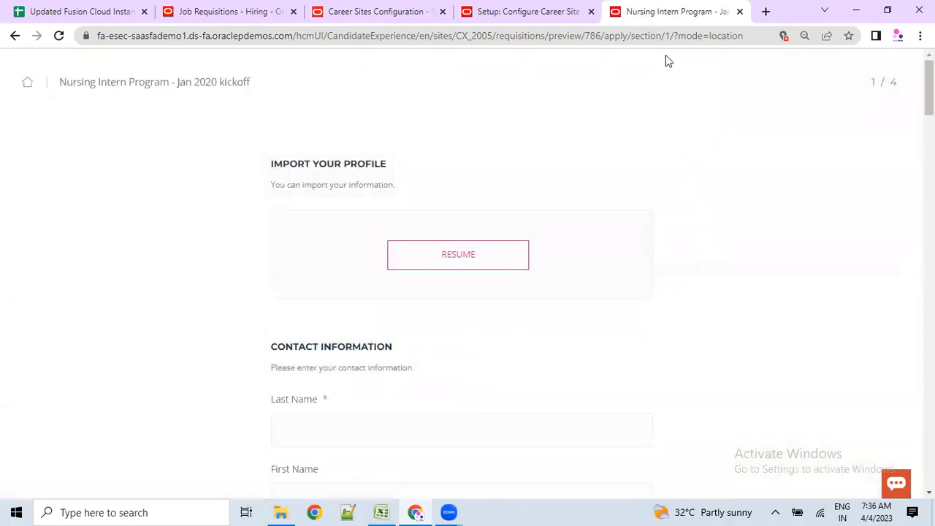
# - Scroll through the application preview from Import Your Profile down to the consent section
pyautogui.moveTo(278, 165); pyautogui.dragTo(366, 185)
pyautogui.scroll(-1, 405, 259)
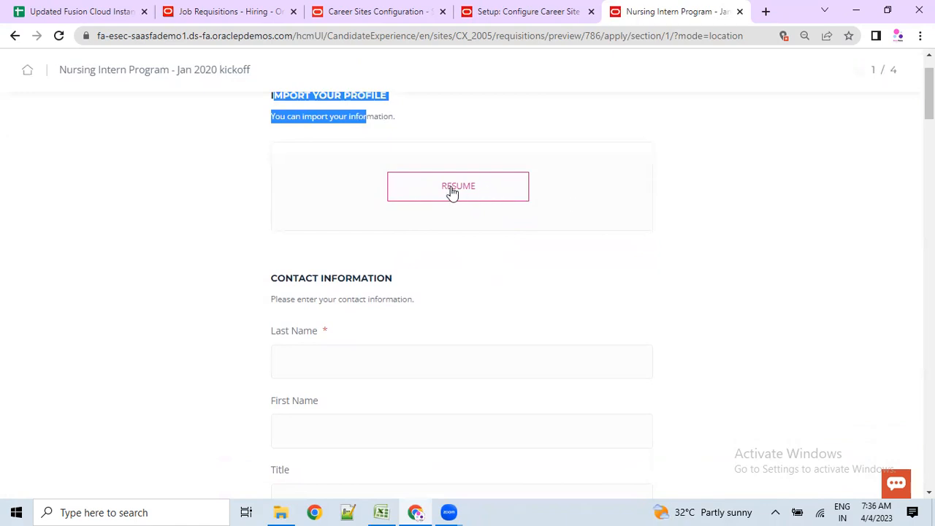
pyautogui.scroll(-2, 430, 298)
pyautogui.moveTo(266, 150); pyautogui.dragTo(367, 153)
pyautogui.scroll(-4, 363, 231)
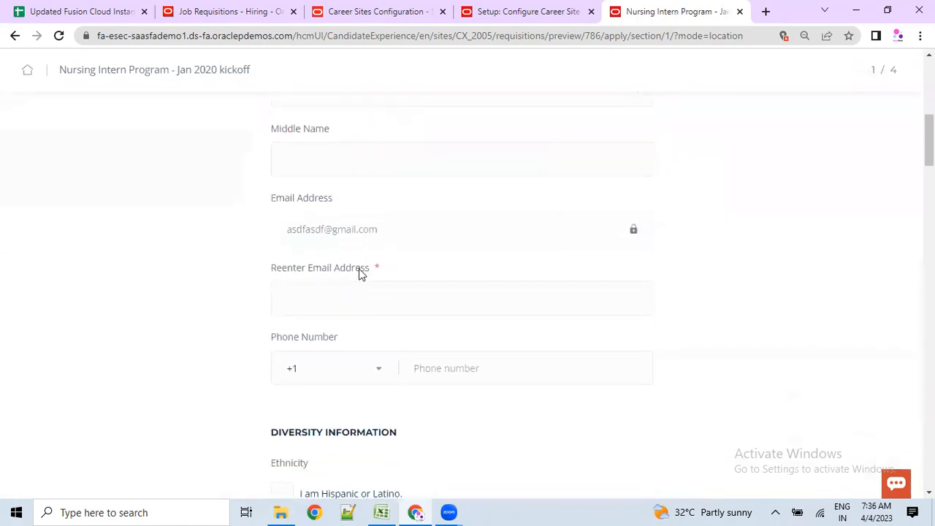
pyautogui.scroll(-3, 359, 272)
pyautogui.moveTo(281, 227); pyautogui.dragTo(382, 276)
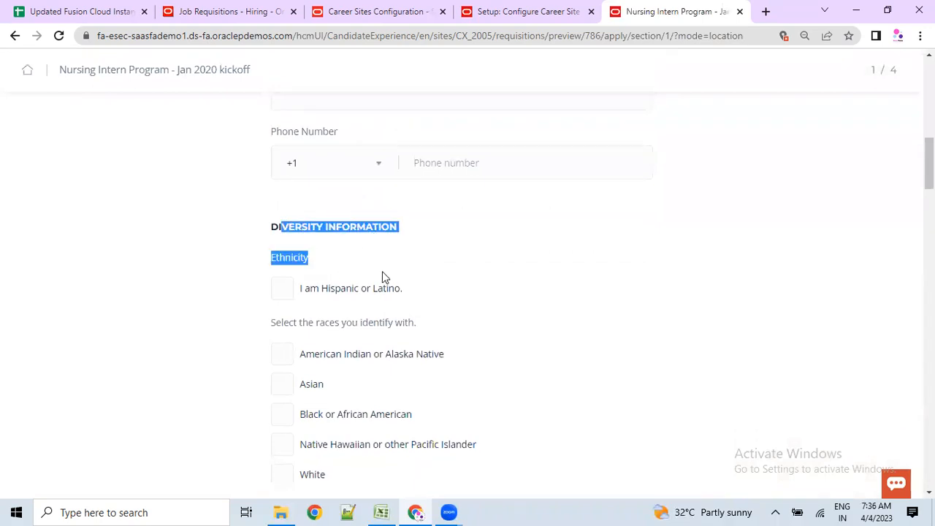
pyautogui.click(383, 276)
pyautogui.scroll(-5, 394, 299)
pyautogui.moveTo(299, 261); pyautogui.dragTo(400, 265)
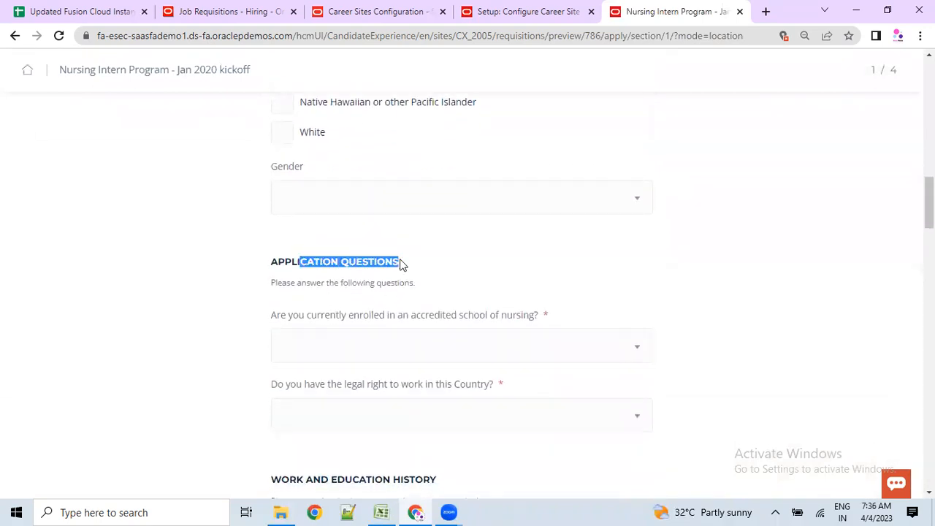
pyautogui.scroll(-4, 399, 270)
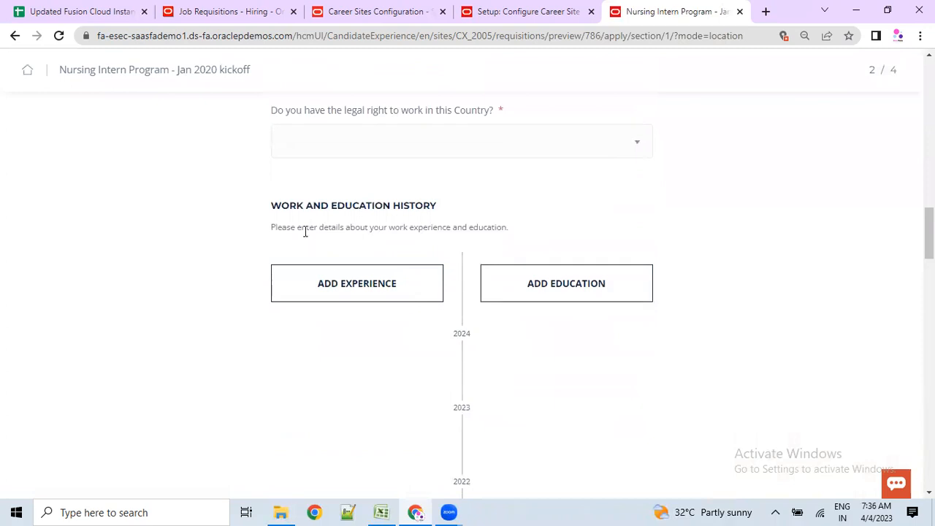
pyautogui.moveTo(282, 209); pyautogui.dragTo(344, 225)
pyautogui.scroll(-1, 355, 284)
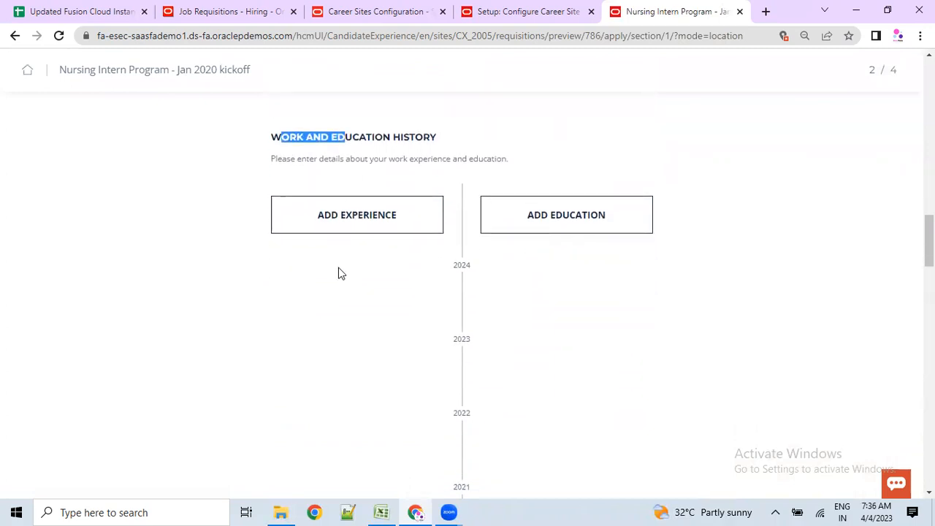
pyautogui.scroll(-6, 575, 302)
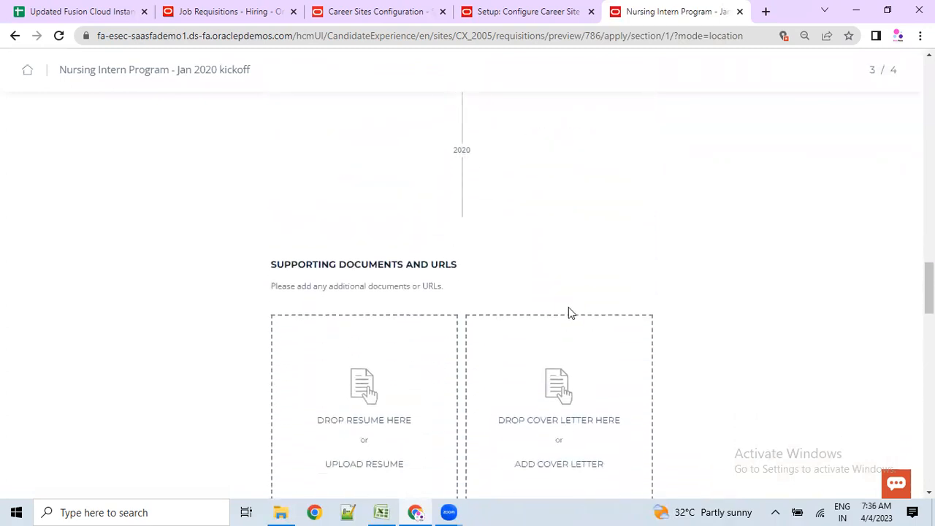
pyautogui.scroll(-2, 369, 393)
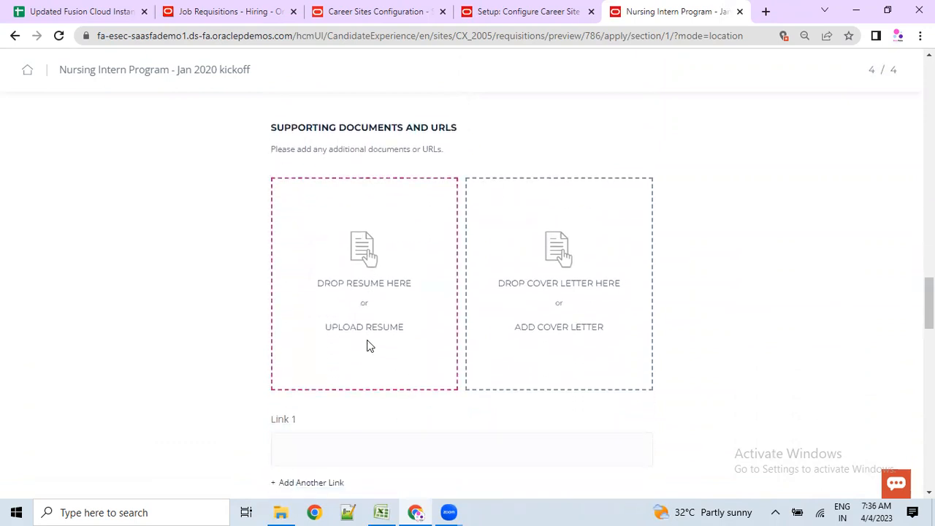
pyautogui.scroll(-3, 536, 273)
pyautogui.scroll(-1, 427, 351)
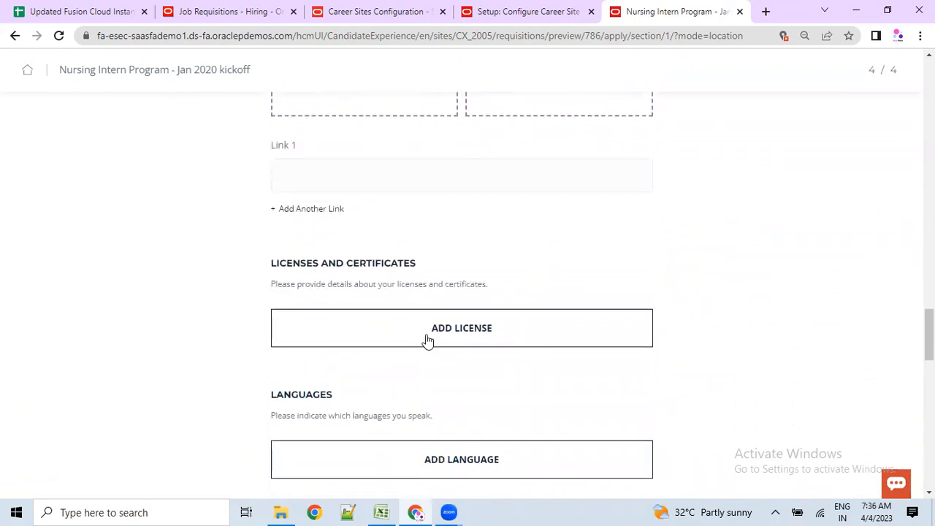
pyautogui.scroll(-2, 430, 337)
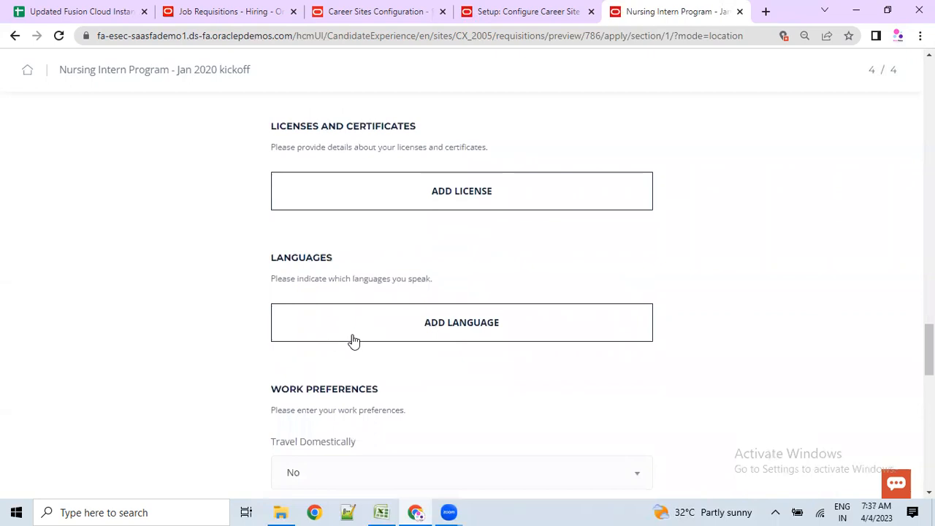
pyautogui.scroll(-2, 352, 341)
pyautogui.scroll(-8, 332, 271)
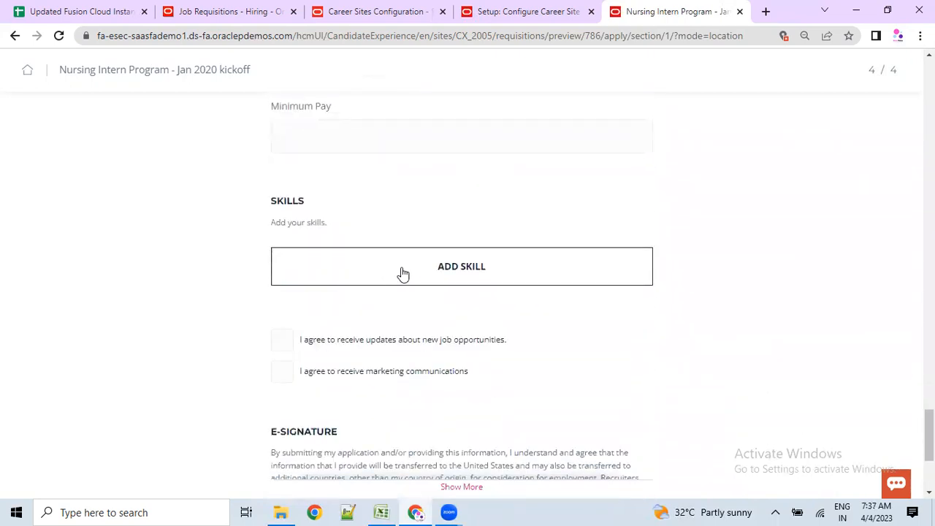
pyautogui.scroll(-2, 398, 272)
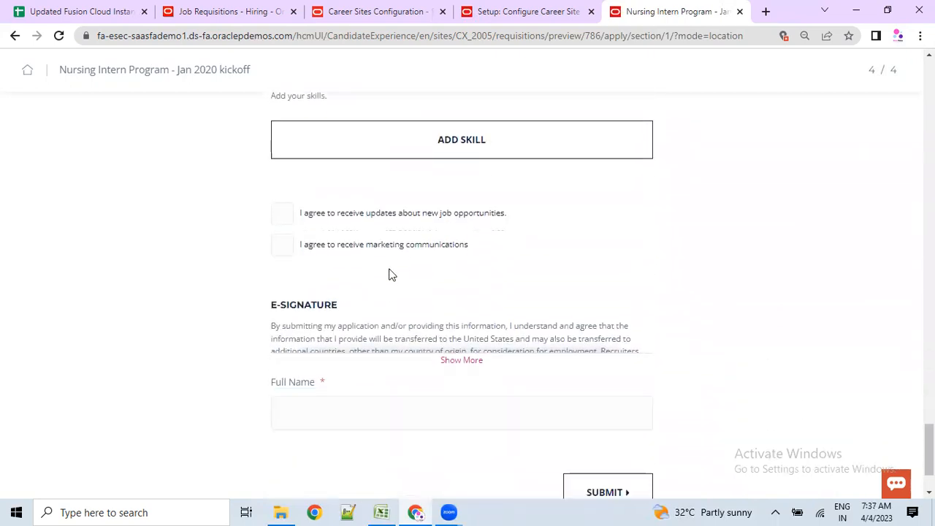
# - Agree to job-opportunity updates and marketing communications, then start the Full Name signature
pyautogui.click(282, 206)
pyautogui.click(279, 232)
pyautogui.scroll(-1, 431, 292)
pyautogui.click(429, 334)
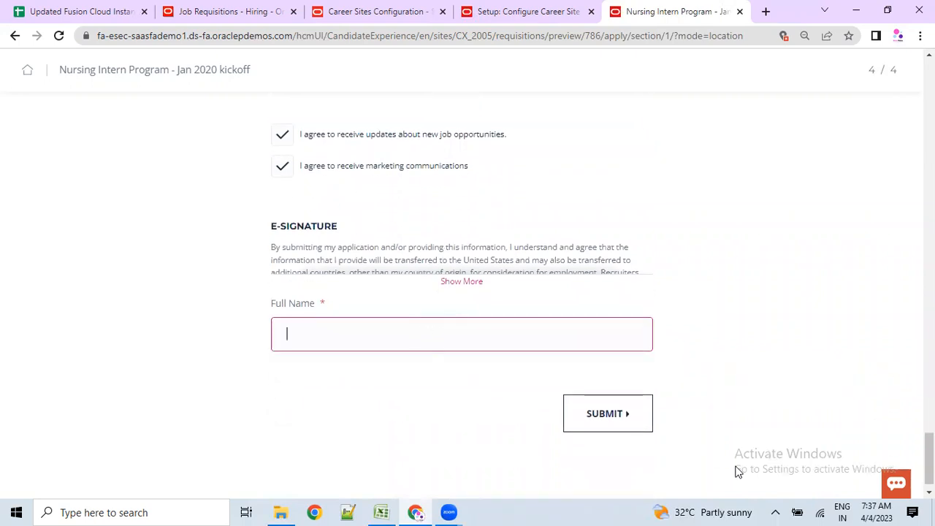
pyautogui.scroll(10, 512, 366)
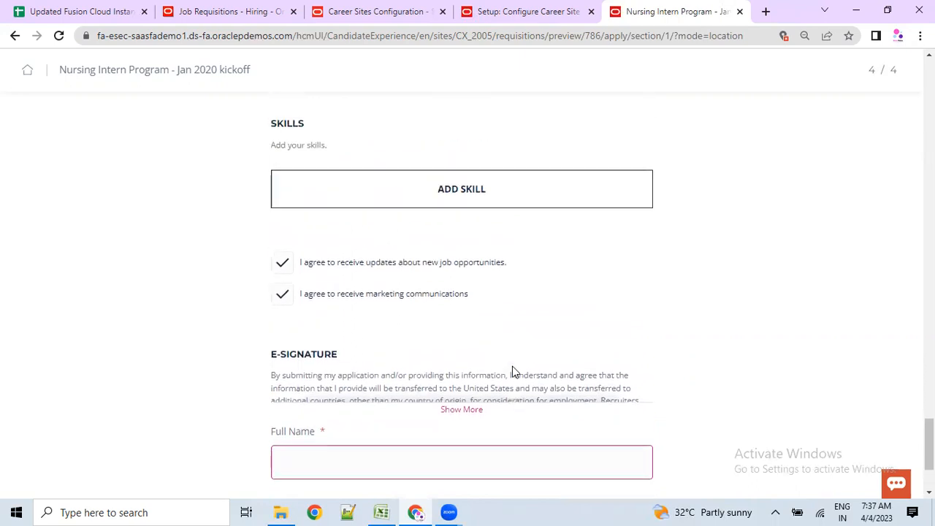
pyautogui.scroll(10, 512, 363)
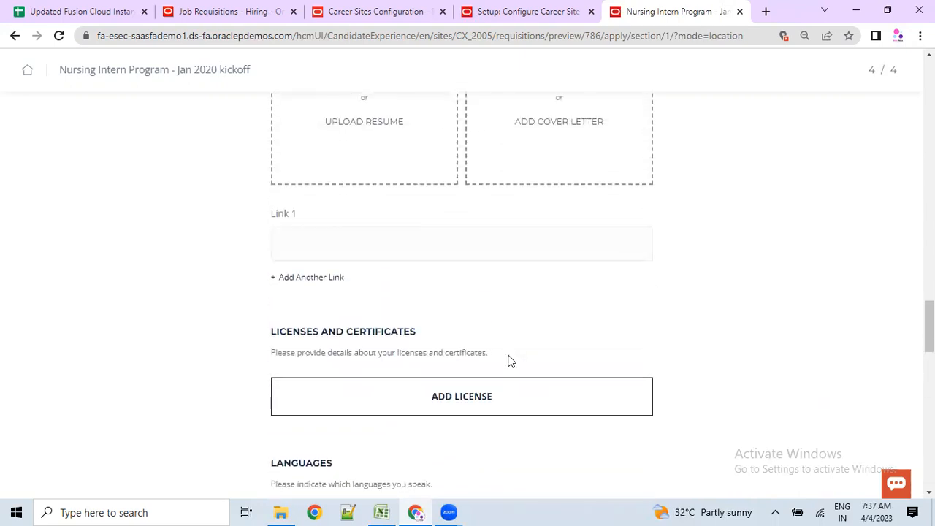
pyautogui.scroll(15, 512, 347)
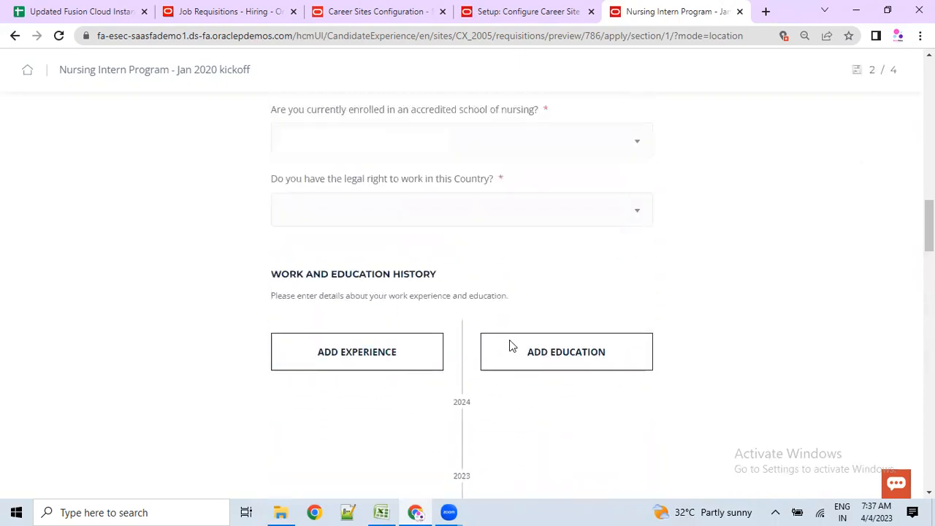
pyautogui.scroll(10, 510, 338)
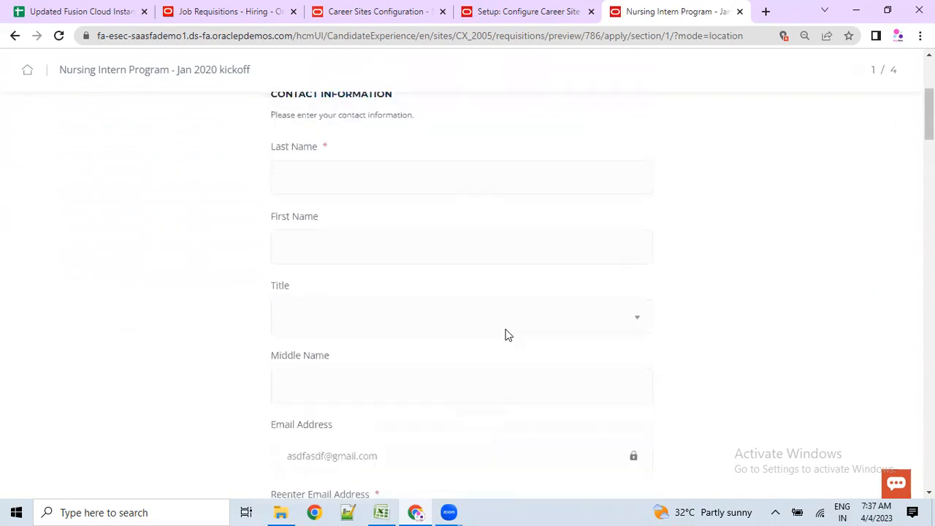
pyautogui.moveTo(272, 163); pyautogui.dragTo(371, 183)
pyautogui.scroll(-8, 381, 305)
pyautogui.scroll(-7, 334, 240)
pyautogui.scroll(-10, 336, 248)
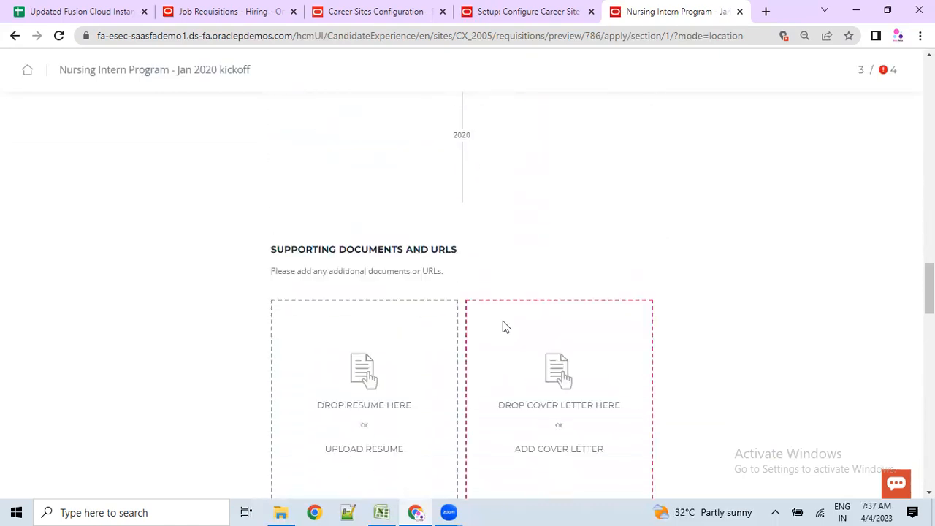
pyautogui.scroll(-10, 501, 336)
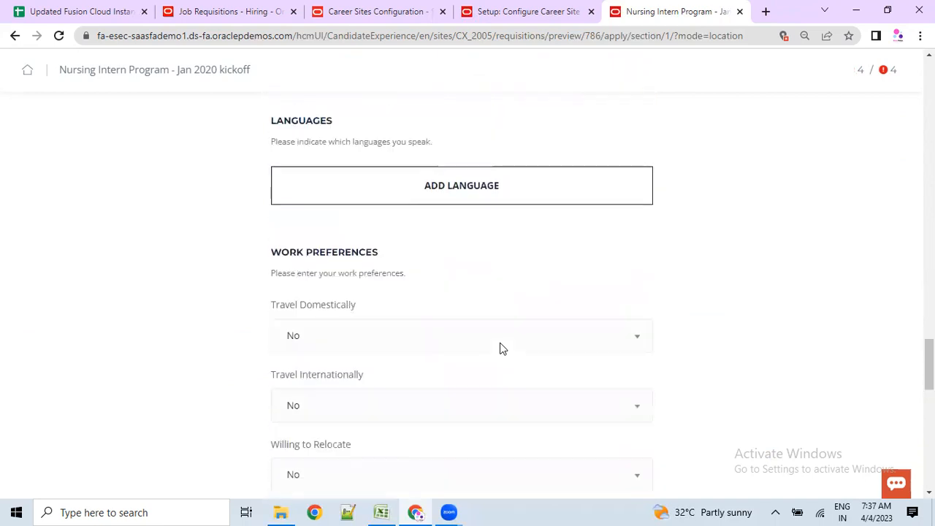
pyautogui.scroll(8, 499, 339)
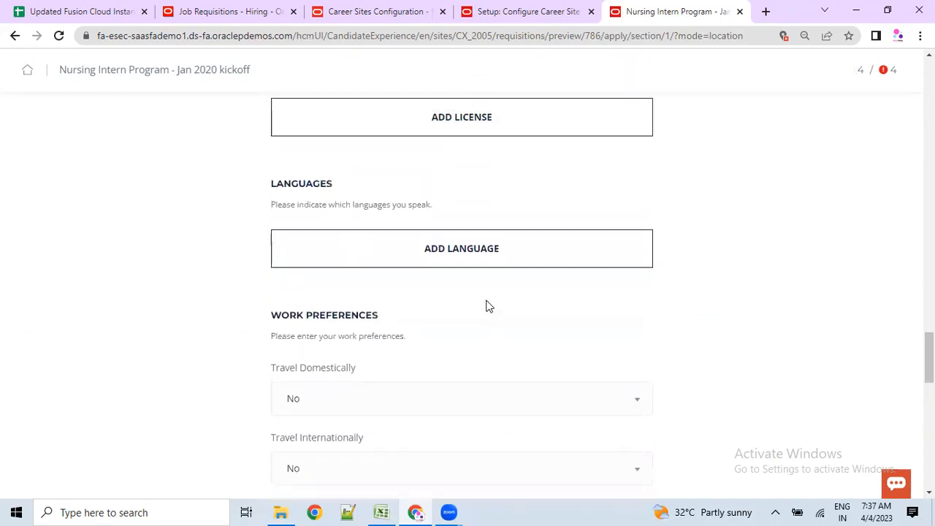
pyautogui.scroll(6, 405, 281)
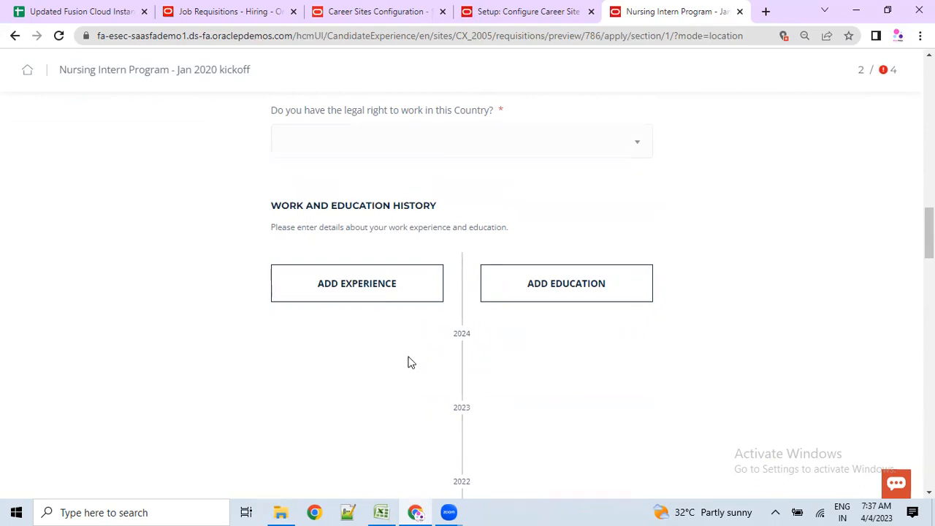
pyautogui.scroll(15, 409, 362)
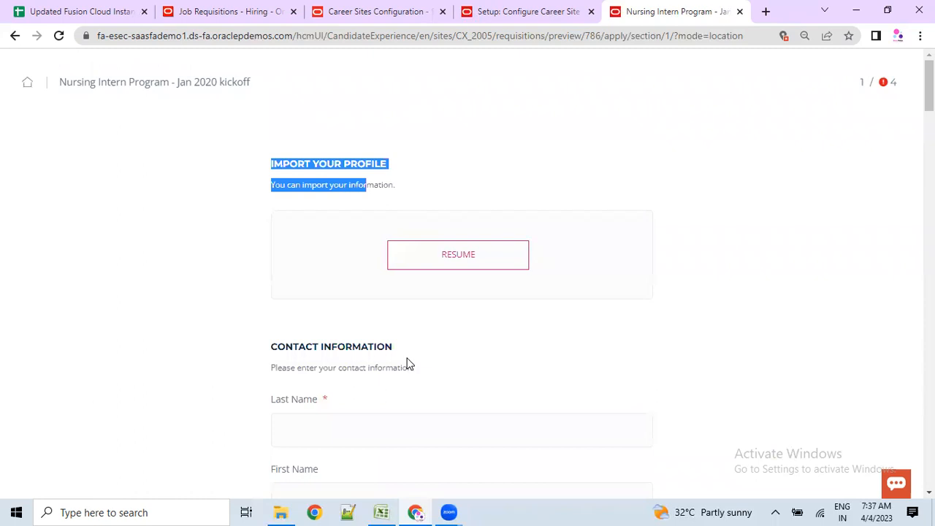
pyautogui.scroll(-5, 407, 363)
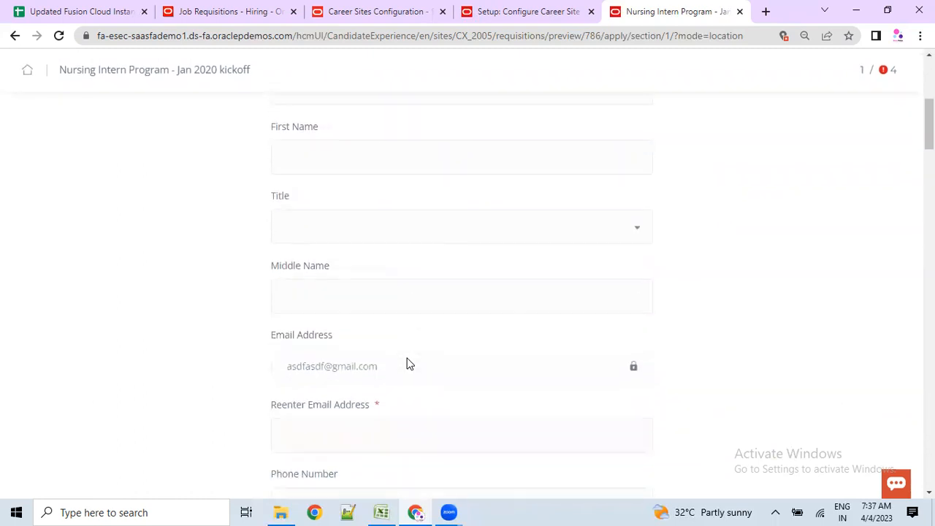
pyautogui.scroll(-4, 467, 201)
pyautogui.scroll(-12, 468, 202)
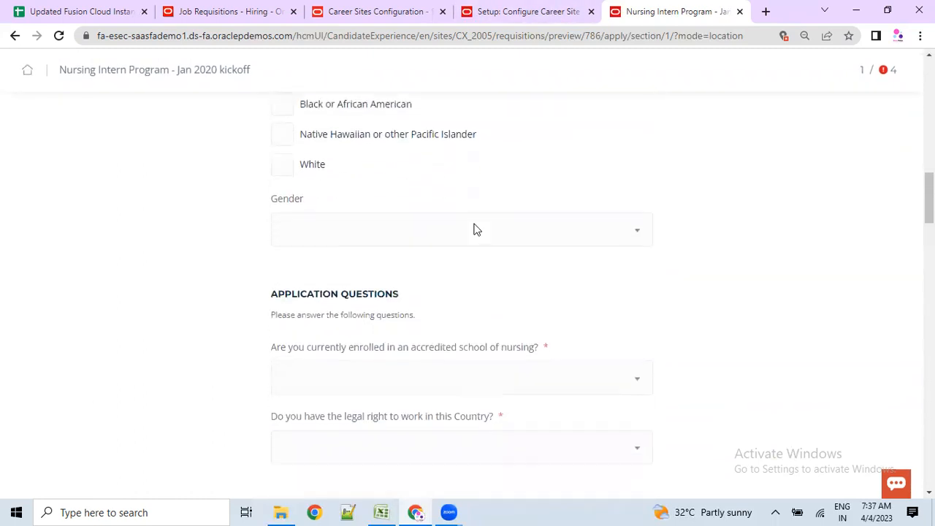
pyautogui.scroll(-2, 480, 239)
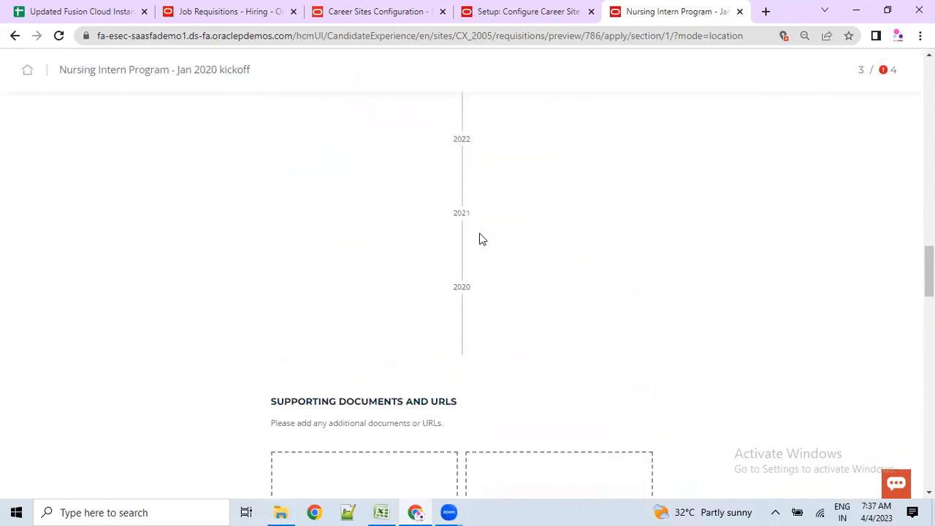
pyautogui.click(527, 12)
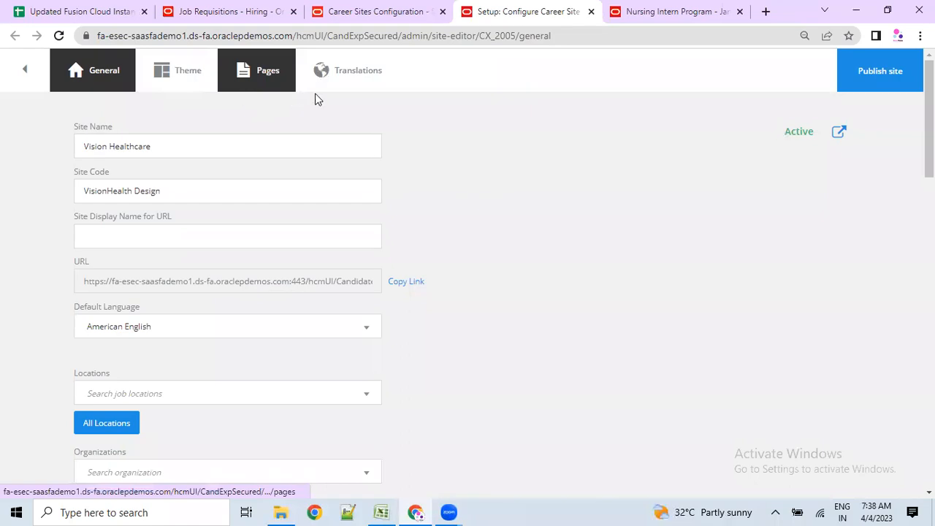
# - Set the Vision Healthcare career site to All Job Functions
pyautogui.scroll(-7, 211, 182)
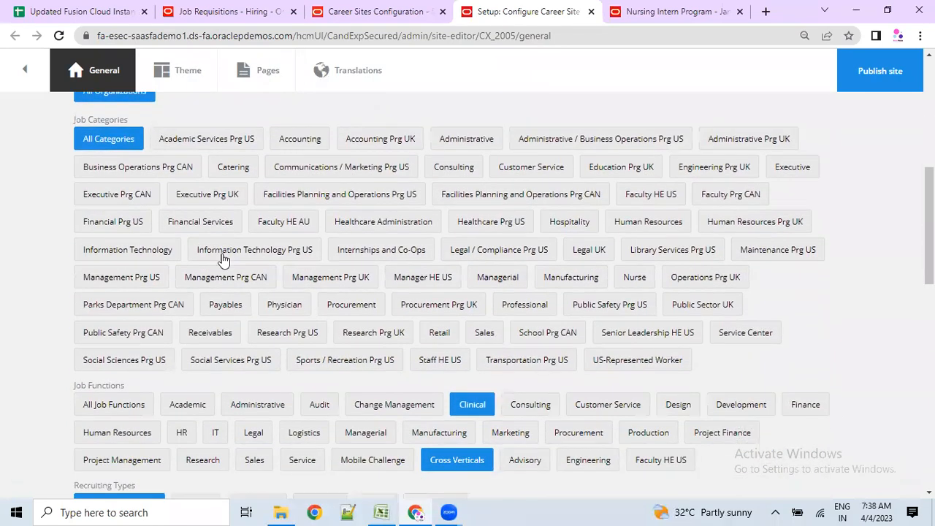
pyautogui.scroll(1, 223, 270)
pyautogui.scroll(-3, 121, 249)
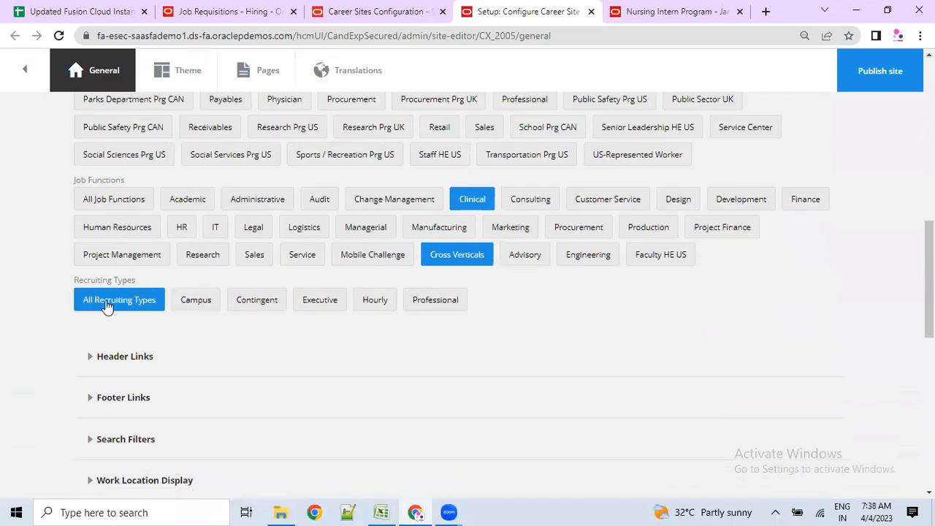
pyautogui.click(101, 208)
pyautogui.scroll(1, 731, 367)
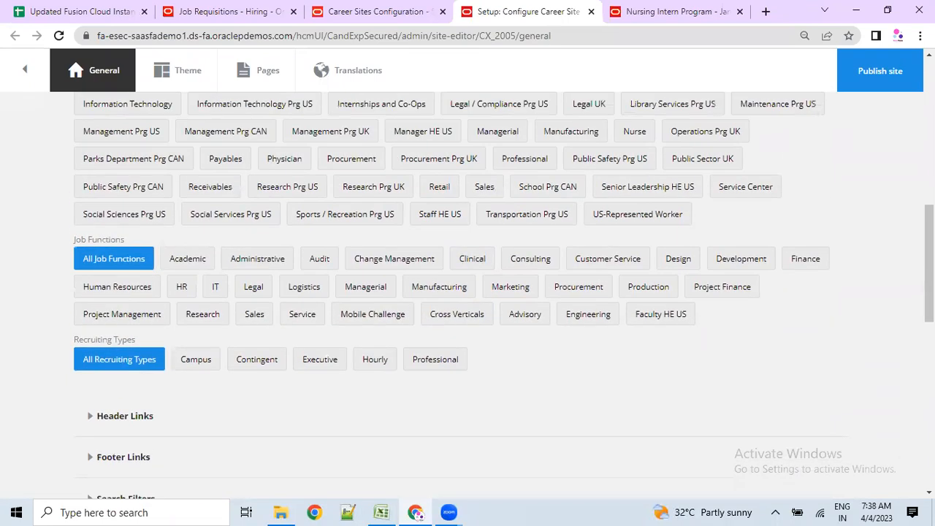
pyautogui.scroll(10, 146, 312)
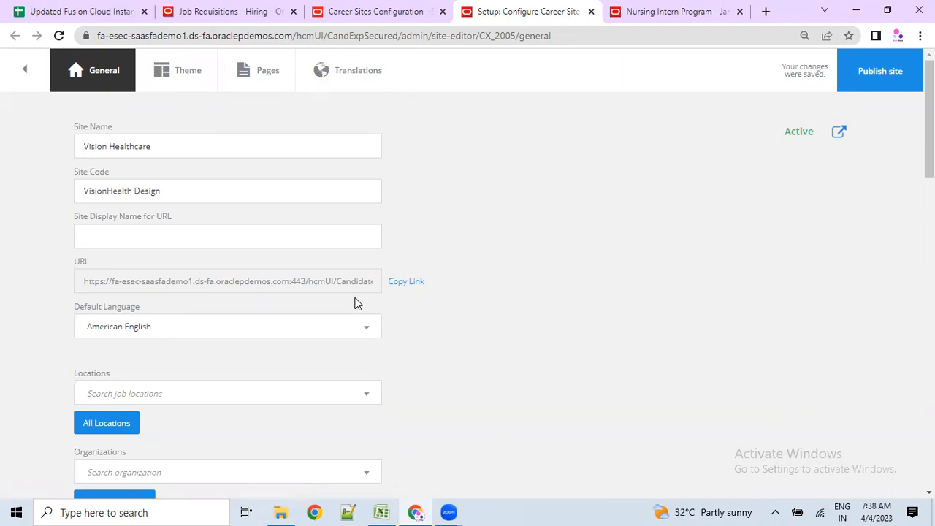
# - Return to the Job Requisitions list, then bring up the ORC Training workbook in Excel
pyautogui.click(376, 11)
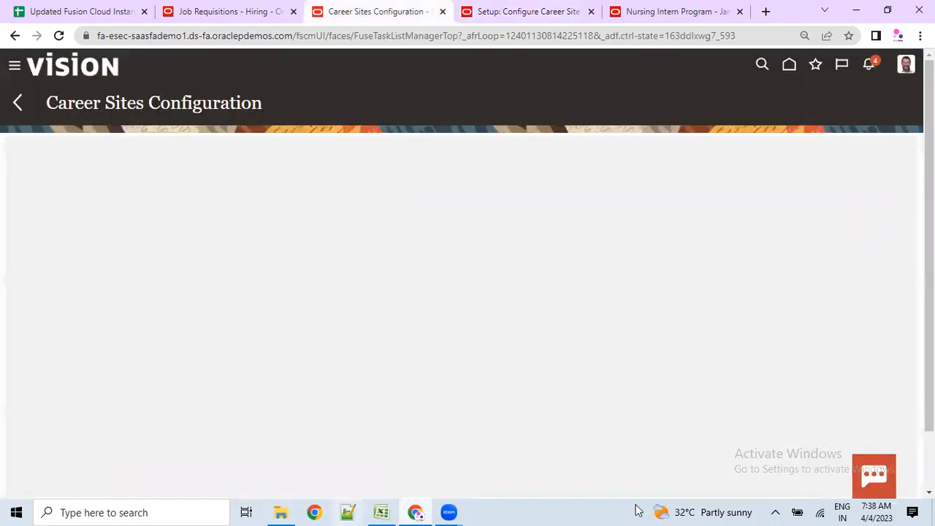
pyautogui.click(228, 8)
pyautogui.scroll(1, 458, 391)
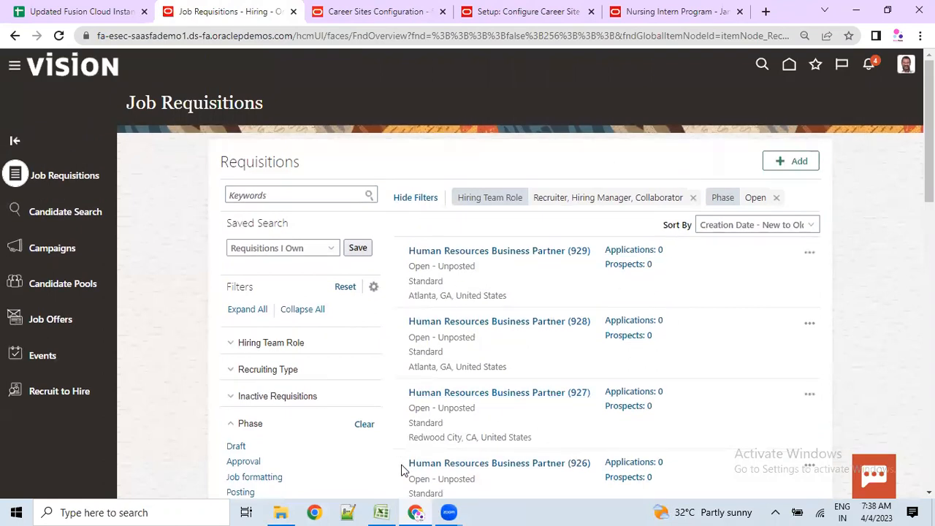
pyautogui.click(383, 511)
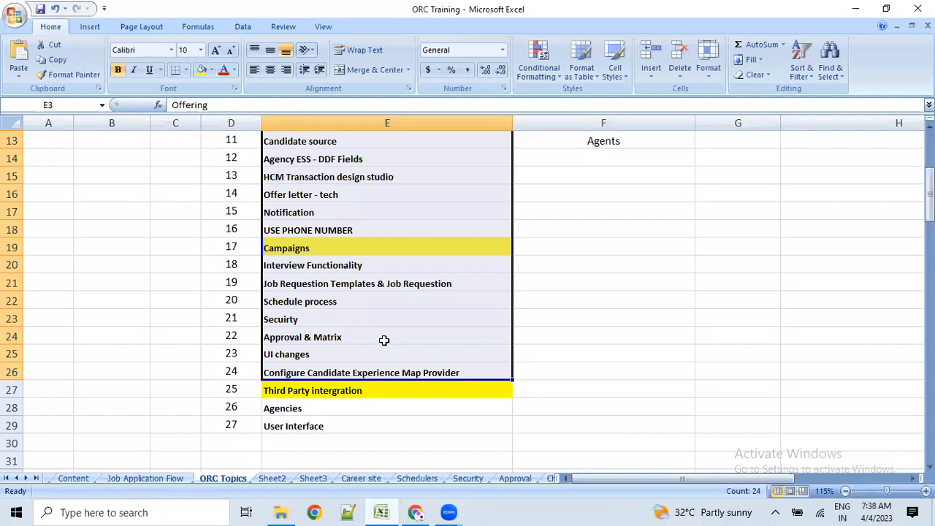
pyautogui.scroll(4, 385, 341)
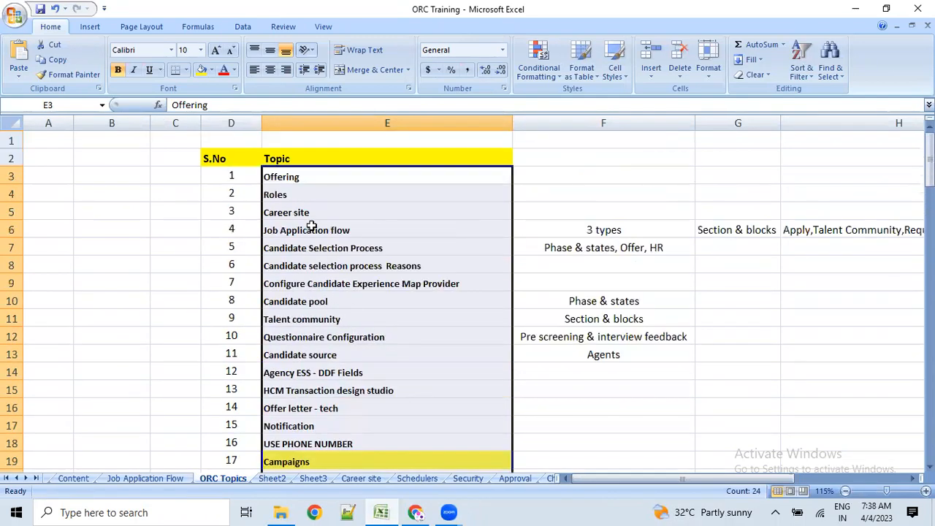
pyautogui.click(311, 227)
pyautogui.moveTo(287, 177); pyautogui.dragTo(328, 442)
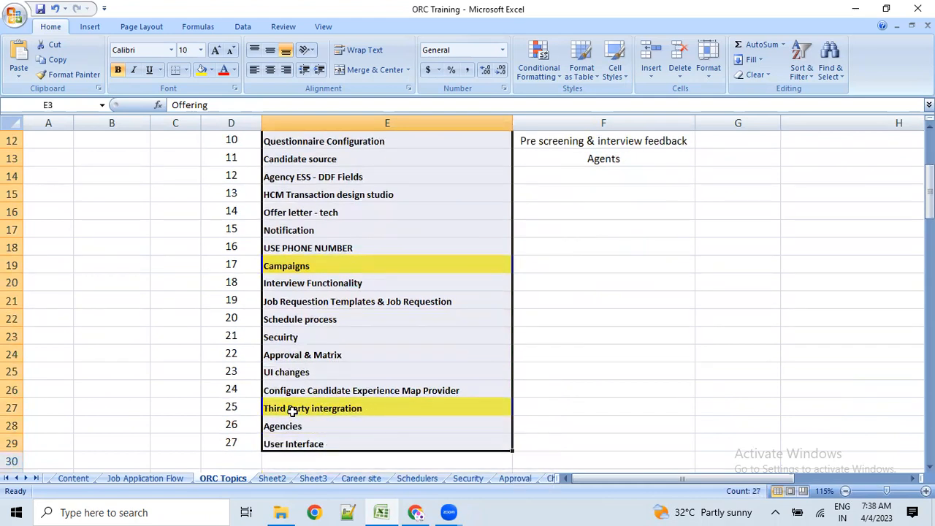
pyautogui.scroll(4, 309, 363)
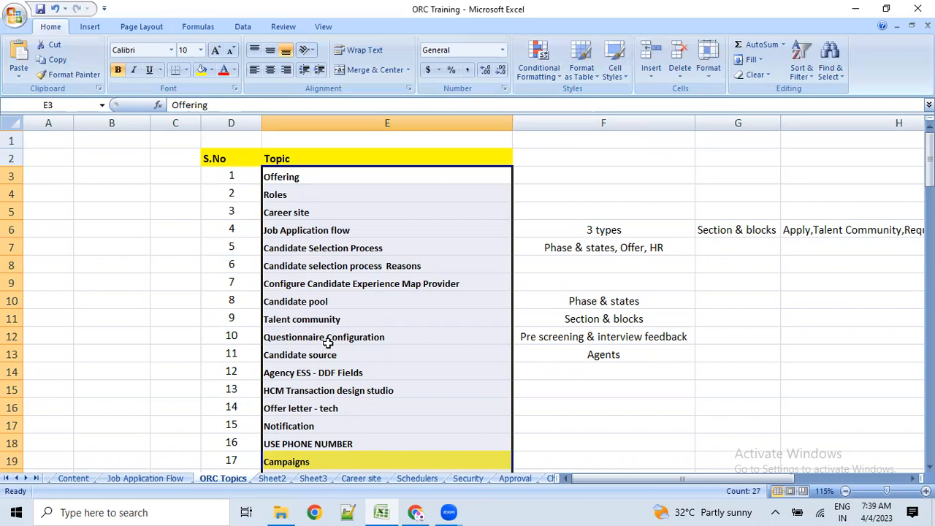
pyautogui.scroll(-1, 328, 343)
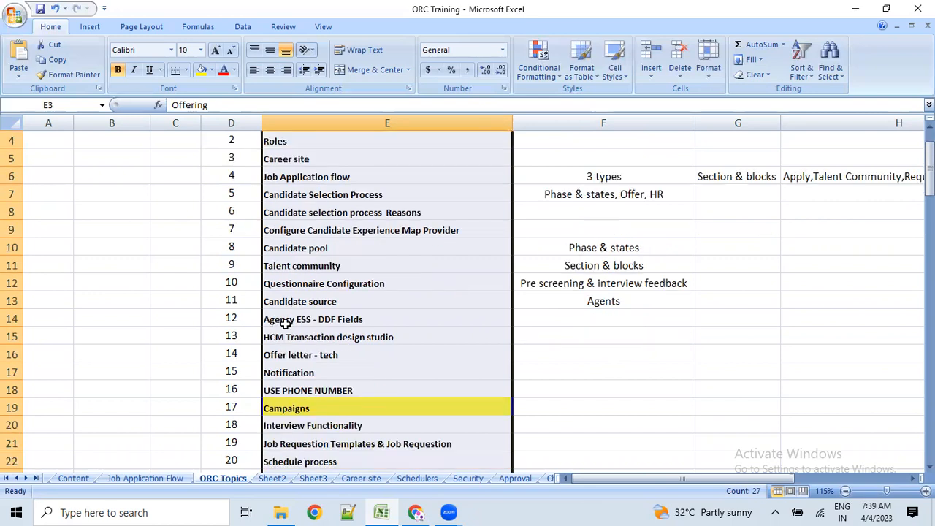
pyautogui.scroll(-1, 292, 332)
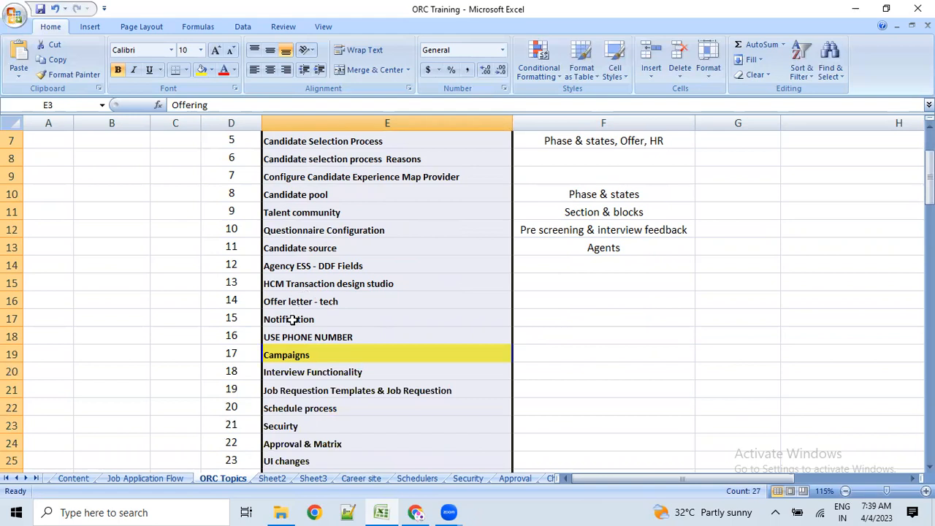
pyautogui.click(290, 321)
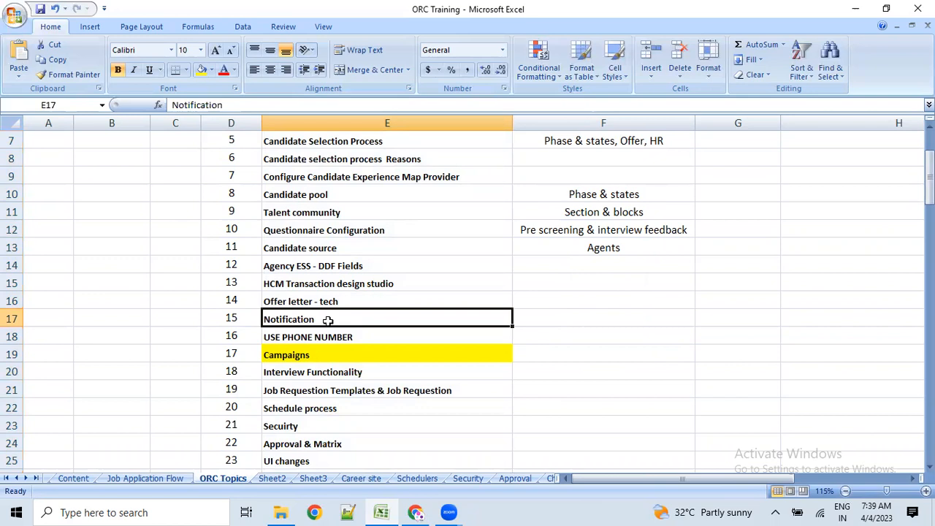
pyautogui.scroll(-1, 281, 319)
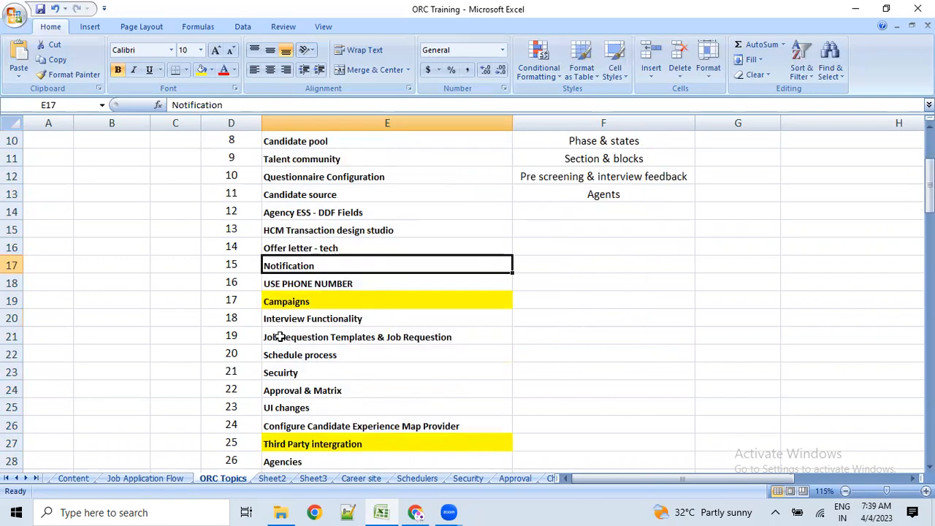
pyautogui.click(275, 318)
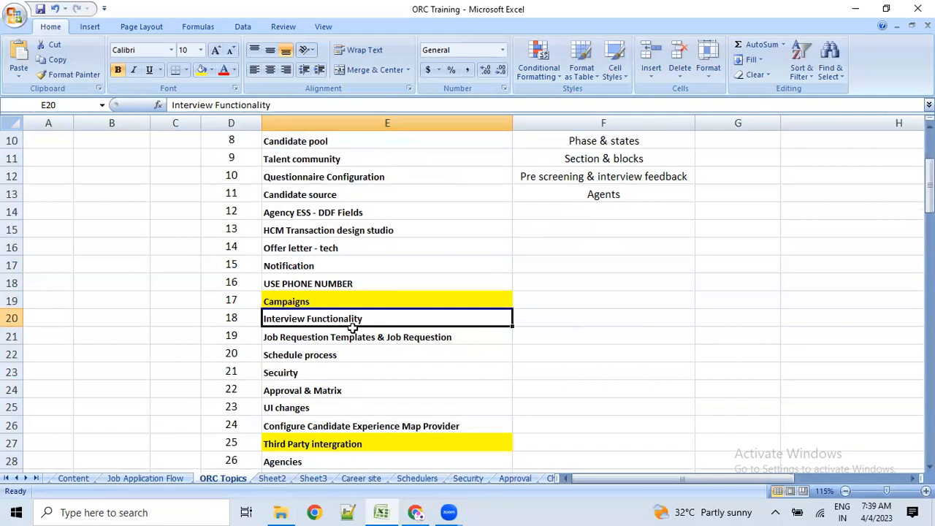
pyautogui.click(341, 356)
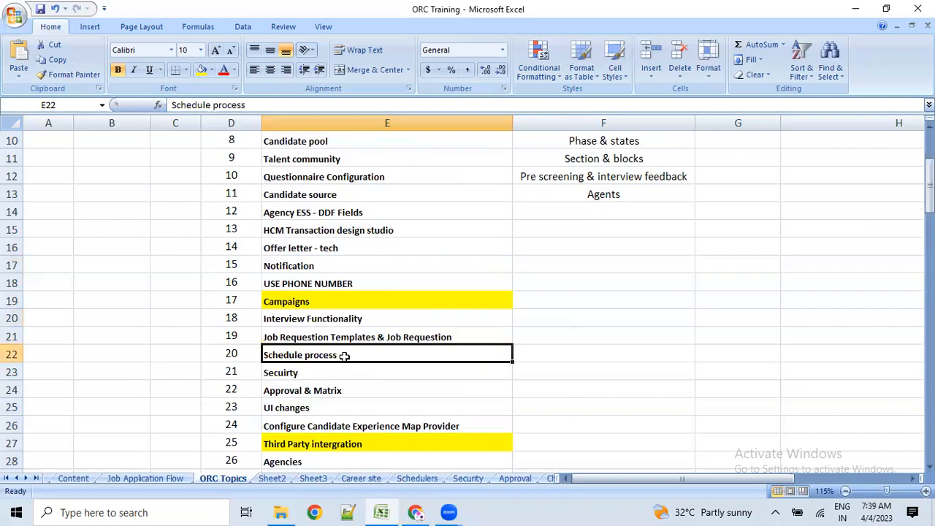
pyautogui.scroll(-1, 344, 356)
pyautogui.scroll(4, 340, 350)
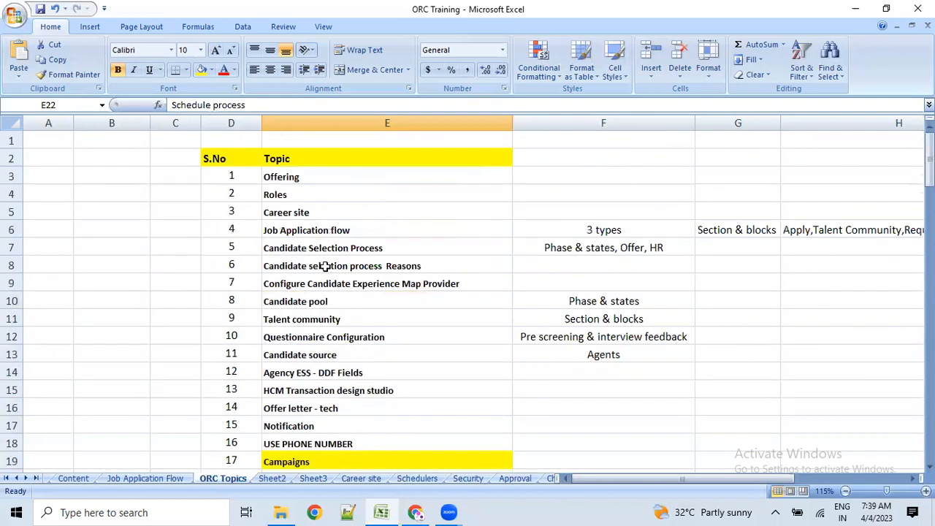
pyautogui.moveTo(306, 177); pyautogui.dragTo(324, 456)
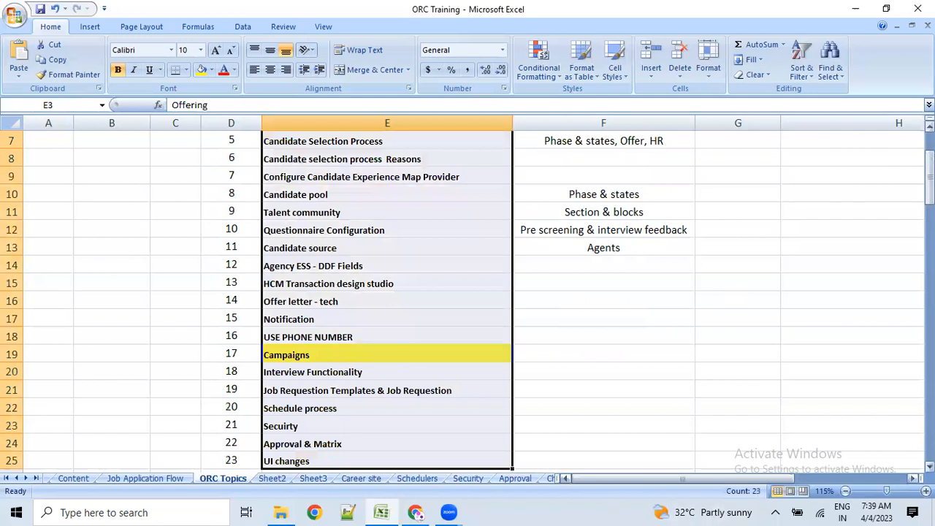
pyautogui.click(739, 298)
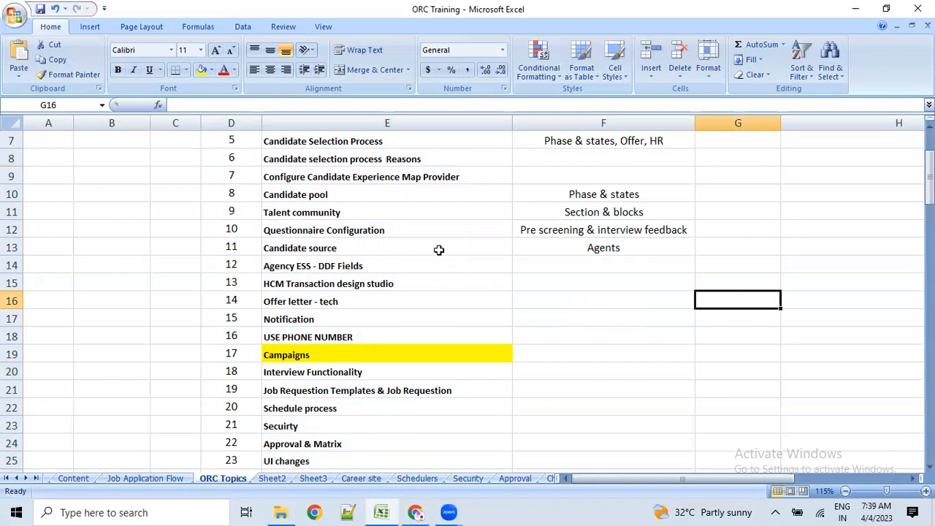
pyautogui.scroll(1, 341, 187)
pyautogui.moveTo(303, 159); pyautogui.dragTo(340, 388)
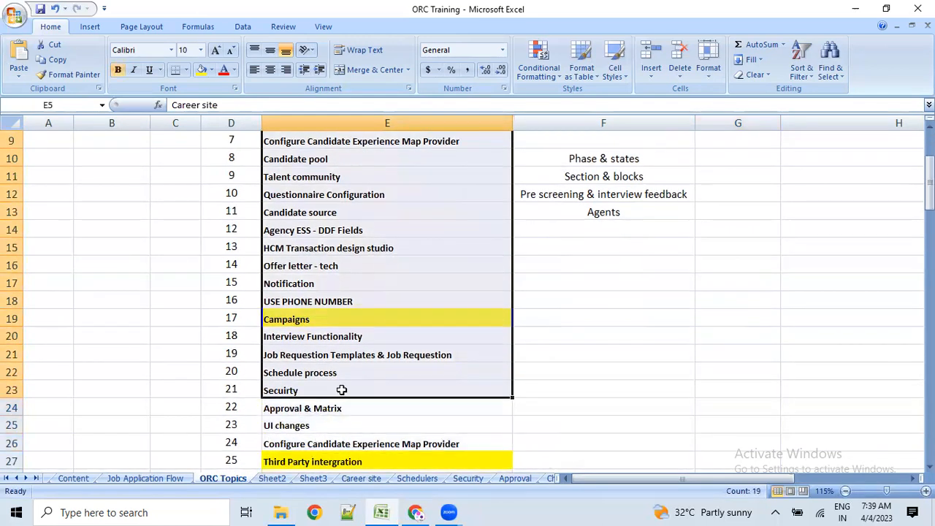
pyautogui.scroll(3, 349, 386)
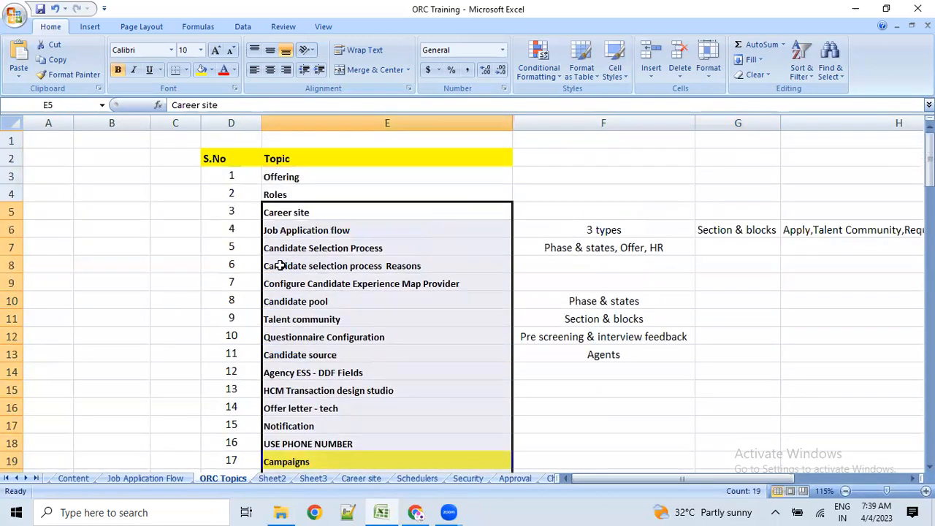
pyautogui.click(286, 194)
pyautogui.moveTo(307, 157); pyautogui.dragTo(342, 447)
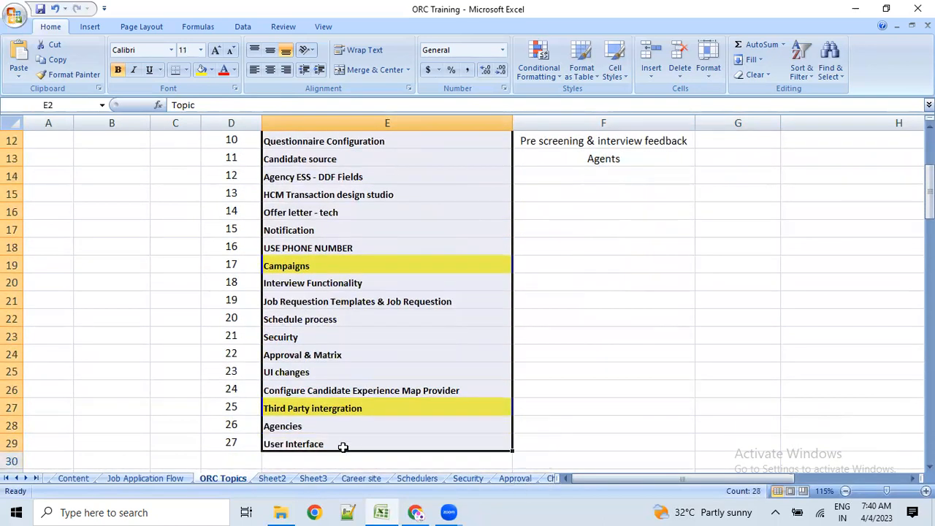
pyautogui.scroll(3, 394, 409)
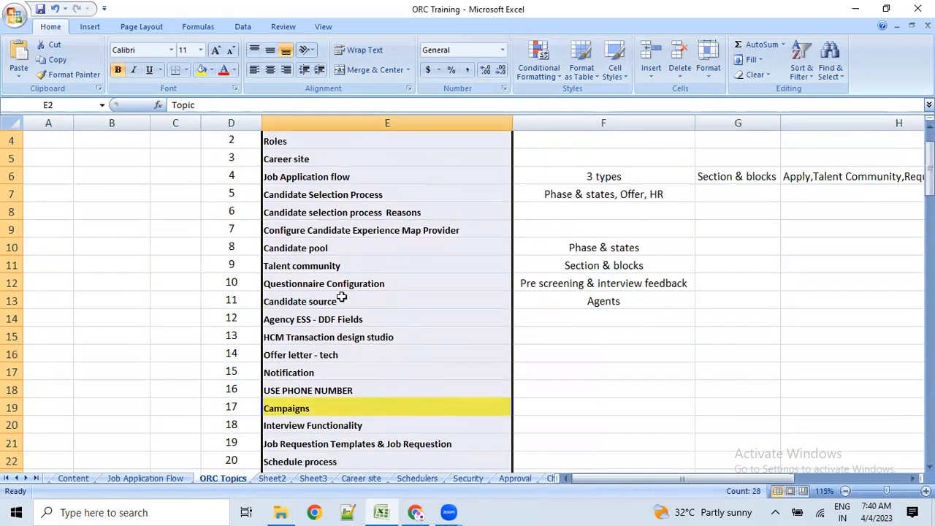
# - Fill Job Application flow, Career site, Candidate Selection Process and Questionnaire Configuration yellow
pyautogui.click(327, 211)
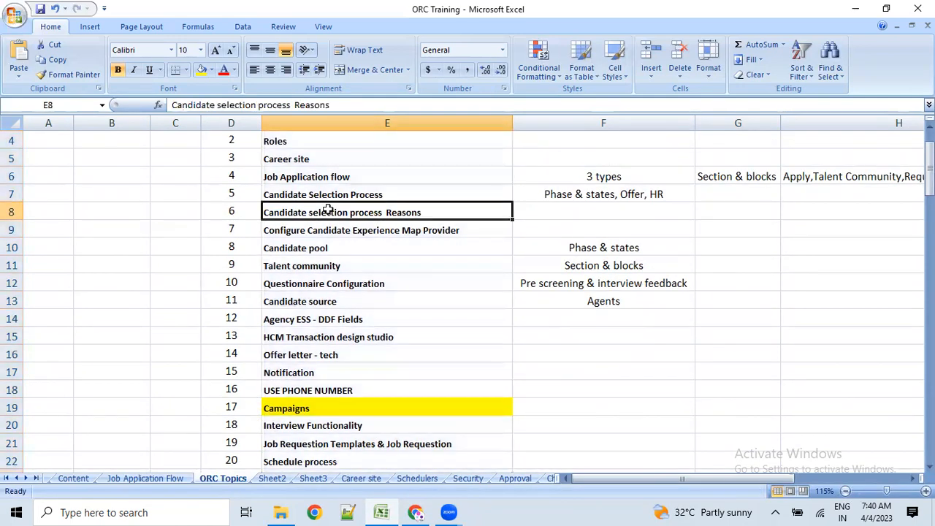
pyautogui.click(321, 176)
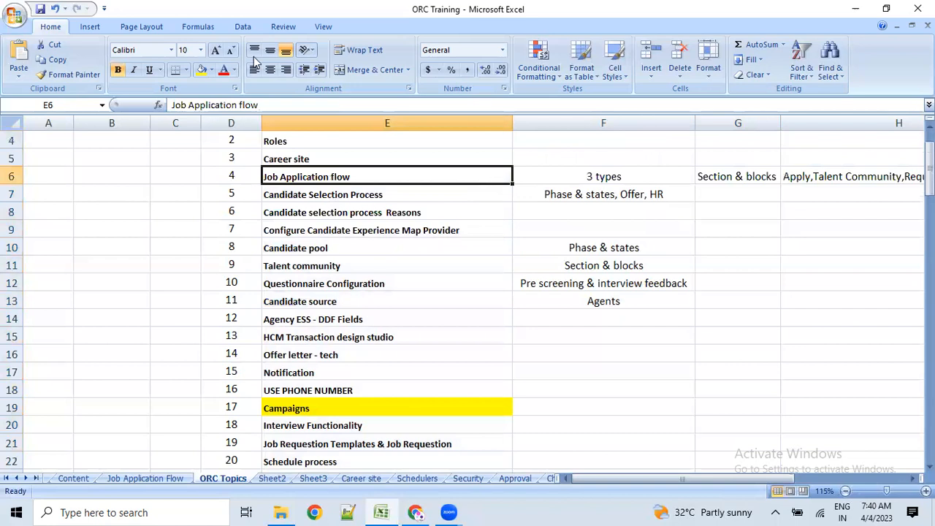
pyautogui.click(200, 69)
pyautogui.click(299, 159)
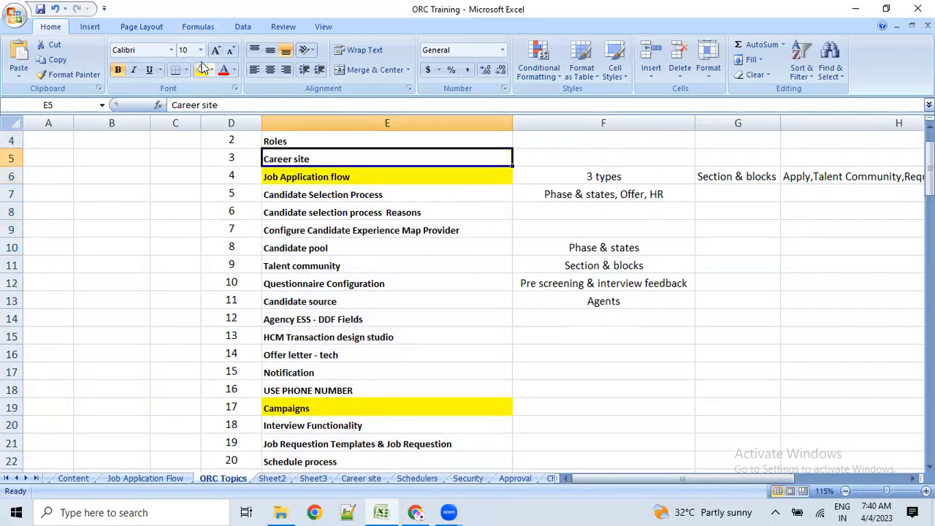
pyautogui.click(201, 69)
pyautogui.click(295, 194)
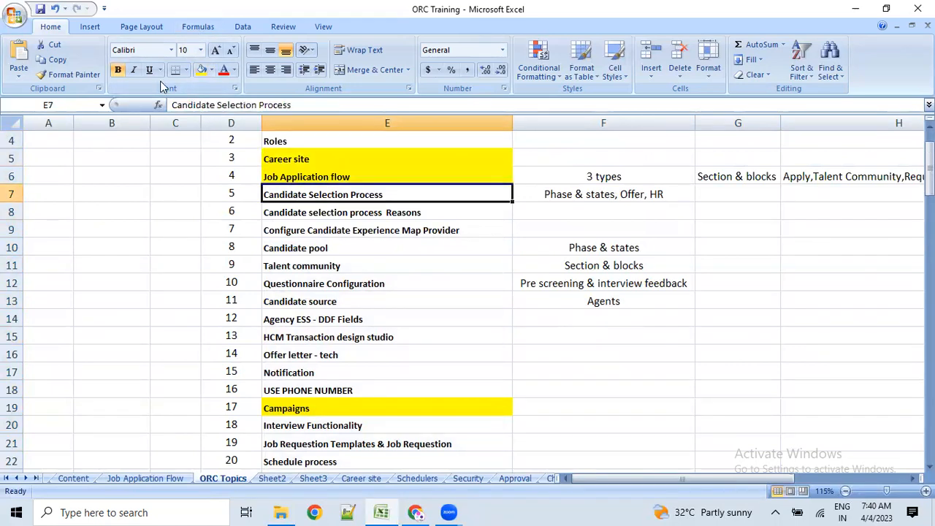
pyautogui.click(200, 70)
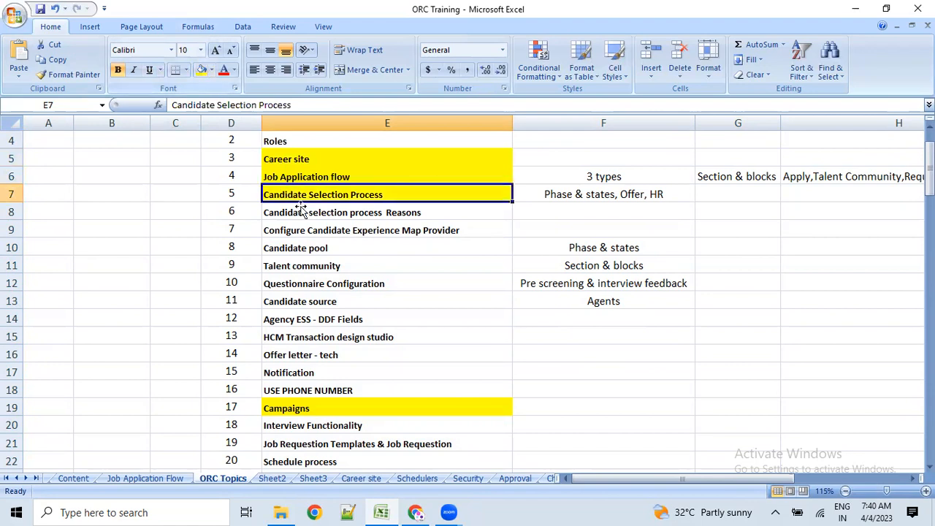
pyautogui.click(321, 286)
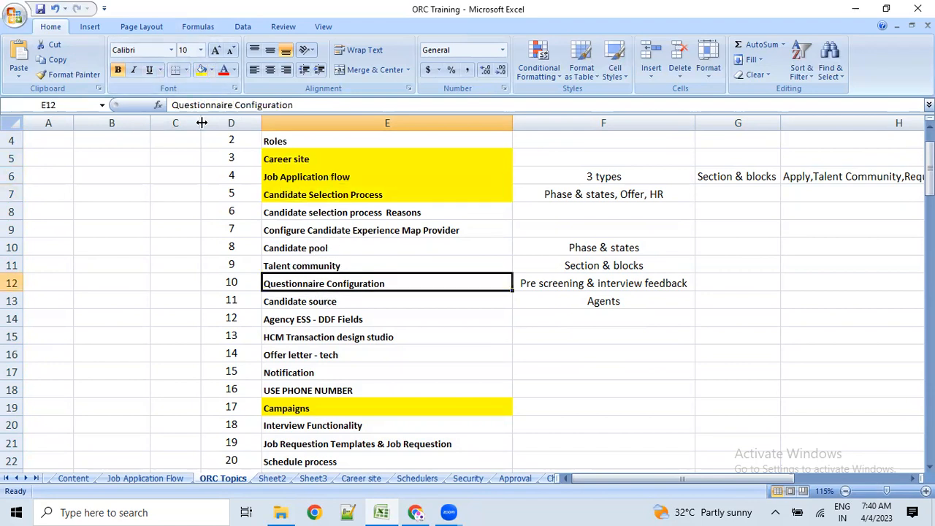
pyautogui.click(201, 69)
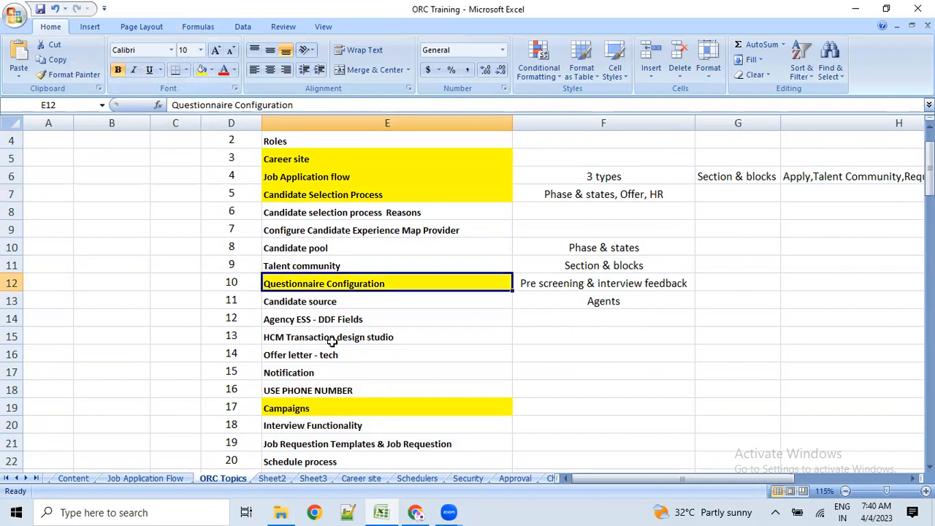
# - Fill Offer letter - tech, Notification, Schedule process and Secuirty yellow
pyautogui.click(315, 355)
pyautogui.click(202, 70)
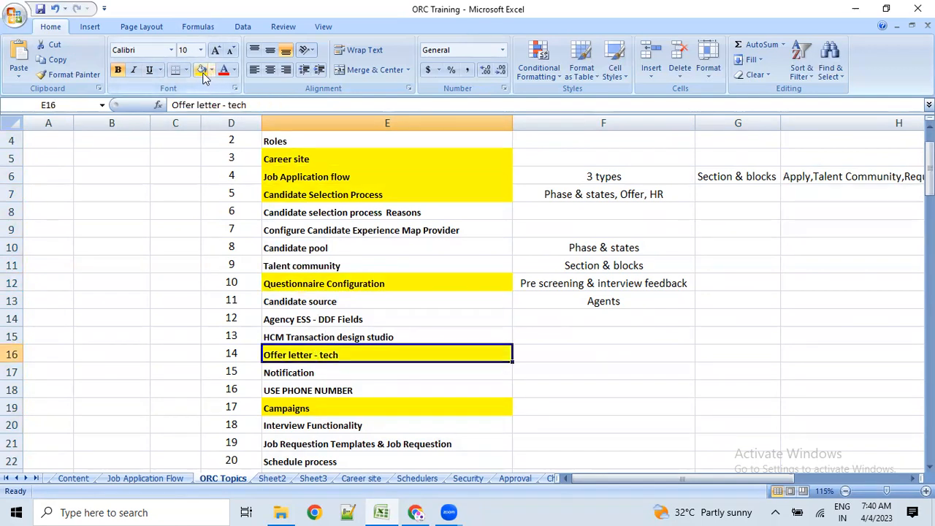
pyautogui.click(306, 390)
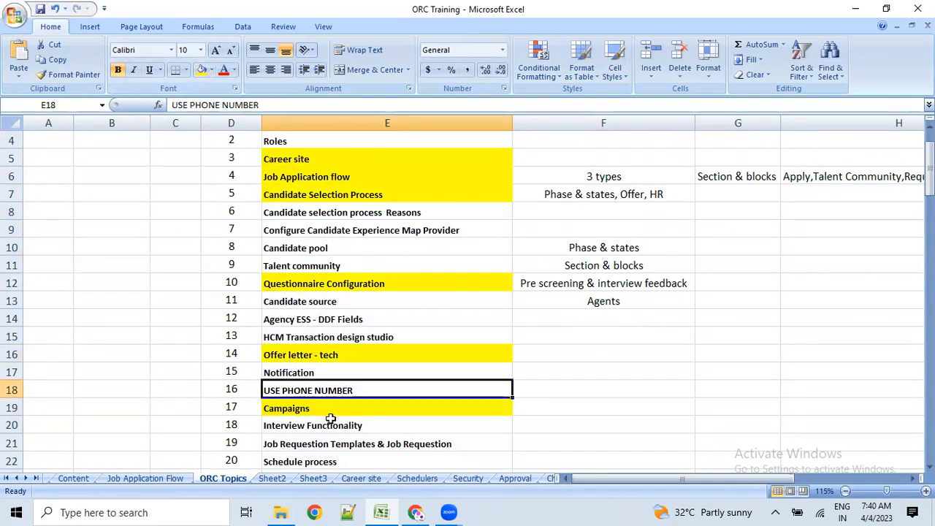
pyautogui.click(290, 372)
pyautogui.click(204, 69)
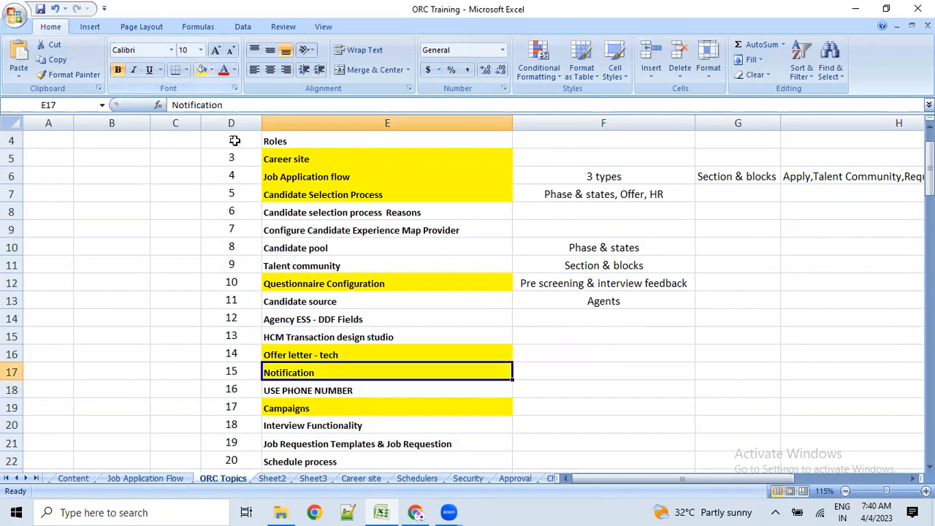
pyautogui.scroll(-1, 321, 394)
pyautogui.click(311, 408)
pyautogui.click(204, 69)
pyautogui.scroll(-1, 321, 411)
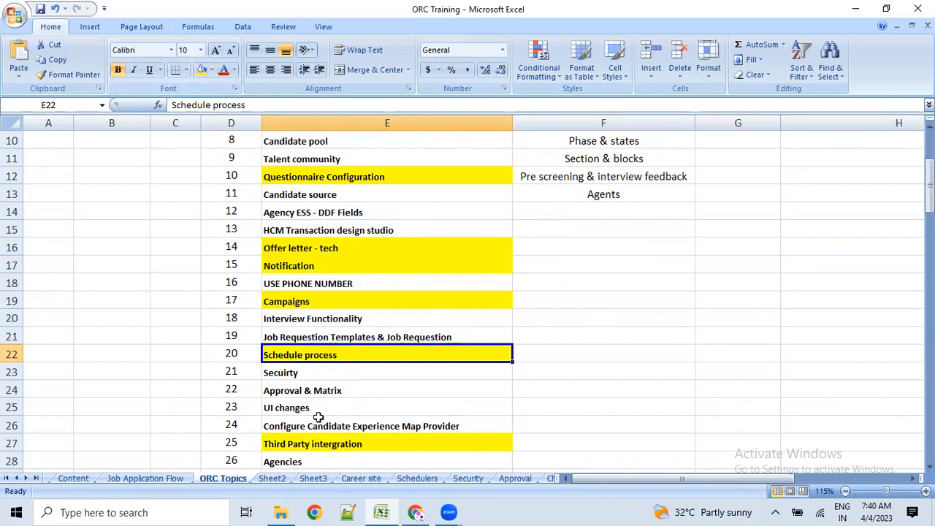
pyautogui.click(292, 374)
pyautogui.click(201, 70)
pyautogui.scroll(1, 394, 263)
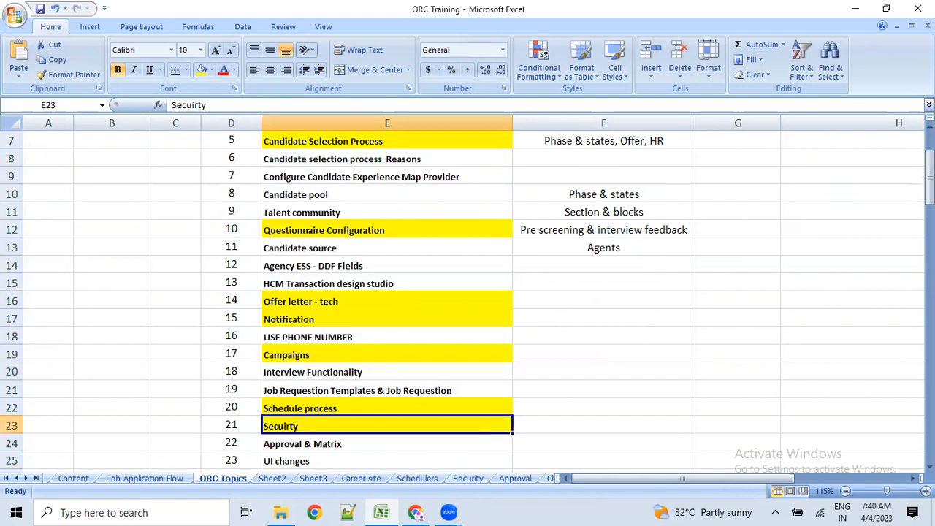
pyautogui.hotkey('alt', 'Tab')
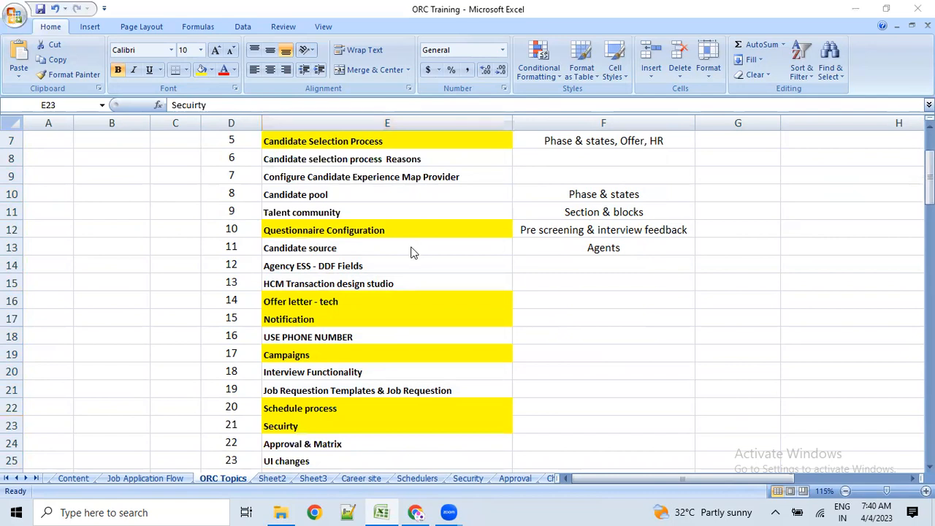
pyautogui.scroll(-1, 412, 252)
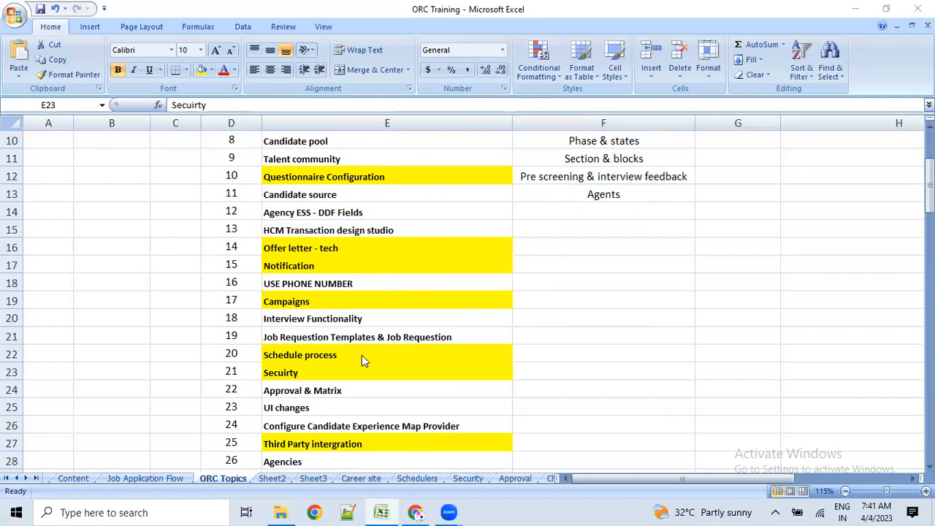
pyautogui.scroll(2, 389, 190)
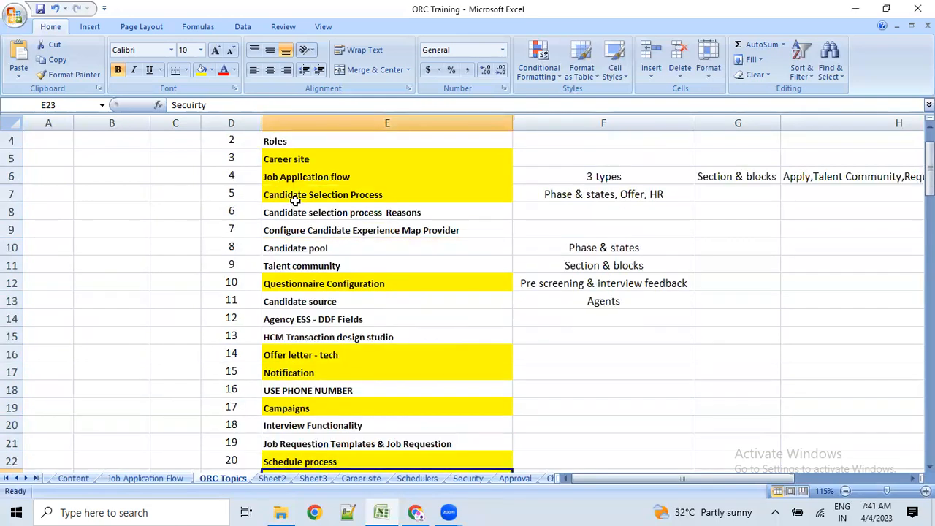
pyautogui.click(294, 195)
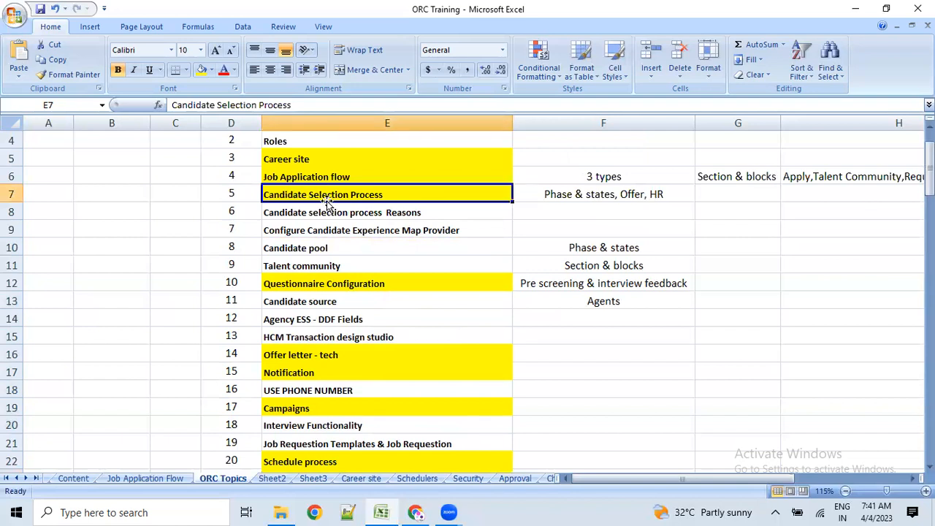
pyautogui.doubleClick(417, 194)
pyautogui.moveTo(417, 196); pyautogui.dragTo(263, 196)
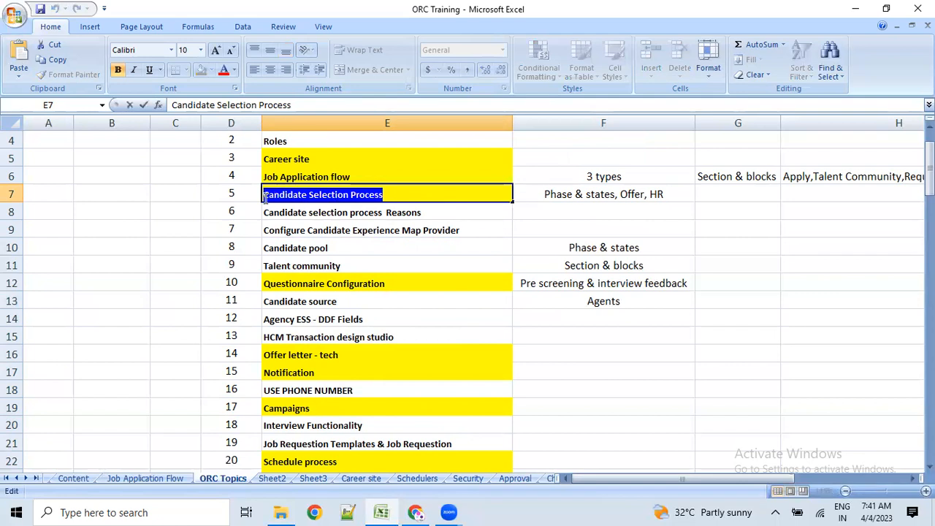
pyautogui.click(608, 196)
pyautogui.doubleClick(602, 195)
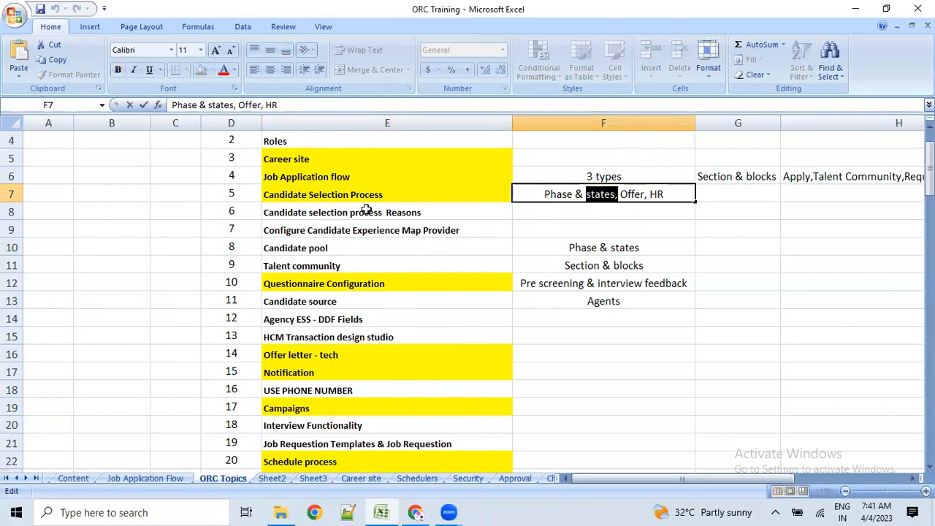
pyautogui.click(524, 224)
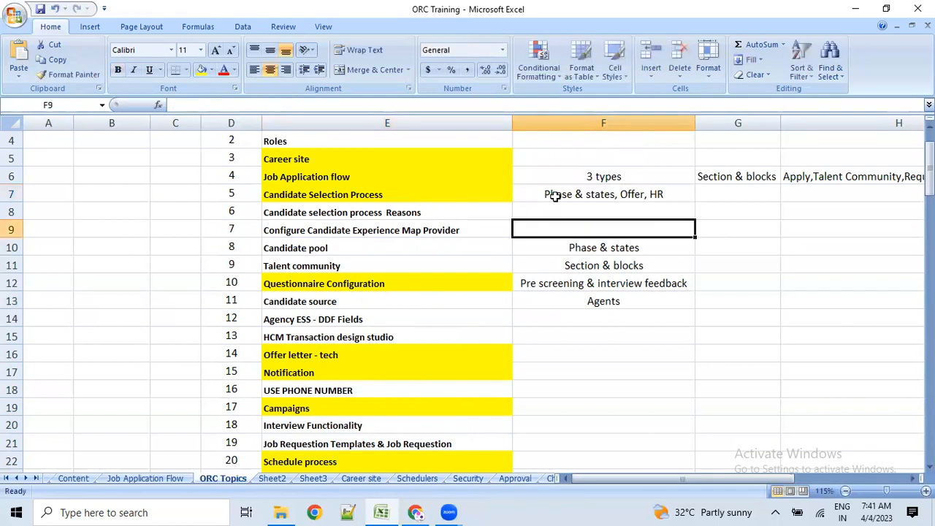
pyautogui.click(552, 198)
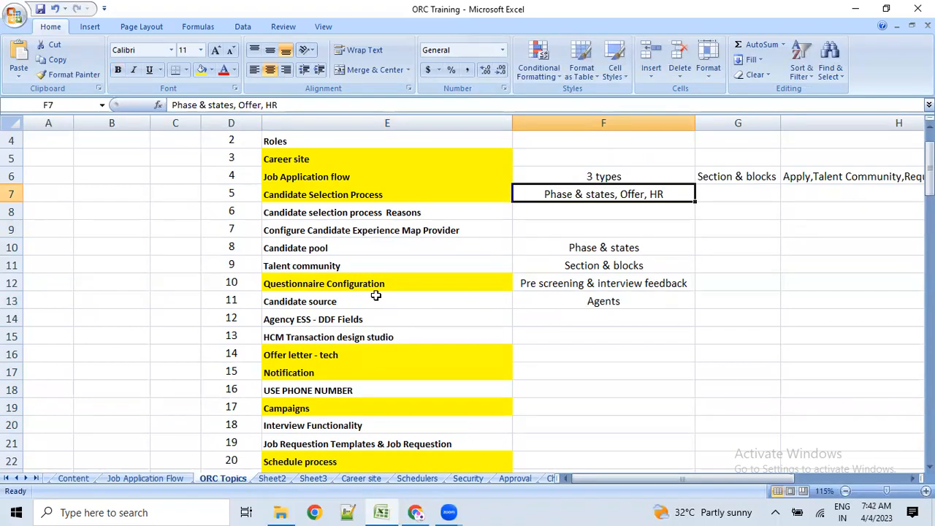
pyautogui.scroll(-1, 375, 295)
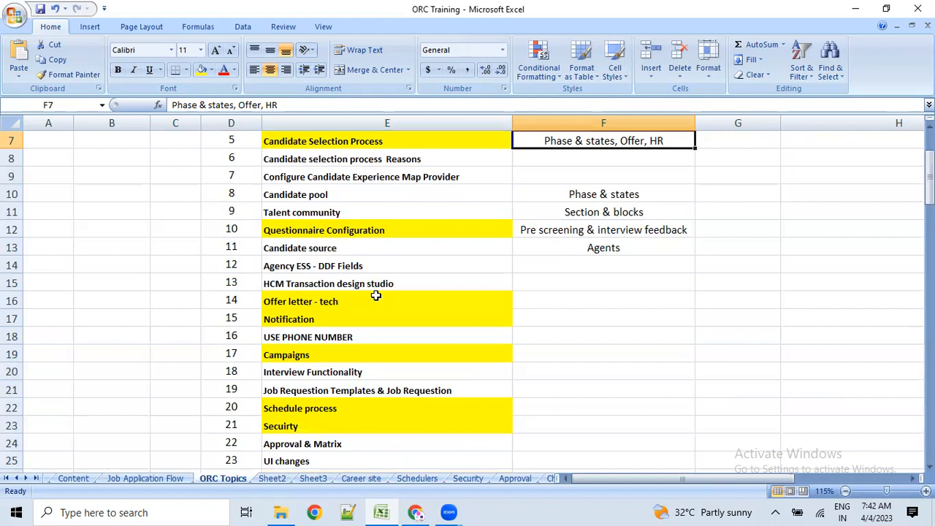
pyautogui.scroll(2, 375, 295)
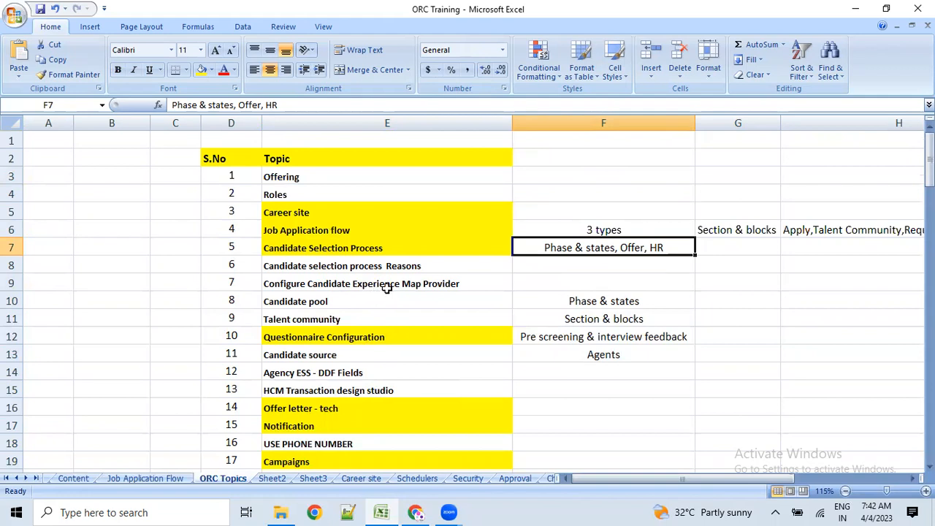
pyautogui.scroll(-4, 387, 287)
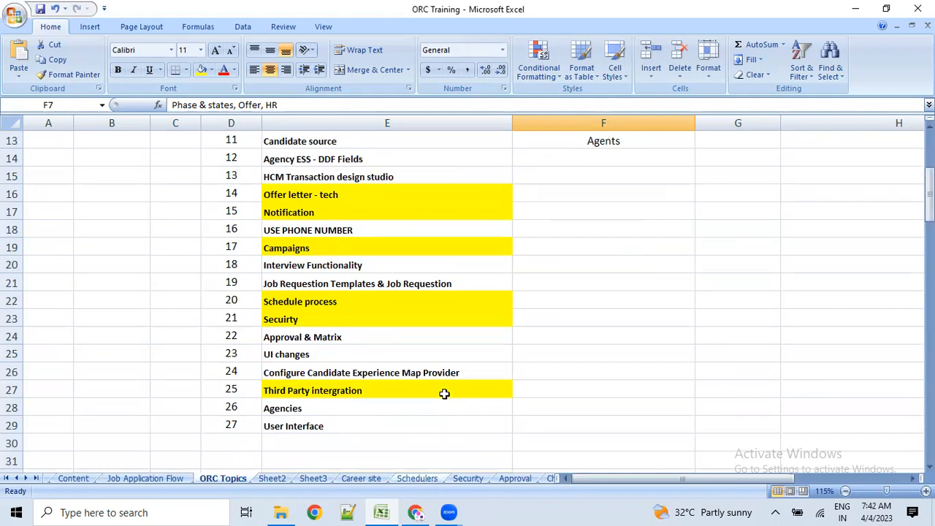
pyautogui.scroll(2, 303, 177)
pyautogui.moveTo(303, 159); pyautogui.dragTo(324, 444)
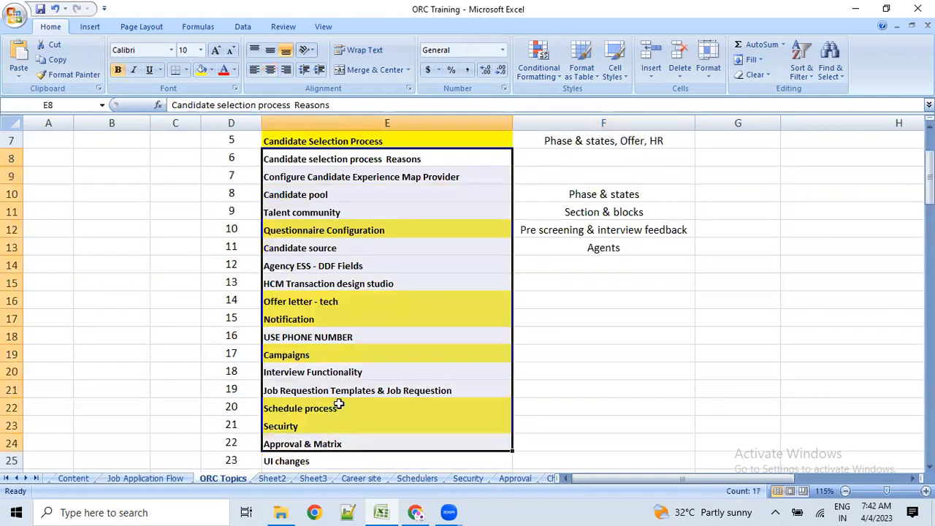
pyautogui.scroll(2, 339, 394)
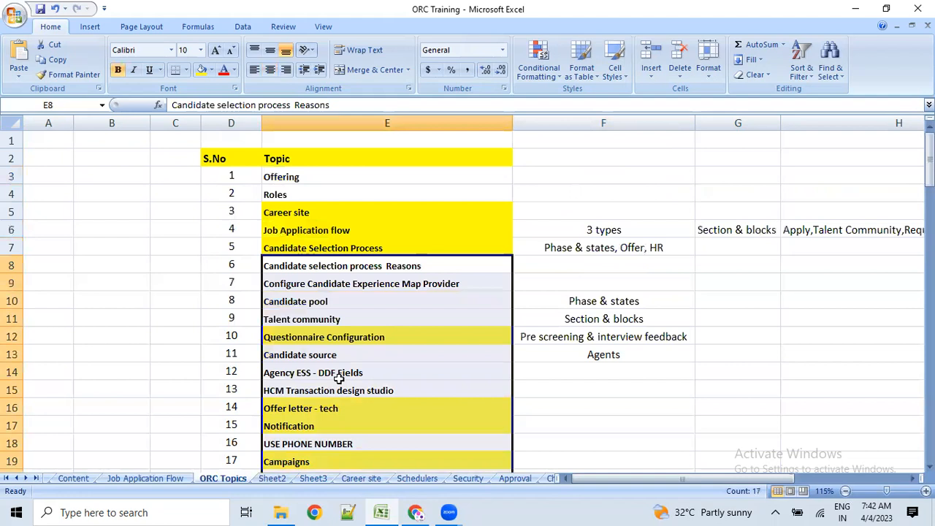
pyautogui.click(620, 391)
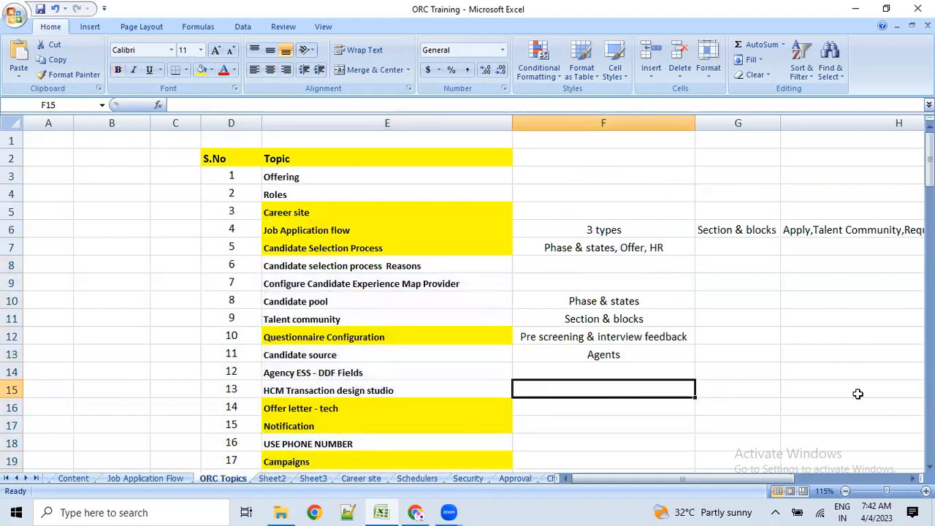
pyautogui.click(740, 391)
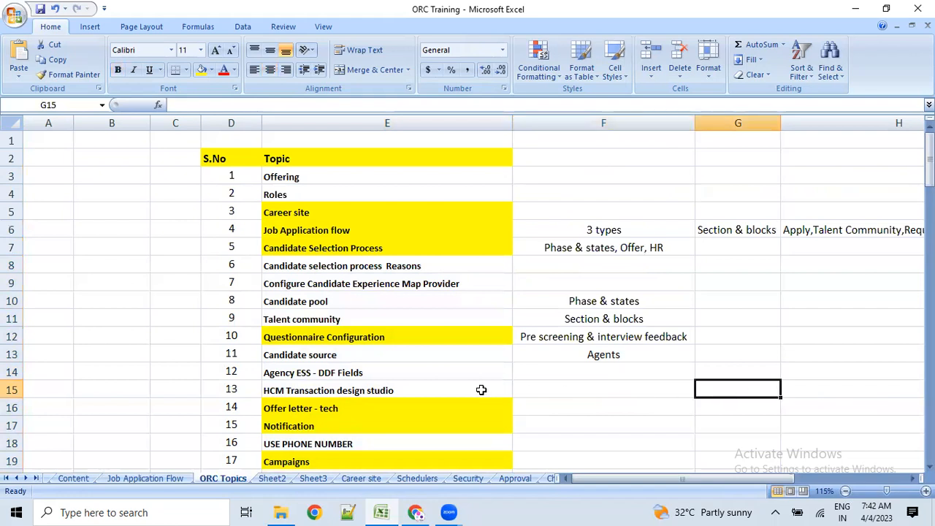
pyautogui.hotkey('alt', 'Tab')
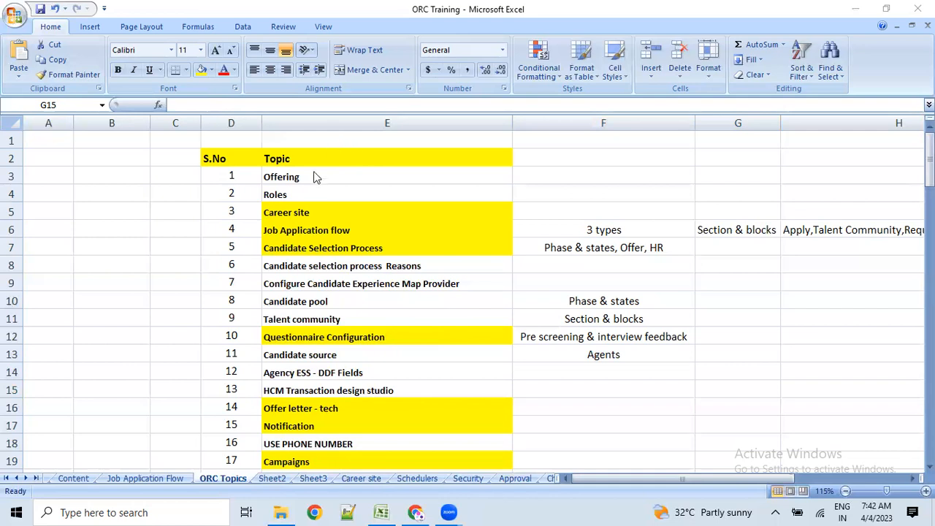
pyautogui.hotkey('alt', 'Tab')
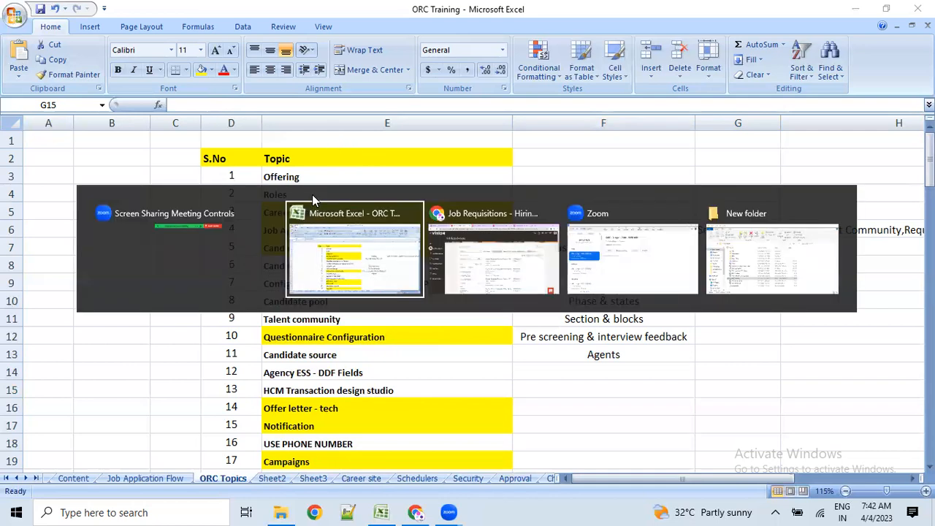
# - Go from the Job Requisitions page to the Oracle home page and check the Settings and Actions menu
pyautogui.hotkey('alt', 'Tab')
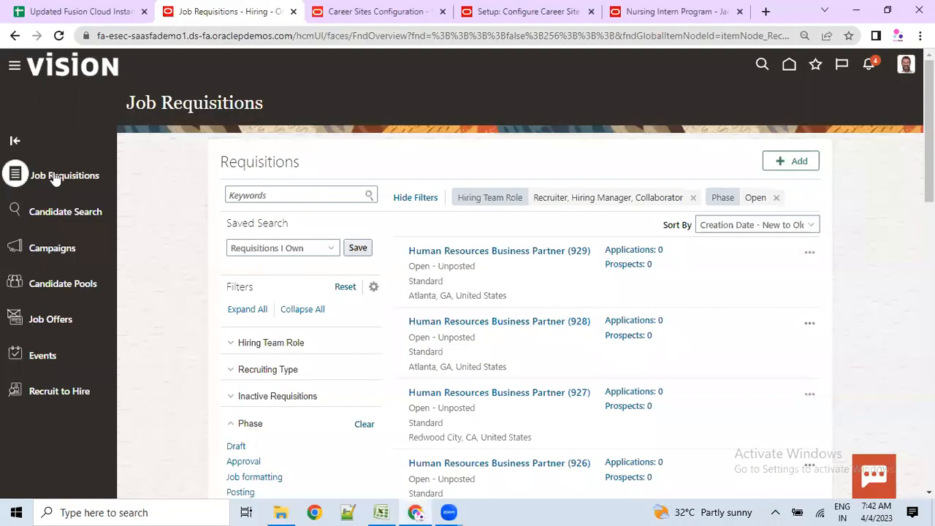
pyautogui.moveTo(143, 108); pyautogui.dragTo(254, 109)
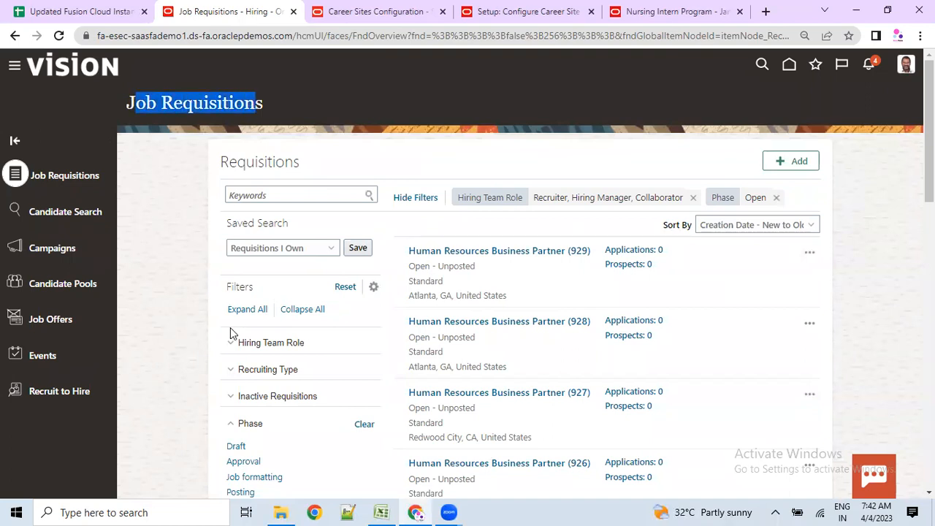
pyautogui.click(789, 66)
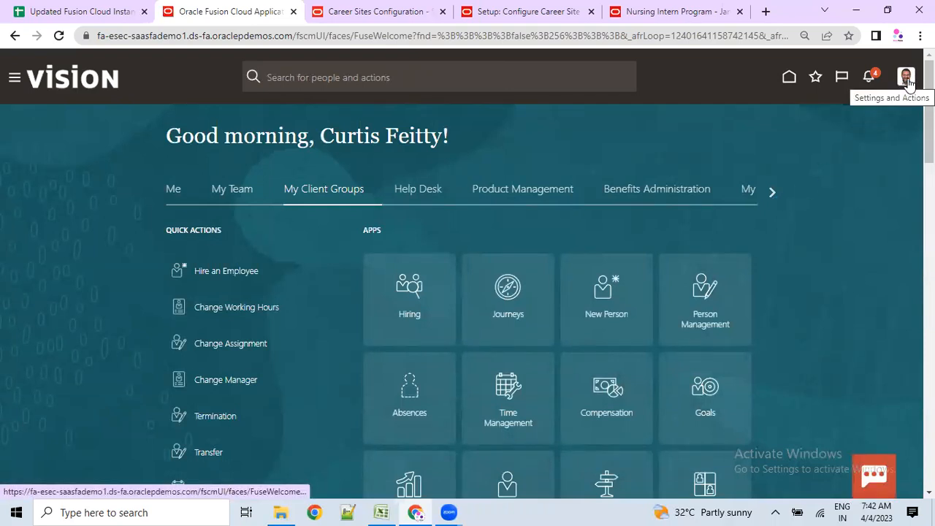
pyautogui.click(906, 82)
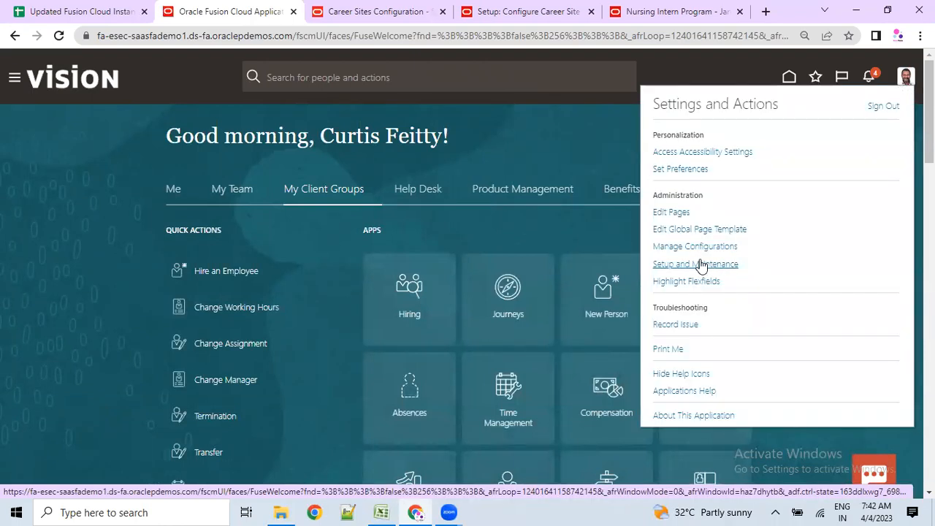
pyautogui.click(75, 427)
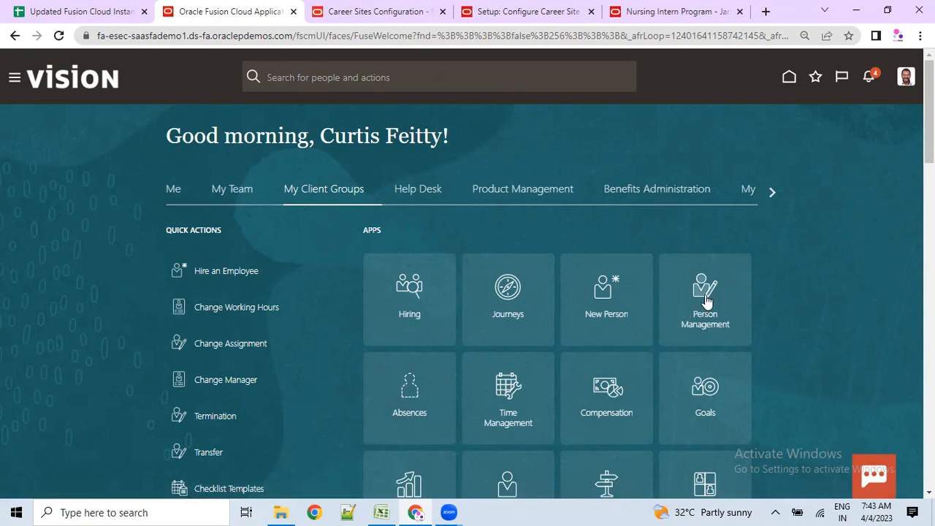
# - Browse the home page categories, including My Reporting and Business Resilience, then return to the ORC Training workbook
pyautogui.scroll(-3, 449, 413)
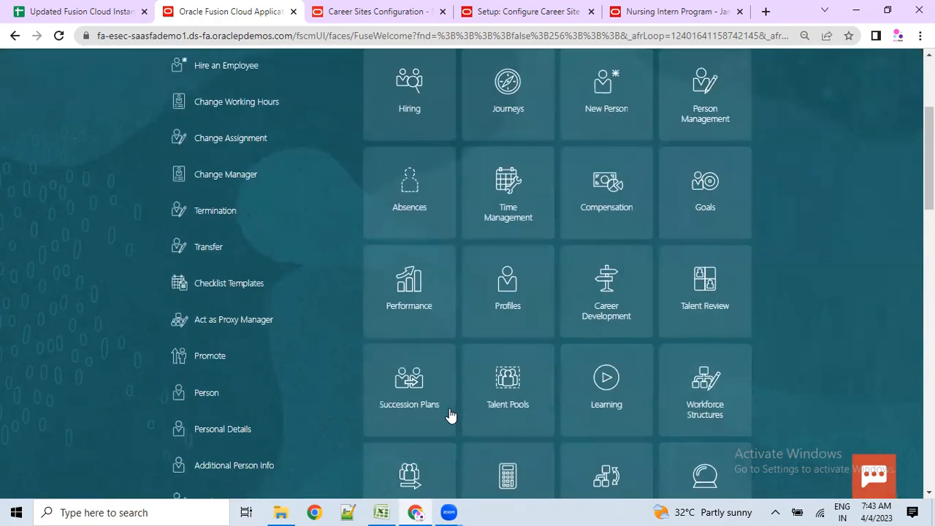
pyautogui.scroll(-1, 449, 413)
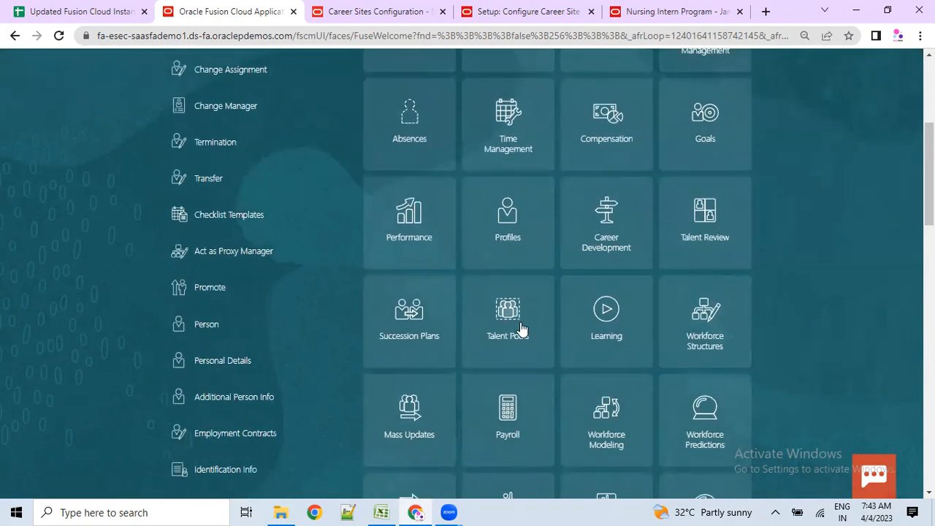
pyautogui.scroll(-4, 603, 334)
pyautogui.scroll(8, 907, 139)
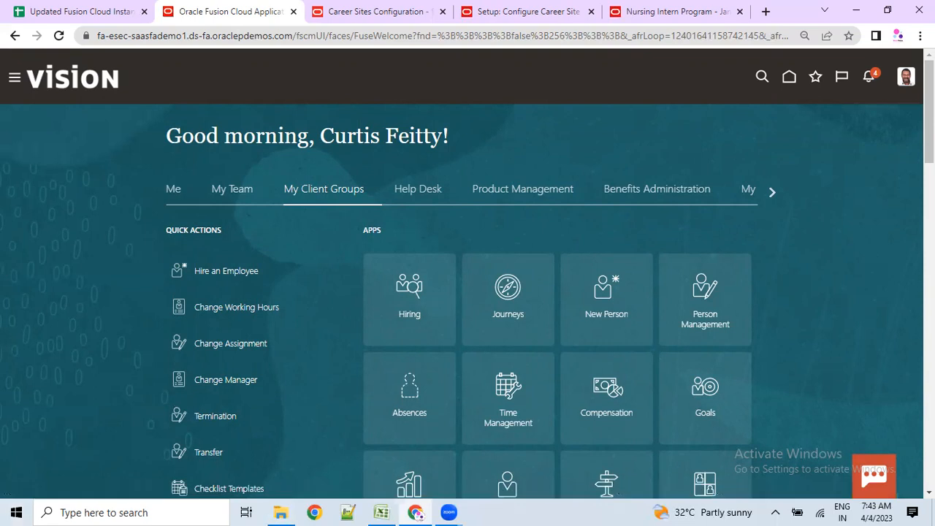
pyautogui.click(770, 191)
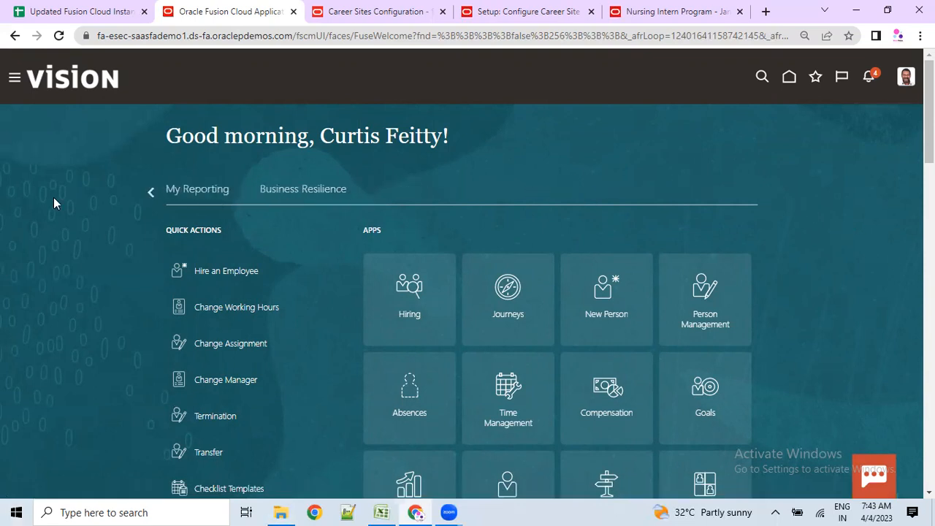
pyautogui.click(150, 191)
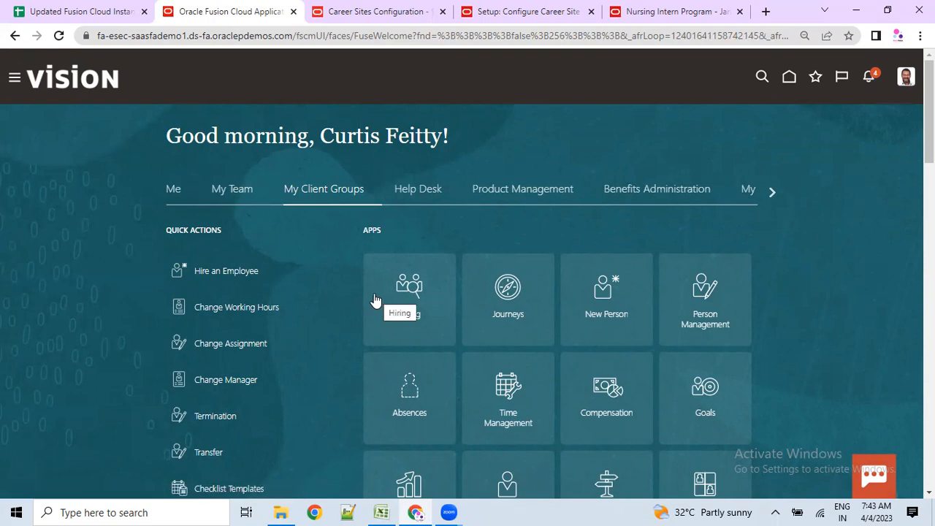
pyautogui.scroll(-3, 129, 414)
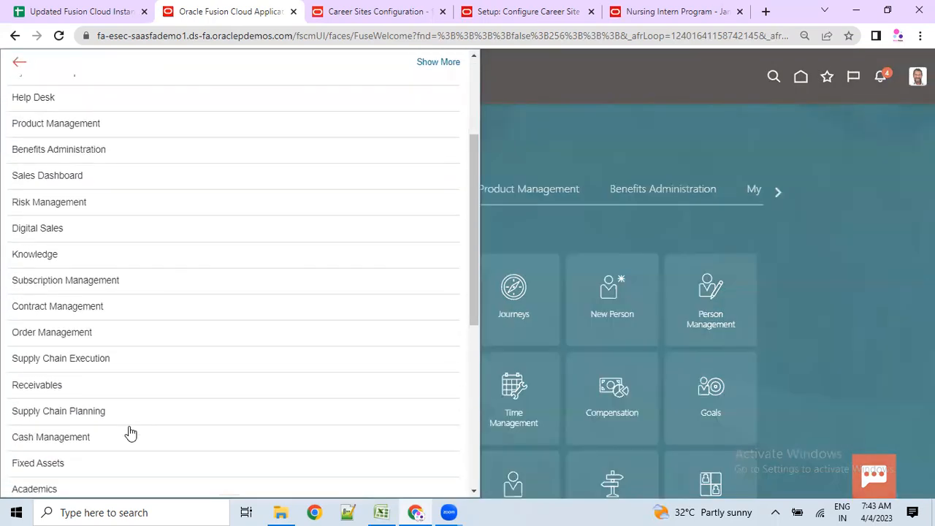
pyautogui.scroll(-3, 129, 435)
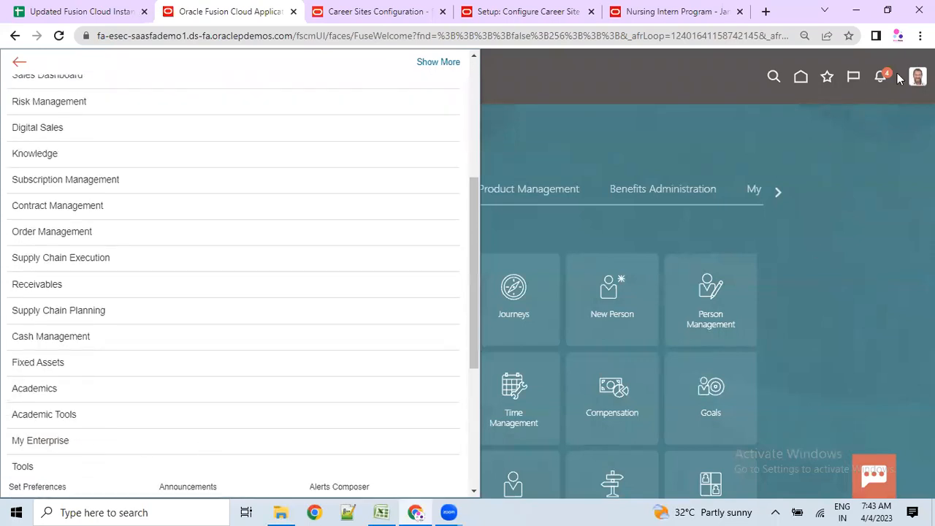
pyautogui.scroll(-2, 98, 411)
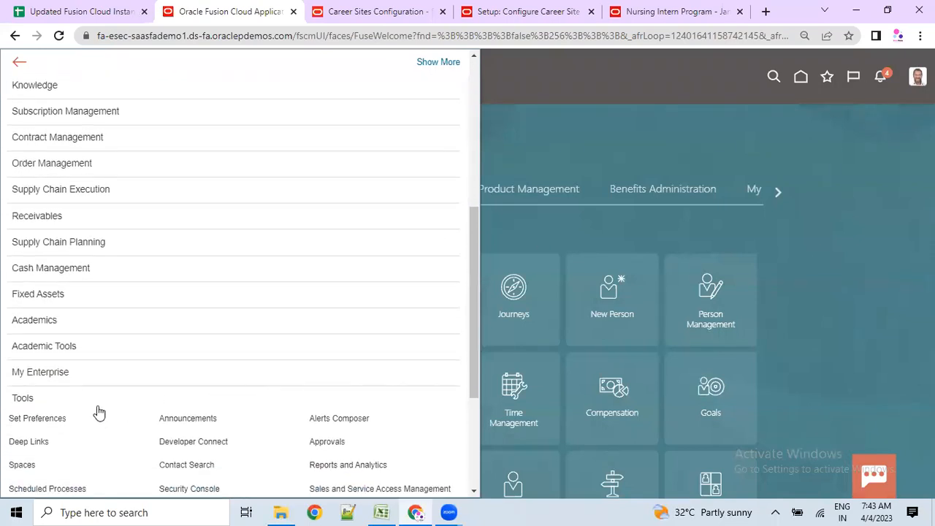
pyautogui.scroll(-3, 177, 453)
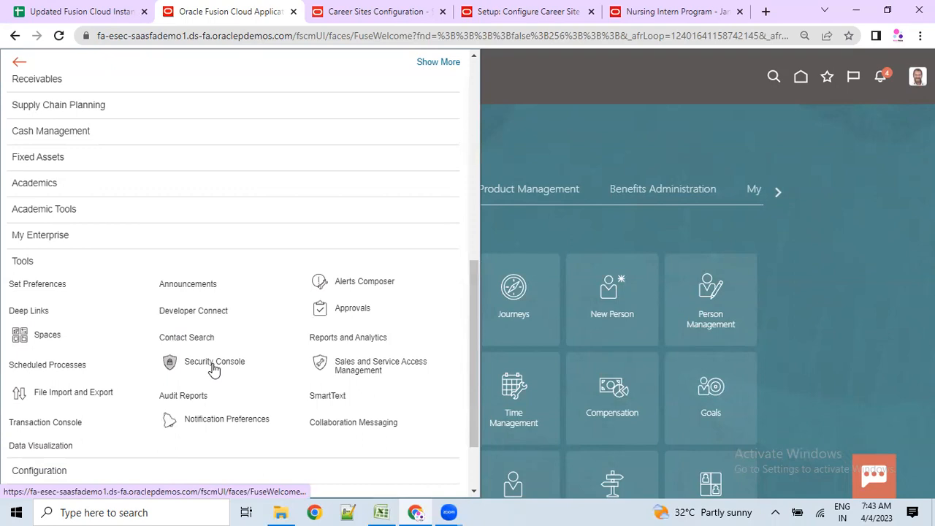
pyautogui.click(381, 512)
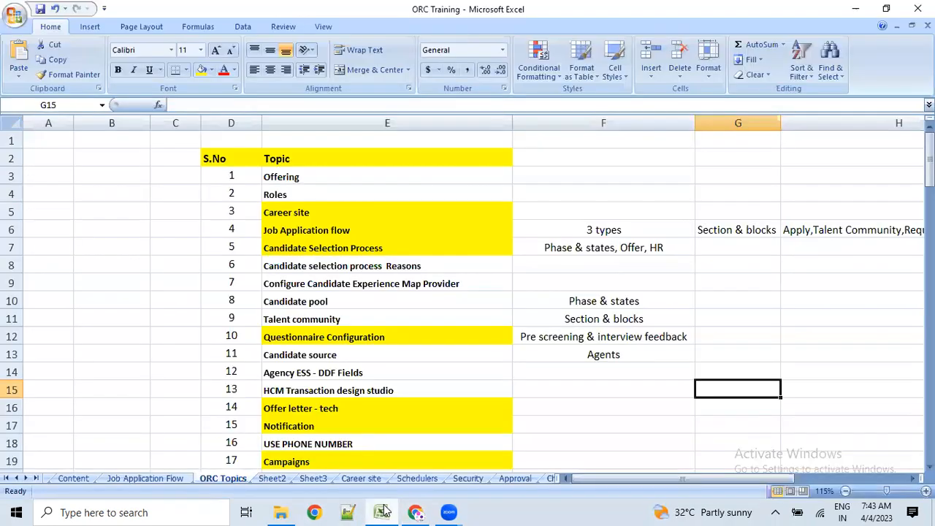
pyautogui.click(73, 479)
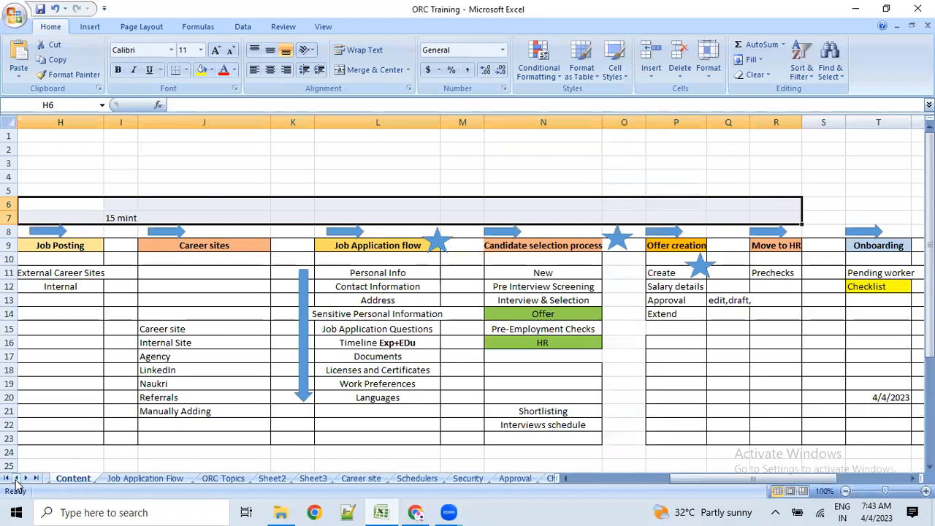
pyautogui.click(16, 478)
pyautogui.click(60, 479)
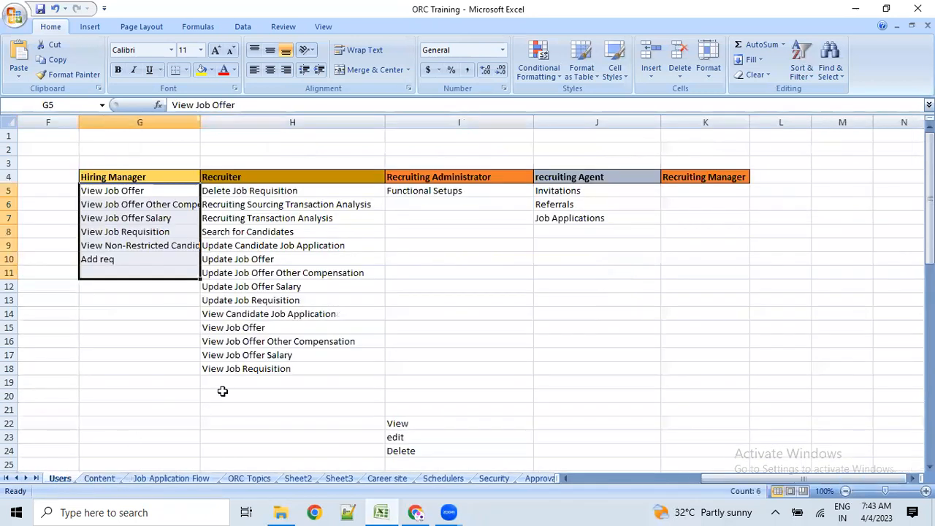
pyautogui.click(173, 314)
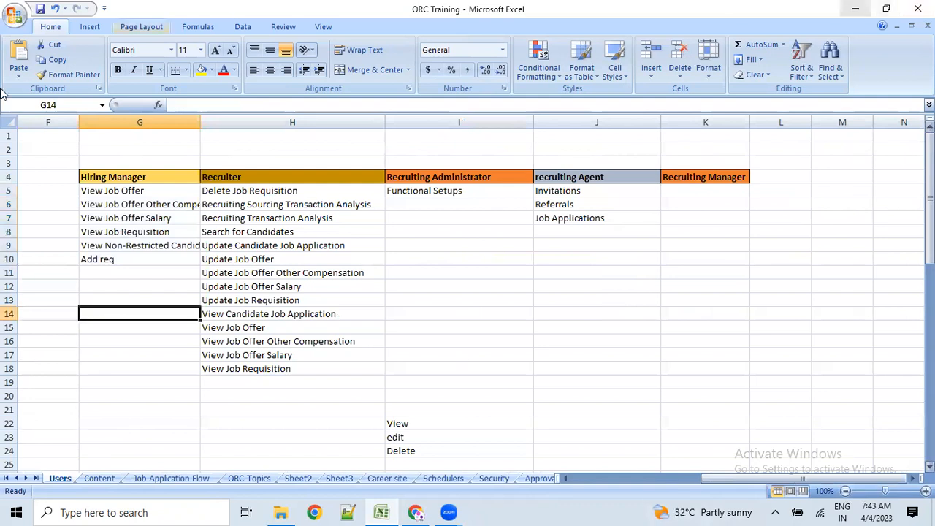
pyautogui.scroll(-1, 362, 300)
pyautogui.scroll(1, 370, 290)
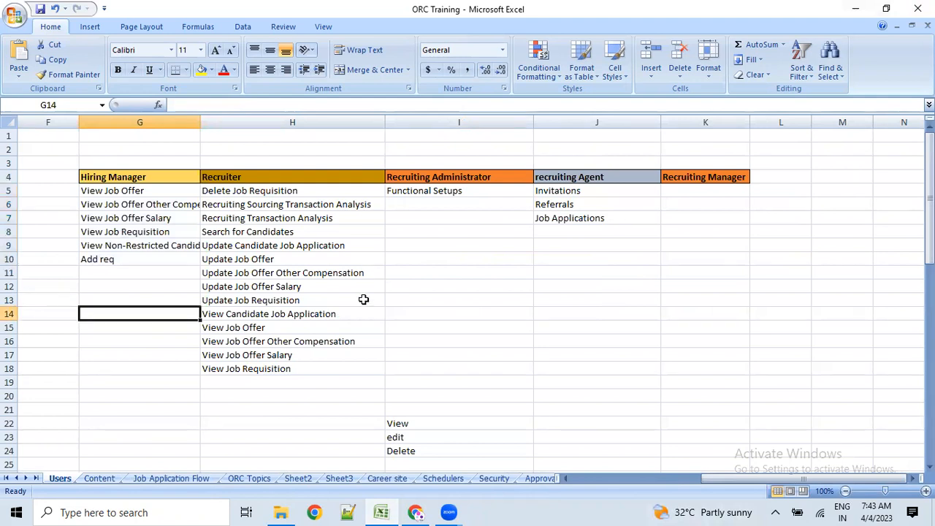
pyautogui.click(250, 356)
pyautogui.moveTo(111, 177); pyautogui.dragTo(681, 370)
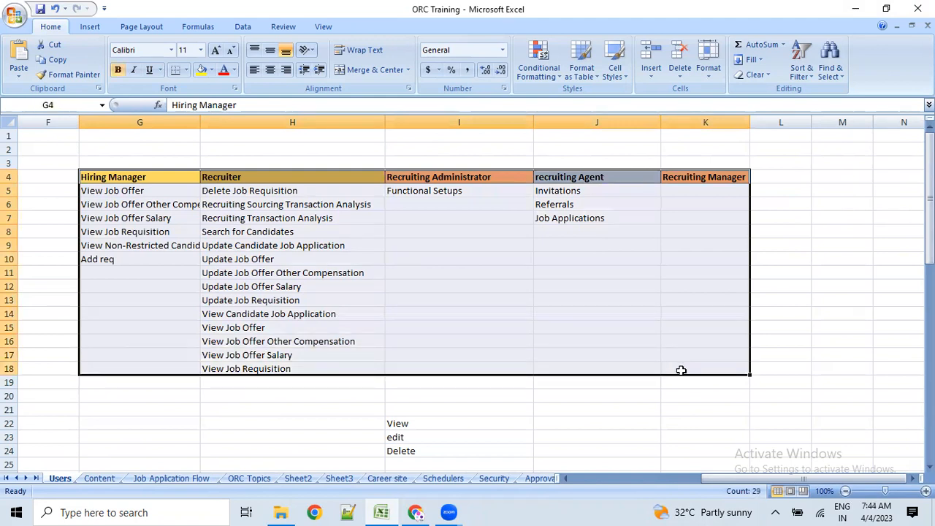
pyautogui.click(169, 246)
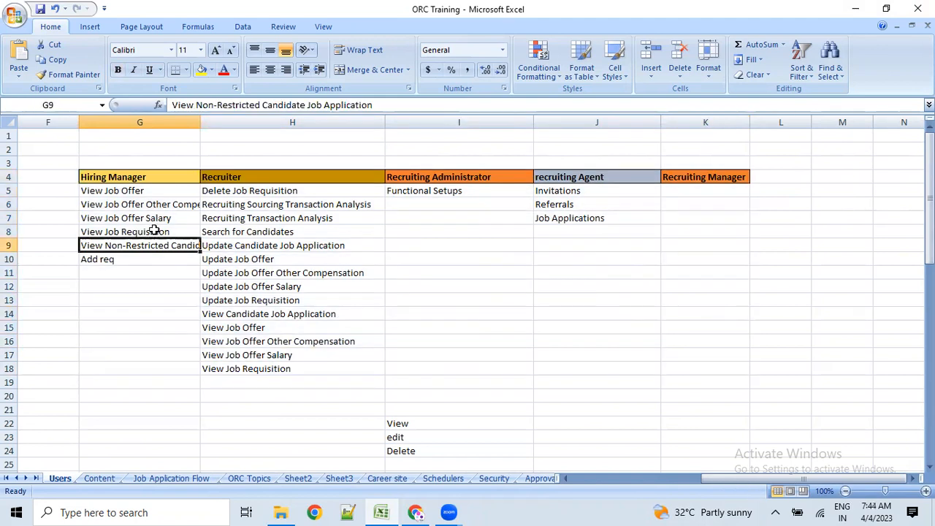
pyautogui.click(137, 179)
pyautogui.click(219, 178)
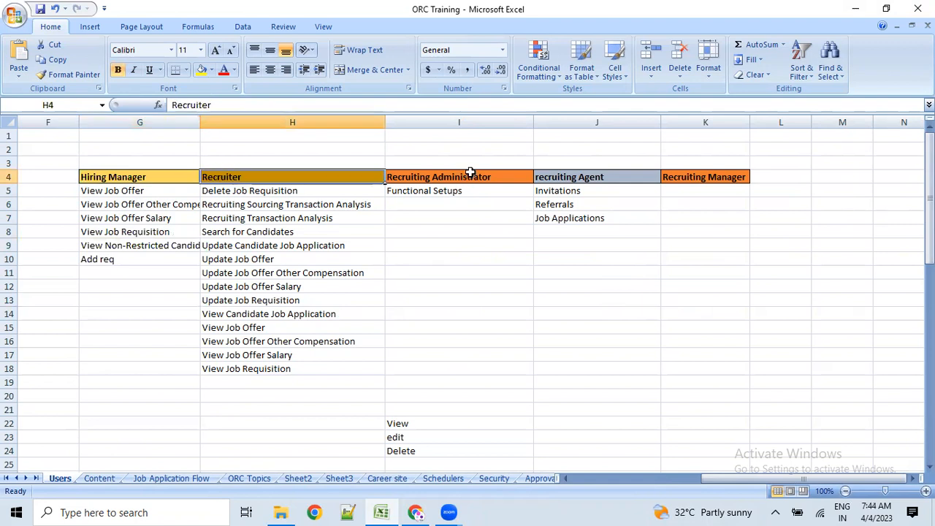
pyautogui.click(470, 177)
pyautogui.click(567, 180)
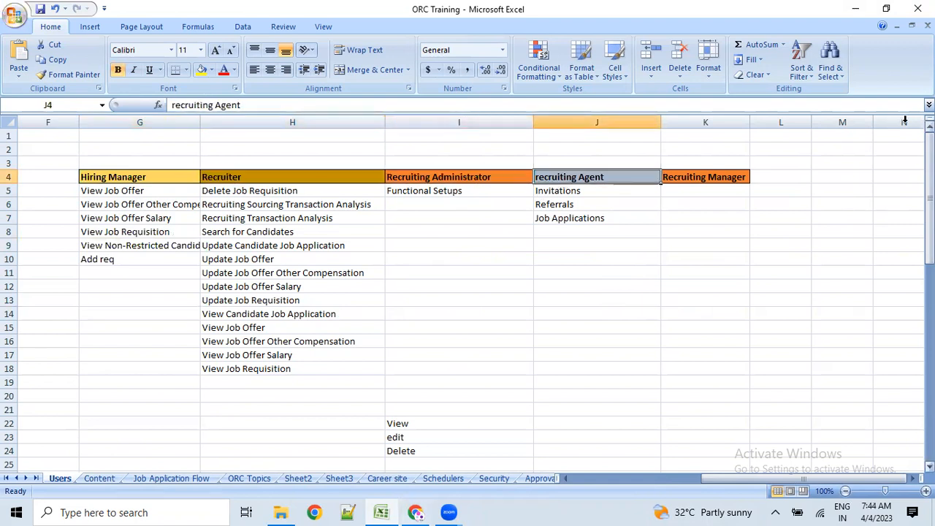
pyautogui.moveTo(700, 171); pyautogui.dragTo(745, 395)
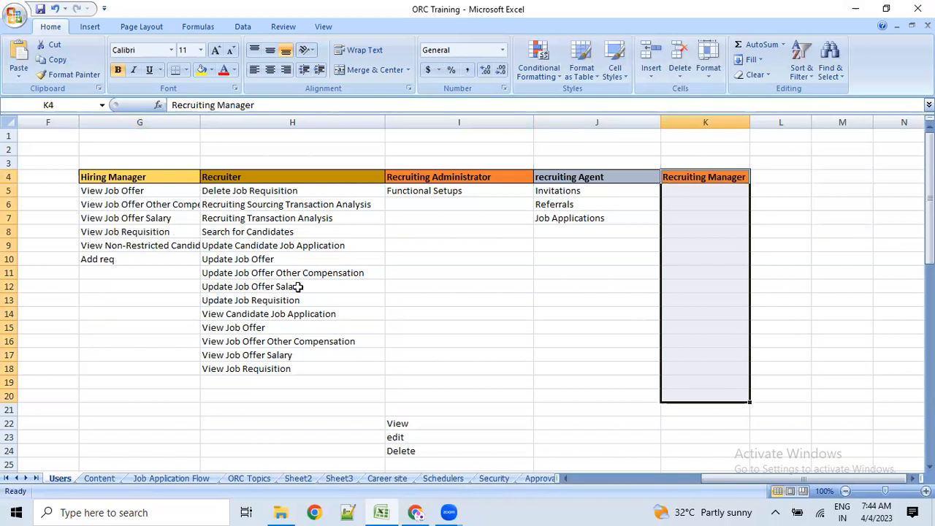
pyautogui.moveTo(171, 177); pyautogui.dragTo(670, 174)
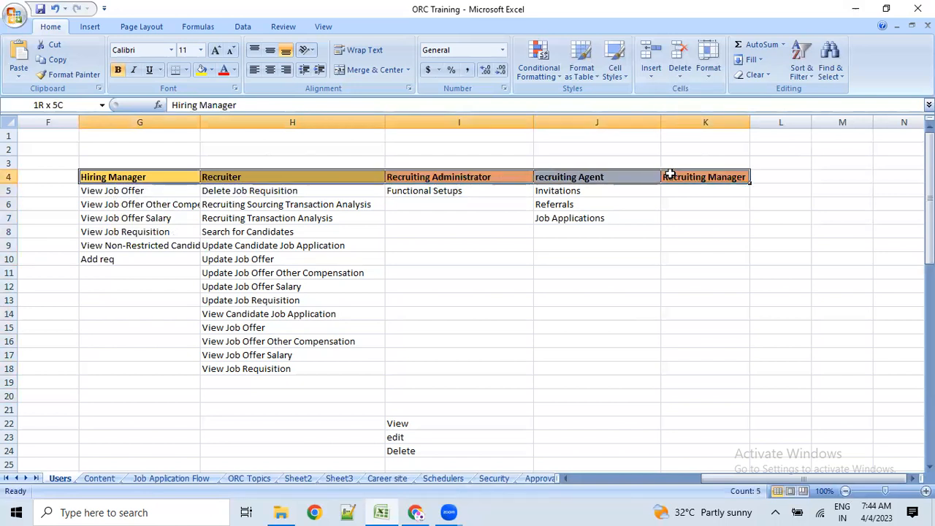
pyautogui.click(230, 178)
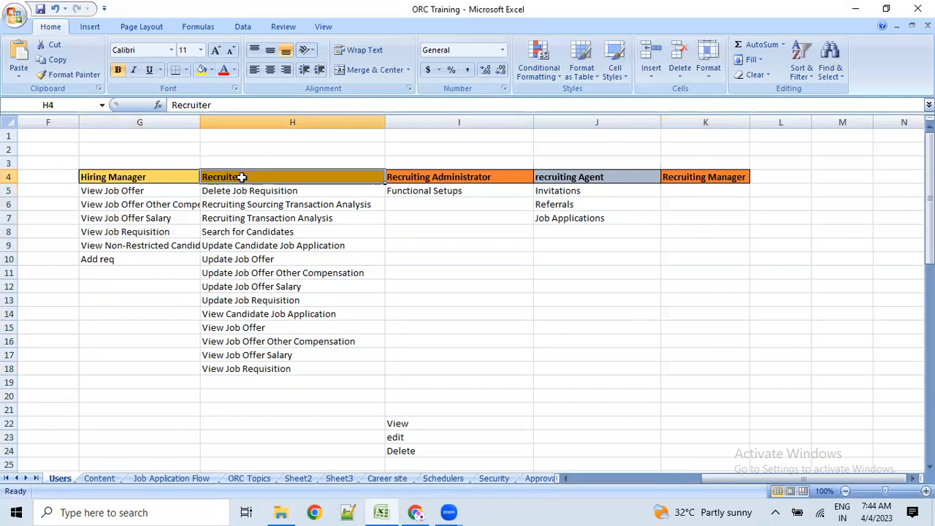
pyautogui.moveTo(244, 179); pyautogui.dragTo(246, 369)
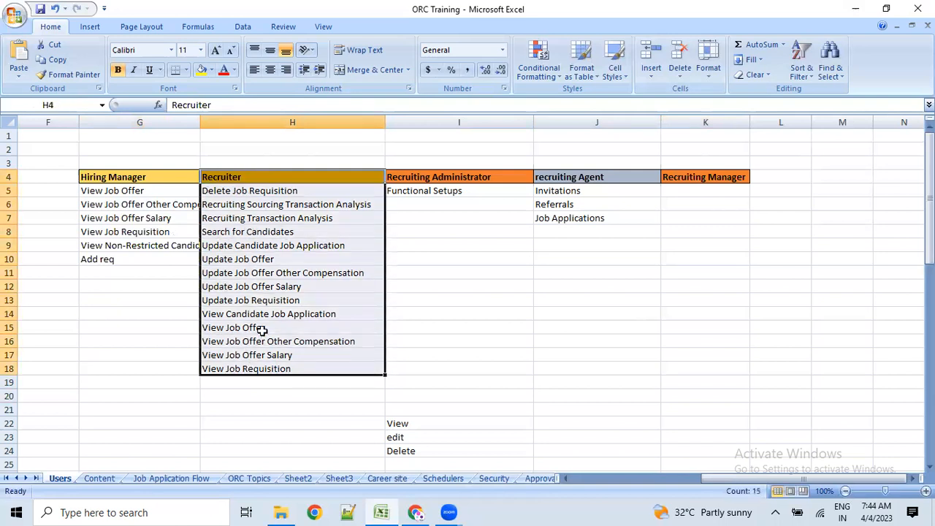
# - Enter rec1 in I14 and rec2 in J14 under Recruiting Administrator and recruiting Agent
pyautogui.click(266, 268)
pyautogui.click(216, 190)
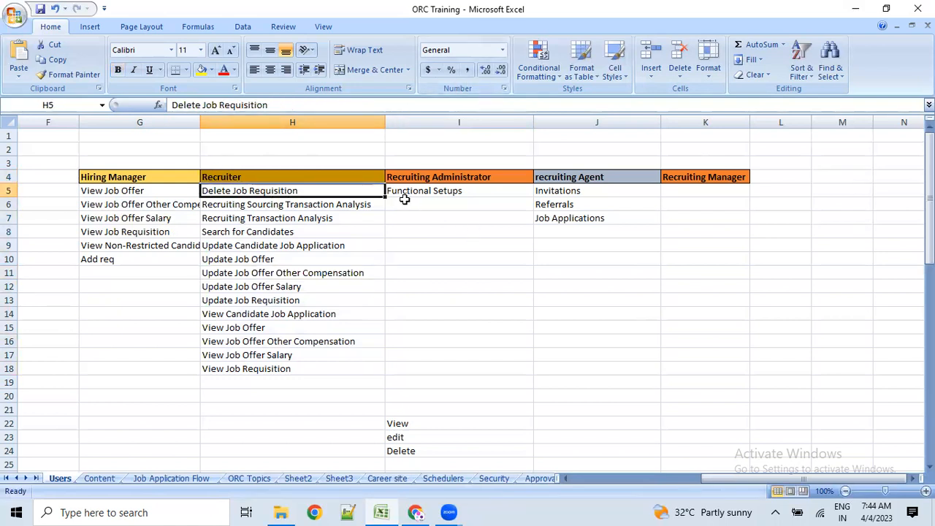
pyautogui.click(523, 308)
pyautogui.write('rec1')
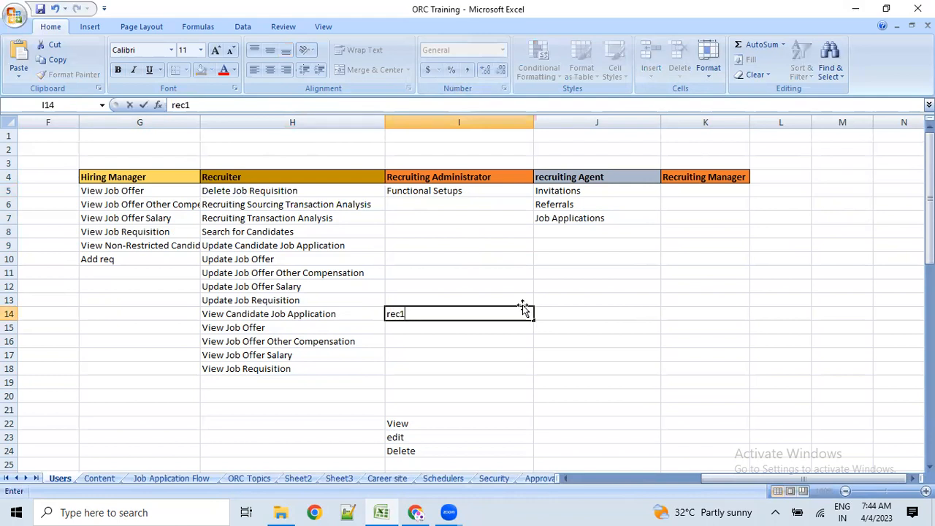
pyautogui.press('Tab')
pyautogui.write('rec')
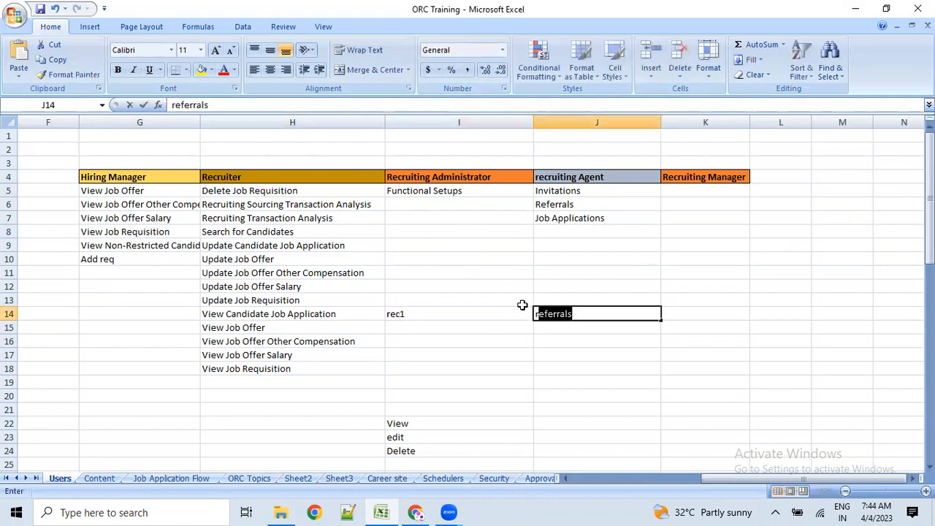
pyautogui.write('2')
pyautogui.press('Return')
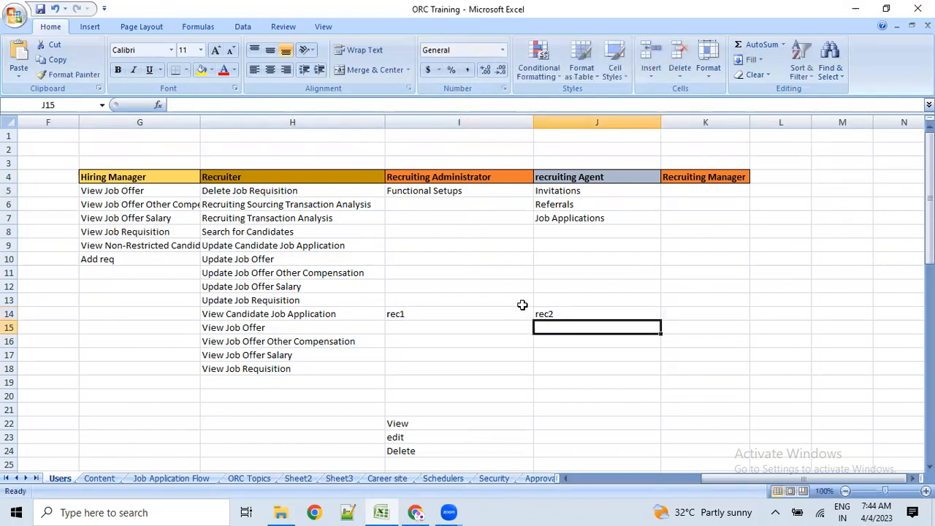
# - Select the empty cells below rec1 and rec2, then the Recruiter privileges from row 5 down
pyautogui.click(406, 313)
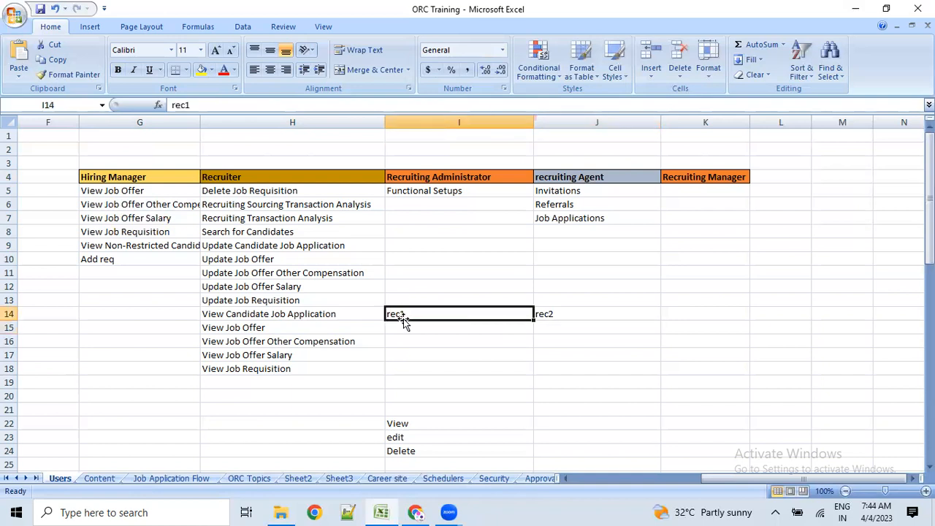
pyautogui.moveTo(413, 314); pyautogui.dragTo(421, 392)
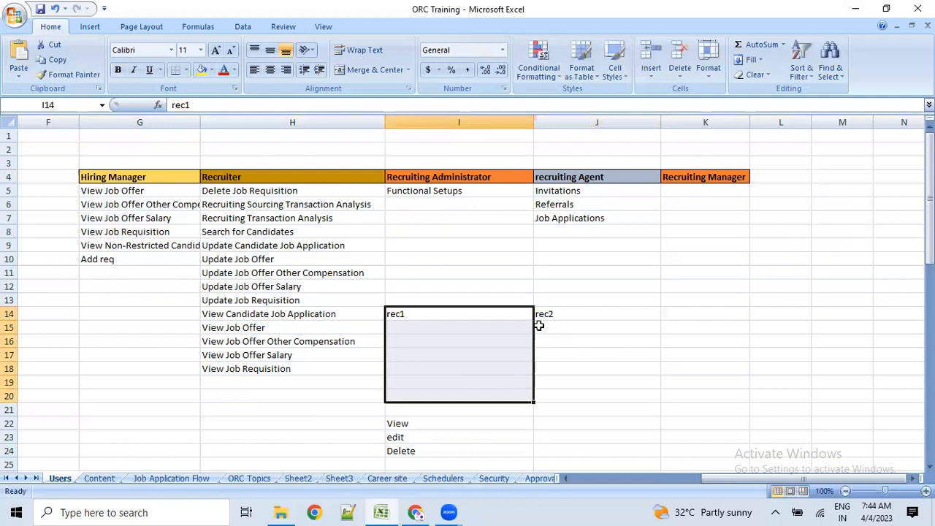
pyautogui.moveTo(560, 313); pyautogui.dragTo(563, 395)
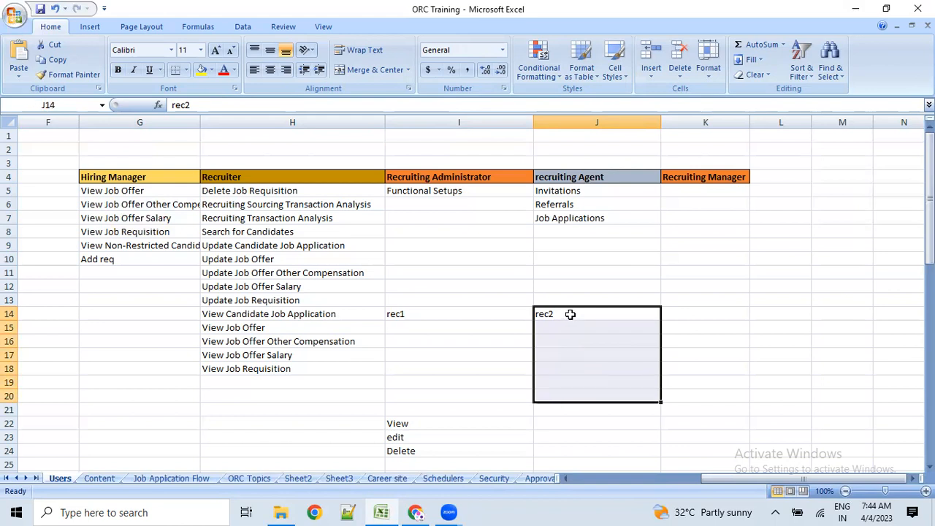
pyautogui.moveTo(571, 314); pyautogui.dragTo(571, 376)
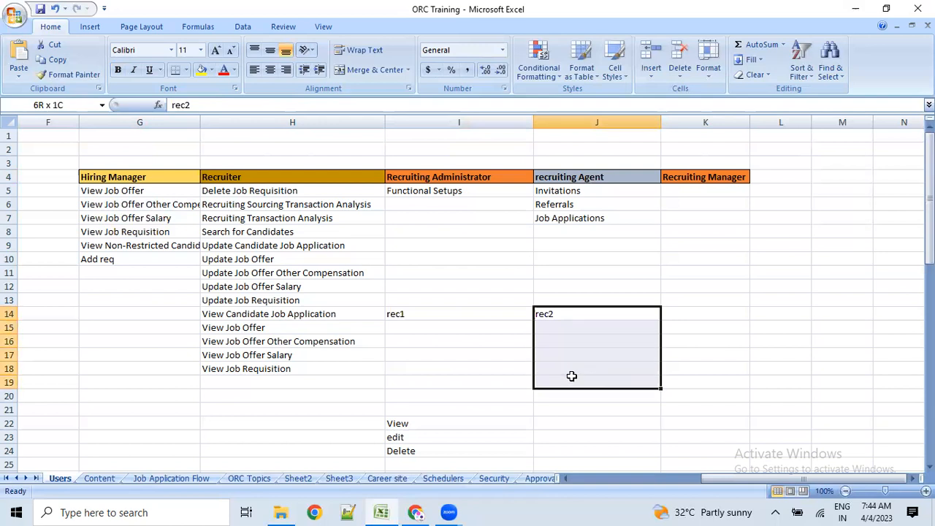
pyautogui.moveTo(572, 376); pyautogui.dragTo(571, 376)
pyautogui.moveTo(270, 191); pyautogui.dragTo(307, 349)
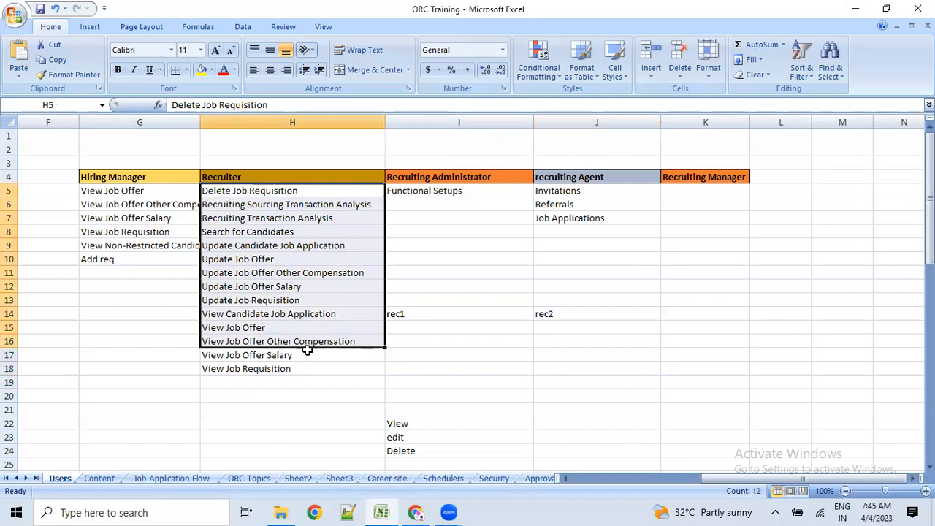
pyautogui.click(283, 289)
pyautogui.press('Delete')
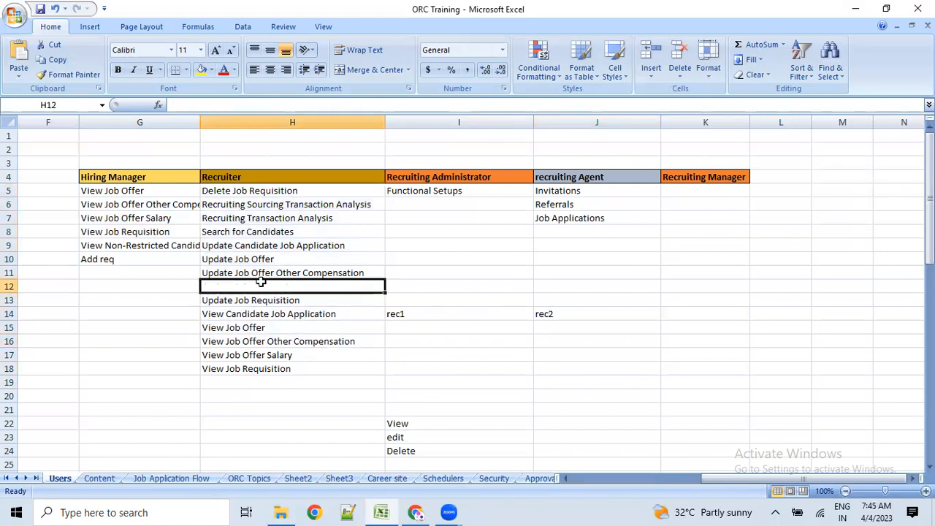
pyautogui.click(255, 261)
pyautogui.press('Delete')
pyautogui.click(252, 192)
pyautogui.press('Delete')
pyautogui.click(260, 318)
pyautogui.moveTo(241, 198); pyautogui.dragTo(260, 365)
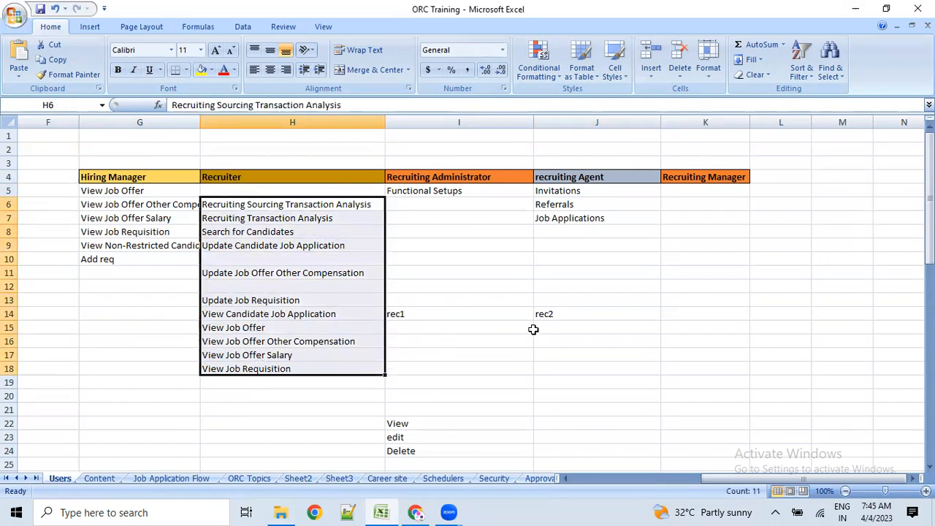
pyautogui.moveTo(547, 325); pyautogui.dragTo(538, 406)
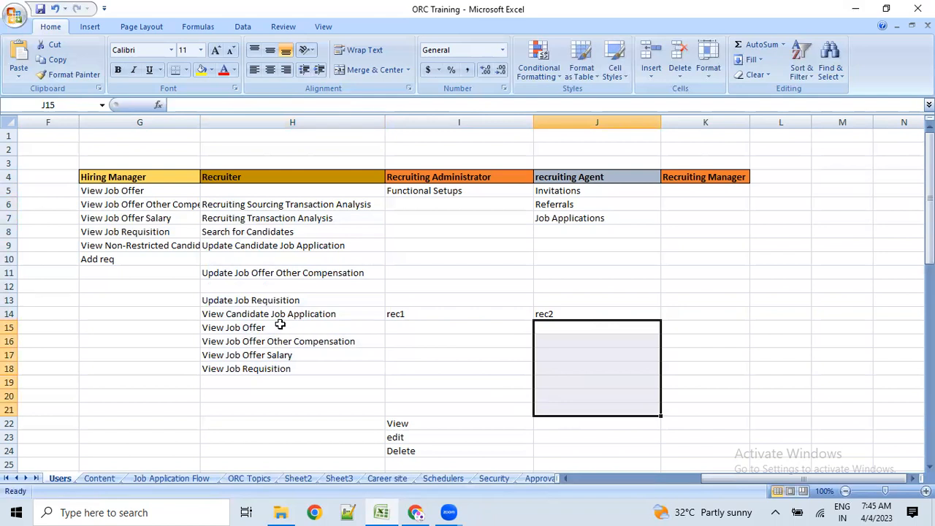
pyautogui.moveTo(237, 207); pyautogui.dragTo(271, 370)
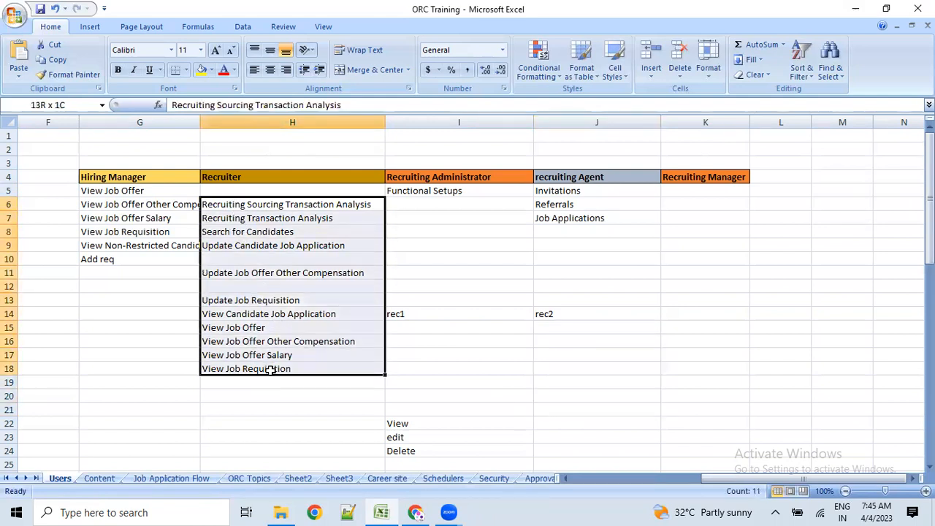
pyautogui.click(460, 376)
pyautogui.hotkey('ctrl', 'z')
pyautogui.hotkey('ctrl', 'z')
pyautogui.hotkey('ctrl', 'z')
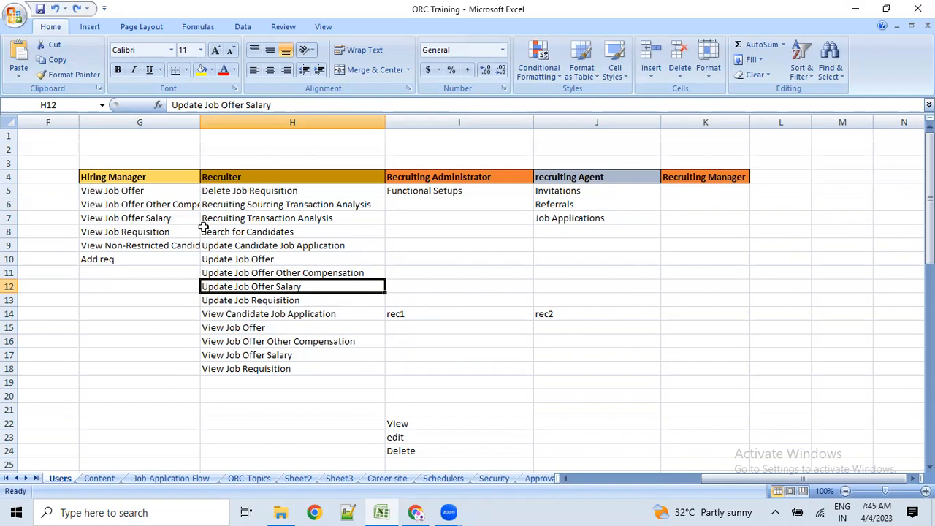
pyautogui.moveTo(114, 205); pyautogui.dragTo(108, 261)
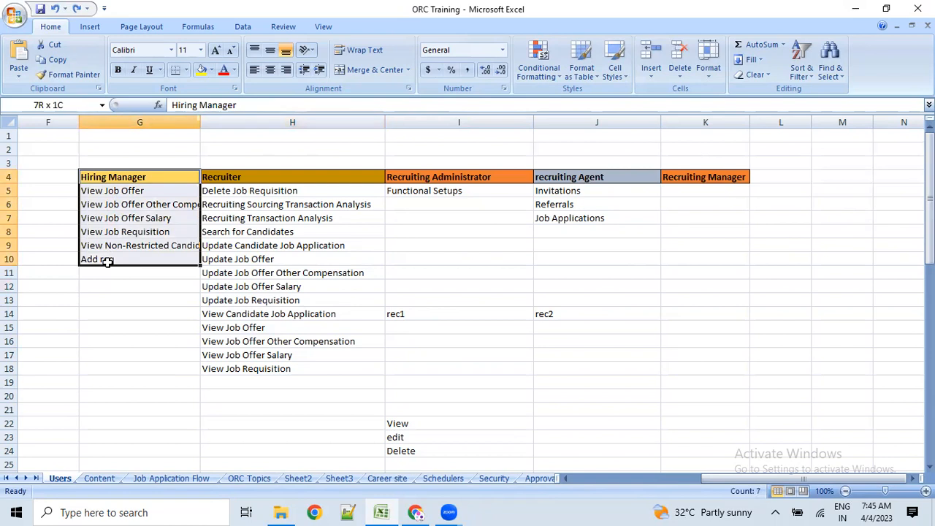
pyautogui.moveTo(107, 262); pyautogui.dragTo(107, 261)
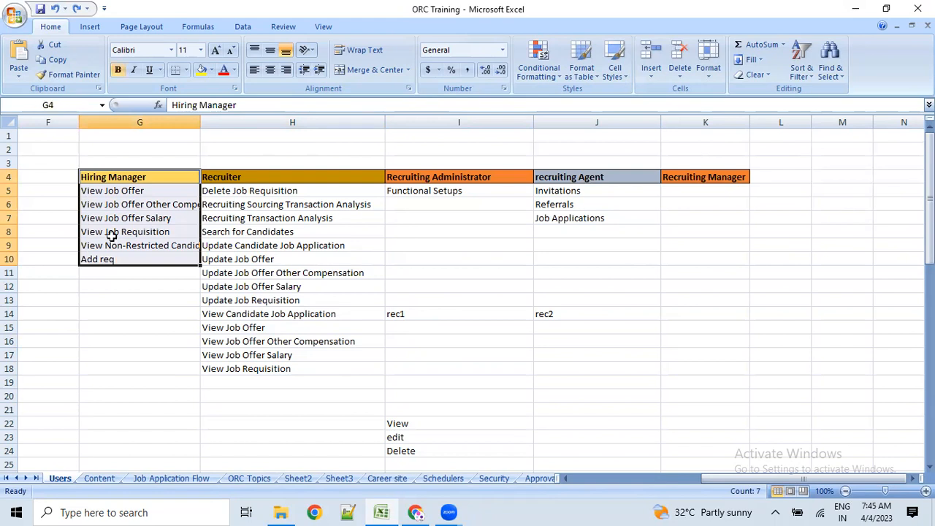
pyautogui.click(136, 178)
pyautogui.moveTo(136, 178); pyautogui.dragTo(140, 257)
pyautogui.click(105, 177)
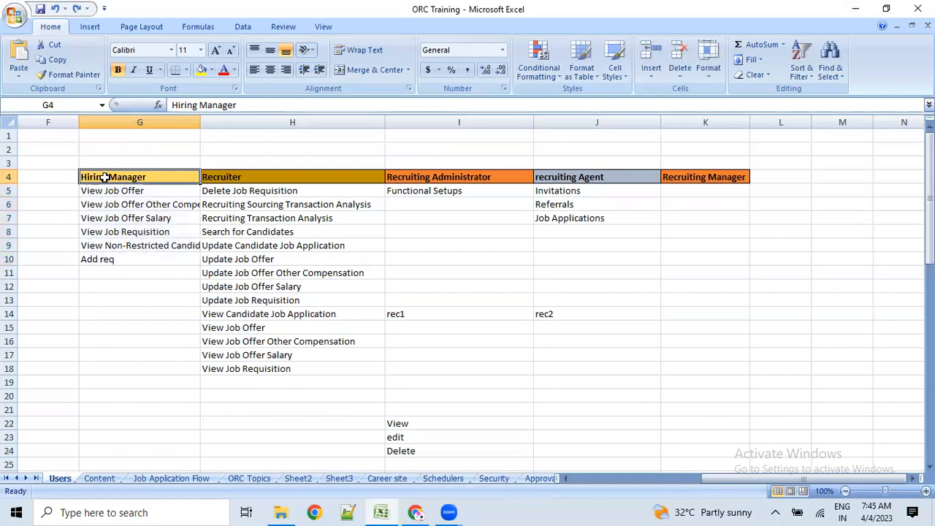
# - Enter a user's name followed by '- 10' in cell G2
pyautogui.click(102, 151)
pyautogui.write('rajesh')
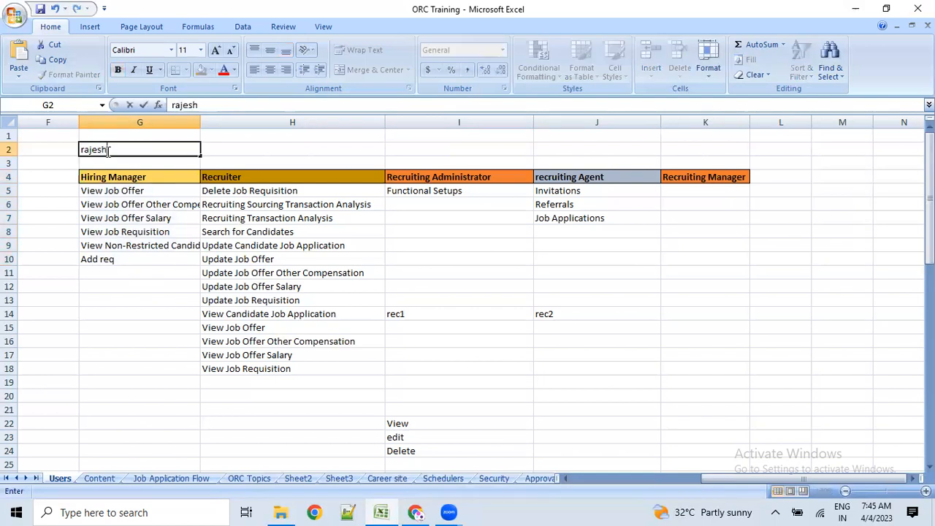
pyautogui.click(98, 216)
pyautogui.click(117, 149)
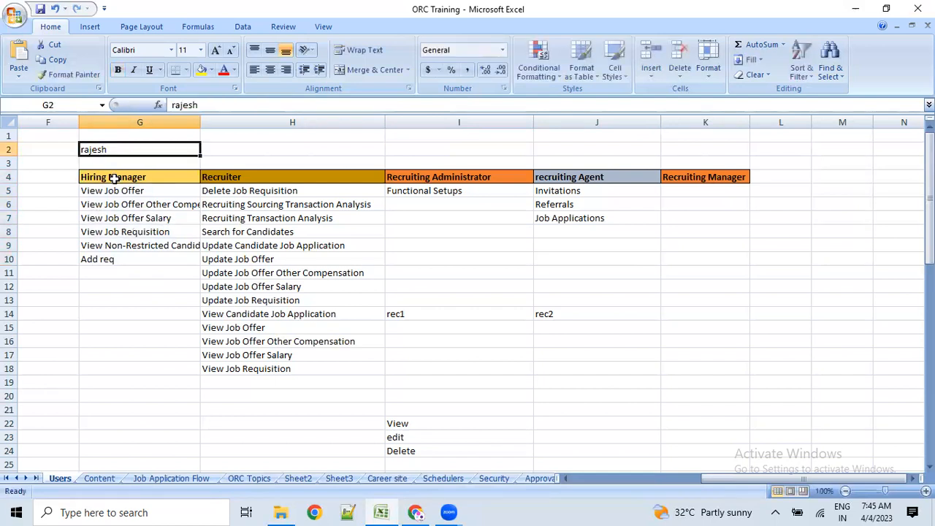
pyautogui.doubleClick(146, 150)
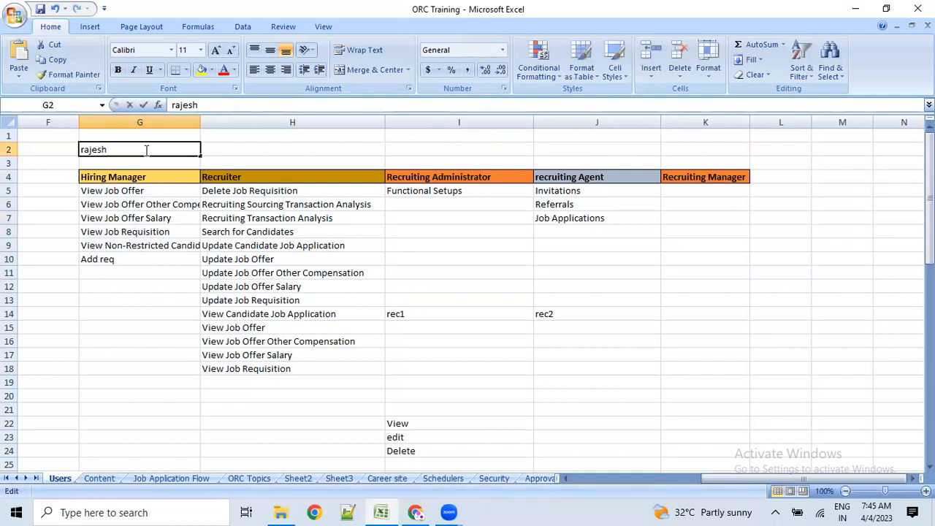
pyautogui.write('- 10')
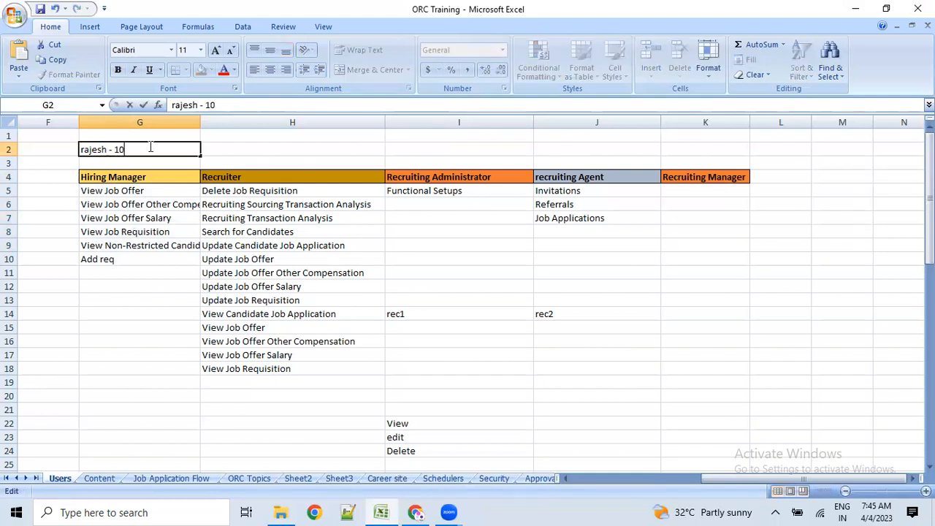
pyautogui.press('Return')
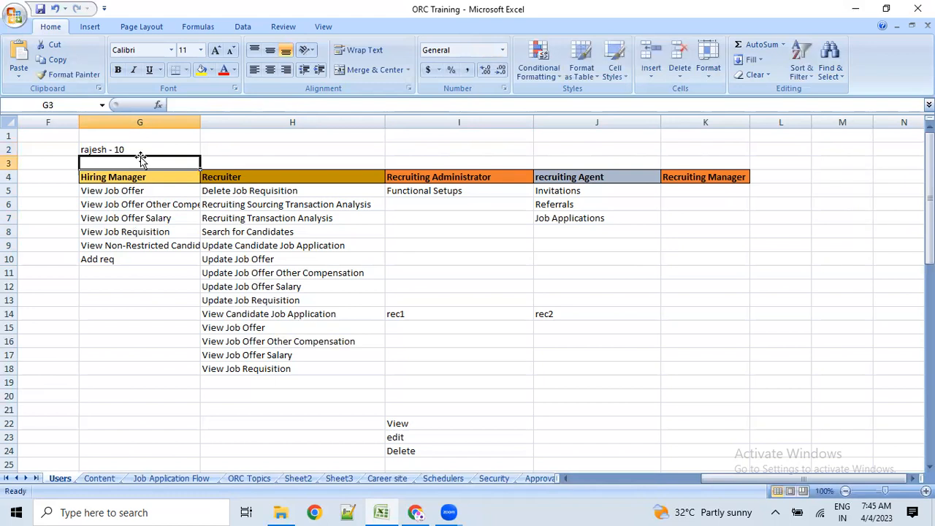
# - Add a second user's name followed by '- 20' in cell H2
pyautogui.click(139, 151)
pyautogui.click(224, 148)
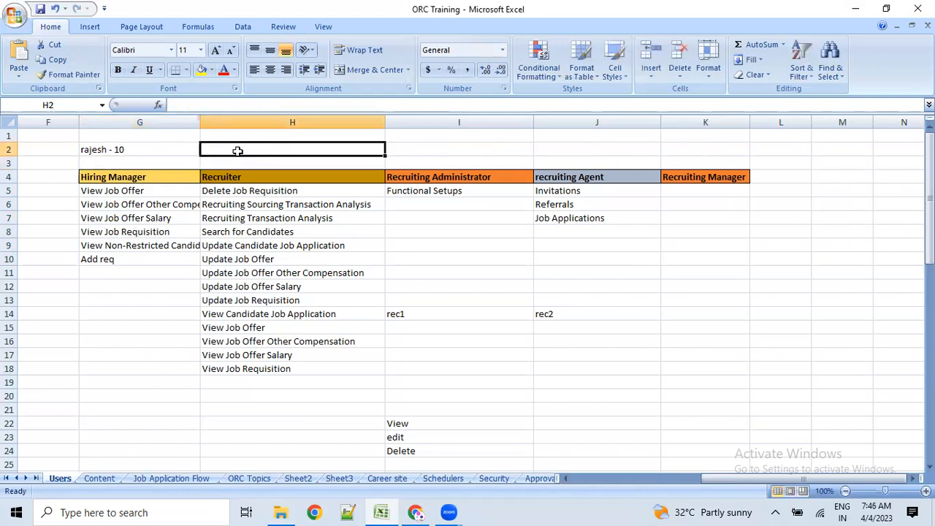
pyautogui.write('sai - 20')
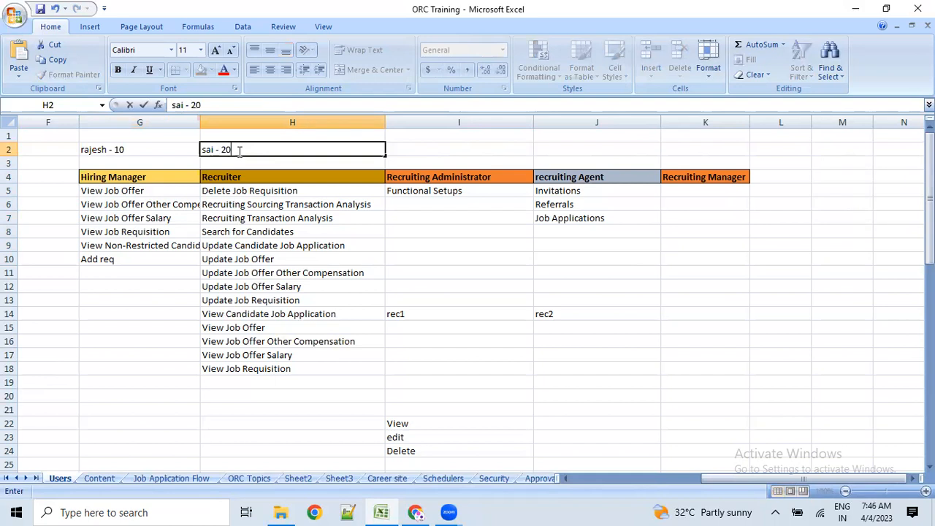
pyautogui.click(248, 204)
# - Compare the two row-2 entries in G2 and H2
pyautogui.moveTo(171, 149); pyautogui.dragTo(228, 147)
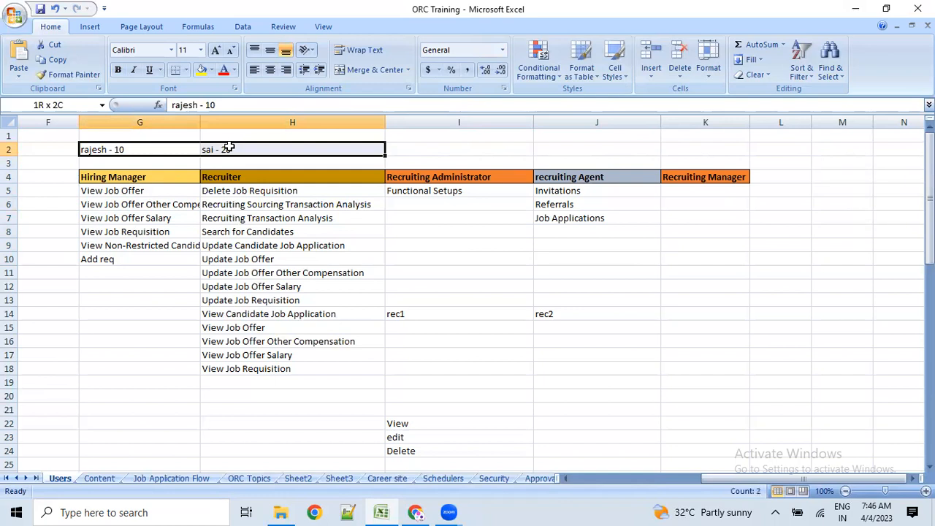
pyautogui.click(98, 149)
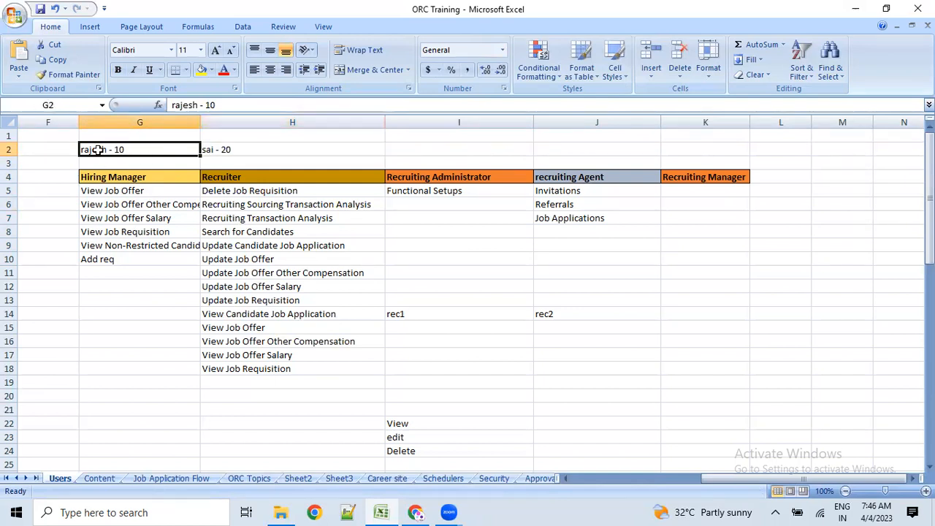
pyautogui.click(249, 149)
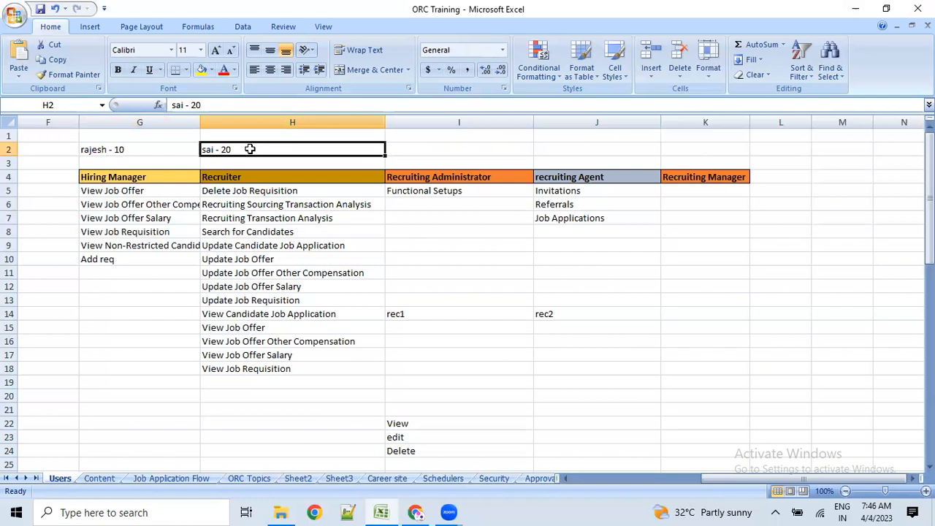
pyautogui.click(105, 151)
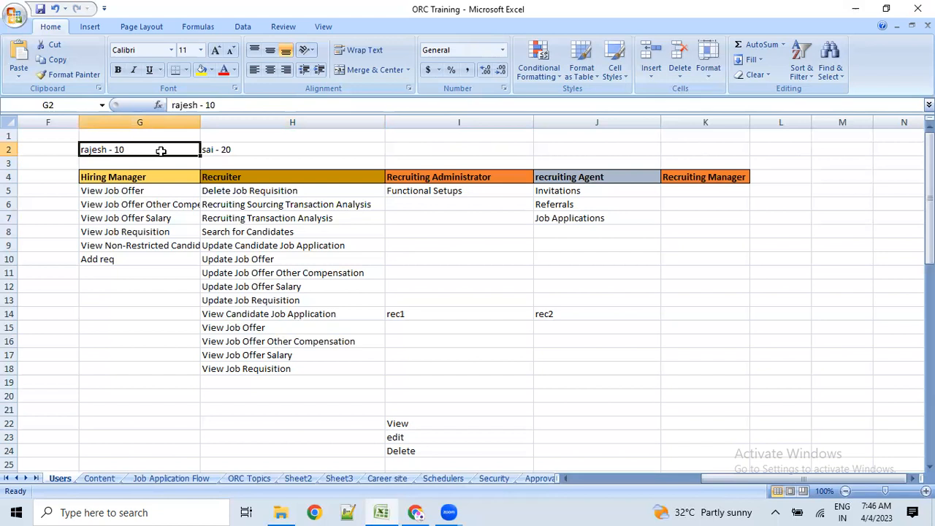
pyautogui.click(124, 320)
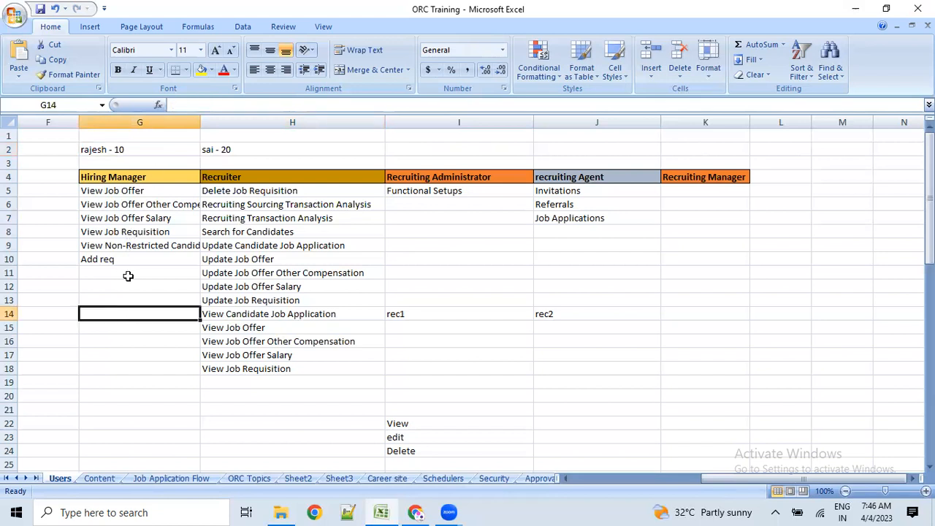
pyautogui.click(92, 149)
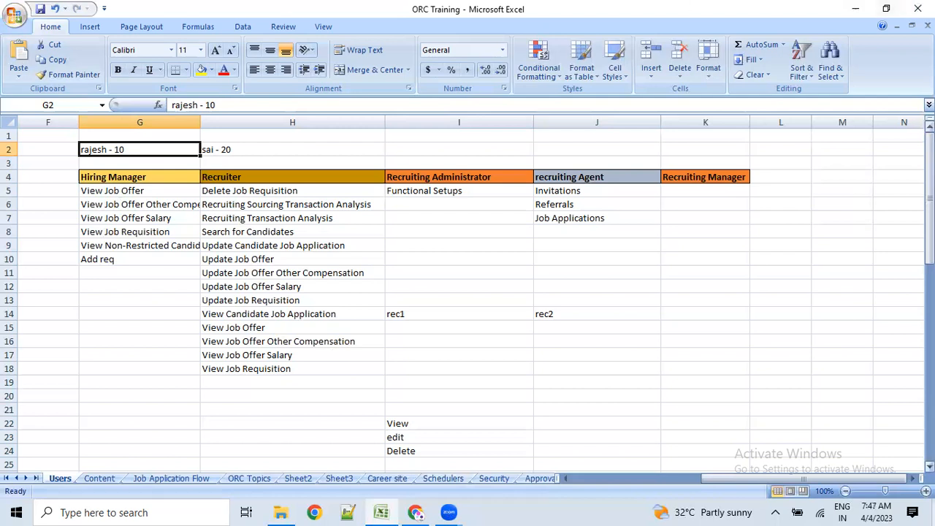
# - Delete the rec1 and rec2 placeholders from I14:J14
pyautogui.click(164, 314)
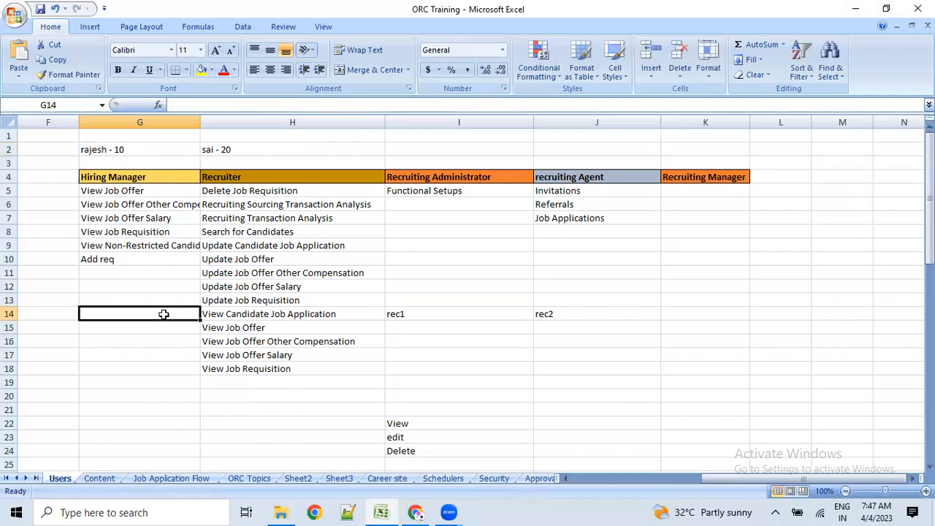
pyautogui.moveTo(114, 179); pyautogui.dragTo(110, 260)
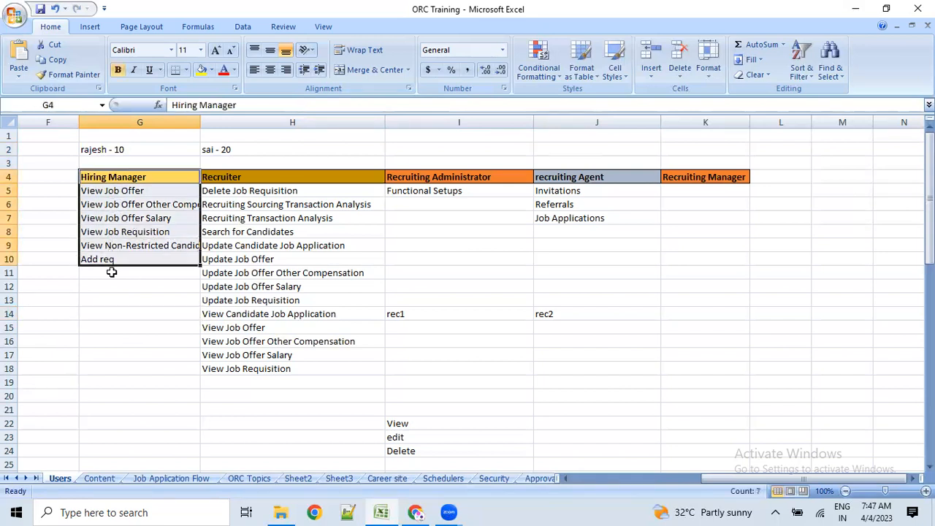
pyautogui.click(120, 323)
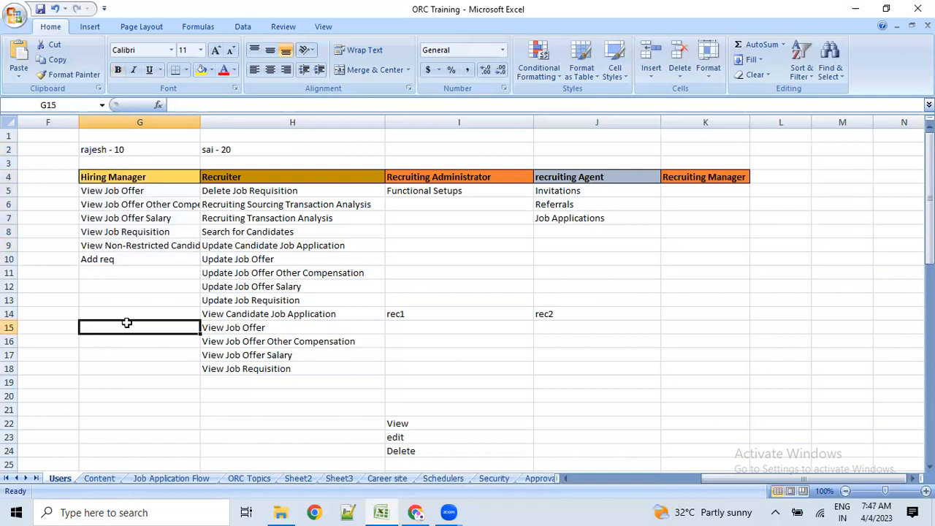
pyautogui.moveTo(449, 305); pyautogui.dragTo(549, 314)
pyautogui.press('Delete')
# - Review the recruiting role columns and the recruiting Agent privileges, then return to the Oracle Fusion home page
pyautogui.click(205, 327)
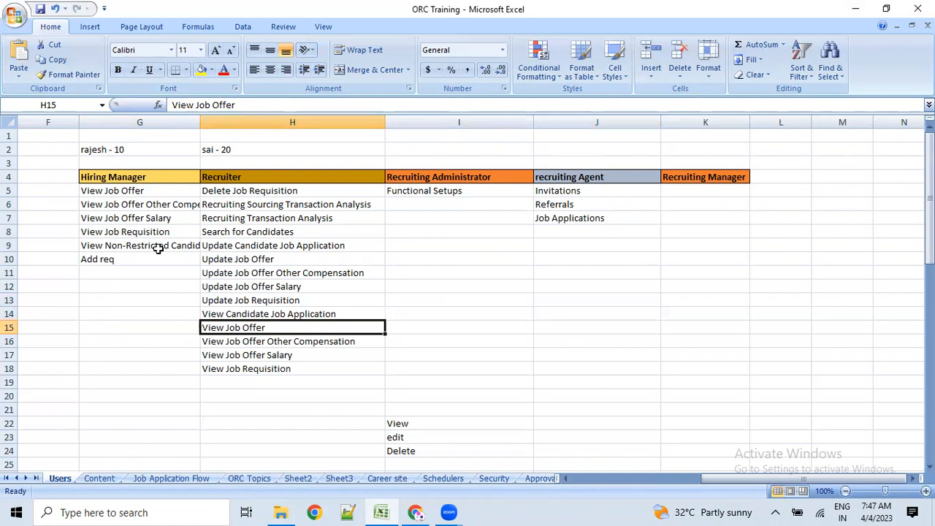
pyautogui.click(436, 178)
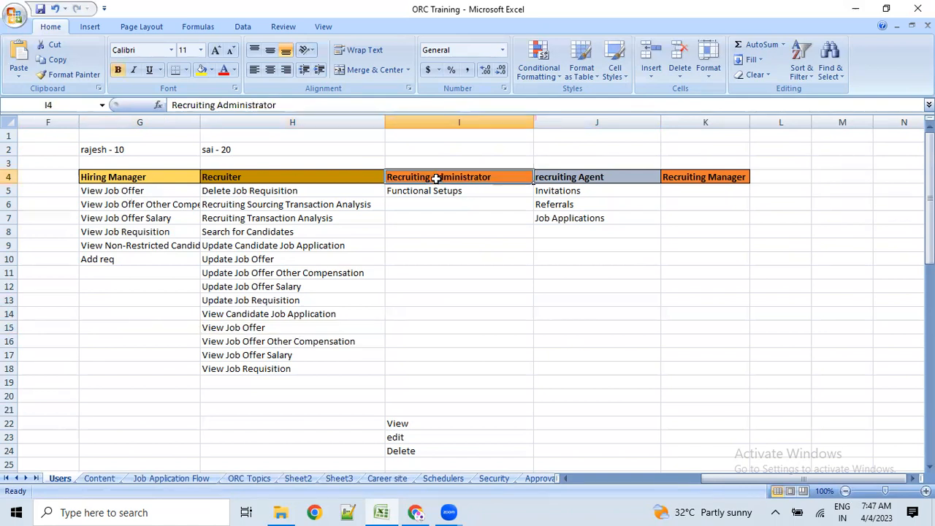
pyautogui.click(355, 177)
pyautogui.click(695, 179)
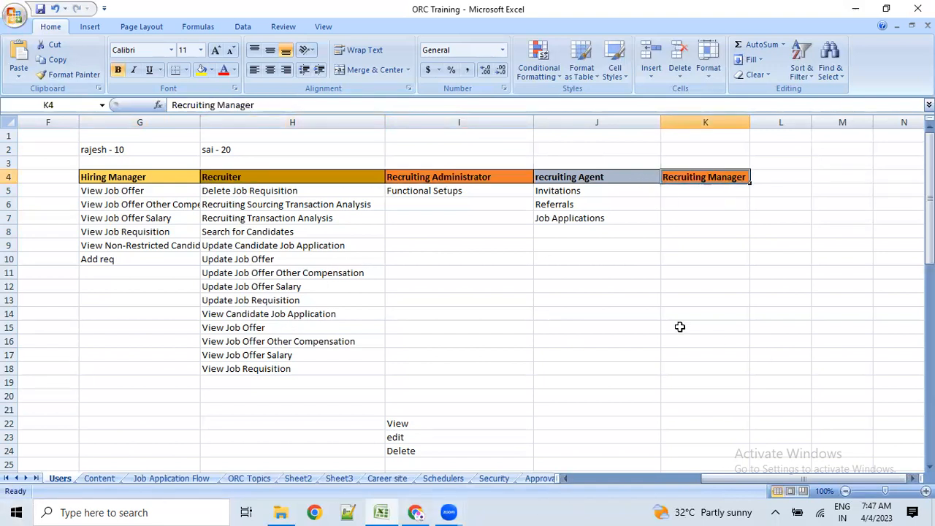
pyautogui.click(579, 180)
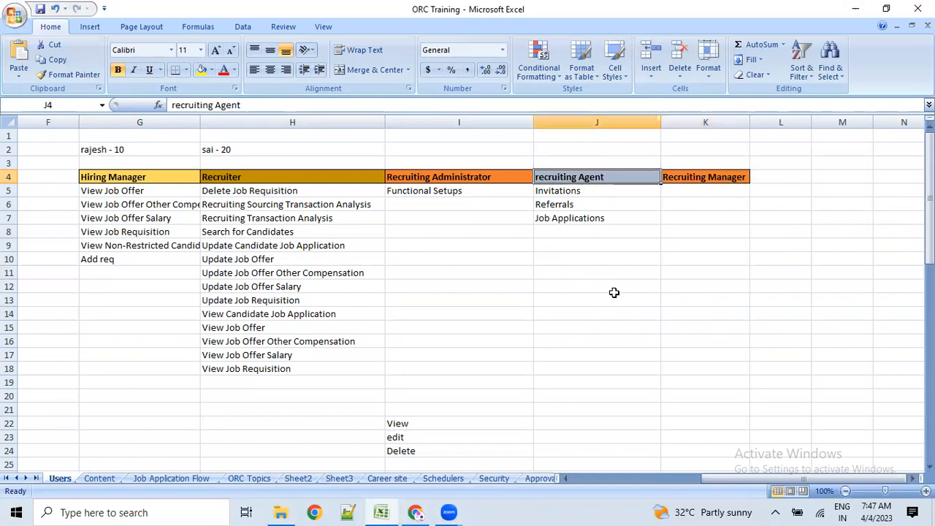
pyautogui.moveTo(564, 192); pyautogui.dragTo(570, 217)
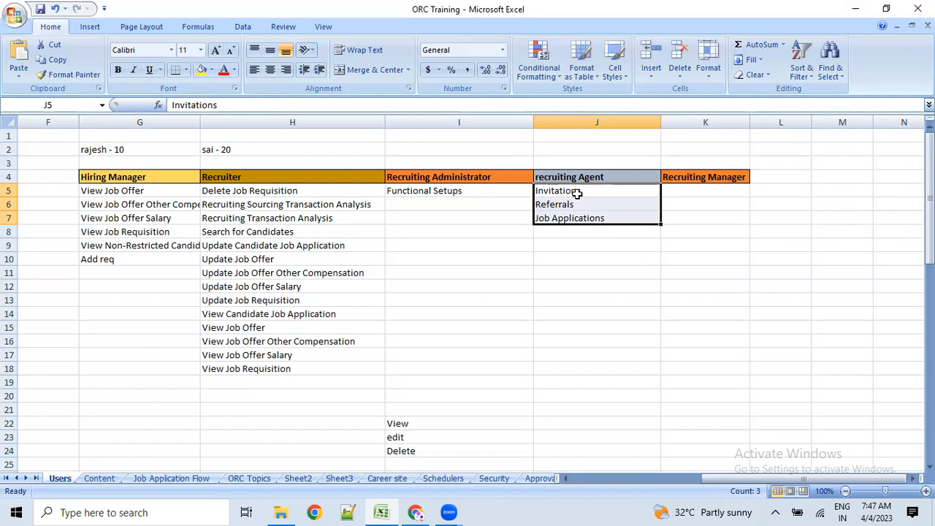
pyautogui.hotkey('alt', 'Tab')
pyautogui.click(504, 205)
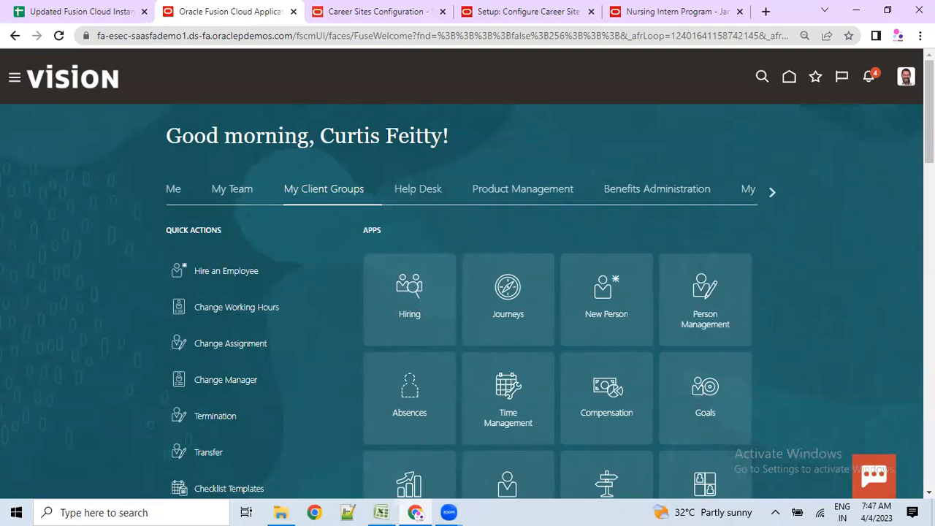
# - Open the Hiring work area and select the Sr.Sales Manager (936) requisition
pyautogui.click(414, 321)
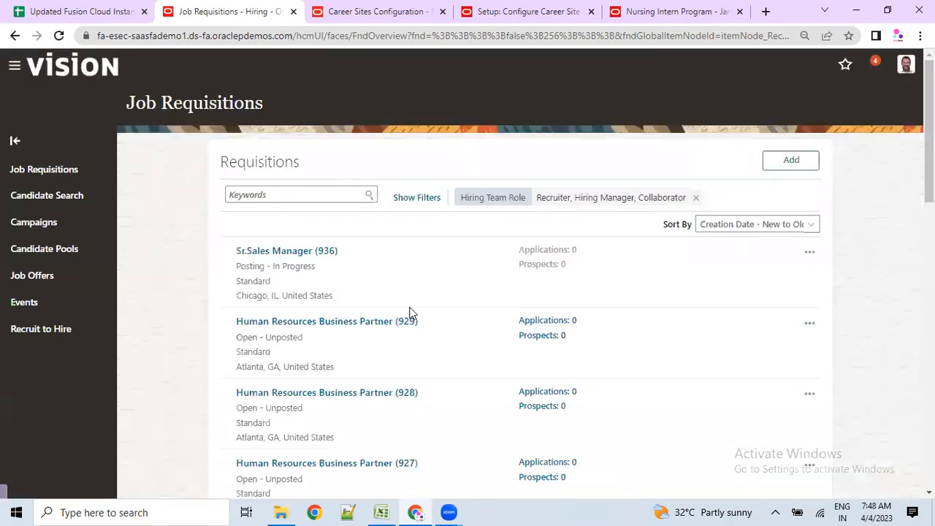
pyautogui.click(275, 252)
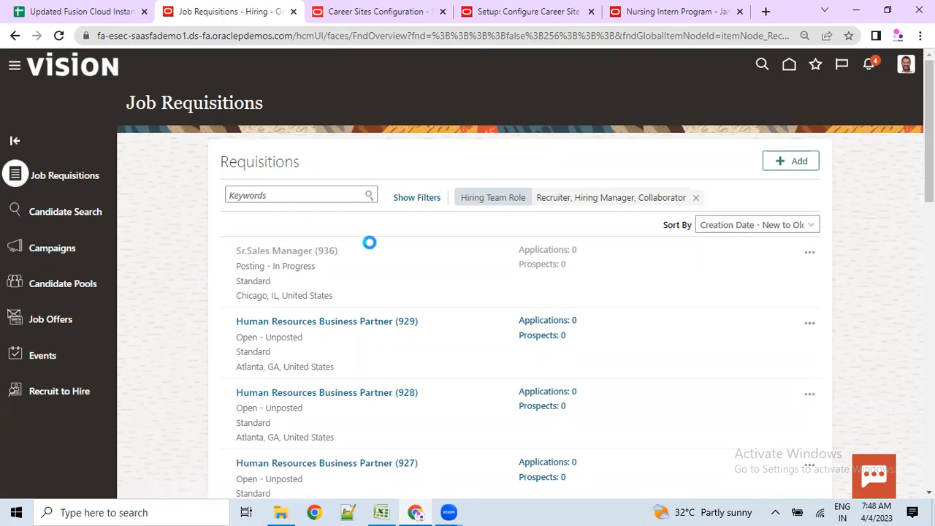
# - Open Advanced Search from the Agent field under Staffing Agents on requisition 936's Posting page
pyautogui.doubleClick(268, 260)
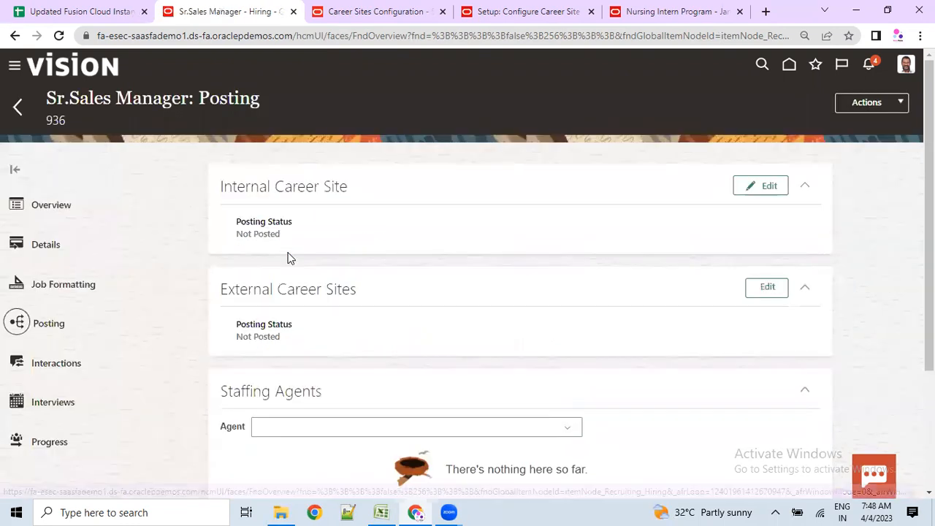
pyautogui.moveTo(270, 391); pyautogui.dragTo(312, 391)
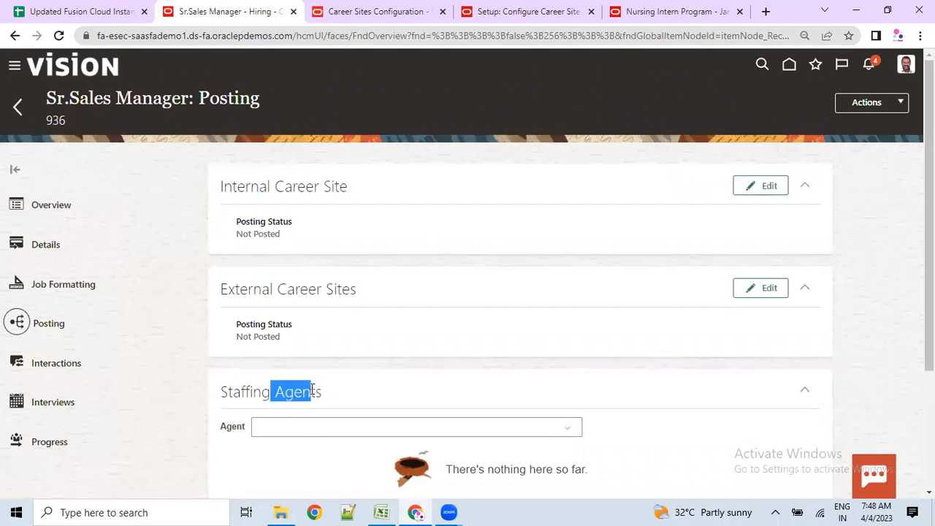
pyautogui.click(570, 432)
pyautogui.scroll(-1, 305, 427)
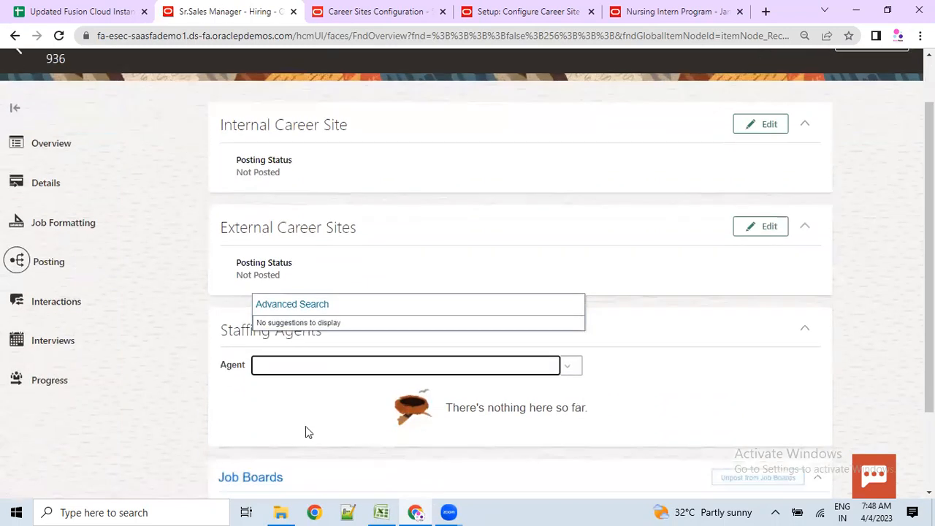
pyautogui.click(285, 379)
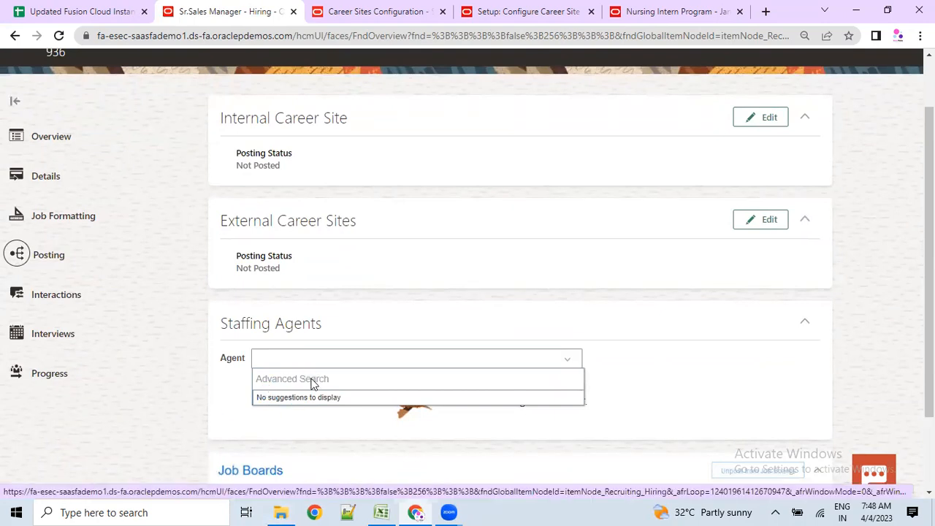
pyautogui.scroll(-3, 268, 402)
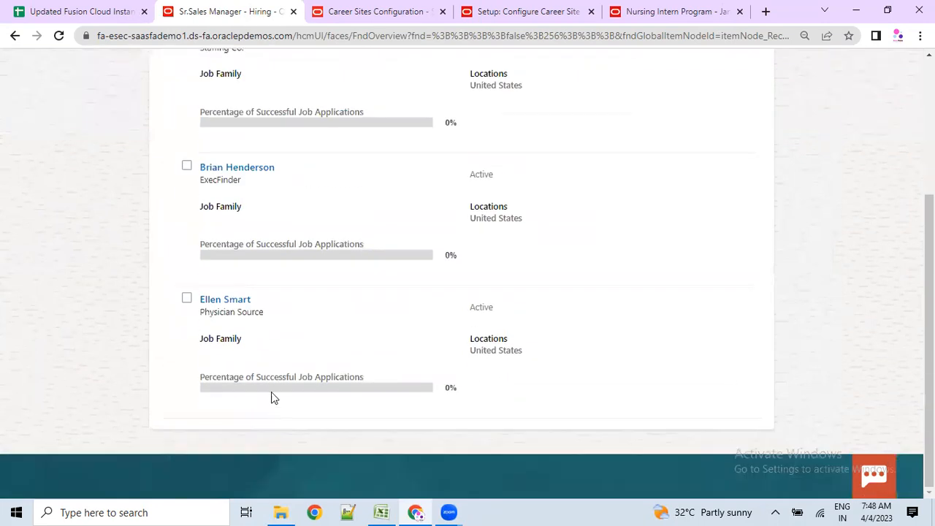
pyautogui.scroll(2, 278, 373)
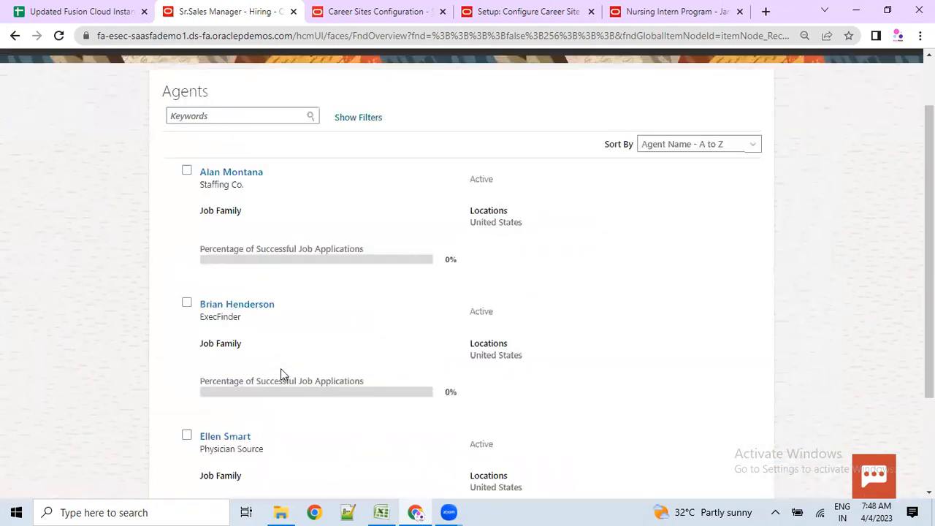
# - Select the Staffing Co. agent and save it to the posting with Save and Close
pyautogui.click(187, 173)
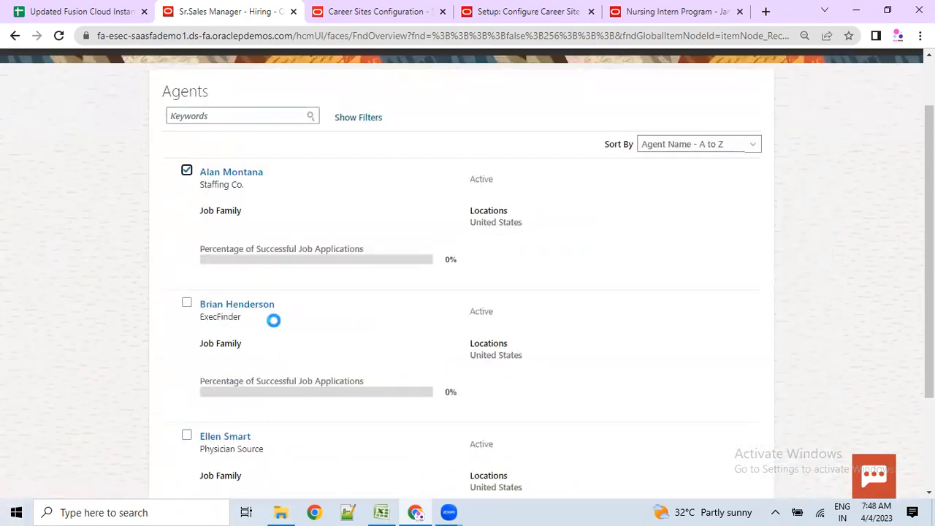
pyautogui.scroll(2, 804, 213)
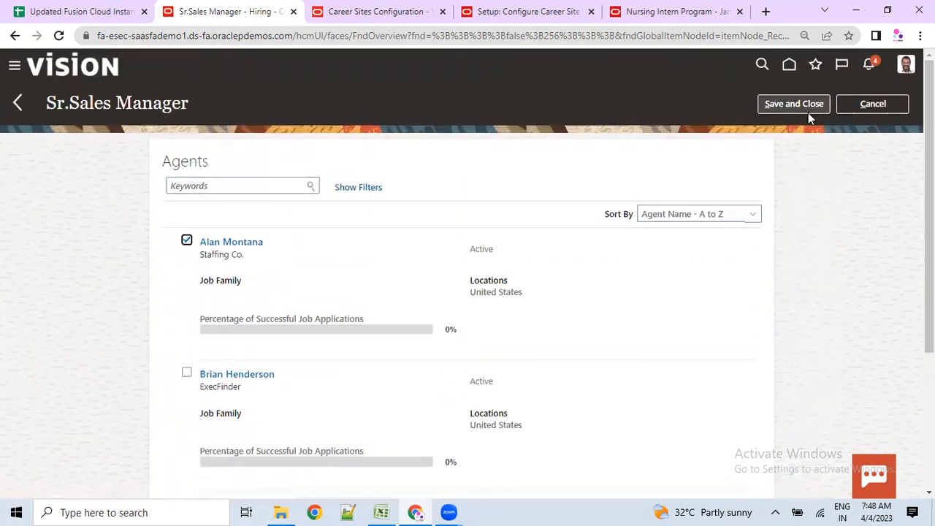
pyautogui.click(804, 109)
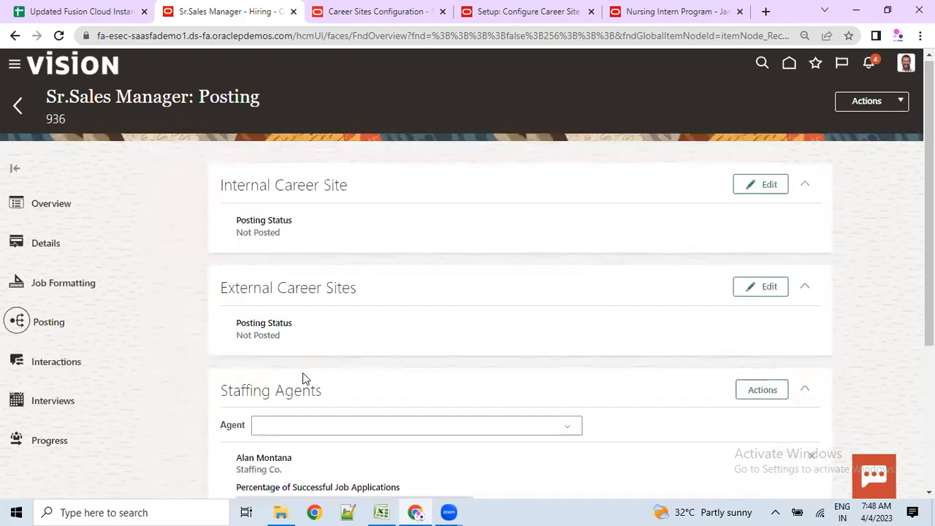
# - Verify Staffing Co.'s name, company and success rate in the Staffing Agents section
pyautogui.scroll(-2, 306, 378)
pyautogui.moveTo(238, 320); pyautogui.dragTo(283, 322)
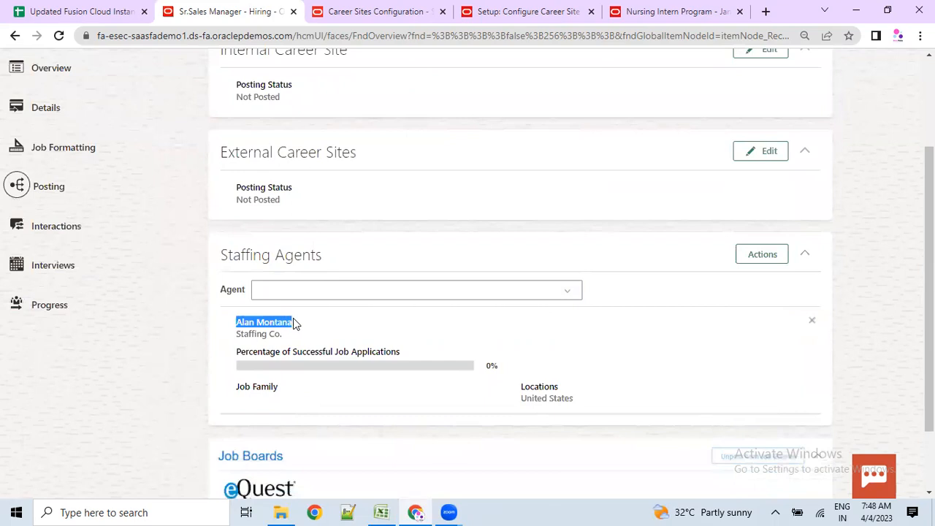
pyautogui.moveTo(220, 256); pyautogui.dragTo(299, 257)
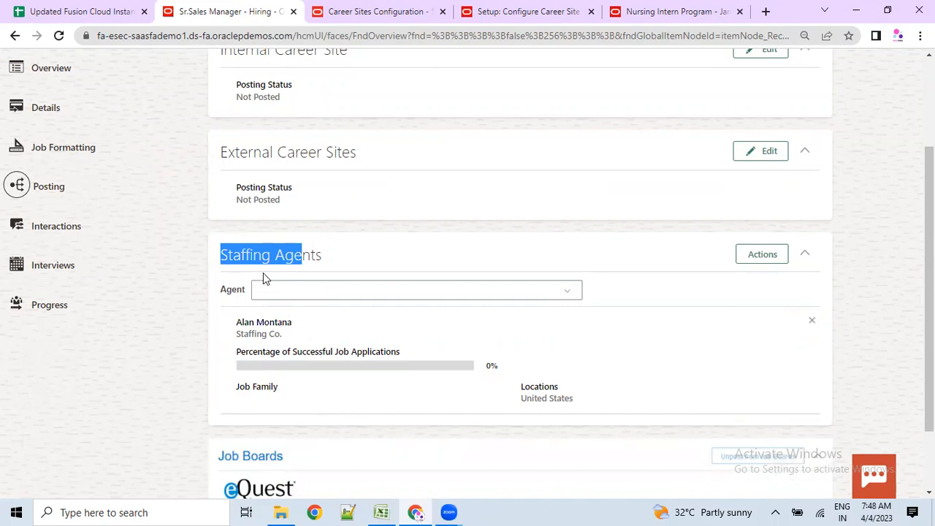
pyautogui.moveTo(242, 334); pyautogui.dragTo(400, 350)
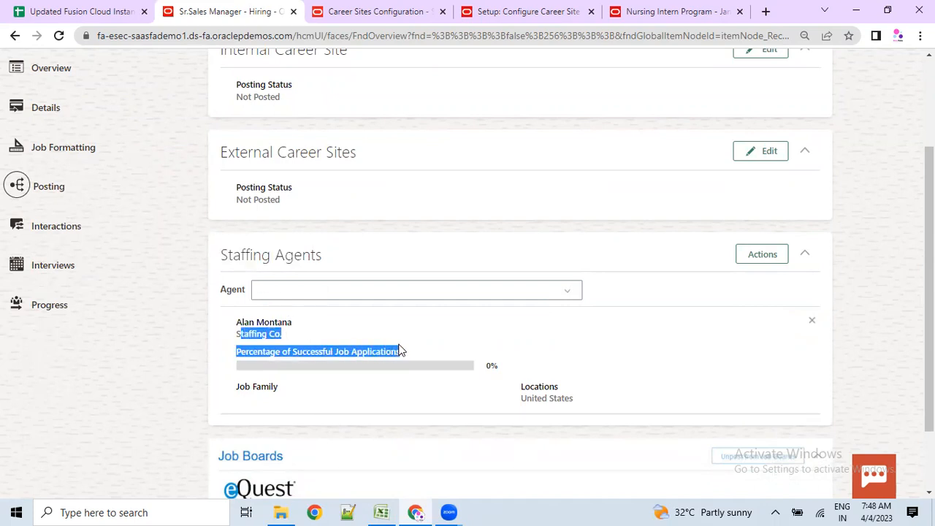
pyautogui.hotkey('alt', 'Tab')
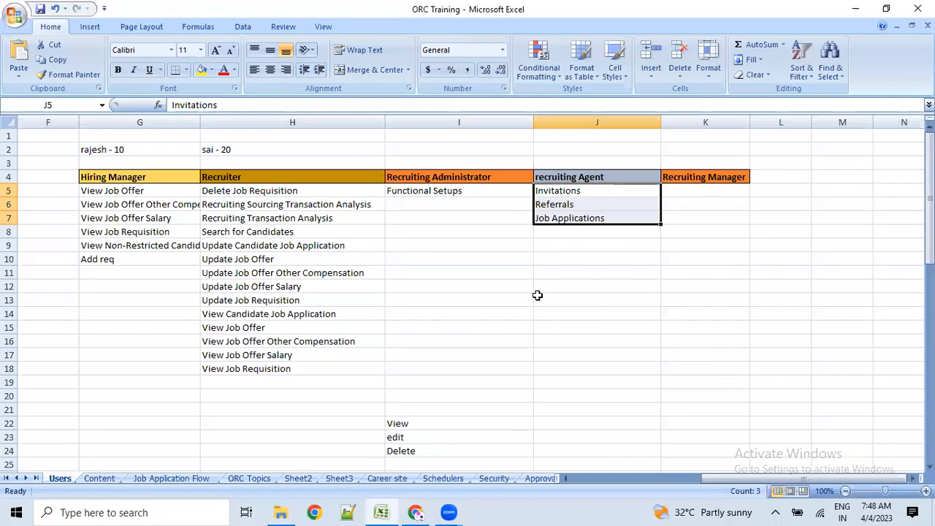
# - Point out the recruiting Agent column in Excel, then go back to the 936 Posting page
pyautogui.click(538, 298)
pyautogui.click(567, 178)
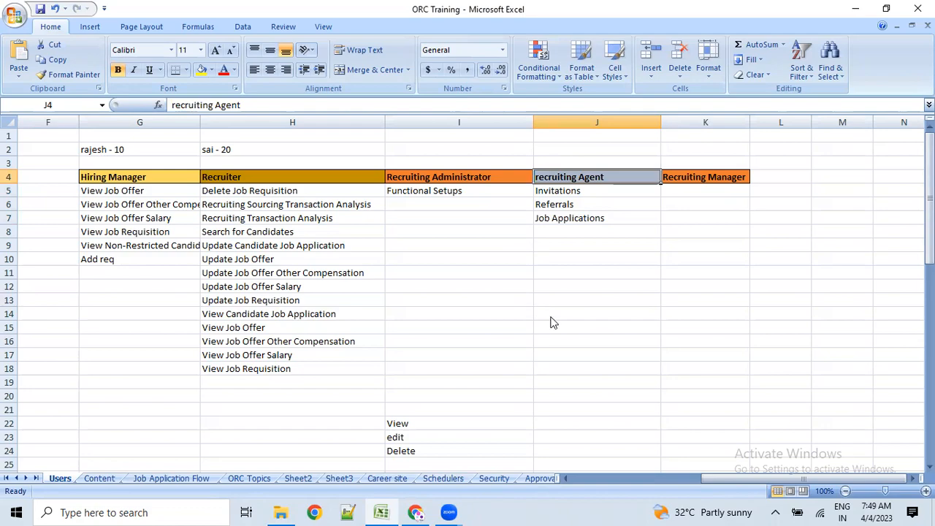
pyautogui.hotkey('alt', 'Tab')
pyautogui.scroll(2, 319, 285)
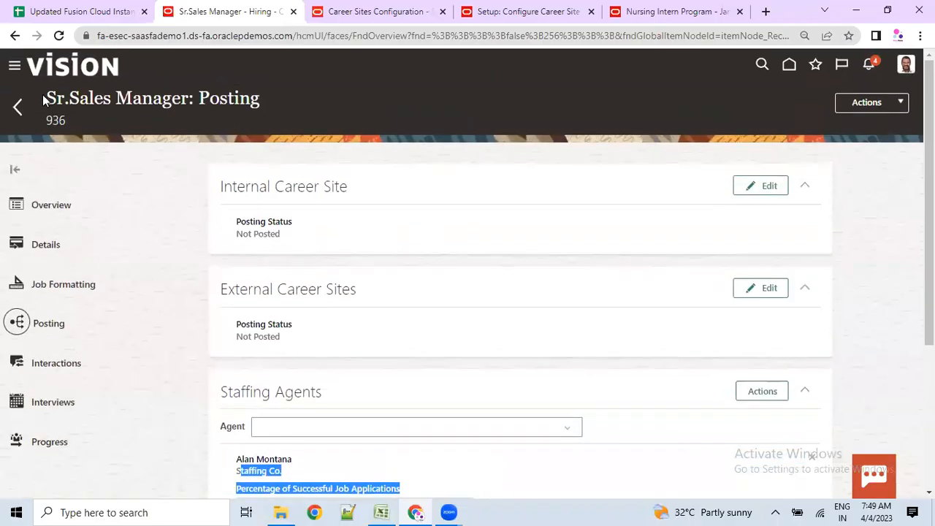
# - Highlight the Sr.Sales Manager: Posting title, then mark the recruiting Agent column J4:J16 in Excel
pyautogui.moveTo(47, 97); pyautogui.dragTo(240, 97)
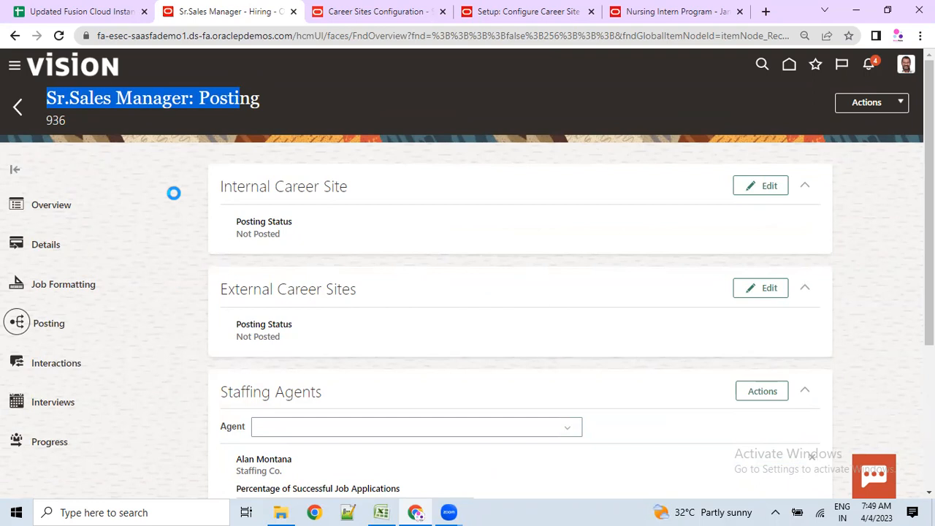
pyautogui.hotkey('alt', 'Tab')
pyautogui.moveTo(559, 183); pyautogui.dragTo(577, 334)
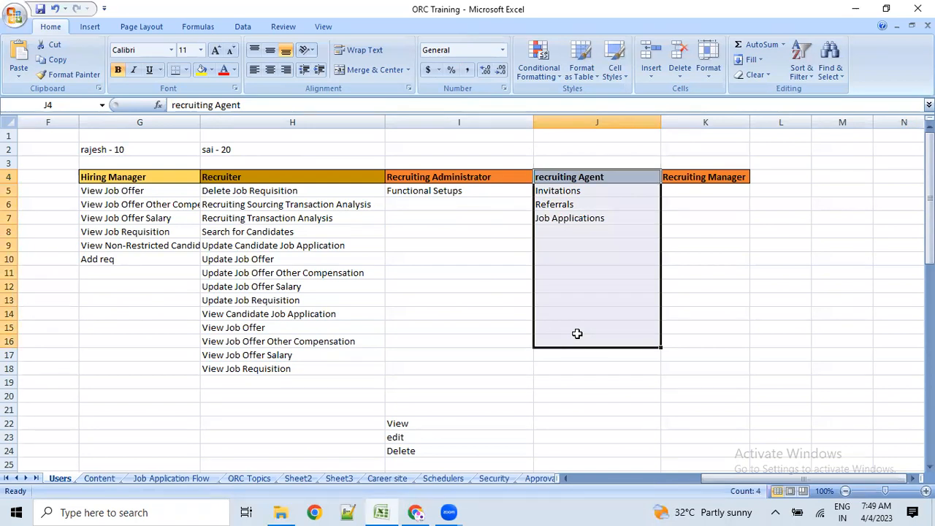
# - Point out the Recruiting Manager and Recruiter headings and the View Job Offer privilege
pyautogui.click(713, 180)
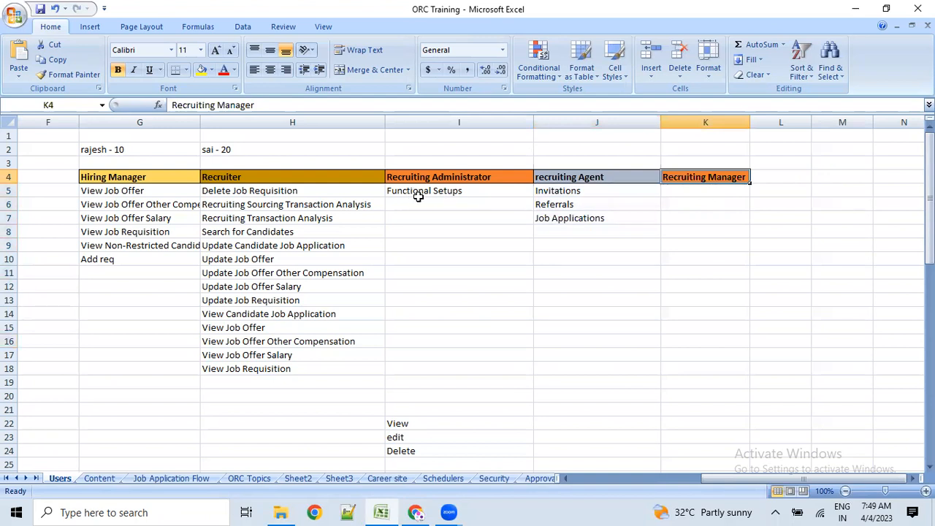
pyautogui.click(241, 177)
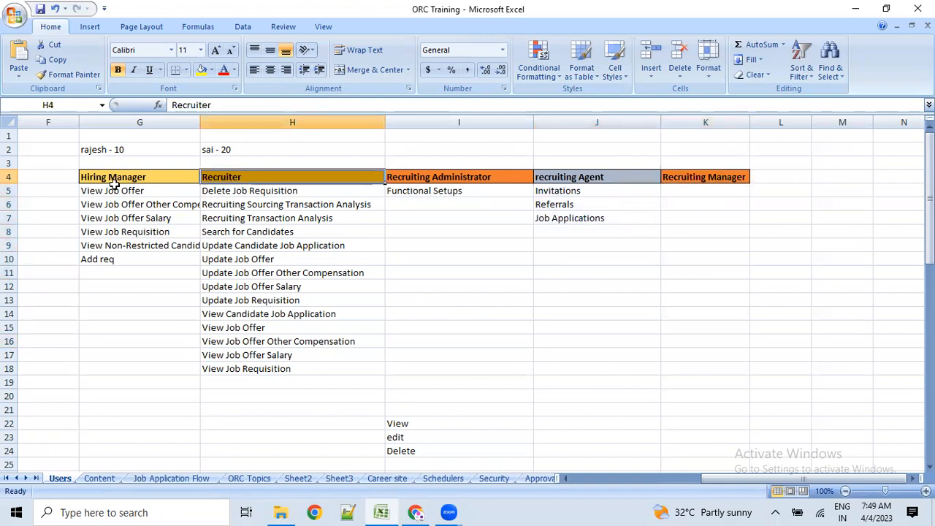
pyautogui.click(111, 188)
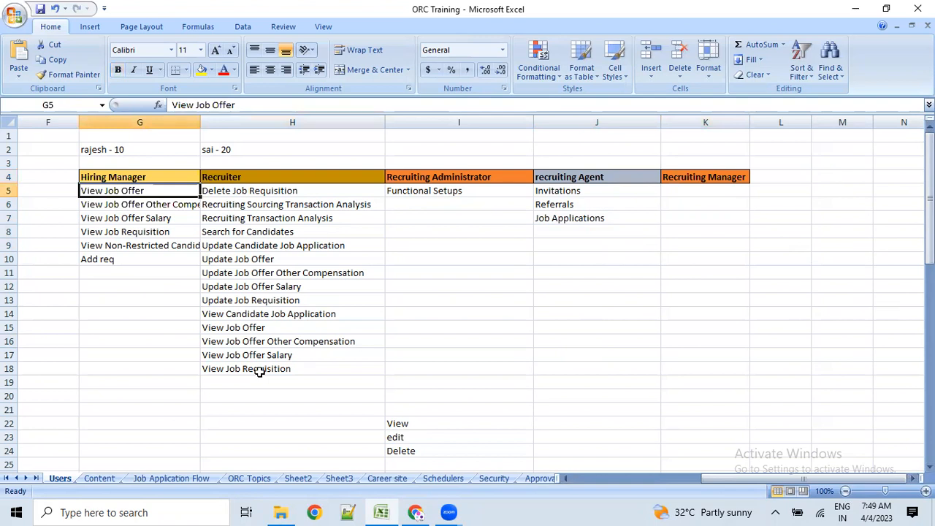
pyautogui.click(255, 421)
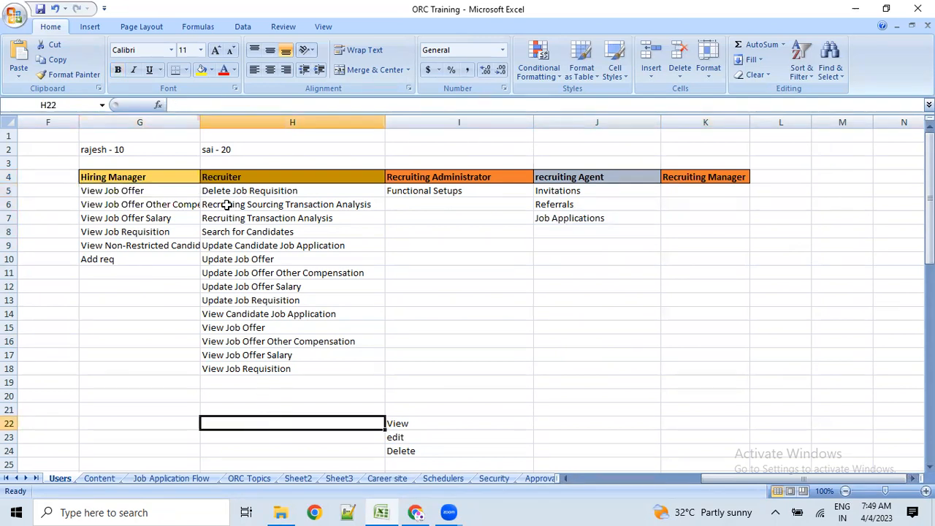
# - Select the fourteen Recruiter privileges in H5:H18, then switch back to the browser
pyautogui.moveTo(228, 192); pyautogui.dragTo(246, 378)
pyautogui.click(219, 177)
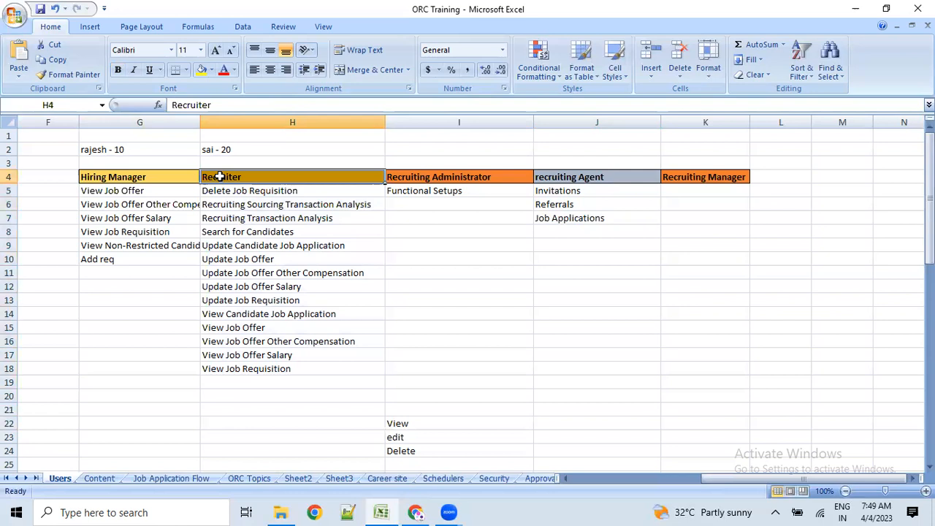
pyautogui.moveTo(219, 189); pyautogui.dragTo(240, 382)
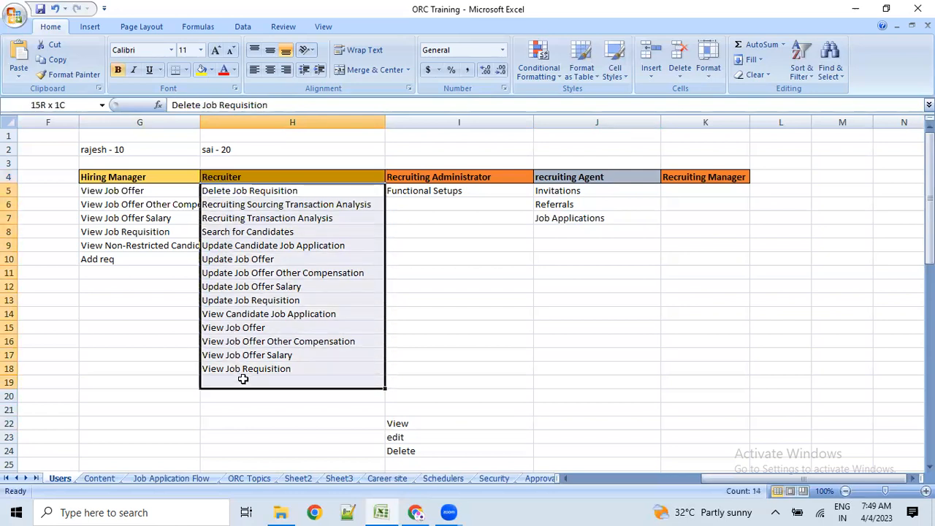
pyautogui.moveTo(245, 373); pyautogui.dragTo(246, 371)
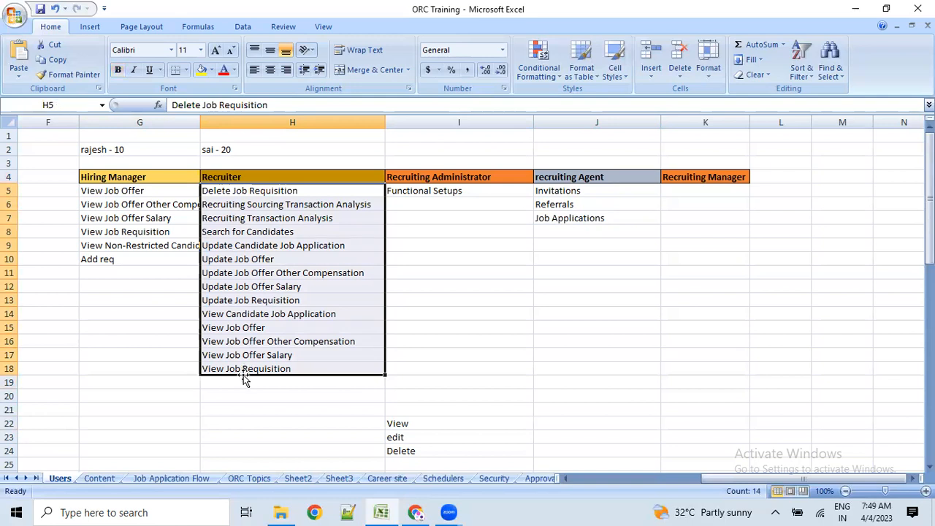
pyautogui.click(255, 261)
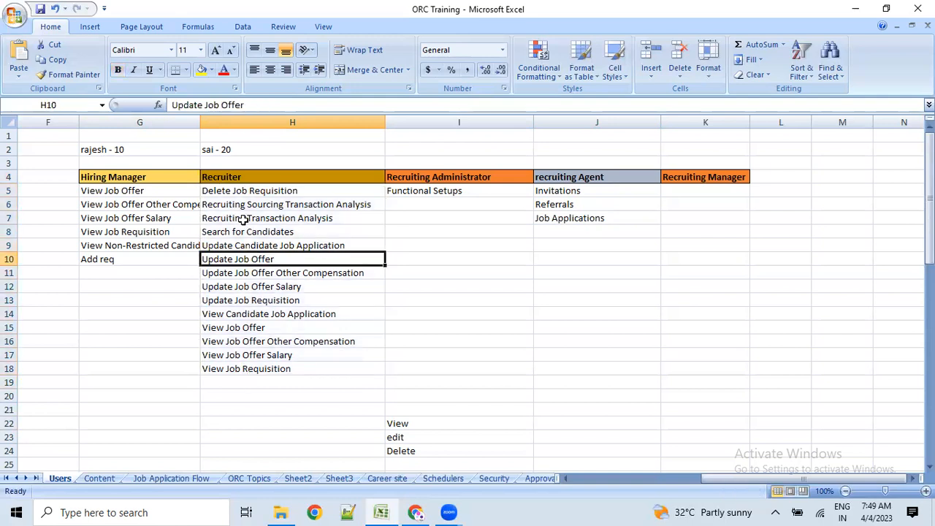
pyautogui.moveTo(230, 190); pyautogui.dragTo(231, 372)
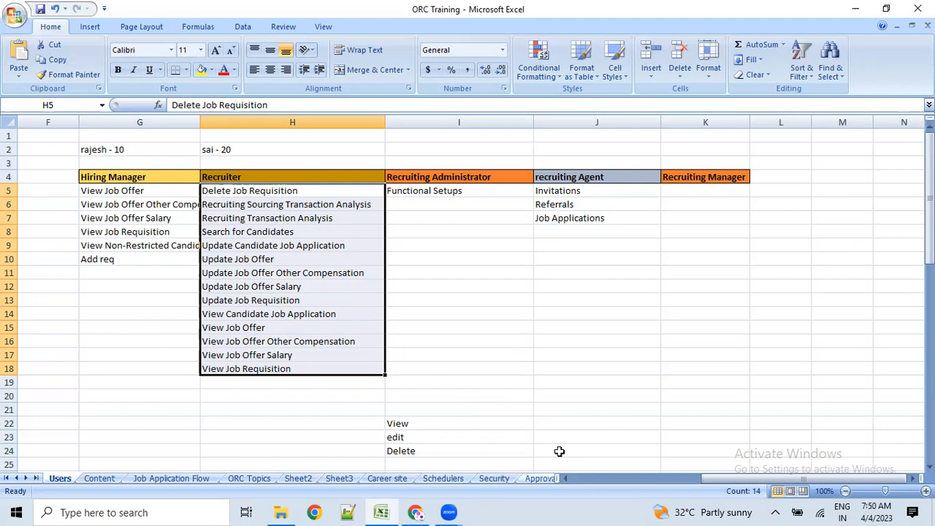
pyautogui.hotkey('alt', 'Tab')
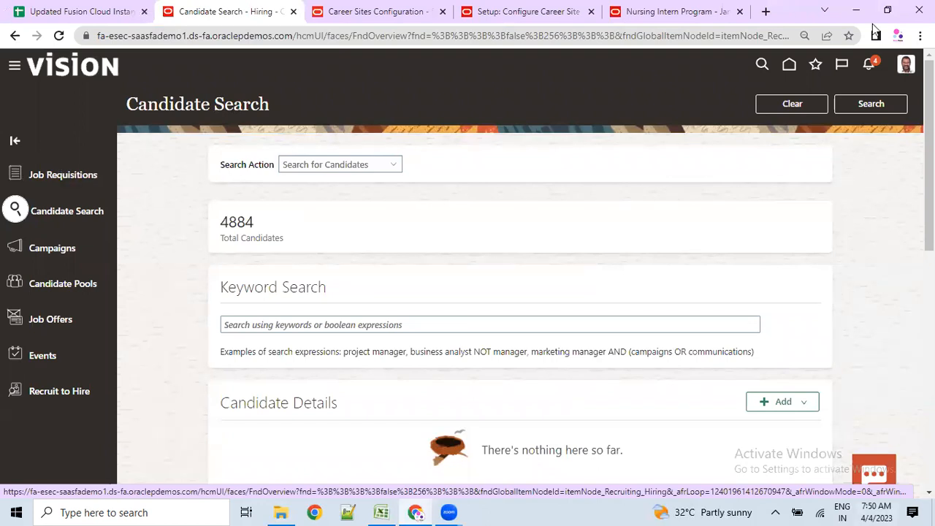
# - Browse the Candidate Details, Education and Location filter lists, then search unfiltered to list all 4884 candidates
pyautogui.scroll(-6, 391, 343)
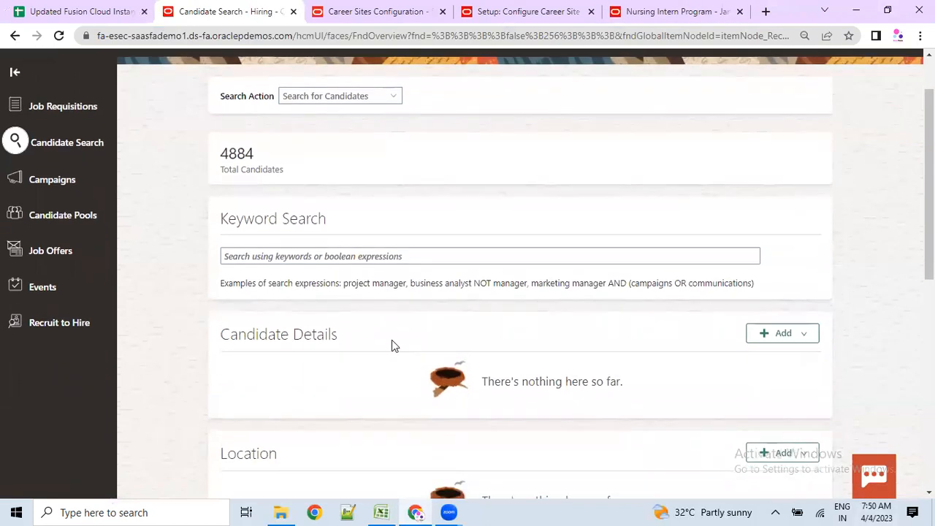
pyautogui.scroll(4, 408, 373)
pyautogui.scroll(3, 409, 368)
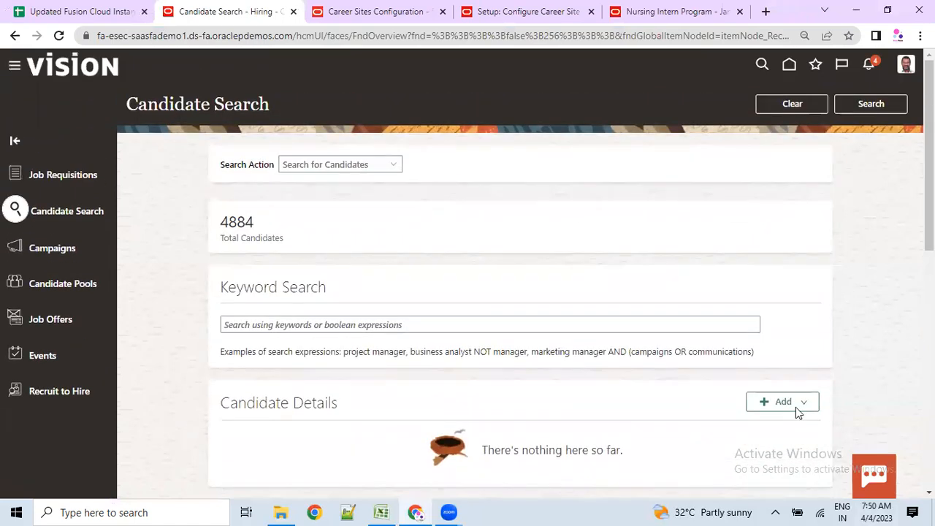
pyautogui.click(792, 402)
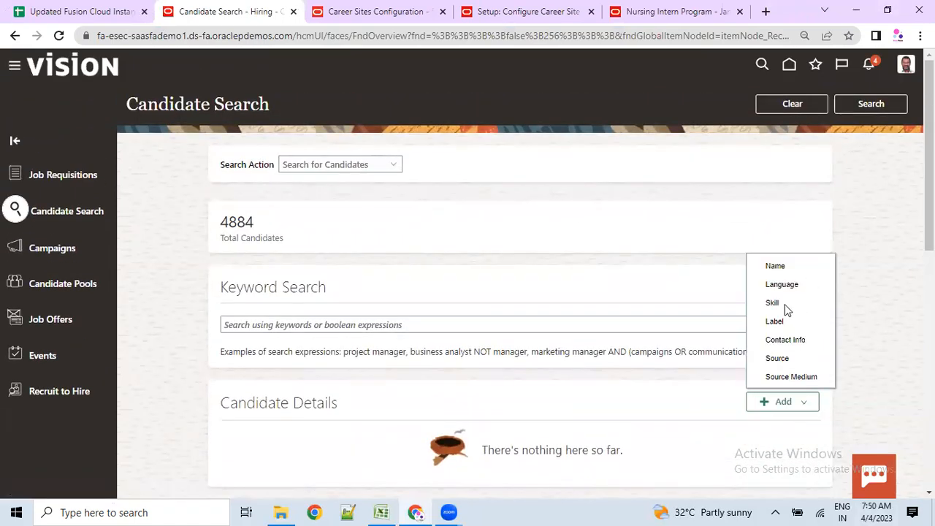
pyautogui.scroll(-2, 835, 374)
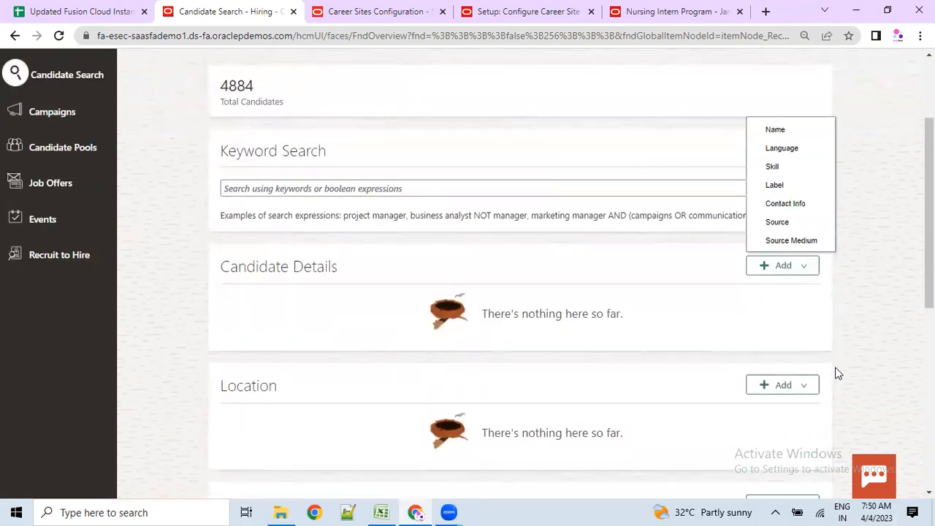
pyautogui.scroll(-1, 871, 395)
pyautogui.click(885, 395)
pyautogui.click(804, 433)
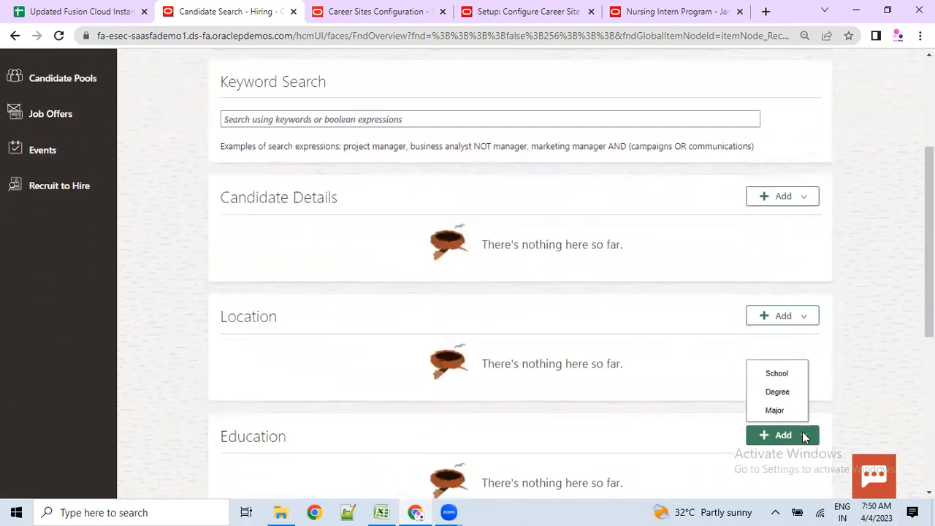
pyautogui.scroll(-1, 806, 431)
pyautogui.click(797, 252)
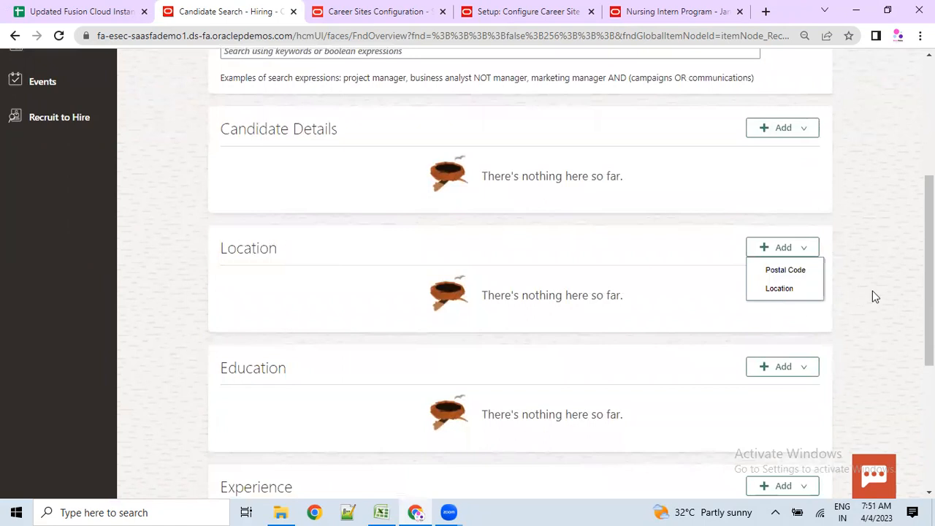
pyautogui.scroll(4, 892, 141)
pyautogui.click(873, 106)
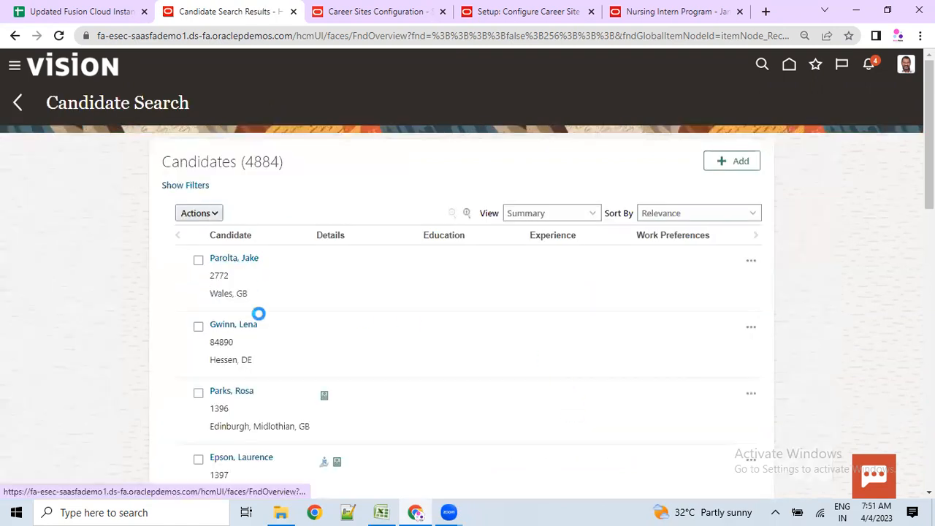
# - In the 4884 candidate search results, select a candidate's name to open their profile
pyautogui.scroll(-4, 262, 383)
pyautogui.click(257, 384)
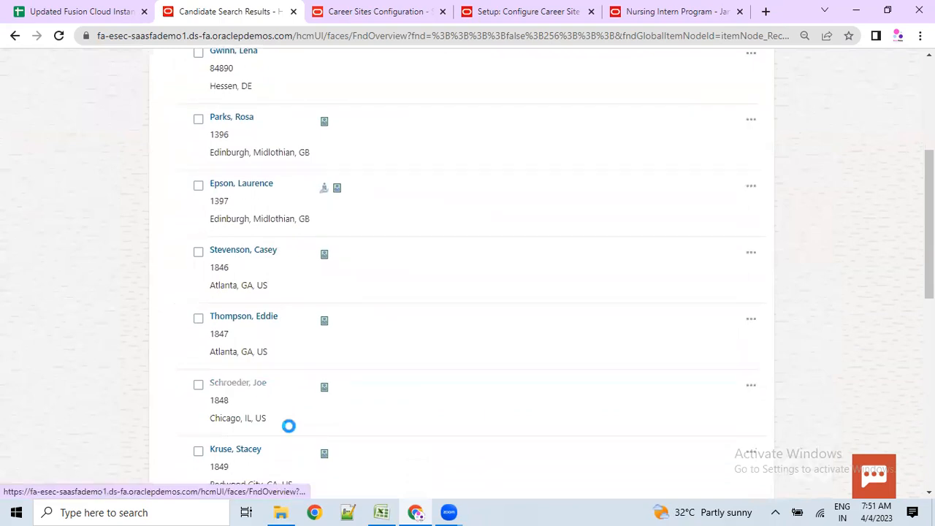
pyautogui.scroll(1, 235, 392)
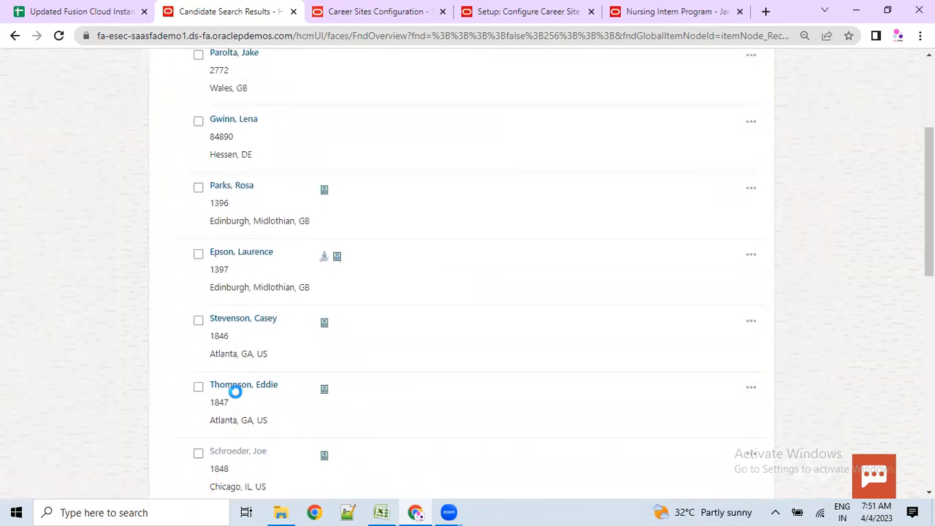
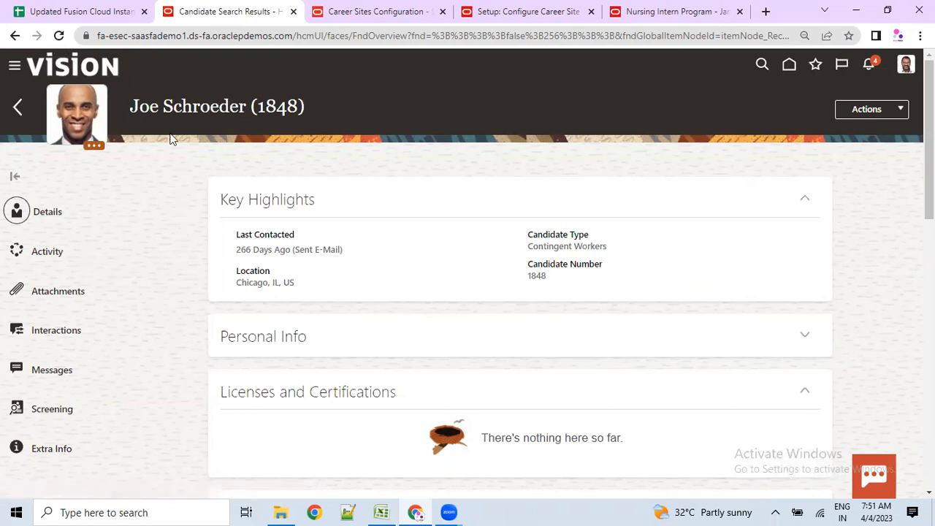
# - Highlight the candidate's name and the list of profile section names
pyautogui.moveTo(139, 107); pyautogui.dragTo(322, 111)
pyautogui.scroll(-1, 190, 285)
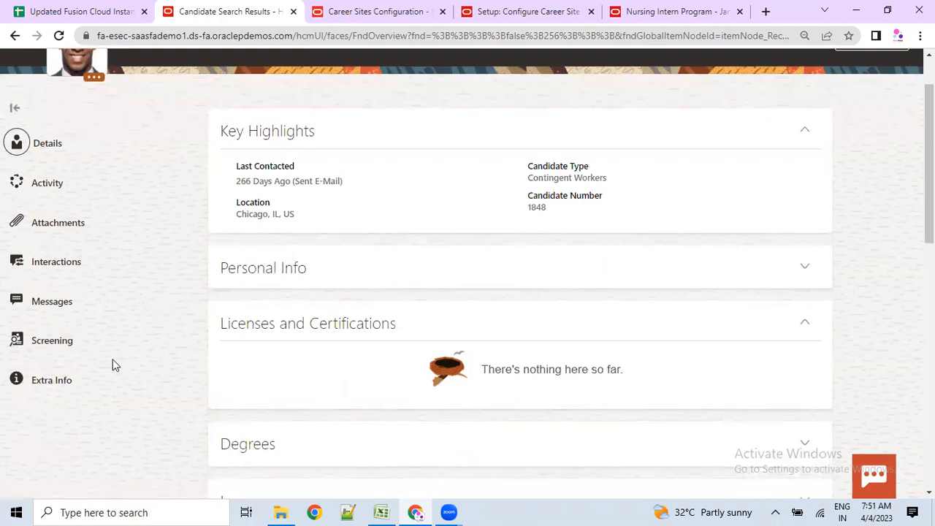
pyautogui.moveTo(52, 401); pyautogui.dragTo(37, 167)
pyautogui.scroll(-1, 226, 302)
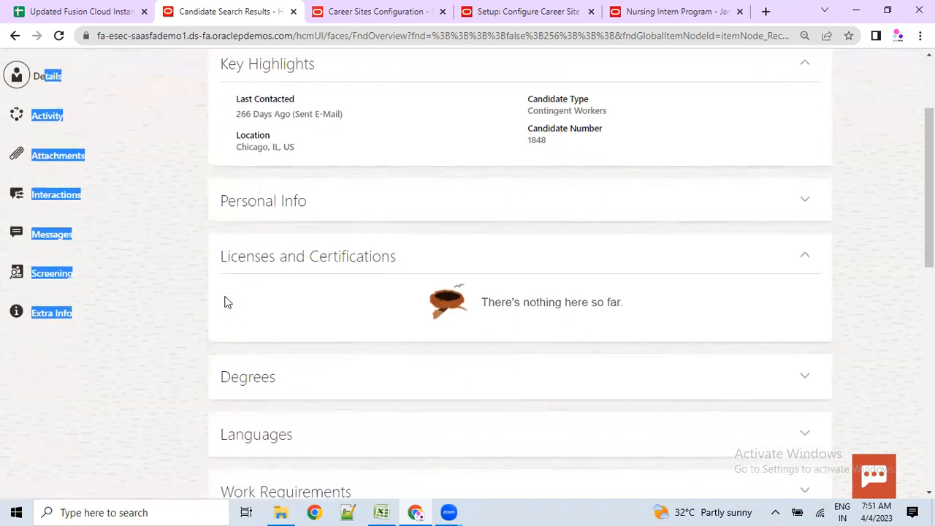
# - Expand the Personal Info, Degrees, Languages, Work Requirements and Previous Employment sections
pyautogui.click(805, 200)
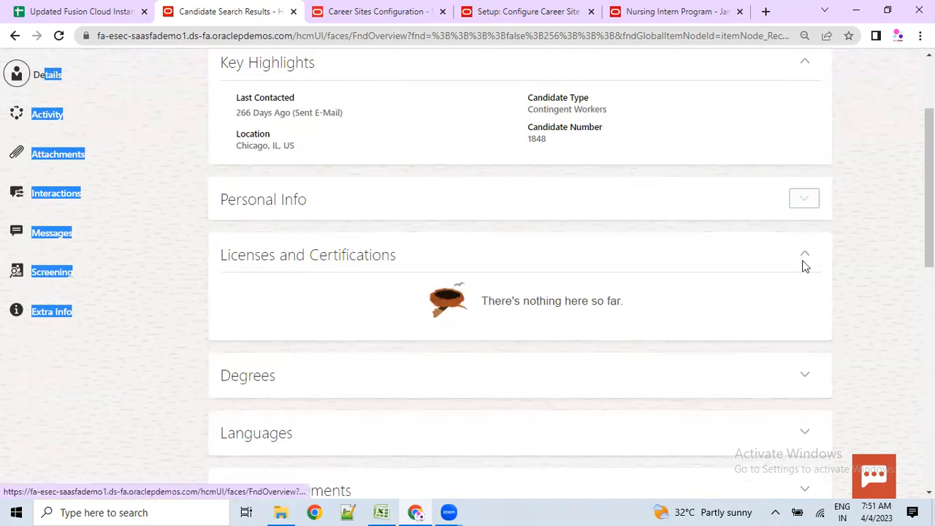
pyautogui.click(806, 374)
pyautogui.scroll(-1, 816, 394)
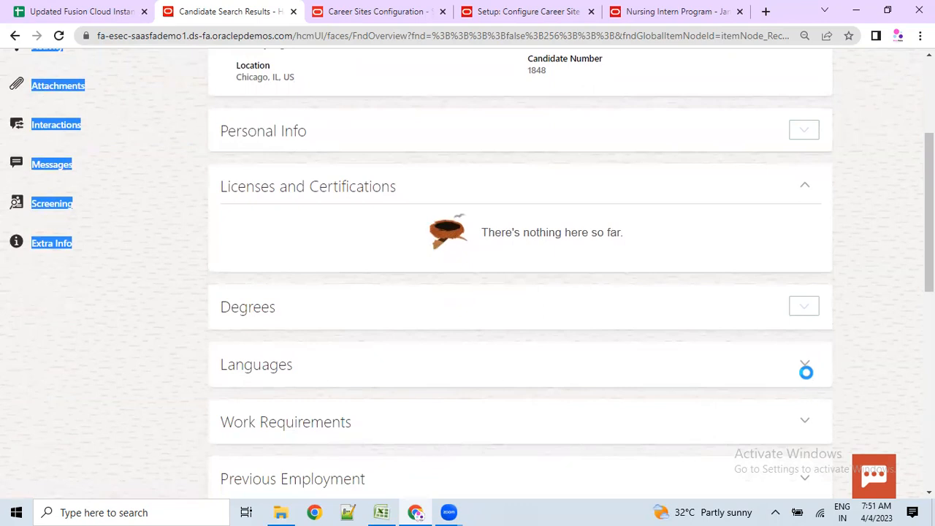
pyautogui.click(805, 368)
pyautogui.scroll(-1, 805, 368)
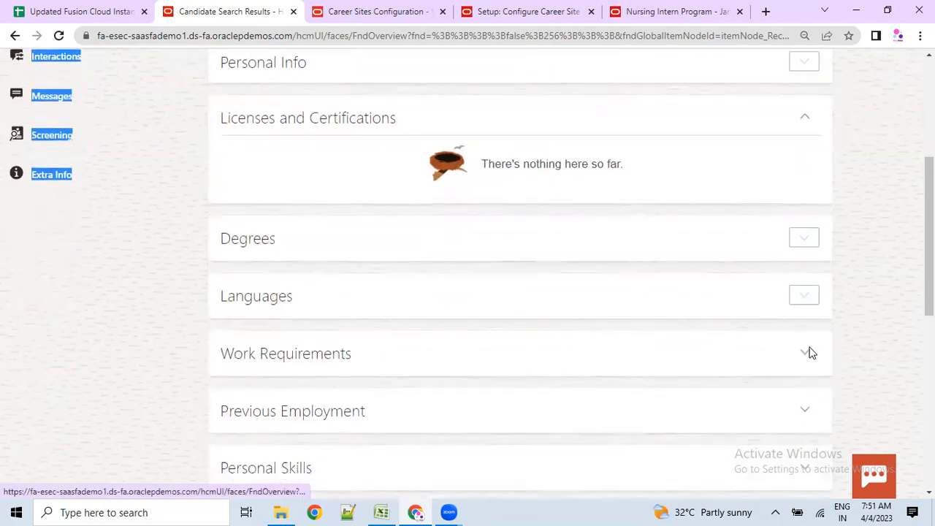
pyautogui.click(809, 352)
pyautogui.scroll(-1, 808, 349)
pyautogui.click(807, 345)
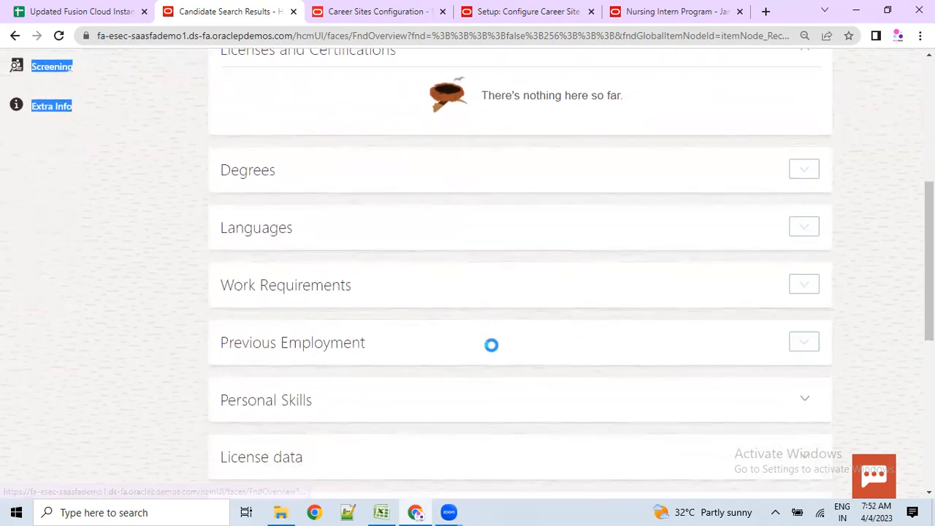
# - Review the expanded profile and highlight the Endorsements section title
pyautogui.scroll(2, 495, 346)
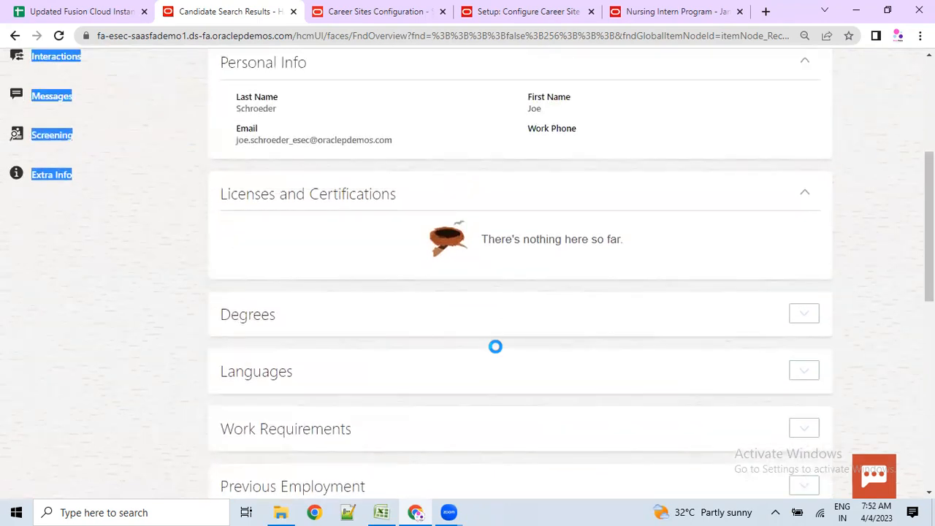
pyautogui.scroll(-1, 495, 346)
pyautogui.scroll(1, 495, 346)
pyautogui.scroll(-4, 326, 326)
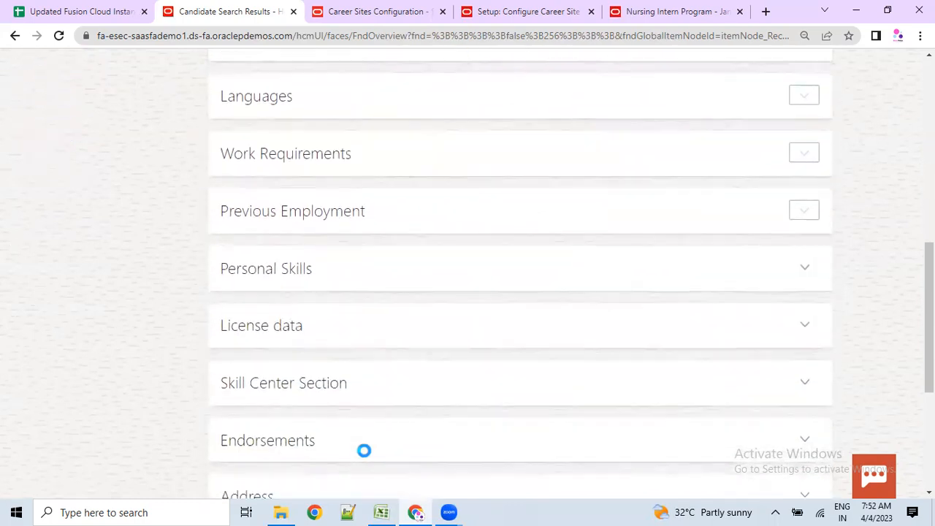
pyautogui.scroll(-3, 363, 449)
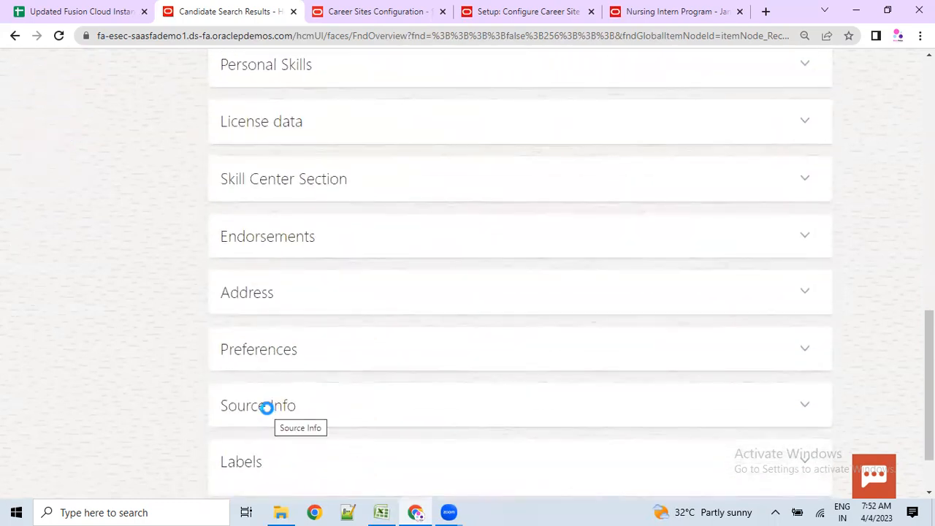
pyautogui.scroll(4, 230, 305)
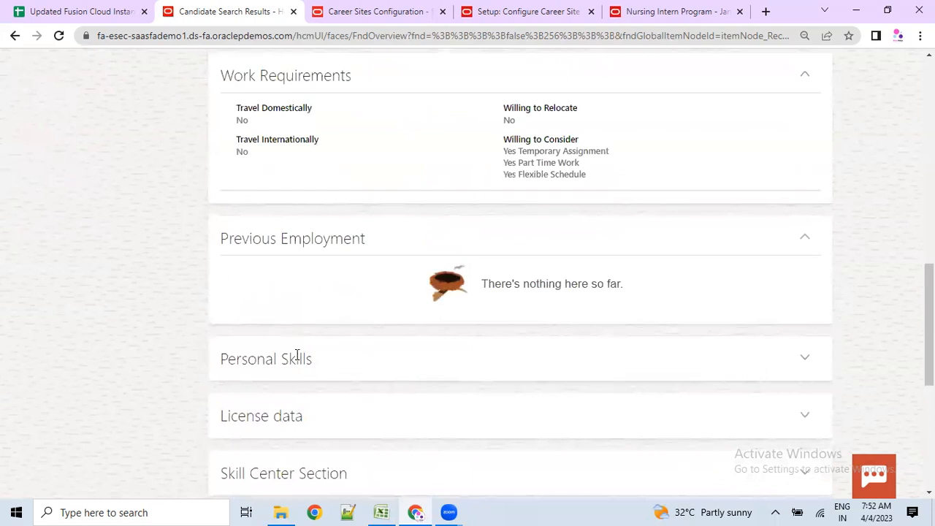
pyautogui.scroll(-2, 284, 356)
pyautogui.moveTo(222, 388); pyautogui.dragTo(317, 392)
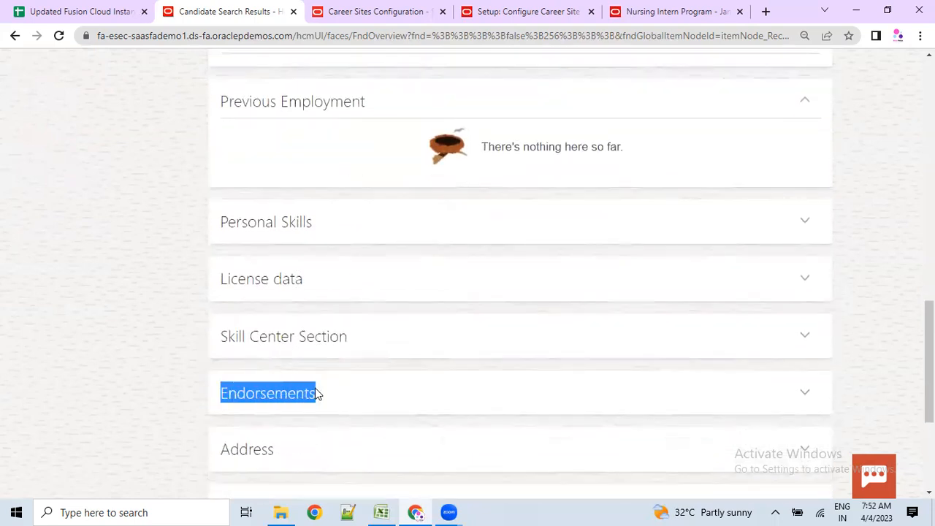
pyautogui.moveTo(227, 457); pyautogui.dragTo(298, 458)
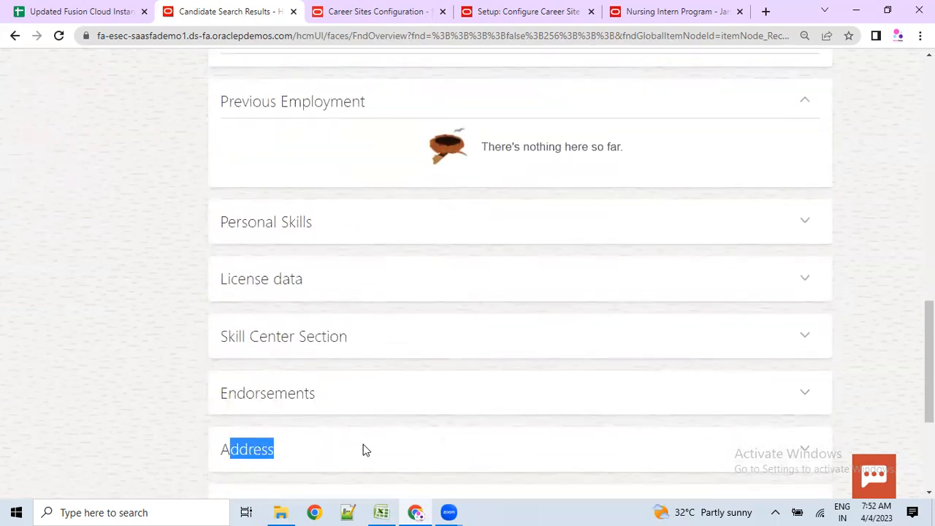
pyautogui.scroll(-2, 363, 445)
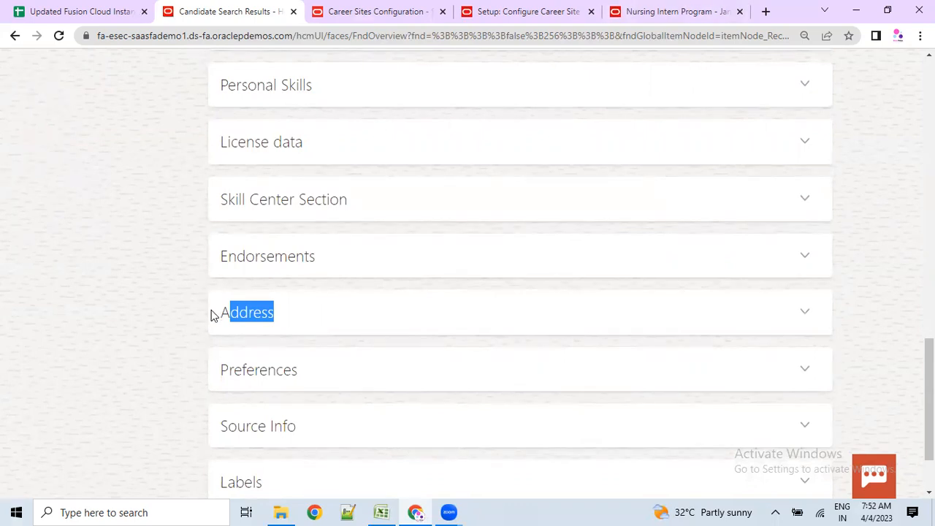
# - Scroll back up to the top of the candidate profile
pyautogui.scroll(2, 209, 307)
pyautogui.scroll(7, 303, 294)
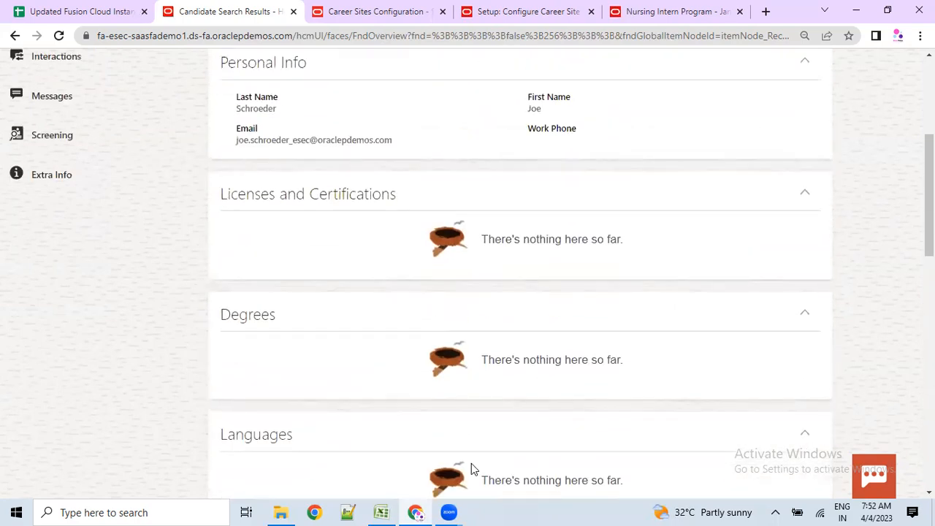
pyautogui.scroll(4, 88, 325)
pyautogui.click(17, 112)
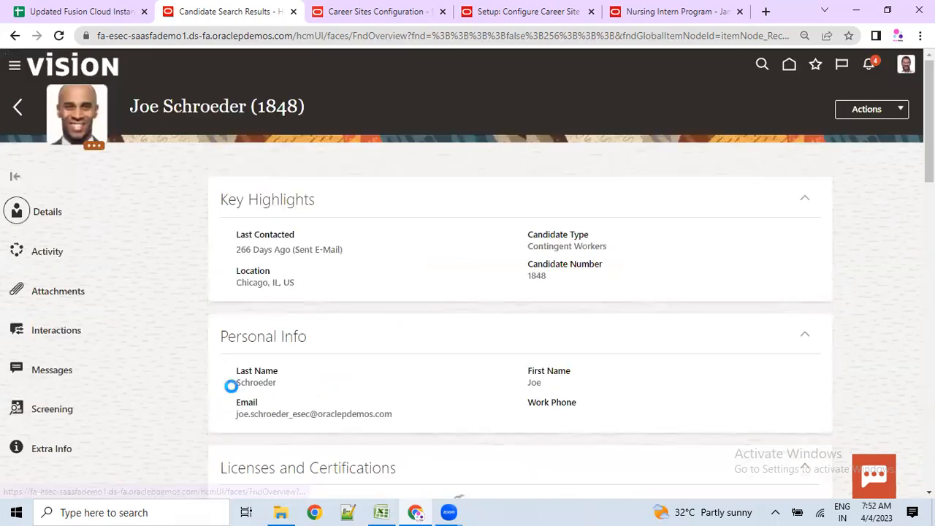
pyautogui.click(459, 512)
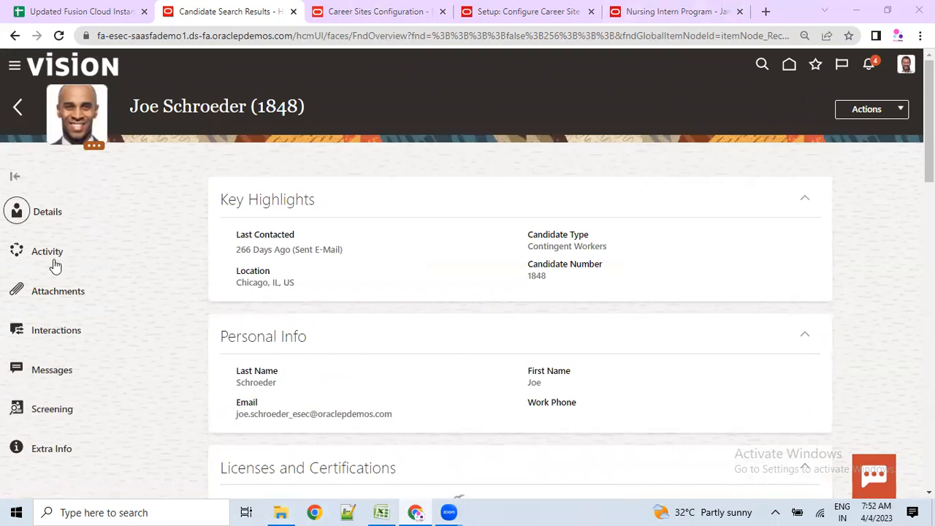
# - Go back to Candidate Search, view Job Requisitions, then open Setup and Maintenance from the user menu
pyautogui.click(17, 108)
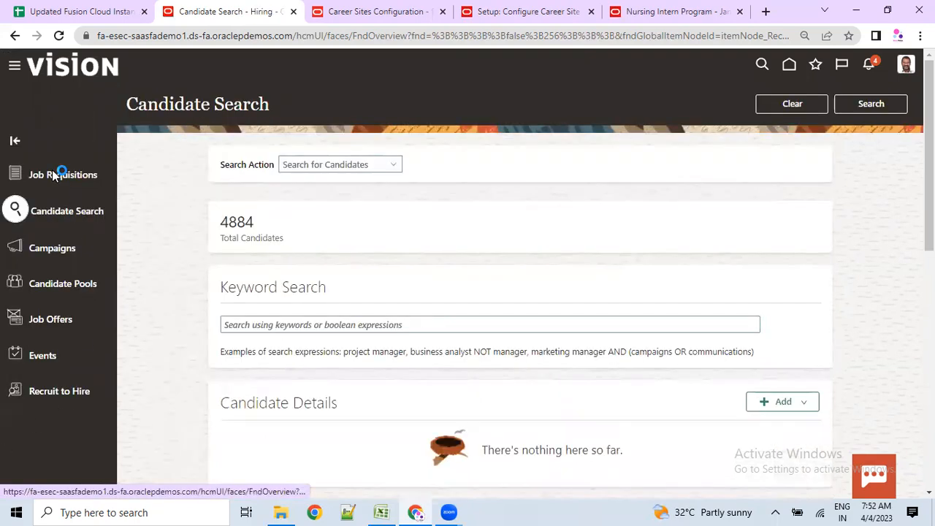
pyautogui.click(78, 178)
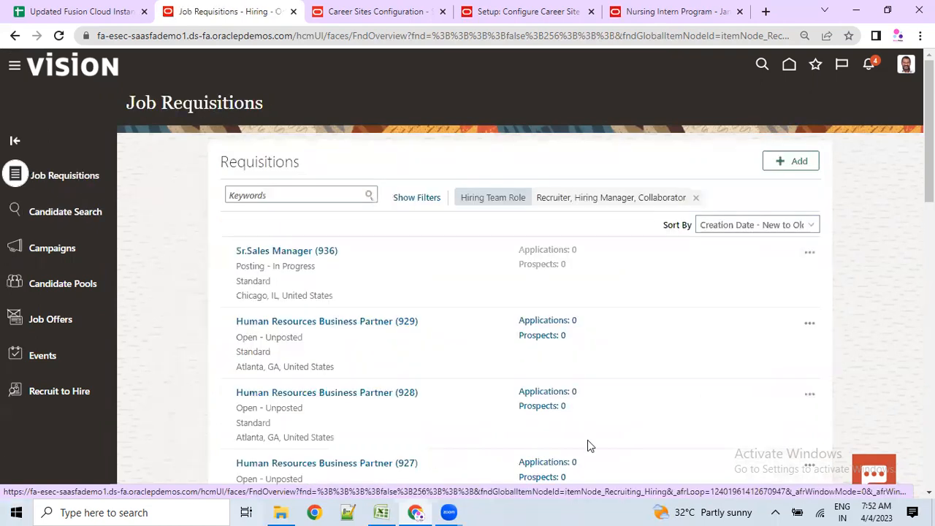
pyautogui.scroll(-3, 434, 375)
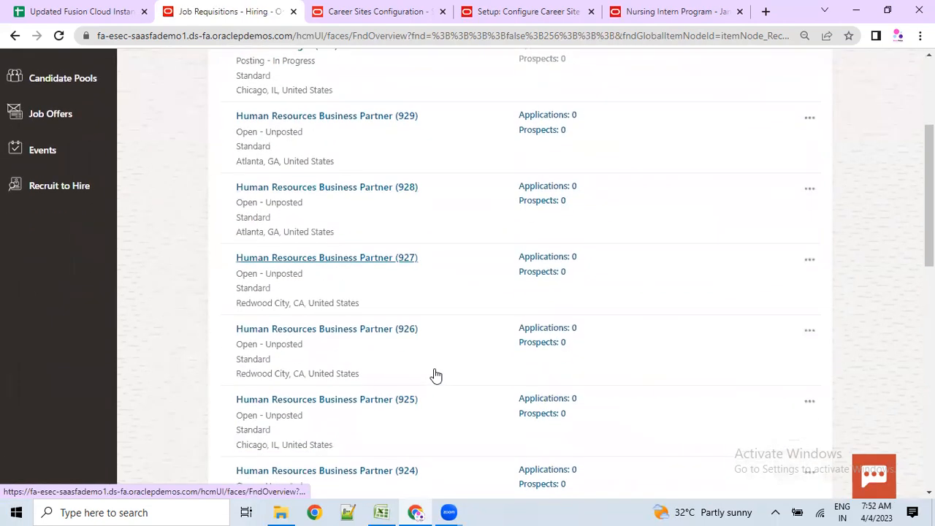
pyautogui.scroll(3, 434, 375)
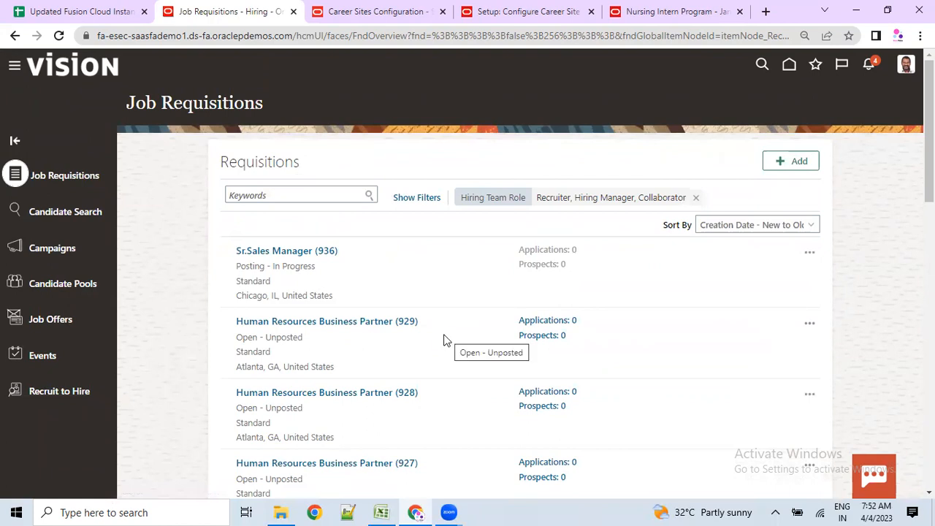
pyautogui.click(908, 71)
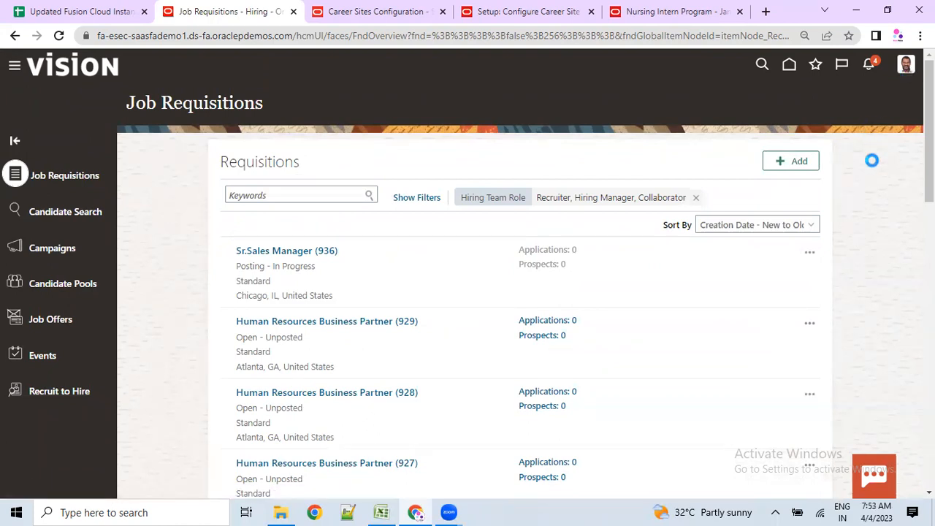
pyautogui.click(698, 253)
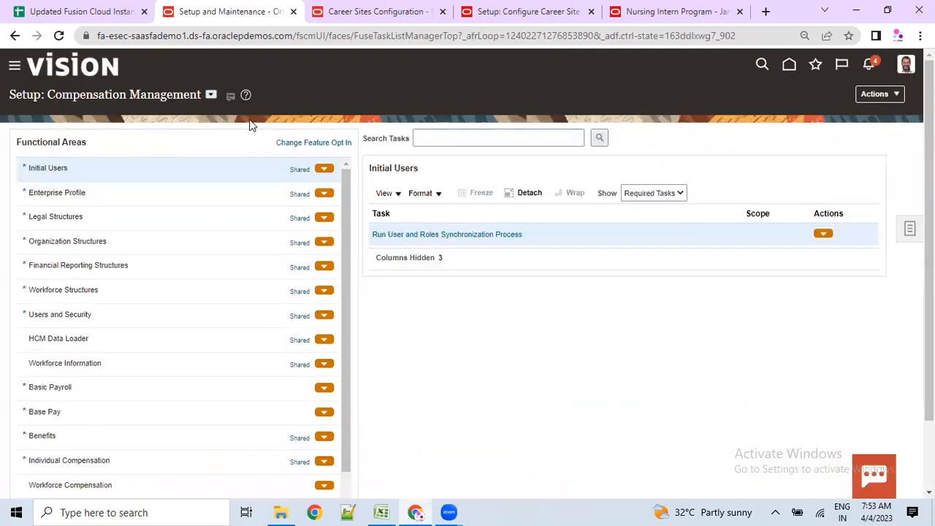
pyautogui.click(211, 95)
pyautogui.scroll(-1, 280, 184)
pyautogui.scroll(-5, 282, 188)
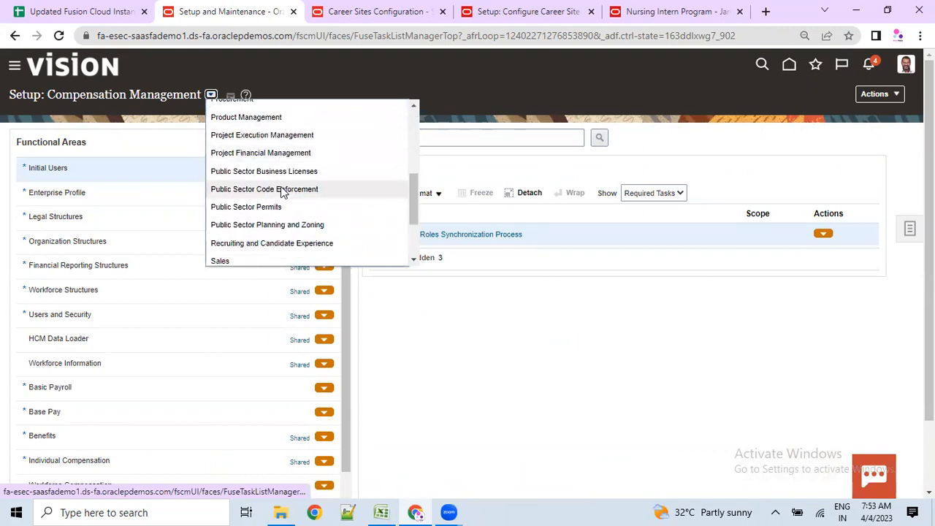
pyautogui.click(274, 179)
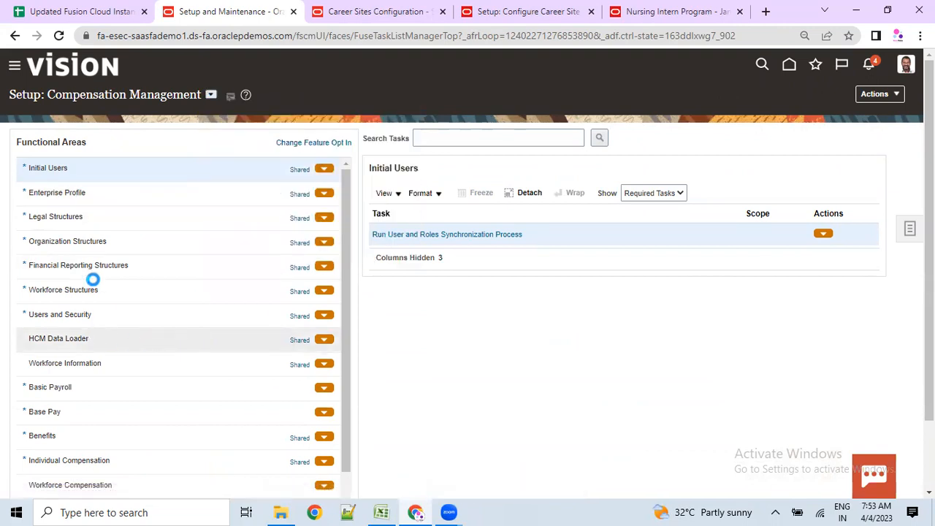
pyautogui.moveTo(62, 101); pyautogui.dragTo(150, 101)
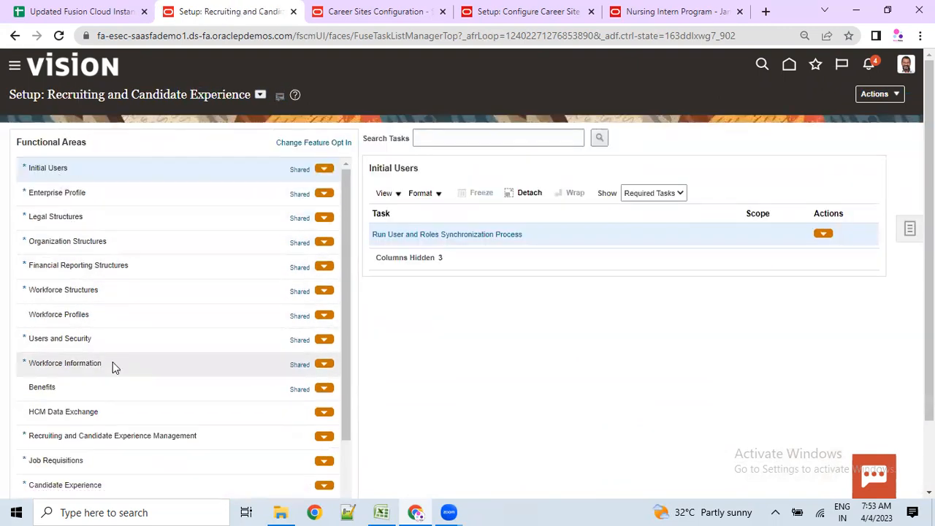
pyautogui.scroll(-3, 105, 428)
pyautogui.scroll(-2, 62, 429)
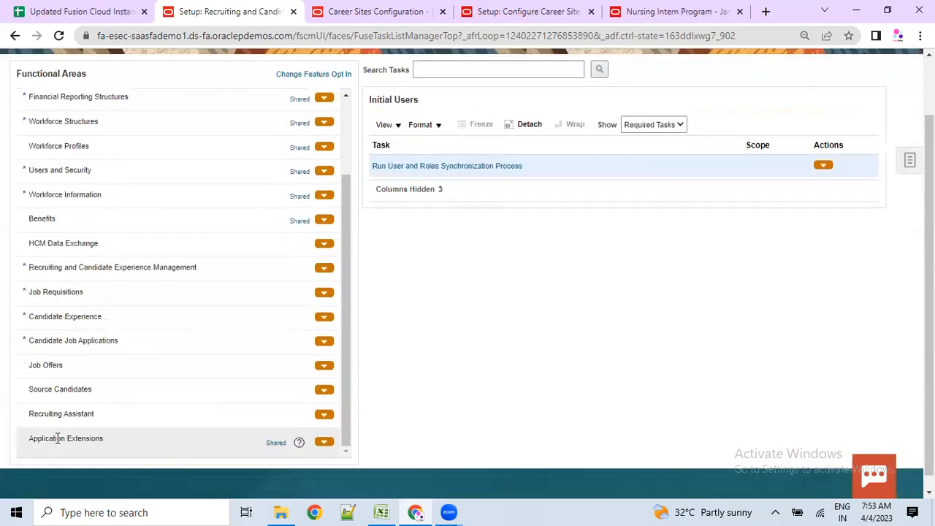
pyautogui.click(65, 266)
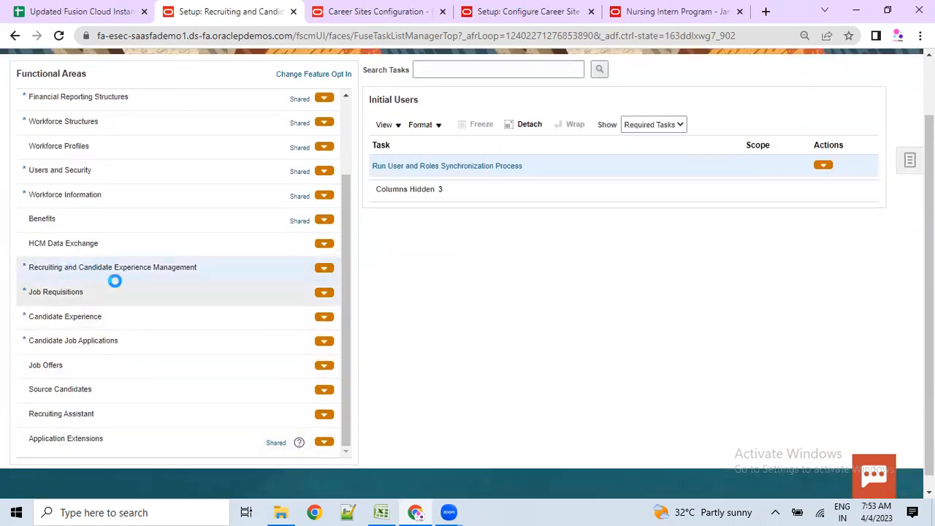
pyautogui.click(160, 269)
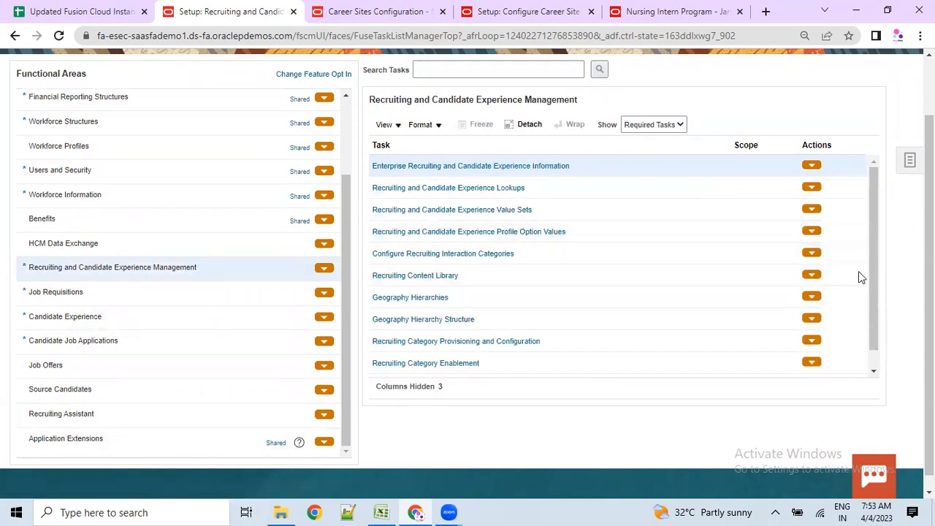
pyautogui.moveTo(875, 283)
pyautogui.mouseDown()
pyautogui.moveTo(877, 307)
pyautogui.moveTo(877, 286)
pyautogui.mouseUp()
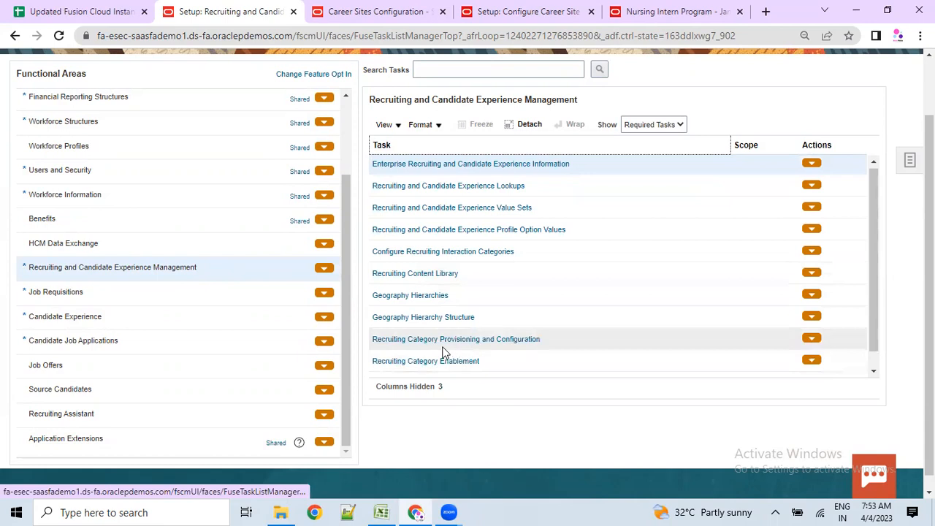
pyautogui.scroll(-2, 442, 354)
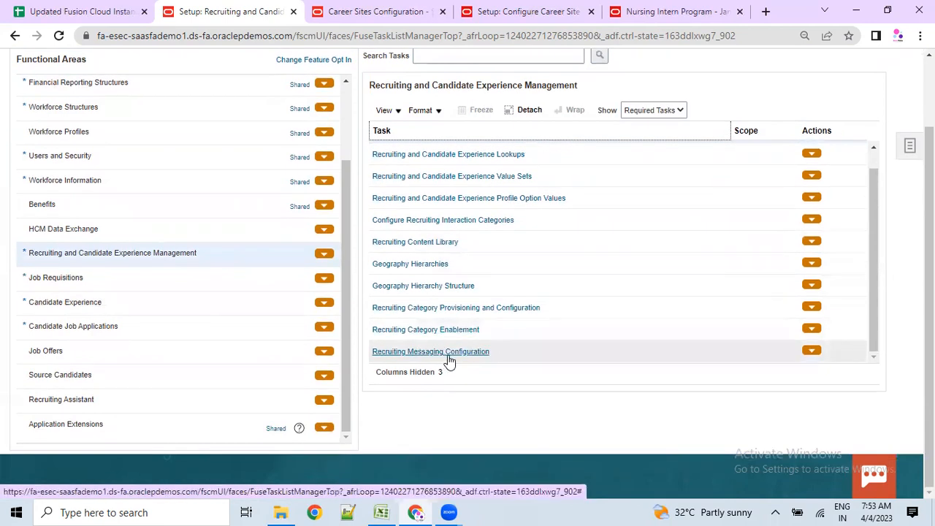
pyautogui.scroll(3, 448, 360)
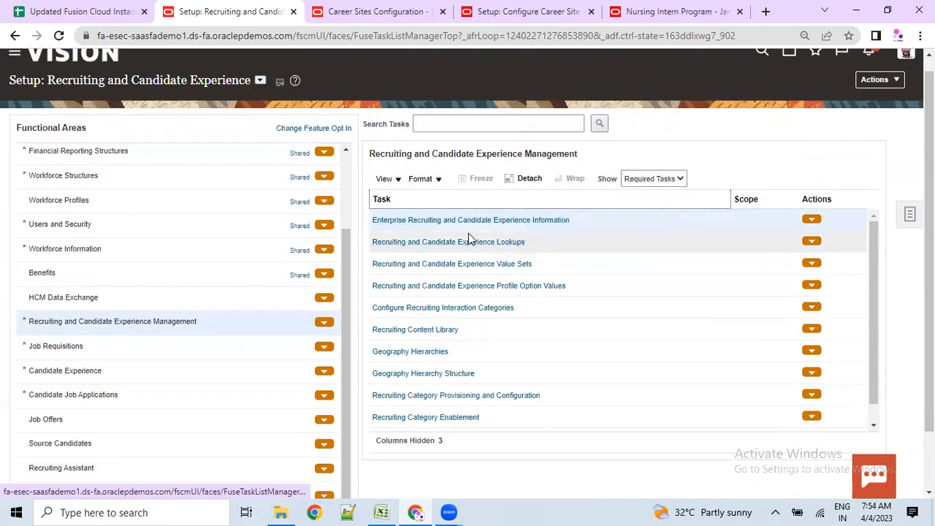
pyautogui.click(419, 220)
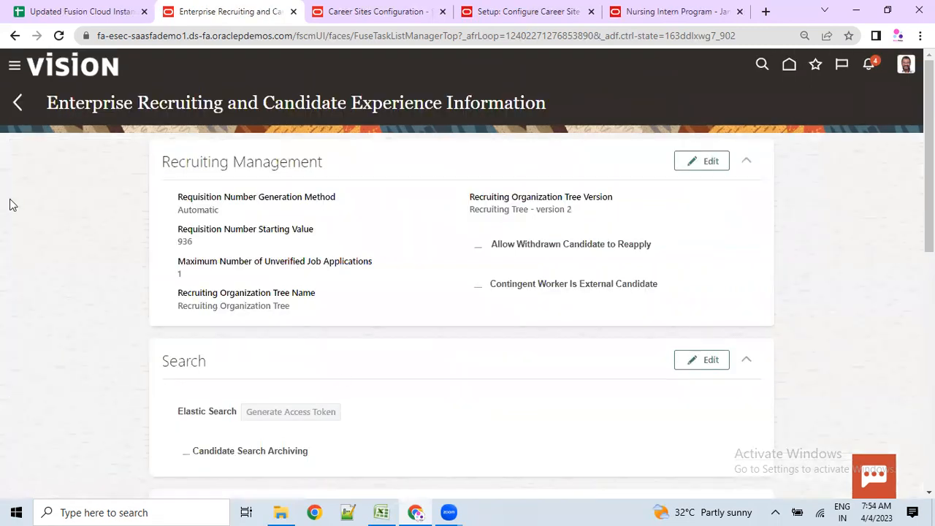
pyautogui.moveTo(363, 103); pyautogui.dragTo(444, 102)
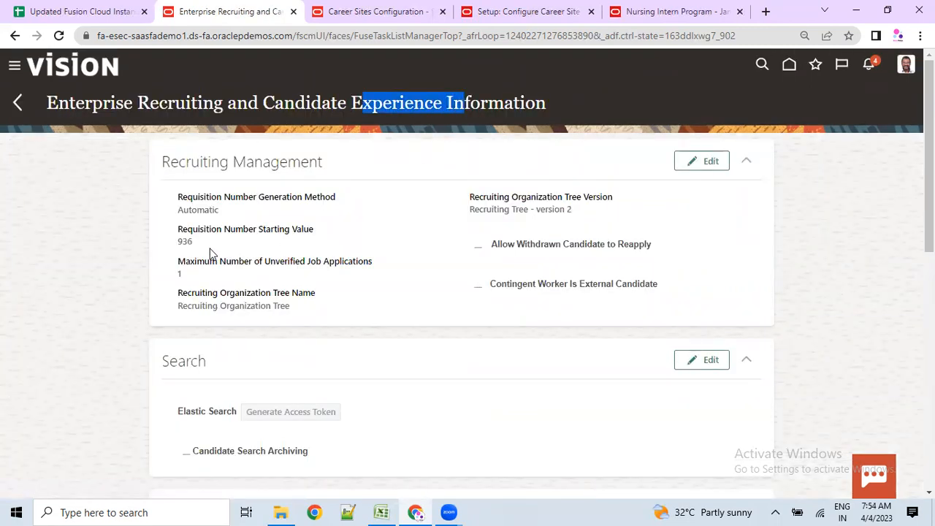
pyautogui.scroll(-3, 215, 290)
pyautogui.scroll(-4, 220, 308)
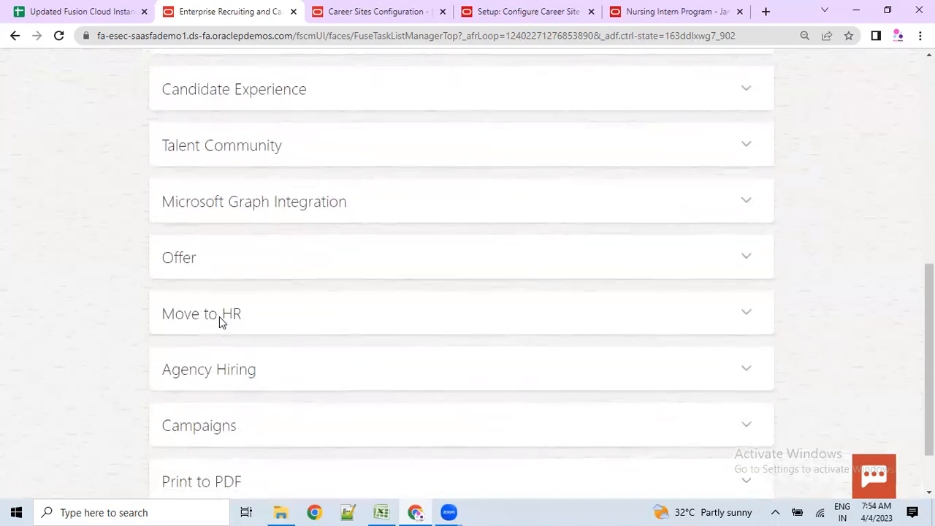
pyautogui.scroll(-1, 219, 321)
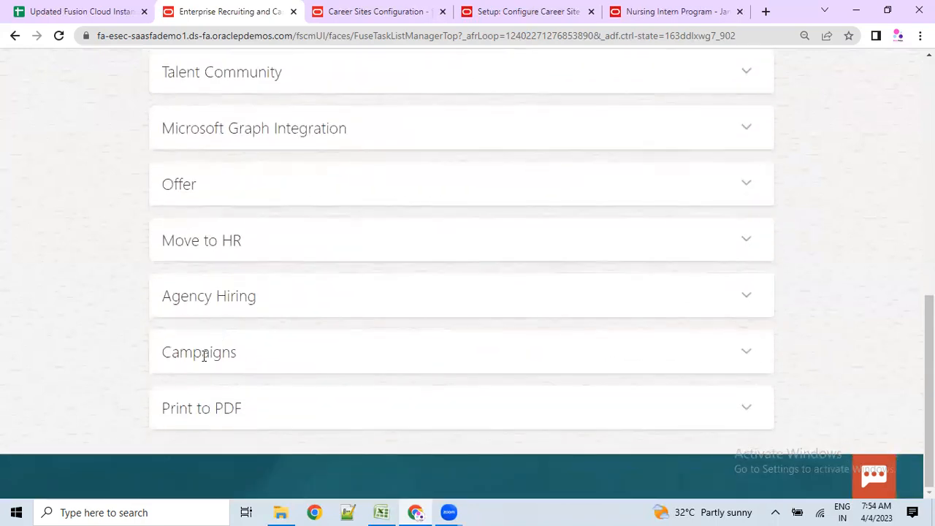
pyautogui.moveTo(179, 409); pyautogui.dragTo(201, 409)
pyautogui.moveTo(182, 303); pyautogui.dragTo(260, 314)
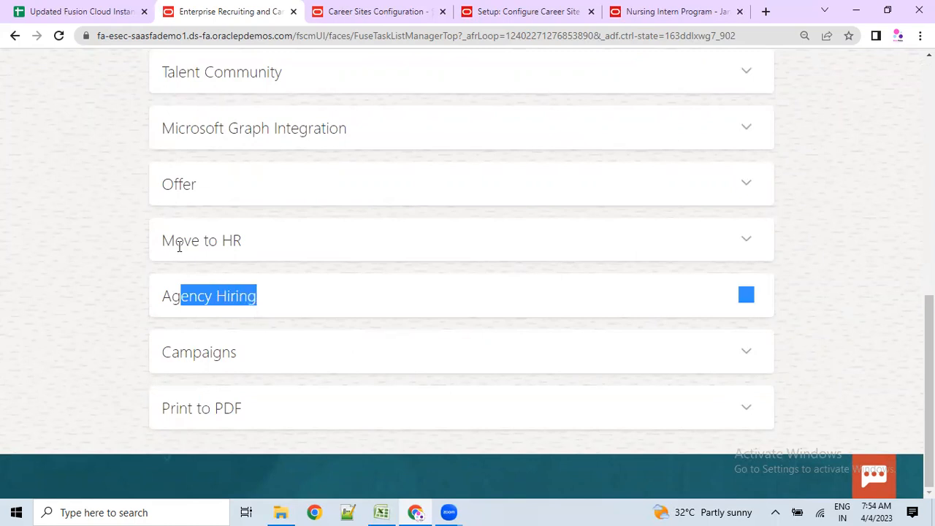
pyautogui.moveTo(179, 246); pyautogui.dragTo(242, 242)
pyautogui.click(746, 241)
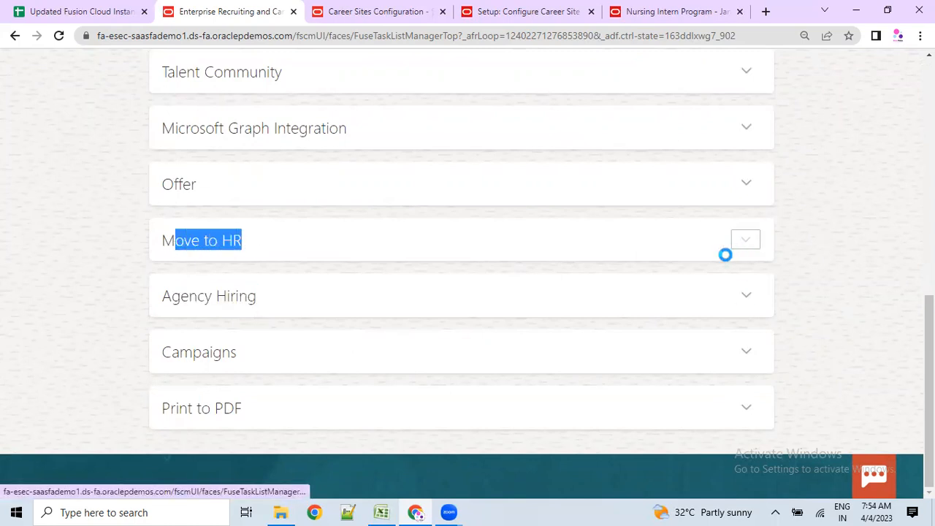
pyautogui.click(744, 187)
pyautogui.click(745, 131)
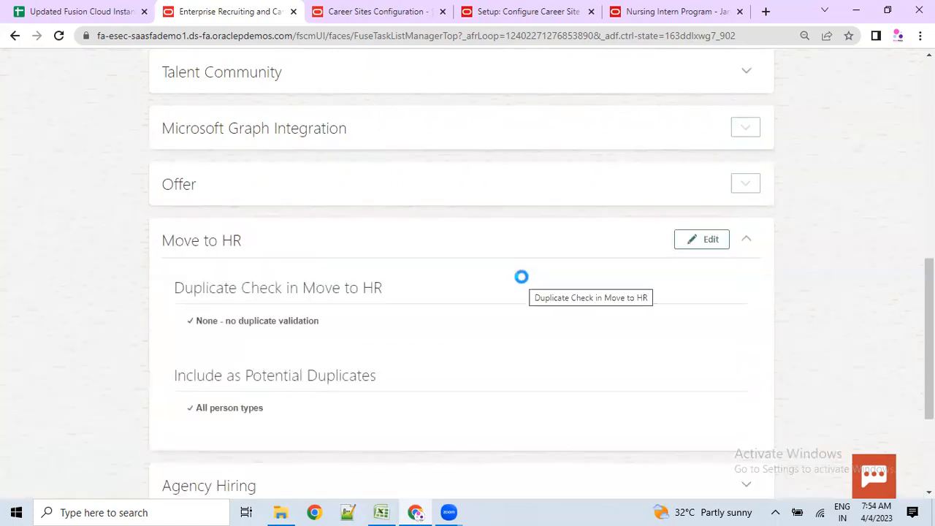
pyautogui.scroll(1, 375, 333)
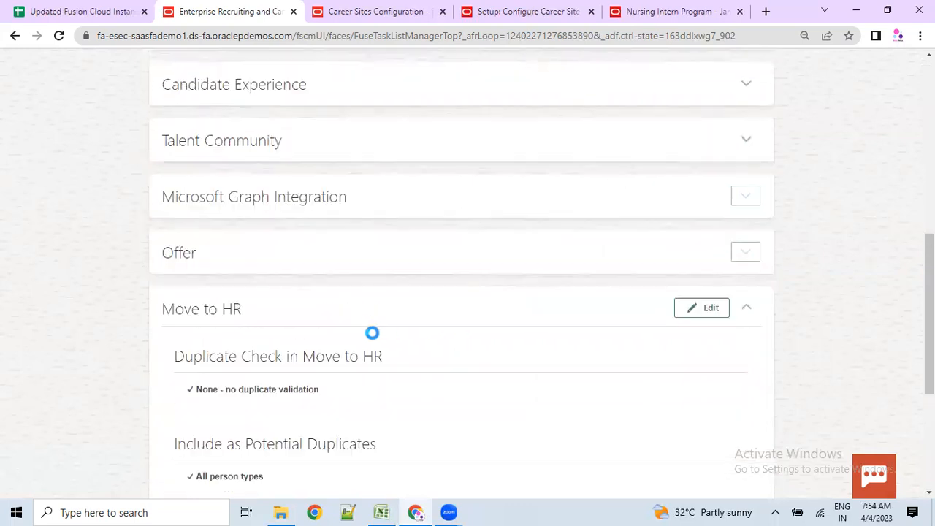
pyautogui.scroll(3, 373, 332)
pyautogui.scroll(4, 370, 332)
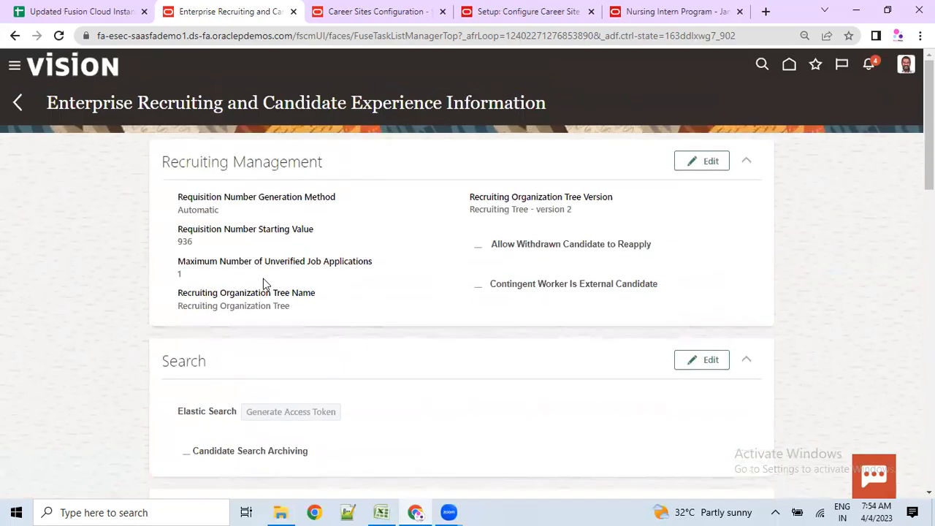
pyautogui.click(15, 101)
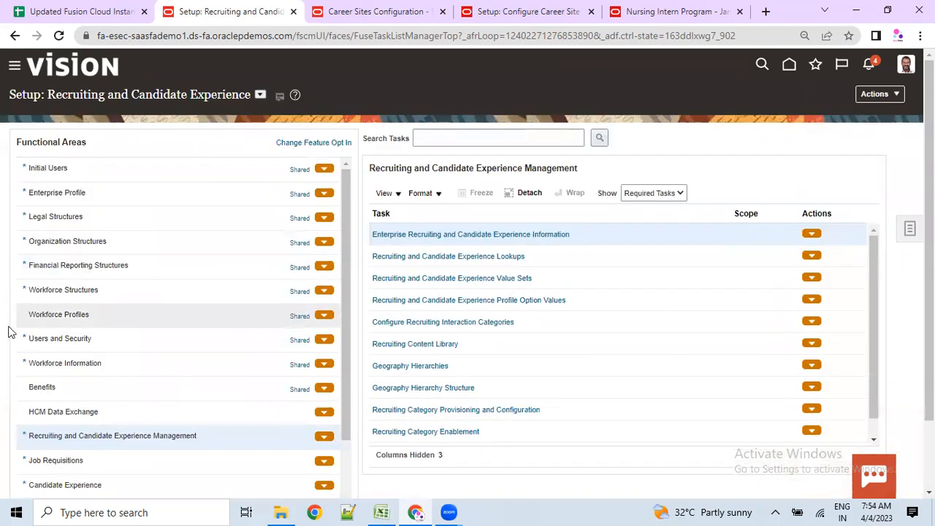
# - View the Job Requisitions and Candidate Experience setup tasks
pyautogui.scroll(-3, 61, 436)
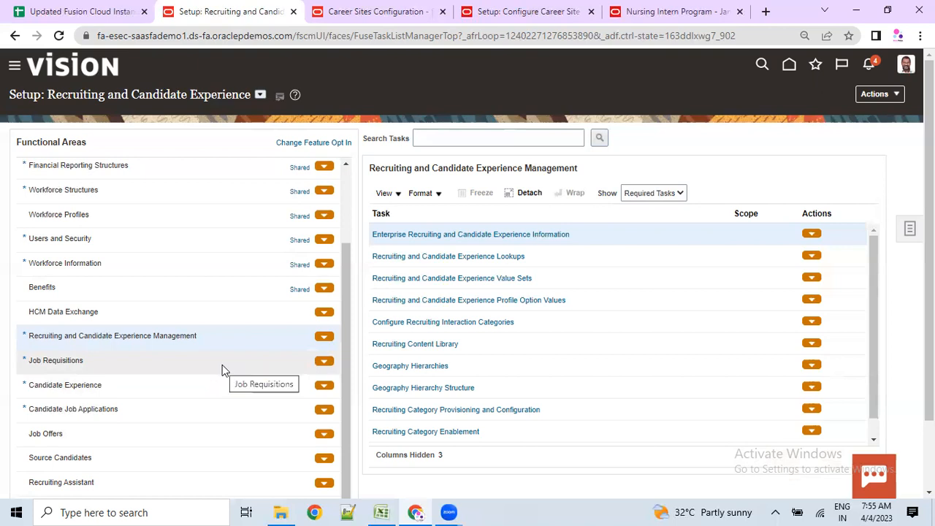
pyautogui.click(45, 361)
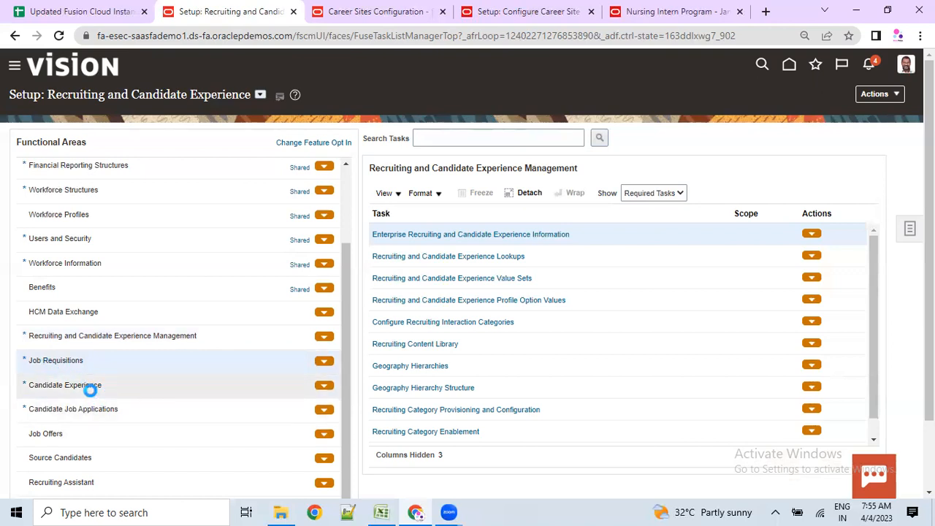
pyautogui.click(89, 385)
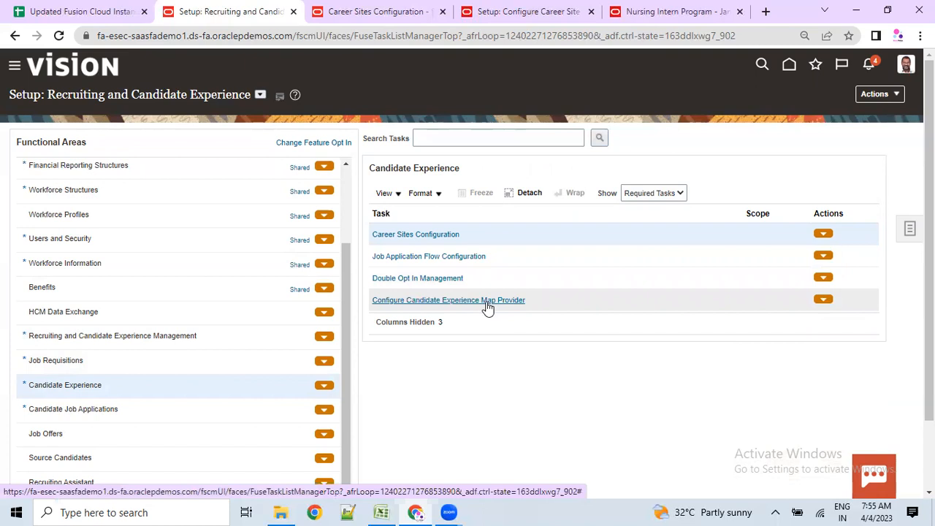
# - Check the career site editor and Nursing Intern Program application preview, then return to setup
pyautogui.click(525, 10)
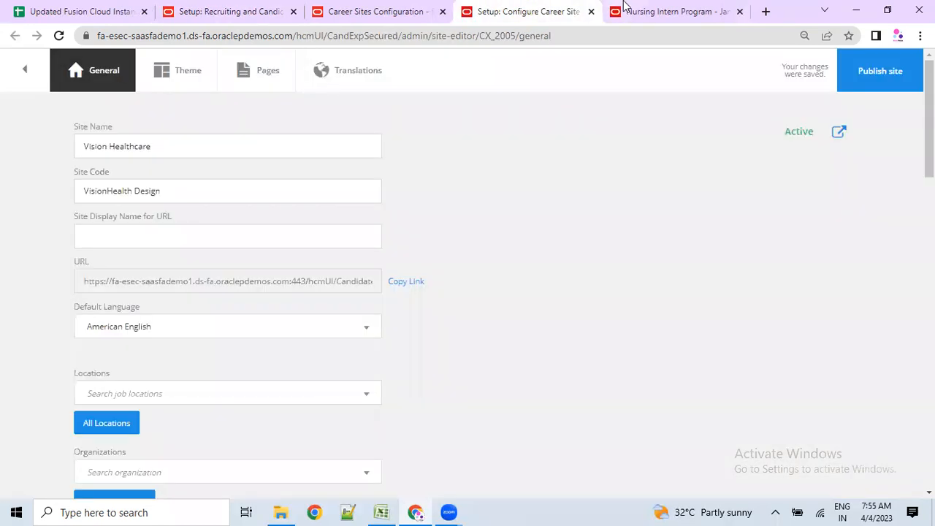
pyautogui.click(622, 10)
pyautogui.scroll(20, 348, 349)
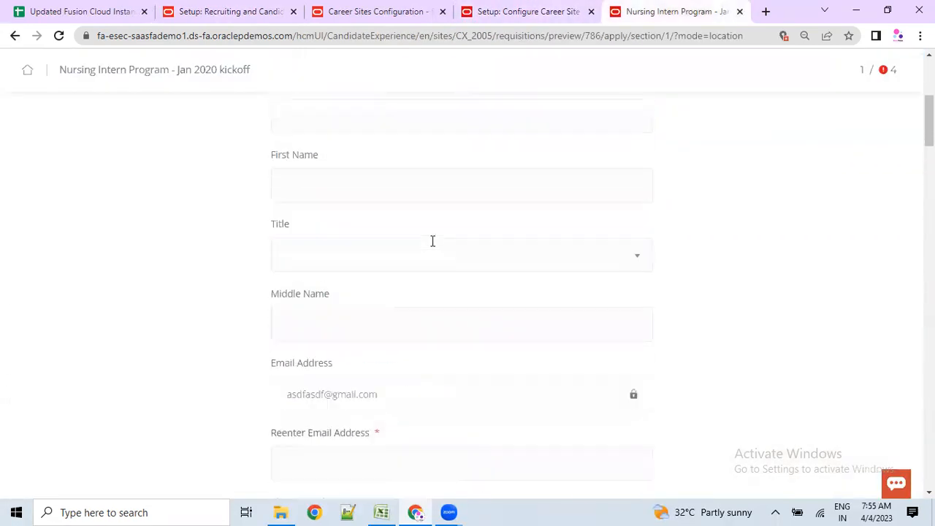
pyautogui.moveTo(365, 173); pyautogui.dragTo(517, 76)
pyautogui.click(482, 11)
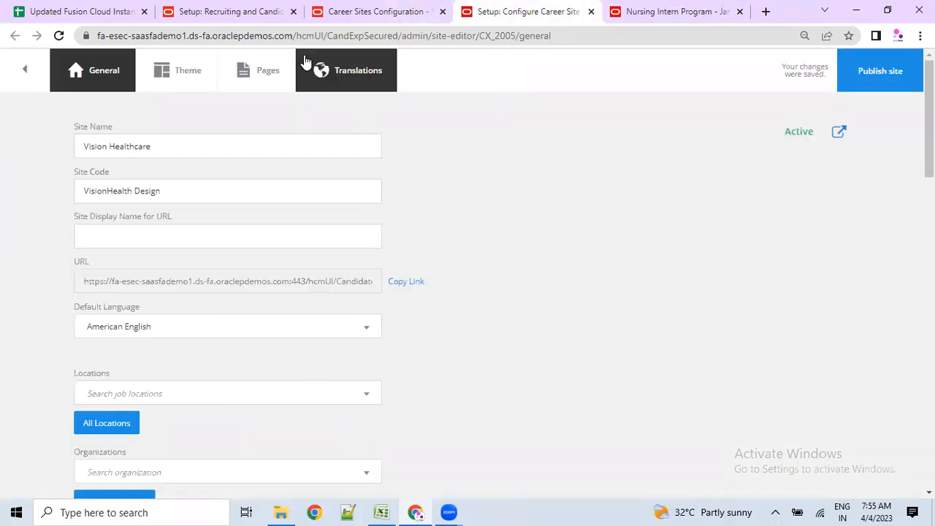
pyautogui.click(269, 9)
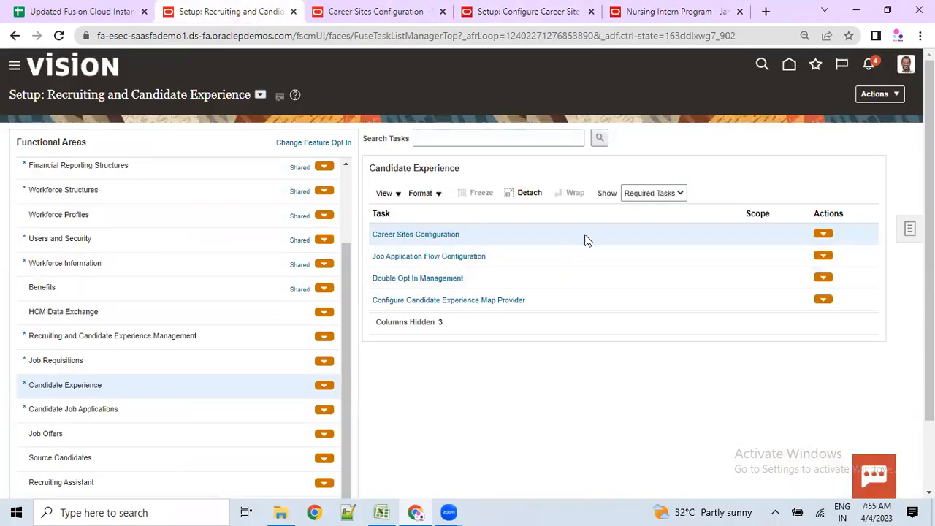
# - Show All Tasks and view Job Requisitions, Job Offers, Source Candidates and Candidate Job Applications tasks
pyautogui.click(646, 196)
pyautogui.click(637, 205)
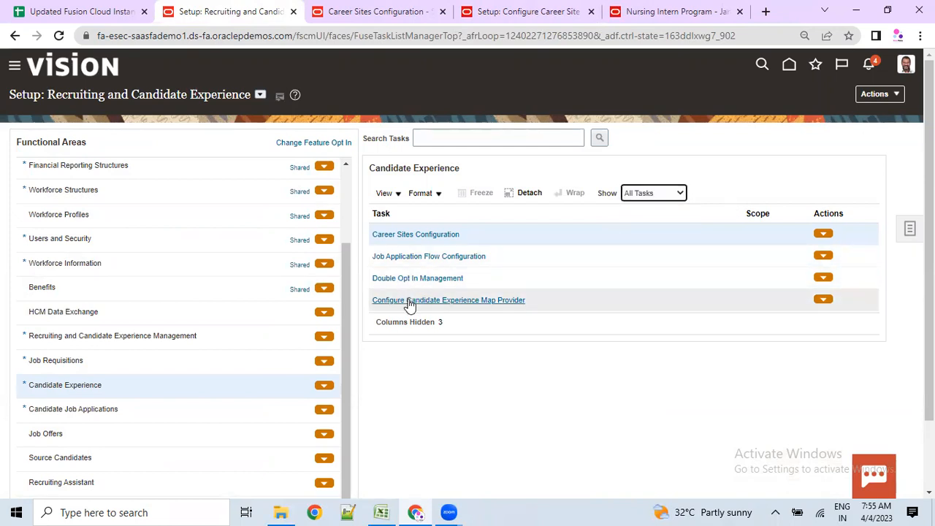
pyautogui.click(105, 365)
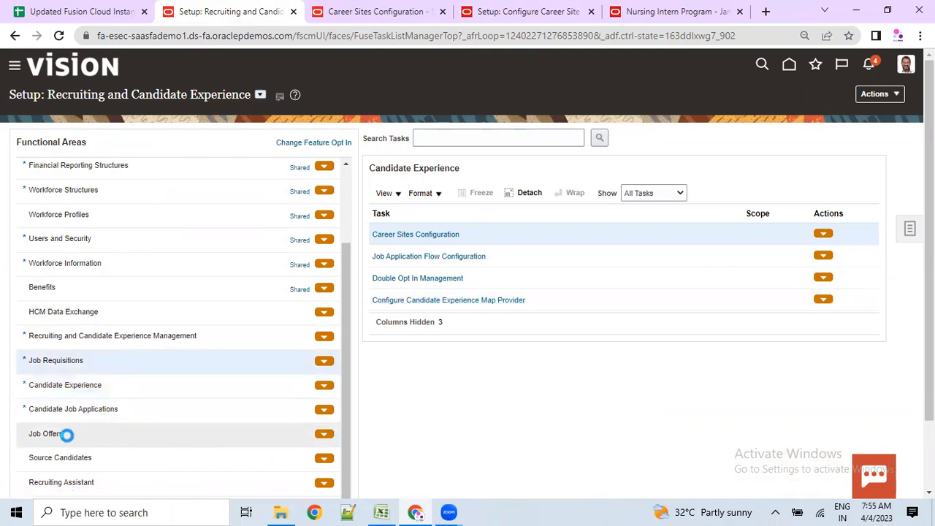
pyautogui.click(66, 435)
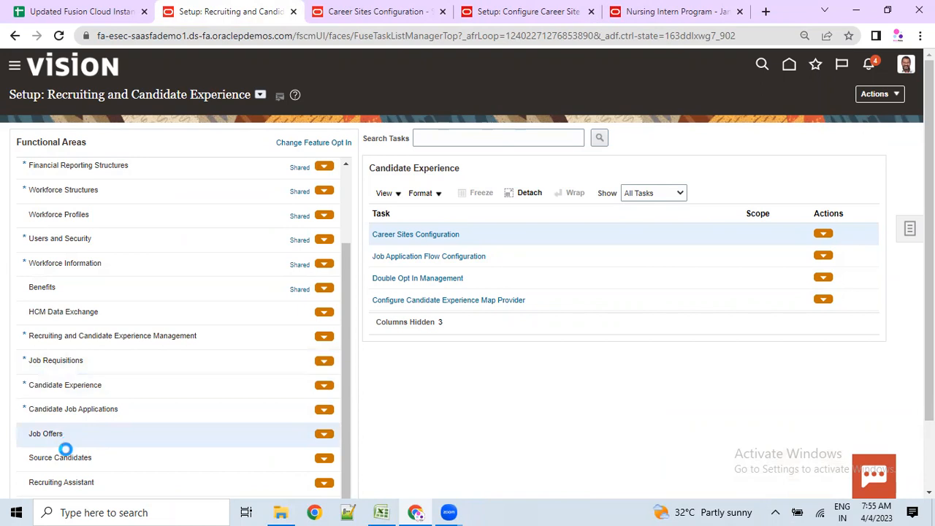
pyautogui.click(61, 458)
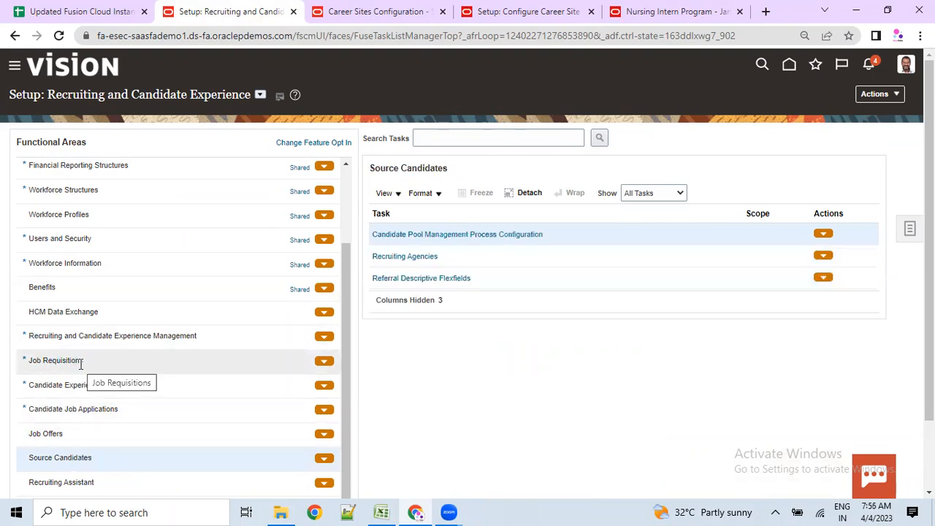
pyautogui.scroll(-1, 83, 365)
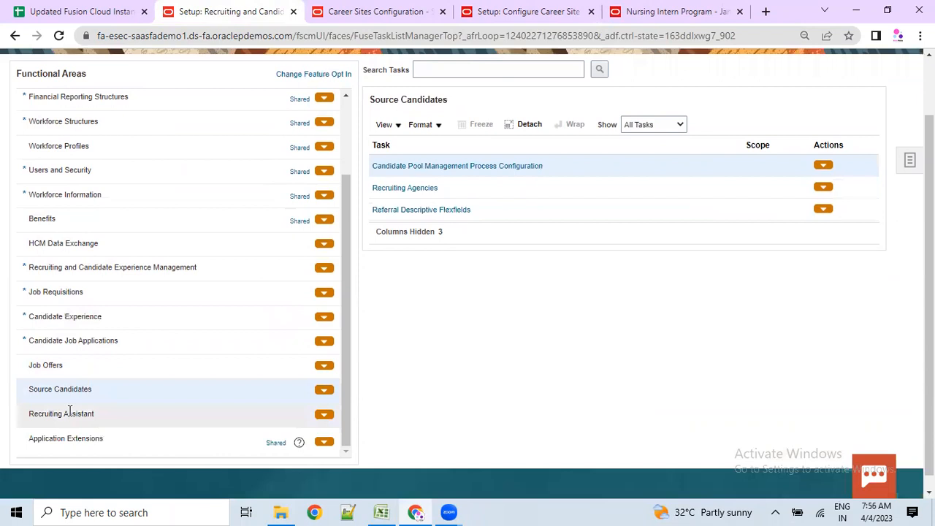
pyautogui.click(60, 363)
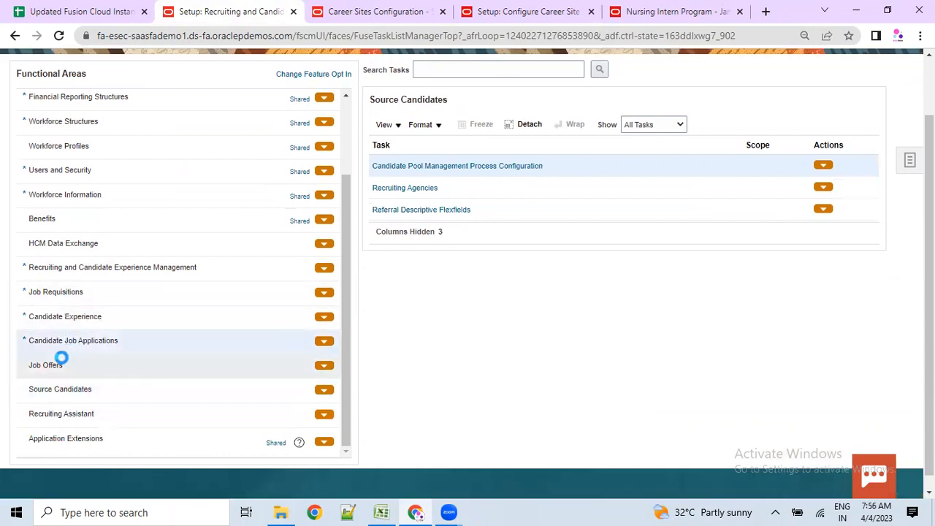
pyautogui.scroll(4, 73, 338)
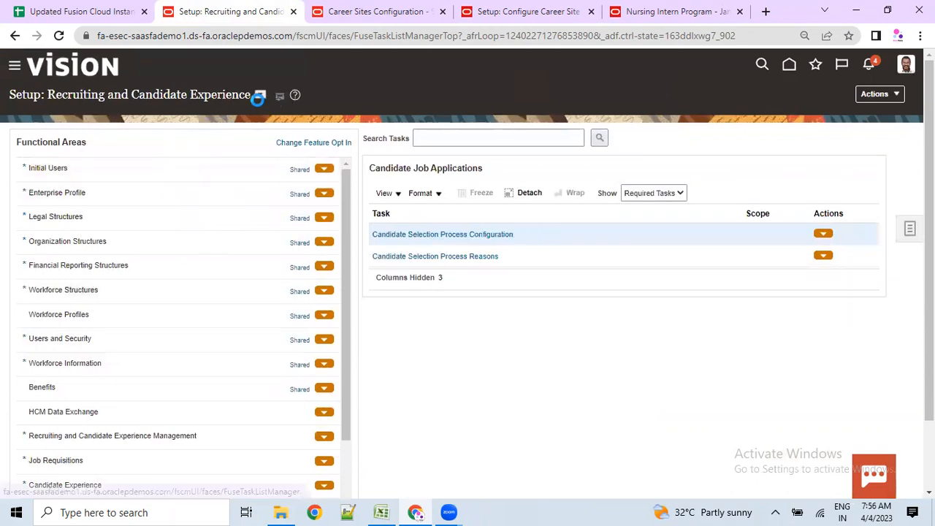
# - Browse the offerings list and view the Workforce Structures setup tasks
pyautogui.click(260, 94)
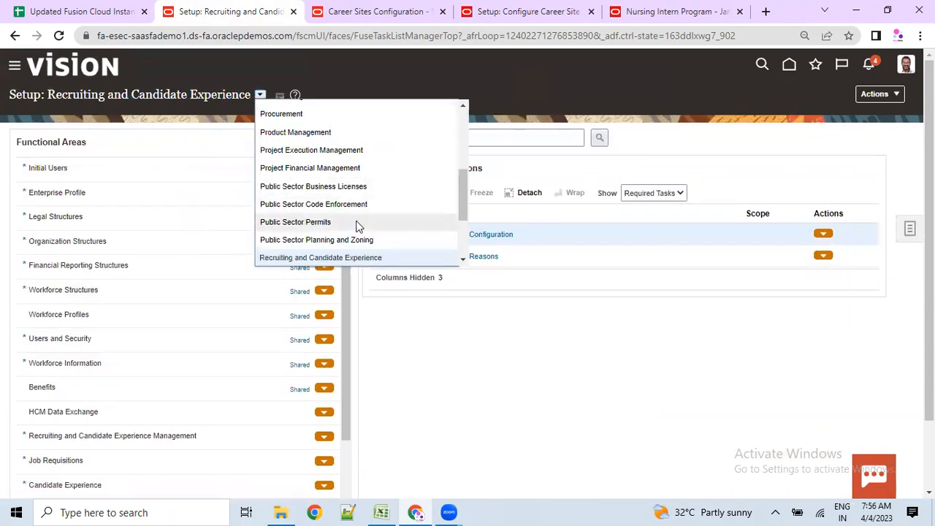
pyautogui.scroll(-3, 327, 221)
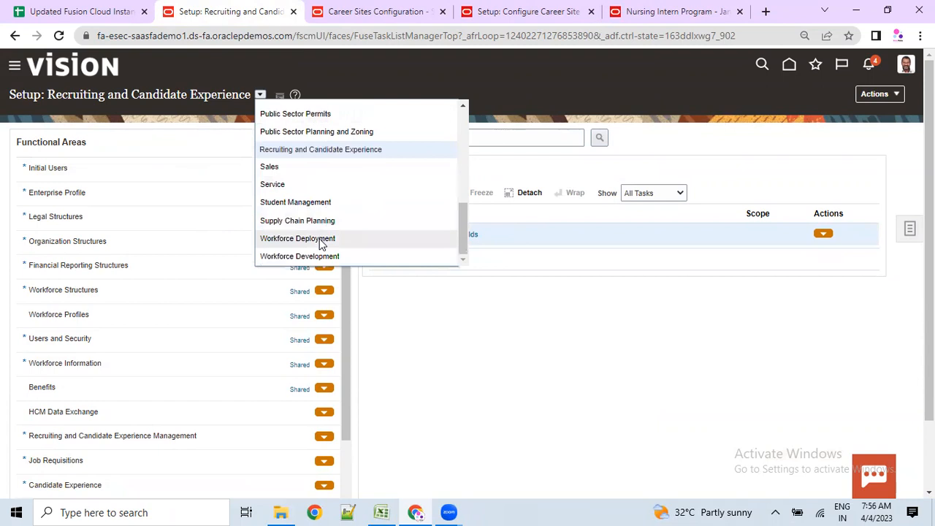
pyautogui.scroll(-3, 142, 411)
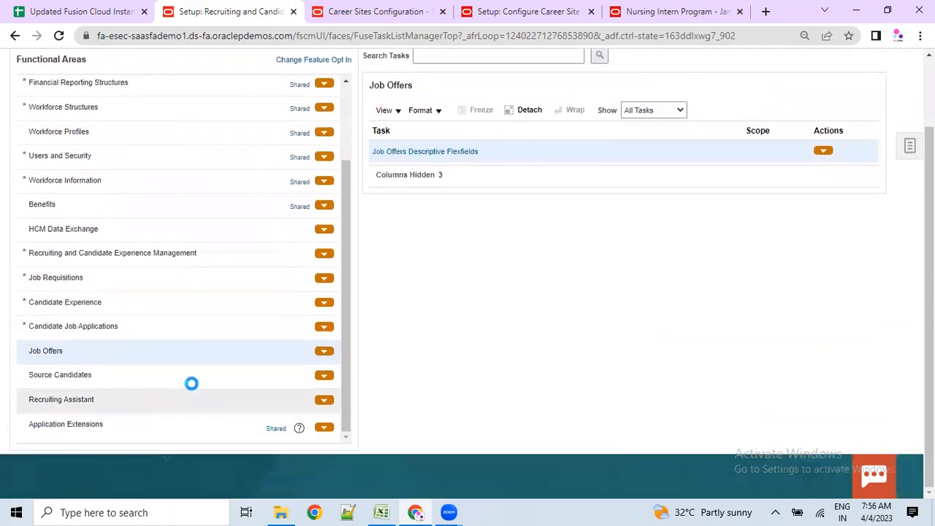
pyautogui.scroll(-4, 104, 315)
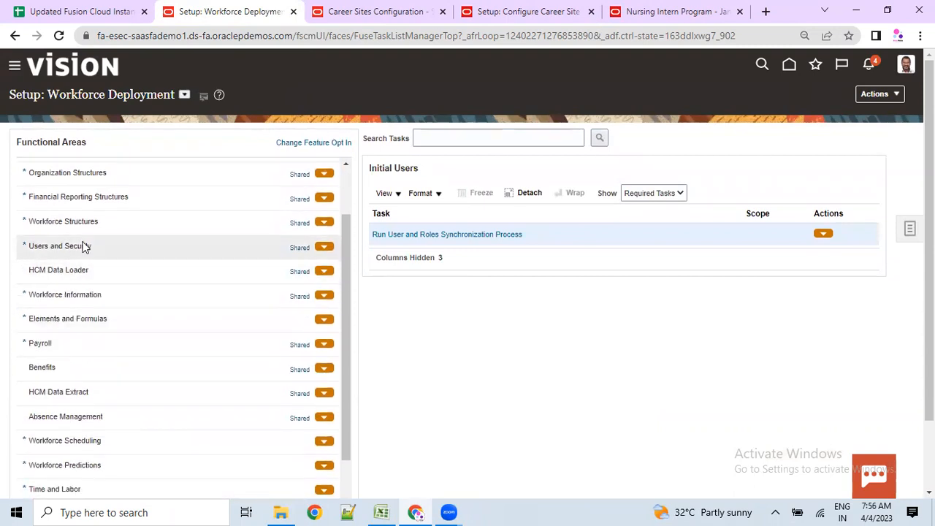
pyautogui.click(87, 230)
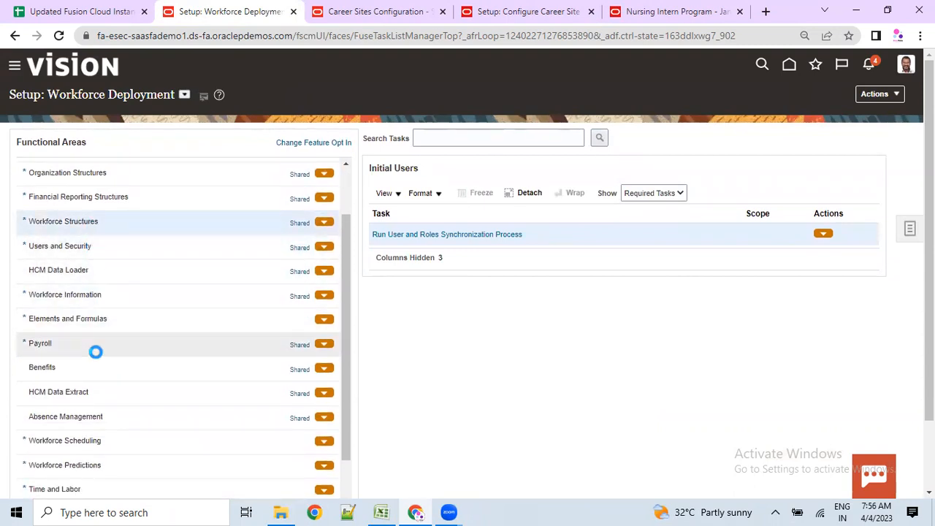
pyautogui.scroll(-1, 99, 369)
pyautogui.scroll(-4, 131, 376)
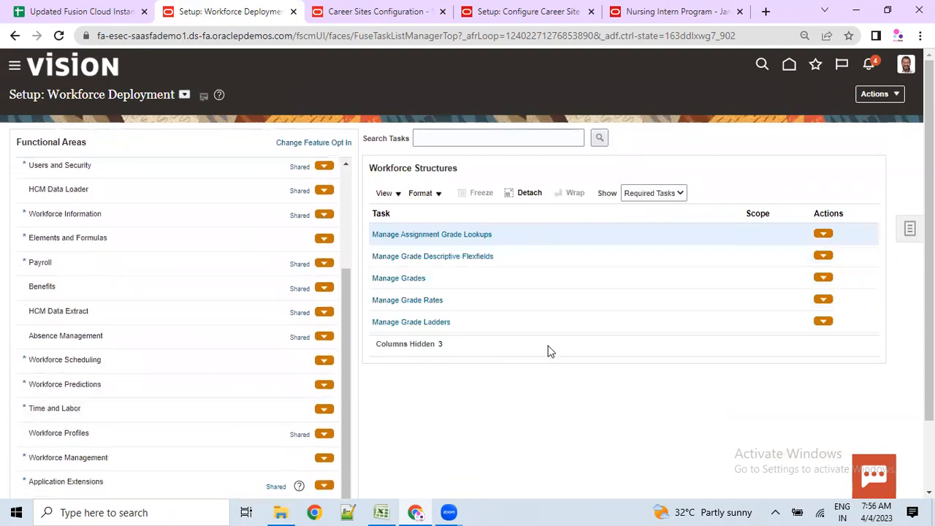
pyautogui.click(478, 141)
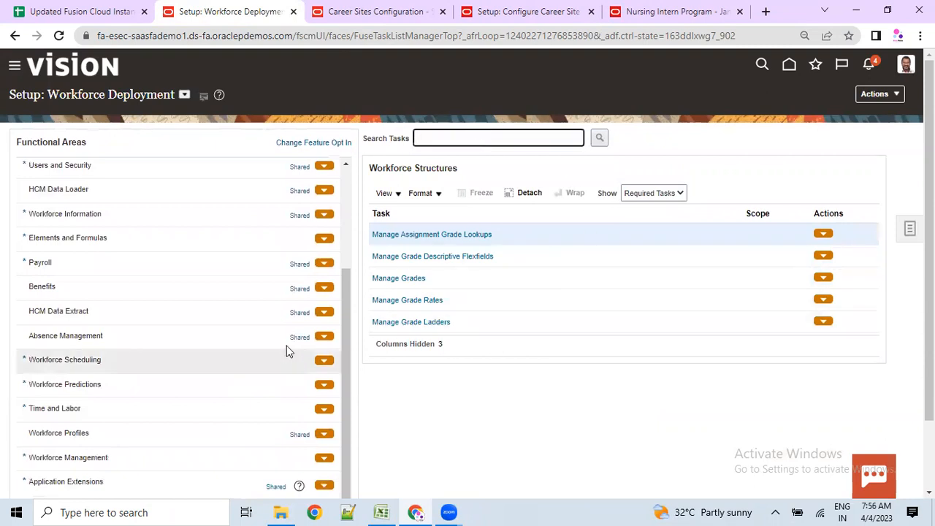
pyautogui.scroll(3, 286, 346)
# - Switch the setup page to the Workforce Development offering and review its tasks
pyautogui.click(184, 100)
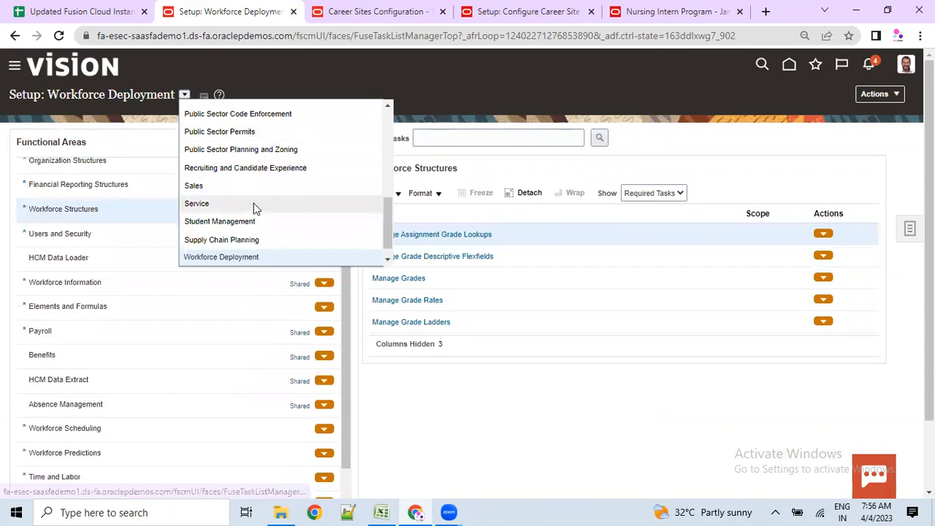
pyautogui.scroll(-1, 251, 233)
pyautogui.click(241, 257)
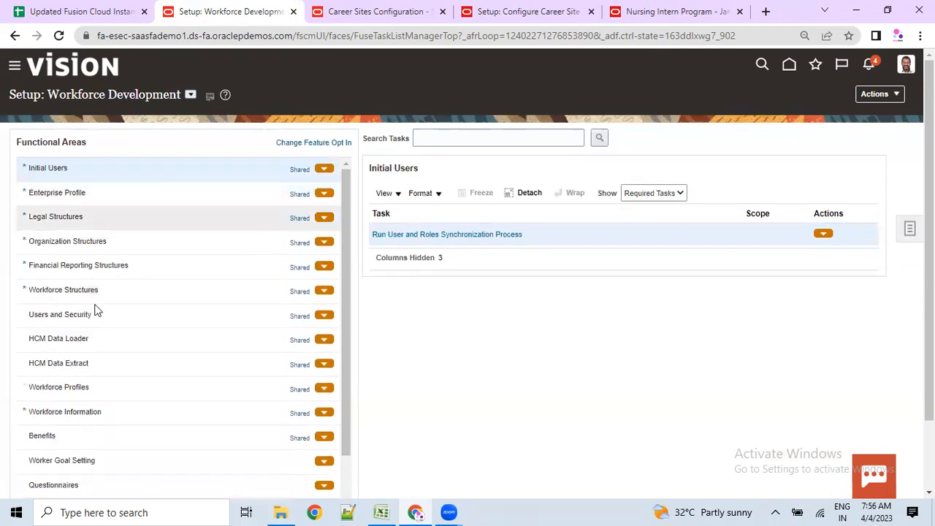
pyautogui.scroll(-1, 63, 390)
pyautogui.scroll(-3, 64, 391)
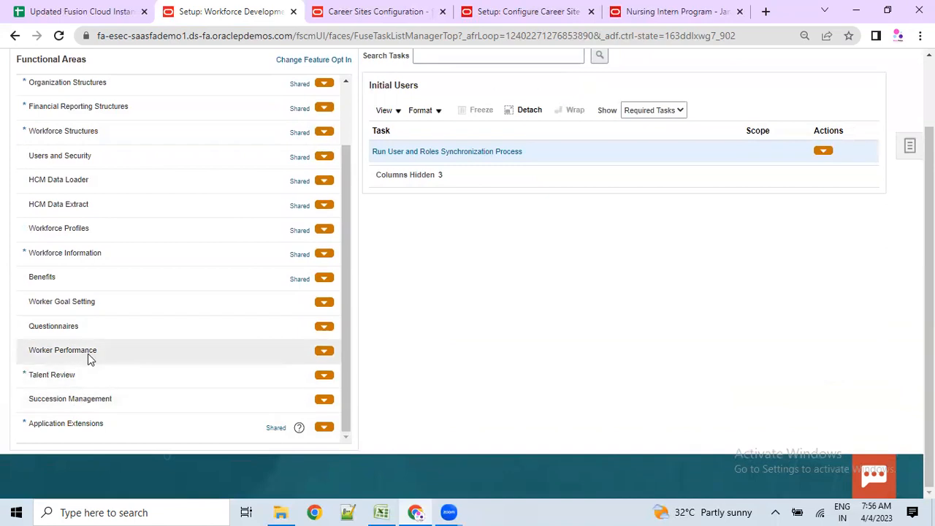
pyautogui.scroll(1, 89, 351)
pyautogui.scroll(3, 91, 335)
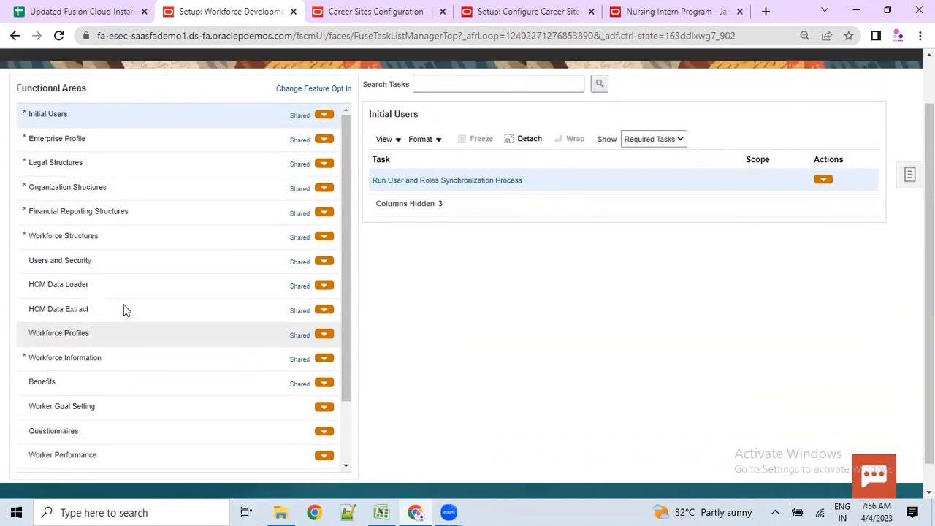
# - Revisit the offerings list and settings menu, then bring up the ORC Training workbook
pyautogui.click(191, 95)
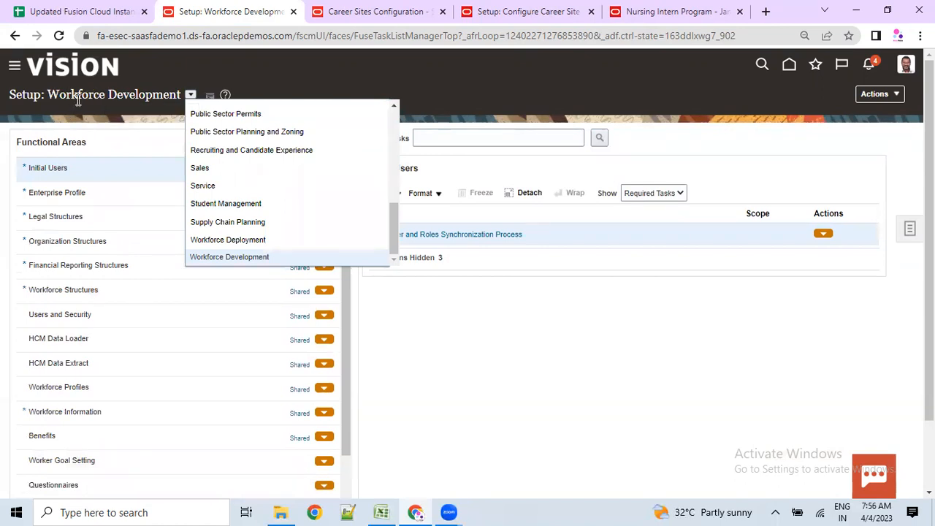
pyautogui.moveTo(58, 95); pyautogui.dragTo(182, 97)
pyautogui.click(190, 96)
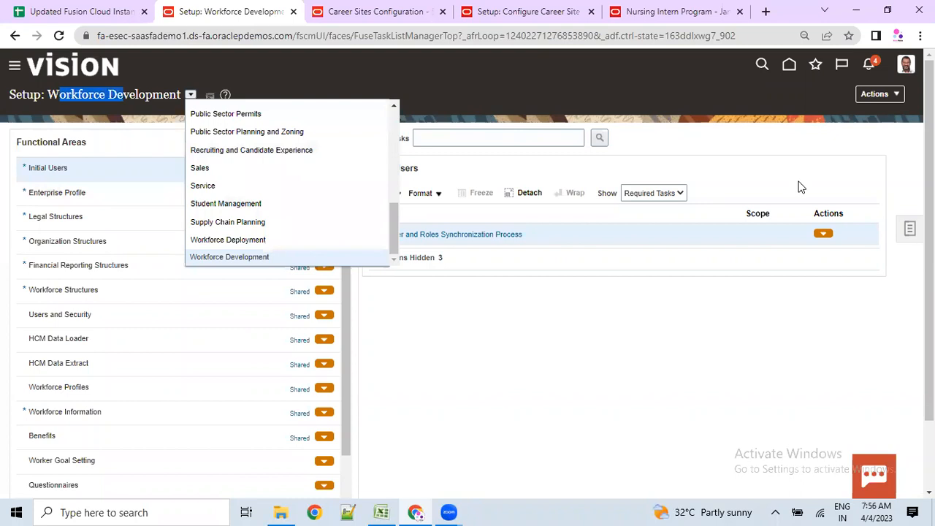
pyautogui.click(907, 72)
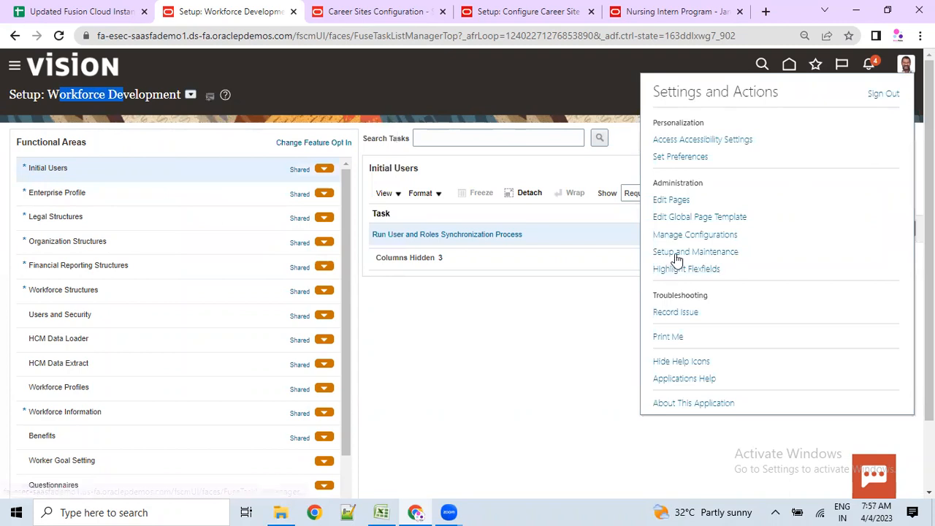
pyautogui.click(470, 405)
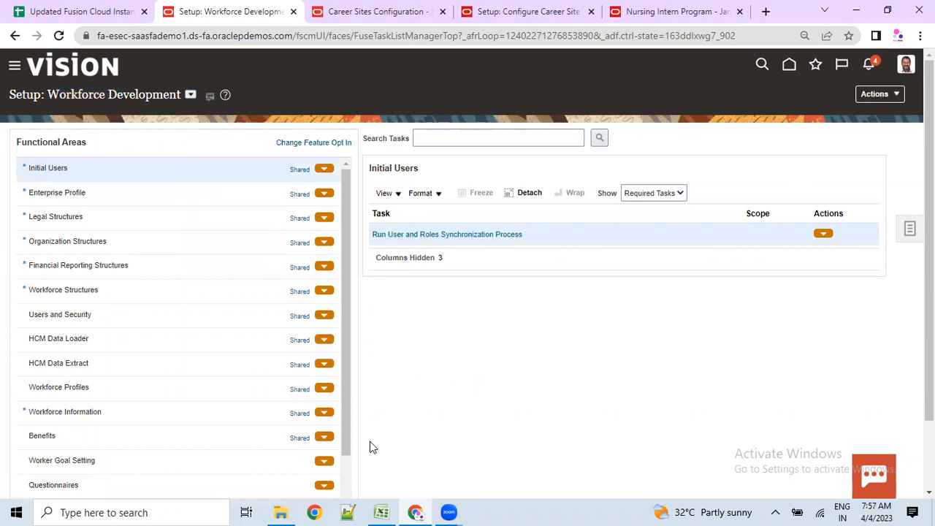
pyautogui.click(380, 512)
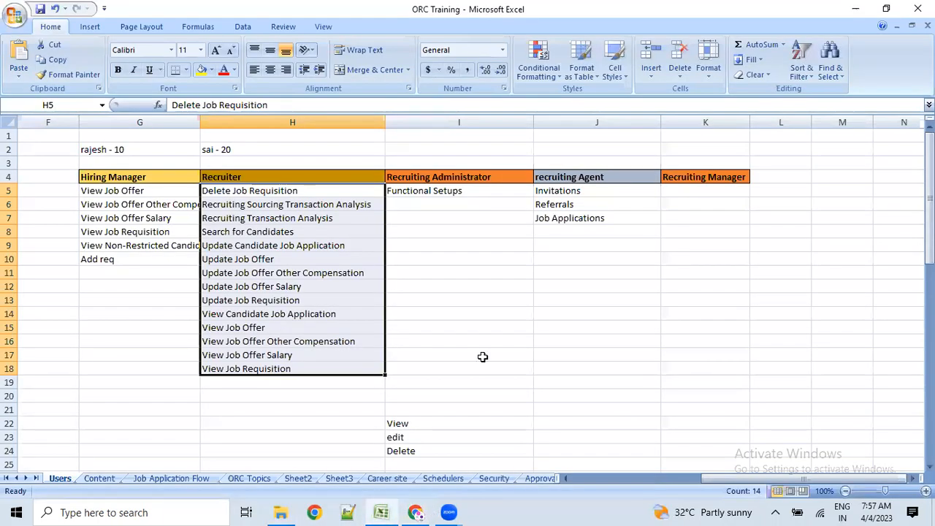
# - Select the Hiring Manager and Recruiter entries in rows 6–8, then open the Content sheet
pyautogui.click(482, 356)
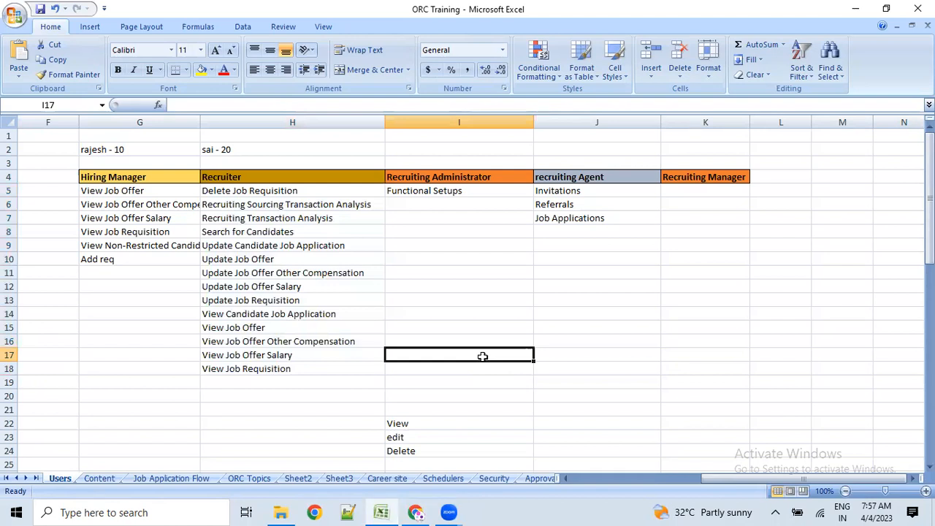
pyautogui.moveTo(110, 210); pyautogui.dragTo(305, 234)
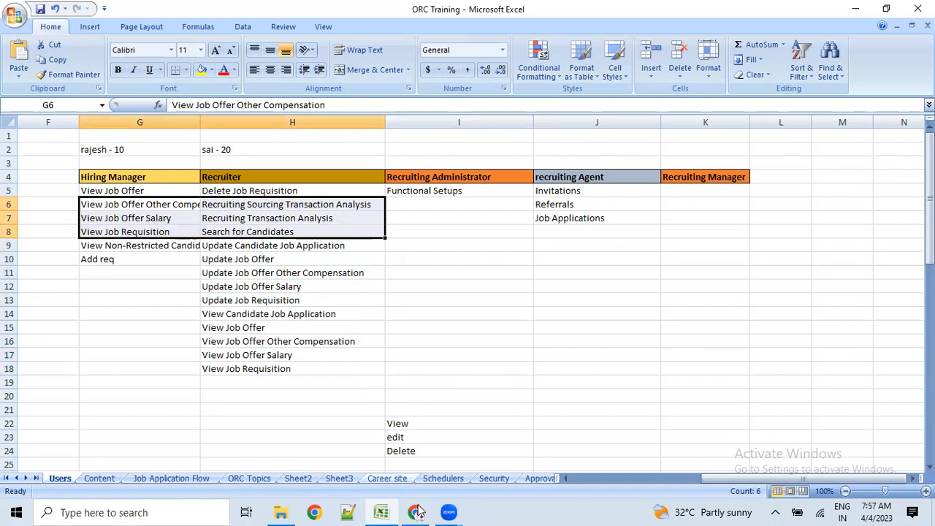
pyautogui.moveTo(418, 512)
pyautogui.click(406, 458)
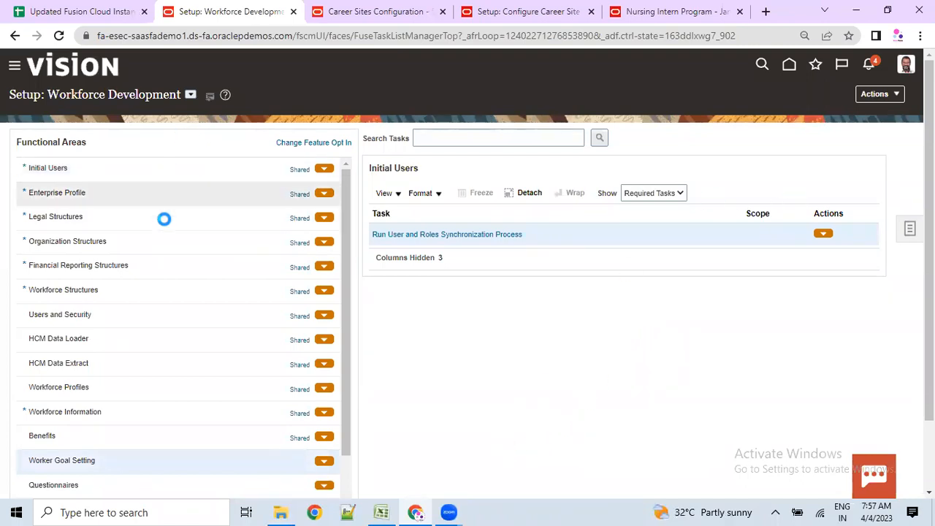
pyautogui.click(381, 511)
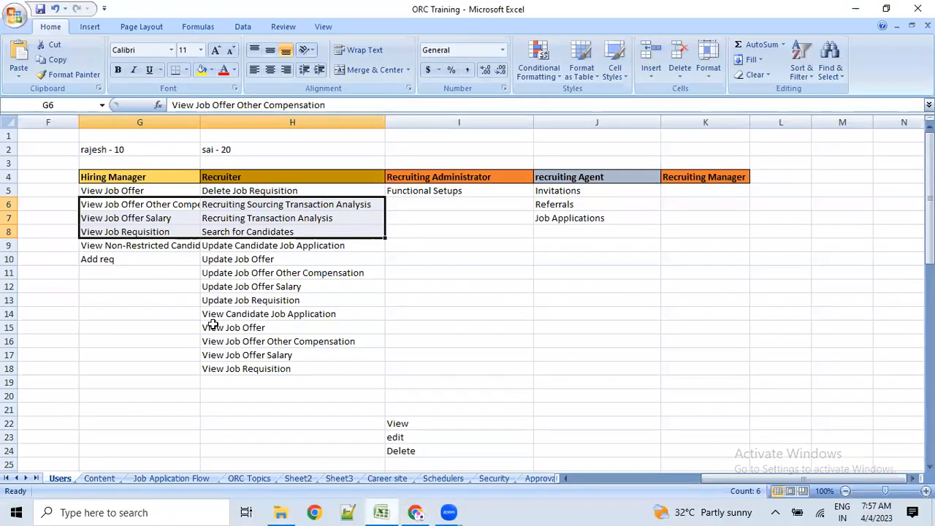
pyautogui.click(99, 478)
# - Move through the Job Application Flow sheet to the ORC Topics sheet
pyautogui.click(173, 479)
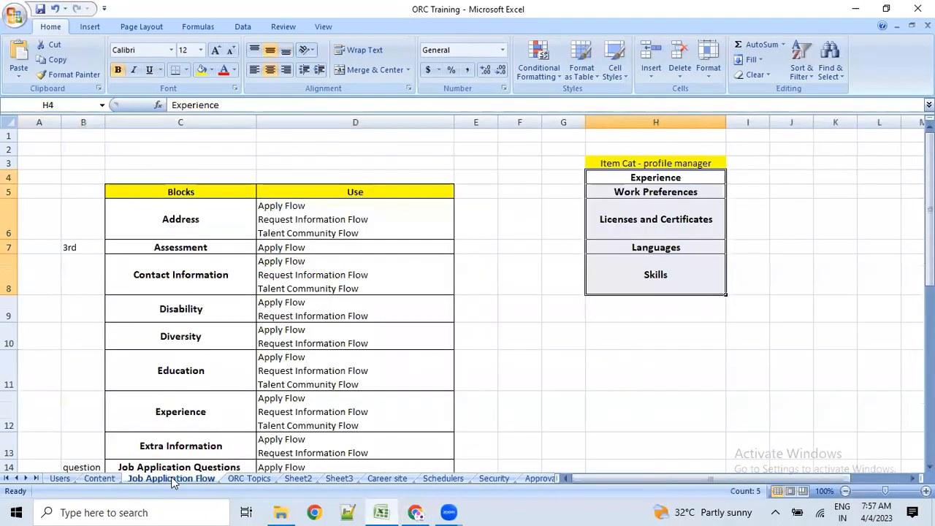
pyautogui.scroll(-1, 222, 340)
pyautogui.click(242, 479)
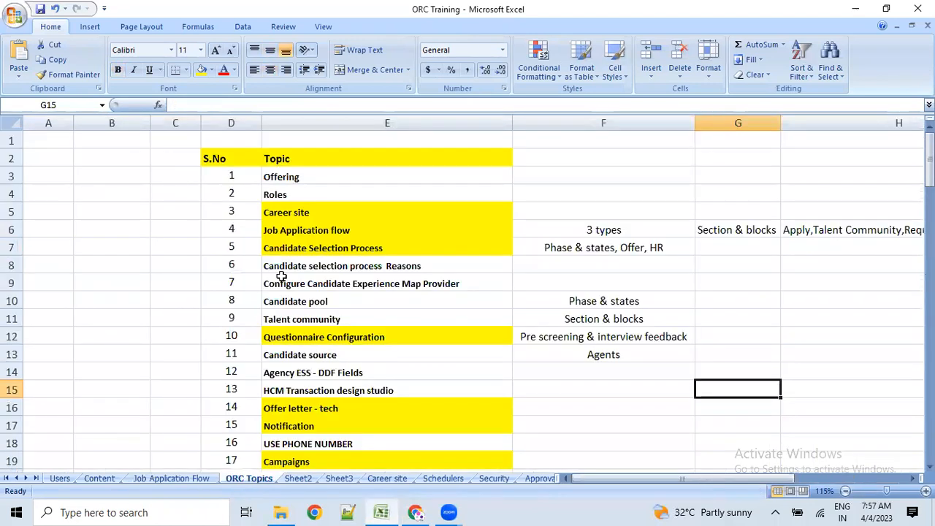
# - Format Painter the plain Roles cell formatting over the column E topics to clear their yellow fill
pyautogui.moveTo(403, 178); pyautogui.dragTo(399, 455)
pyautogui.scroll(2, 420, 398)
pyautogui.click(472, 353)
pyautogui.scroll(2, 176, 239)
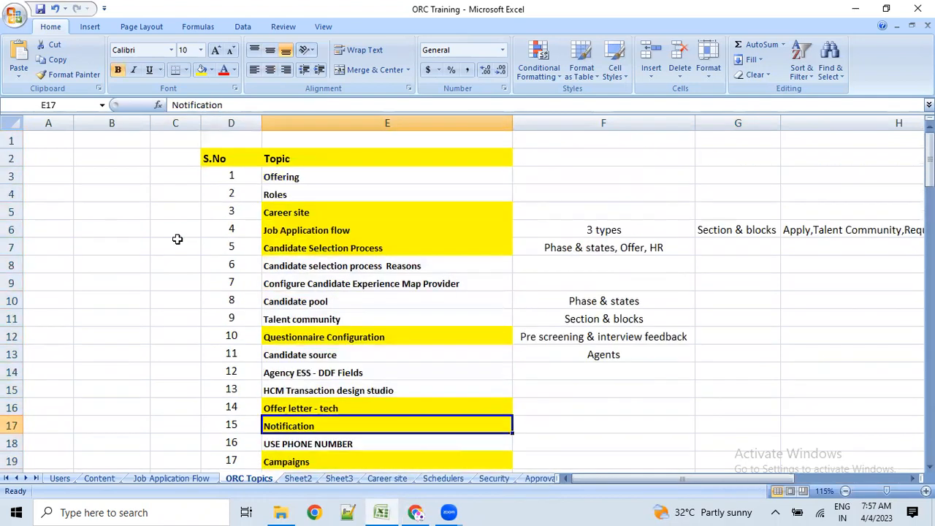
pyautogui.click(302, 194)
pyautogui.click(70, 75)
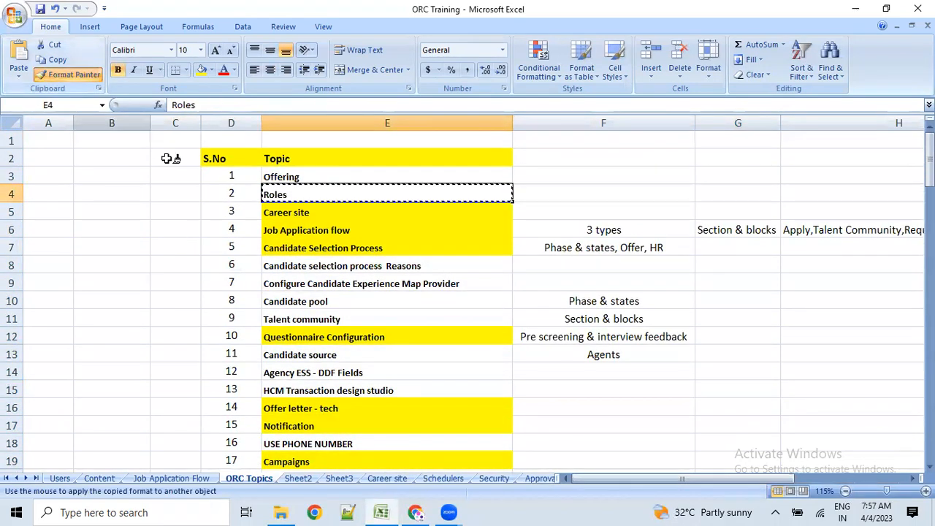
pyautogui.moveTo(281, 177)
pyautogui.mouseDown()
pyautogui.moveTo(303, 462)
pyautogui.moveTo(320, 451)
pyautogui.mouseUp()
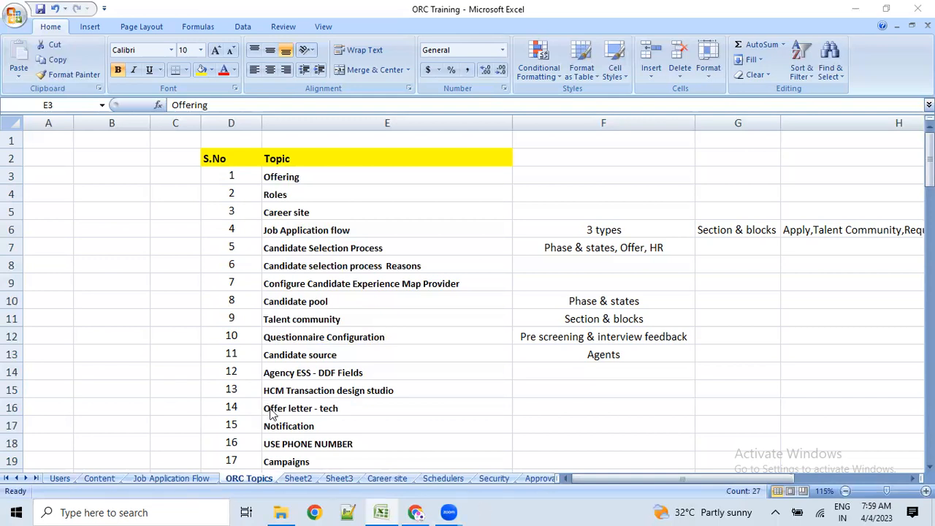
# - Check the calendar for May 2023, then clear the column E selection
pyautogui.scroll(-2, 271, 416)
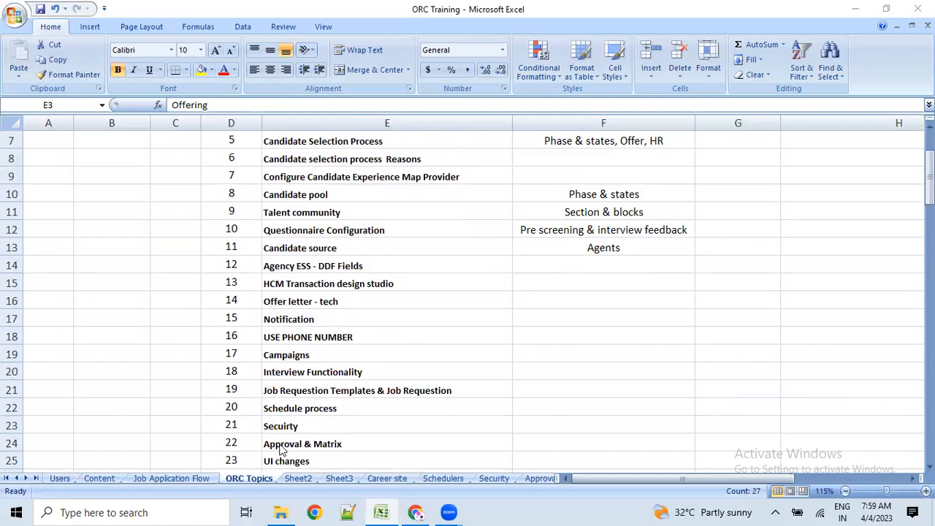
pyautogui.click(884, 509)
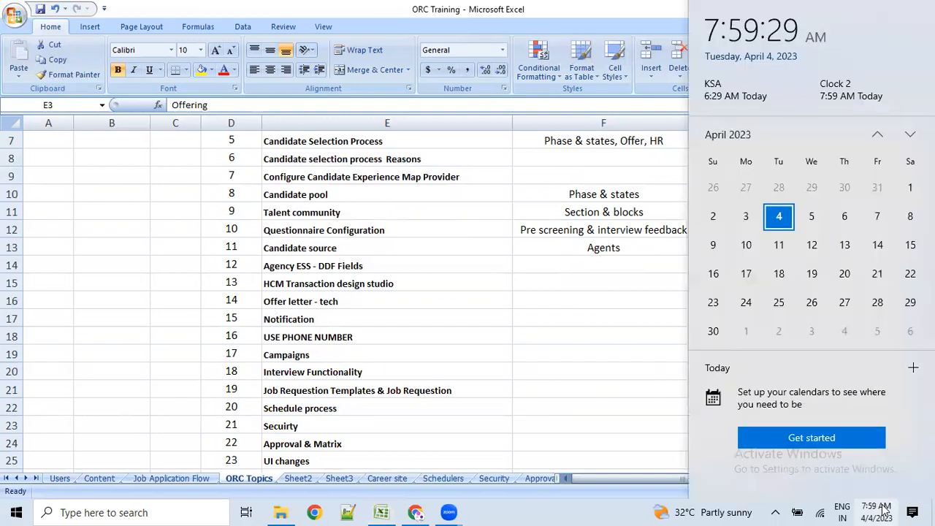
pyautogui.click(910, 134)
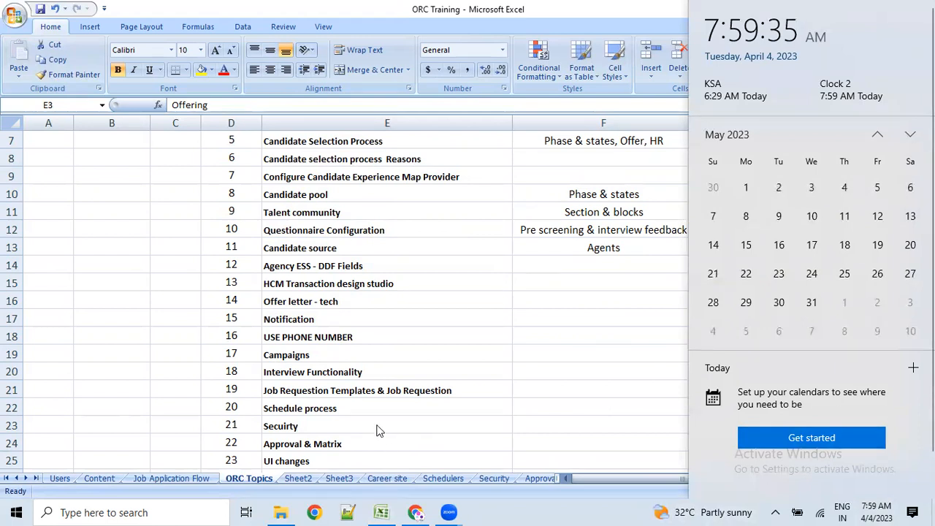
pyautogui.click(377, 428)
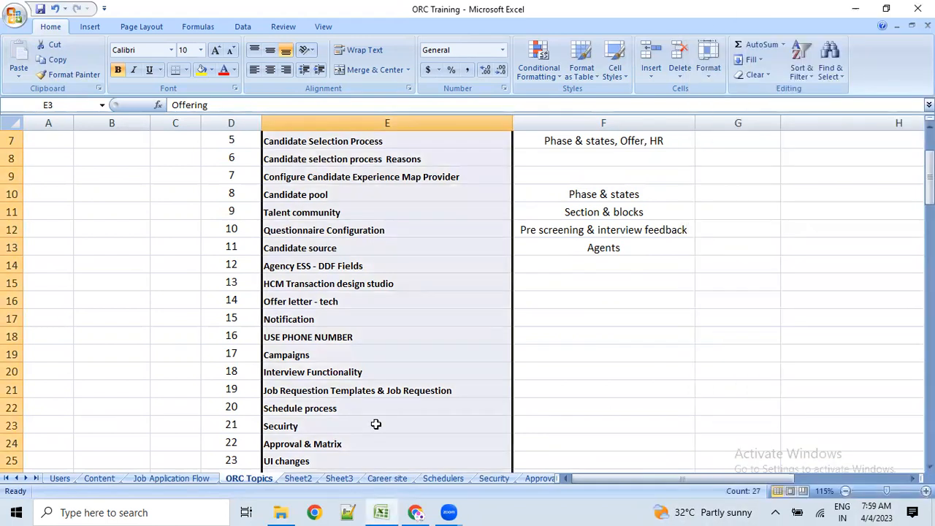
pyautogui.click(375, 424)
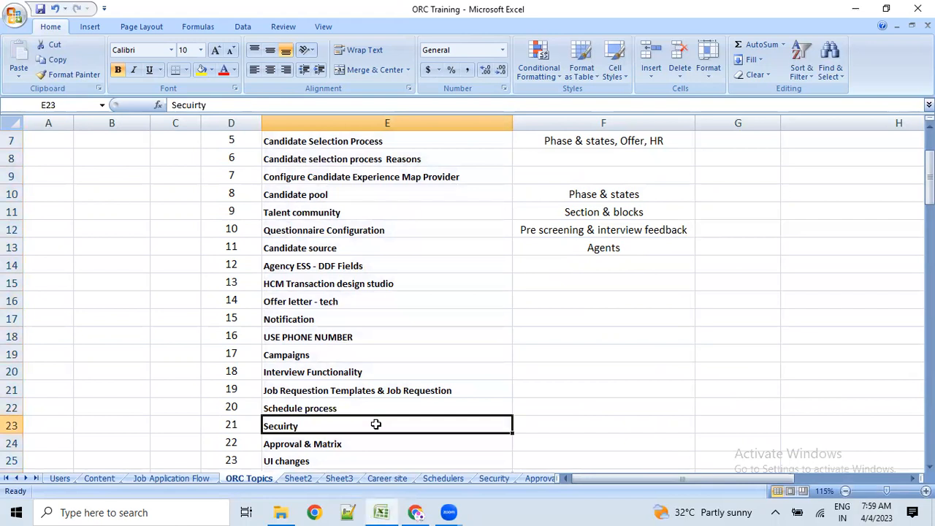